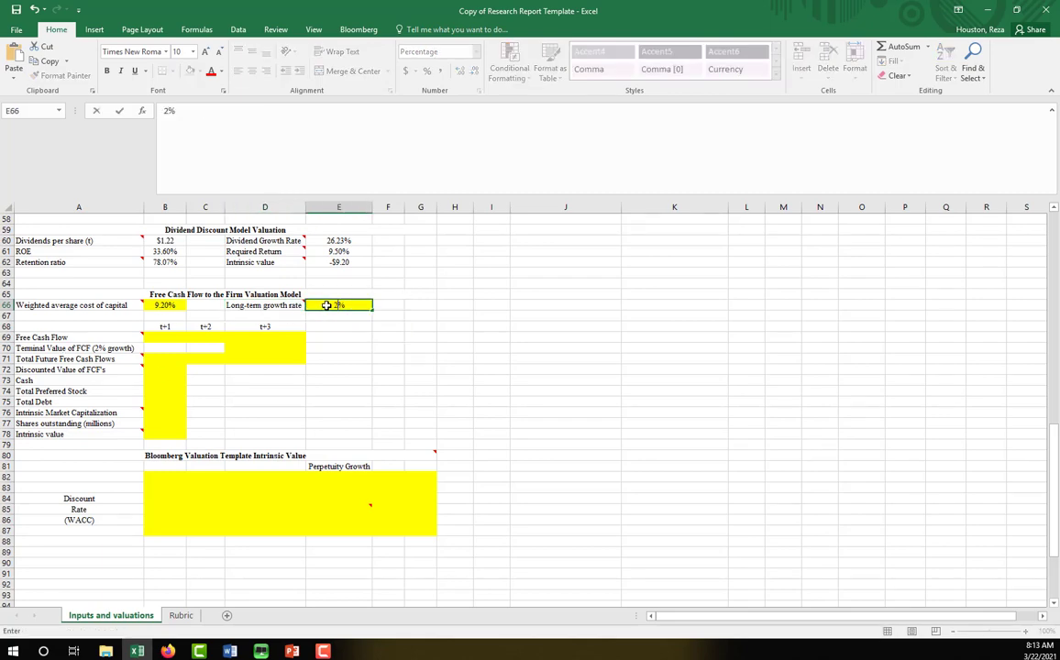
# Set the long-term growth rate in E66 to 2% and select the t+1 to t+3 free cash flow range B68:D69.
pyautogui.press('Return')
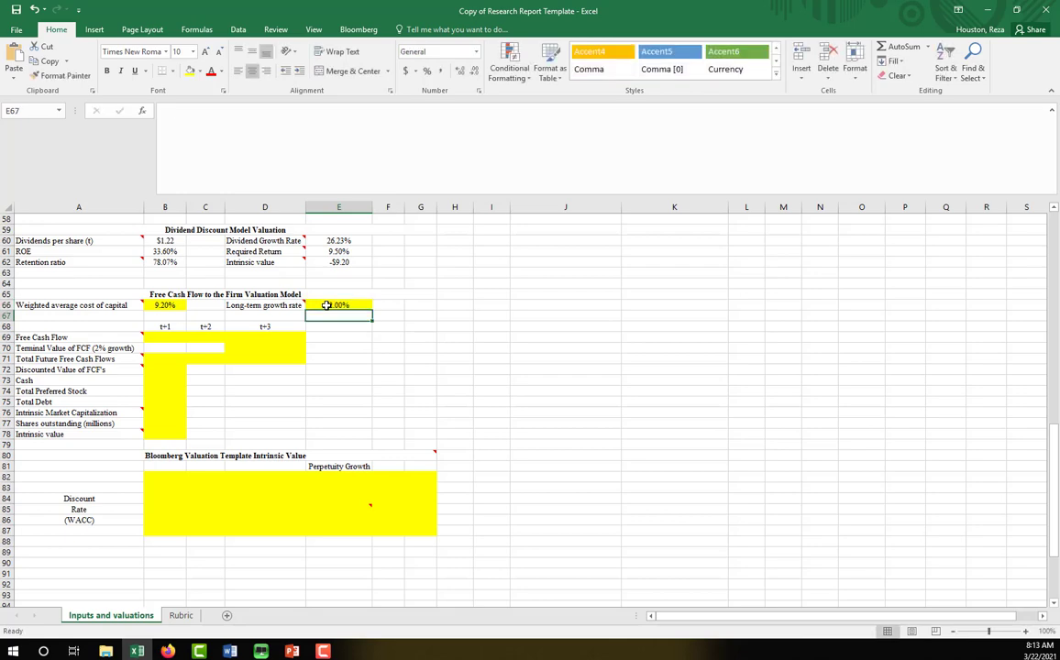
pyautogui.press('Down')
pyautogui.press('Left')
pyautogui.press('Left')
pyautogui.press('Left')
pyautogui.press('Down')
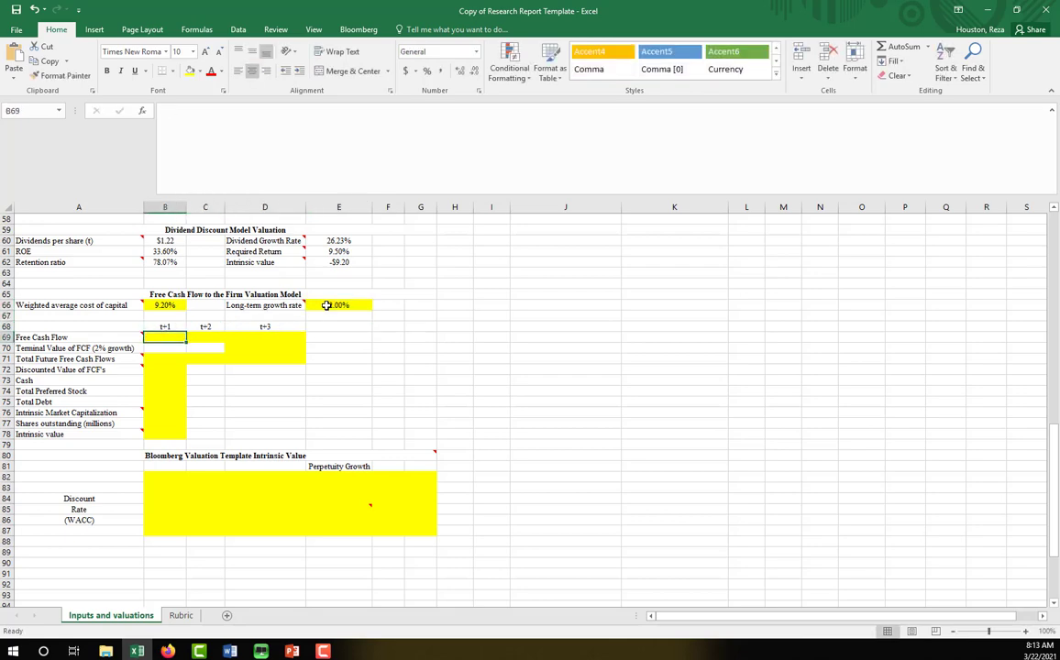
pyautogui.moveTo(166, 327); pyautogui.dragTo(245, 333)
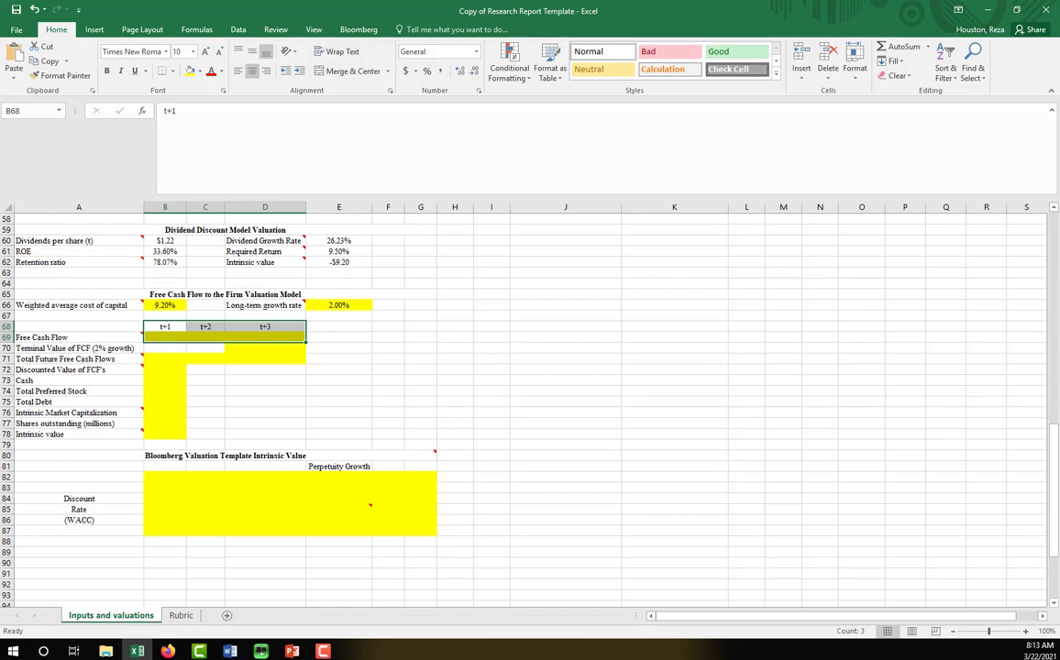
# Switch to Bloomberg and open Visa's Financial Analysis (FA), checking the cash flow statement before returning to the adjusted key stats highlights.
pyautogui.hotkey('alt', 'Tab')
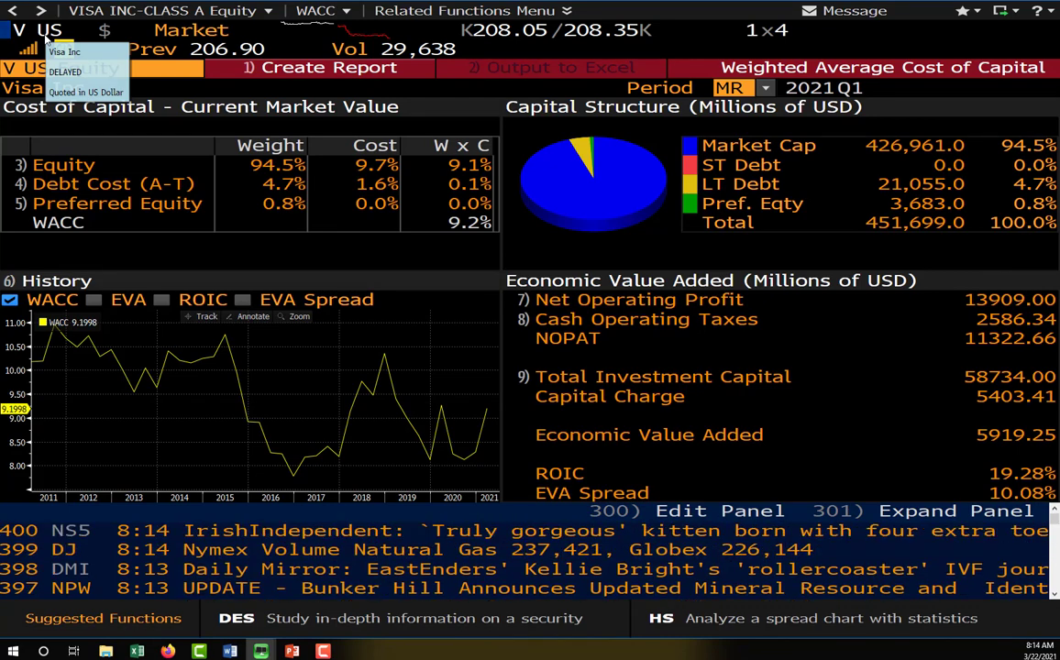
pyautogui.write('FA')
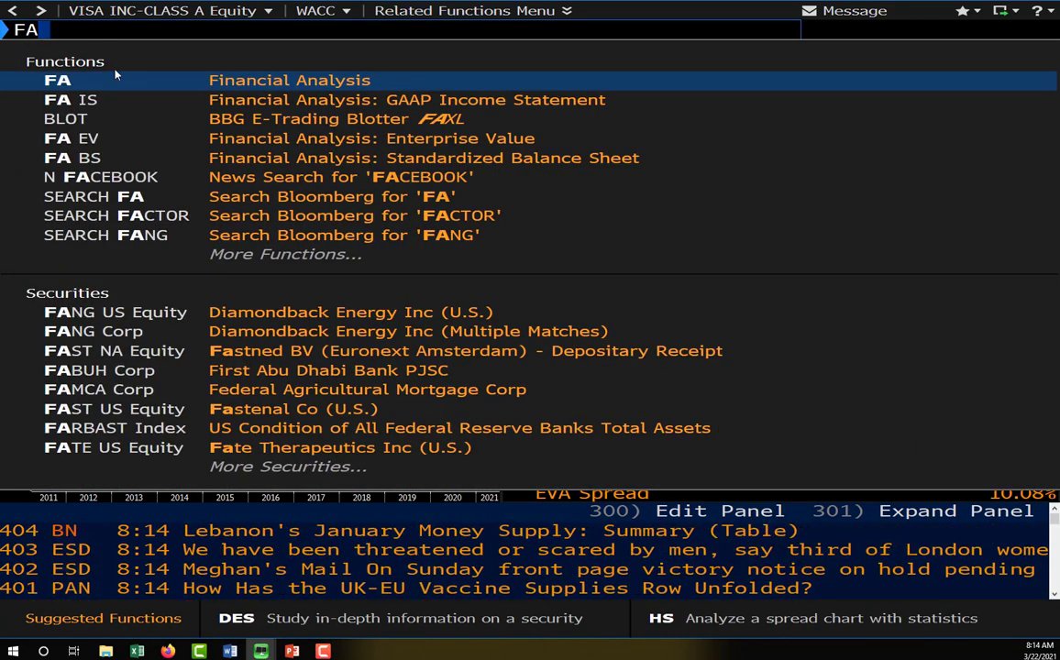
pyautogui.click(268, 87)
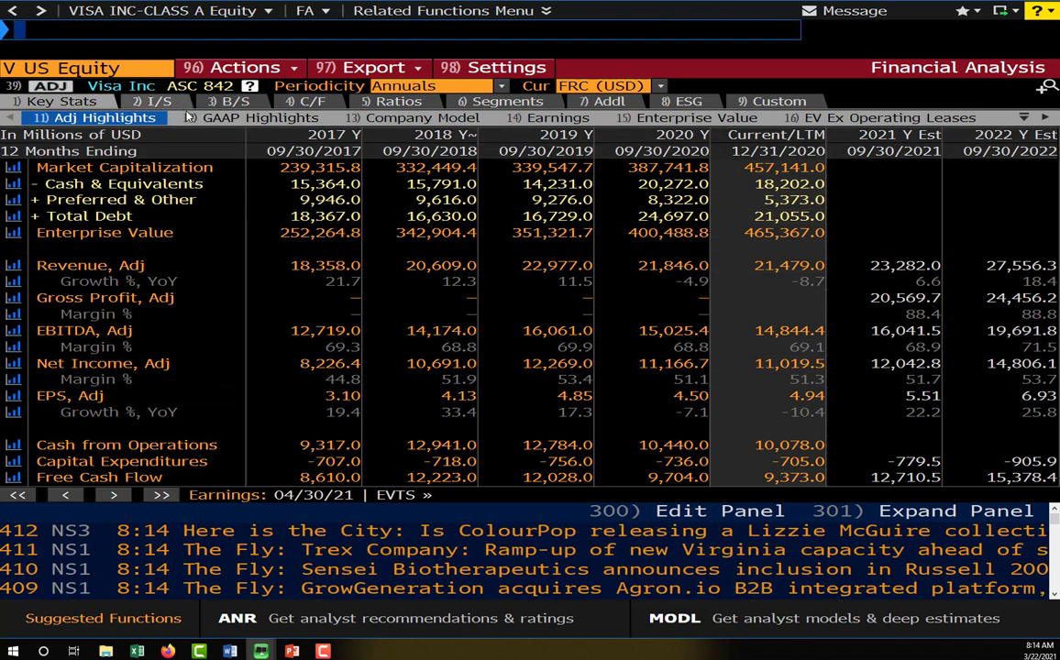
pyautogui.click(305, 102)
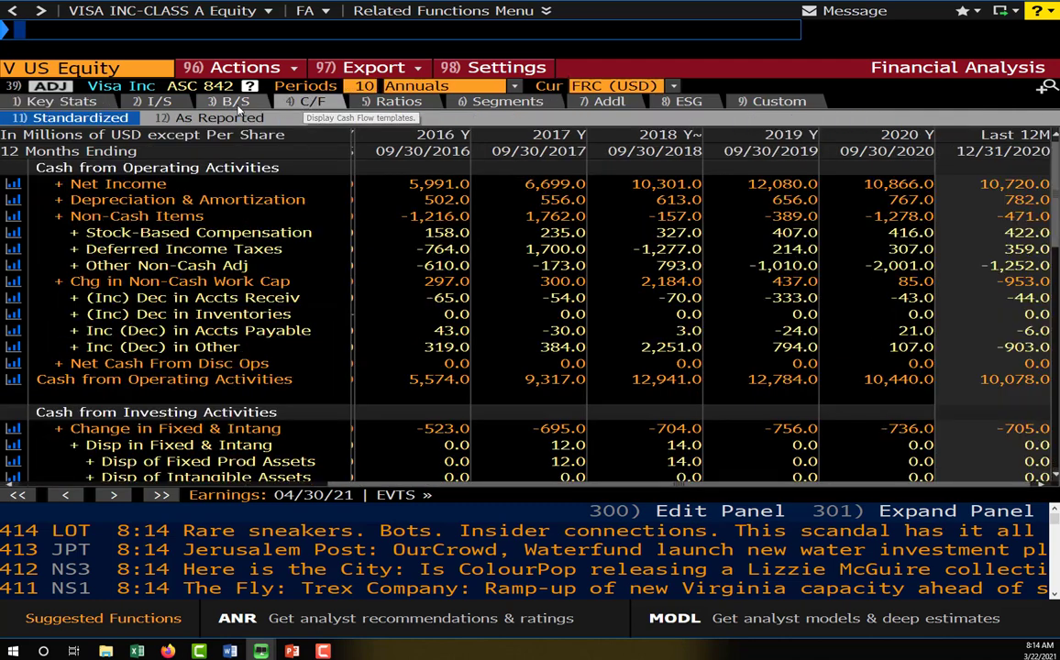
pyautogui.click(87, 103)
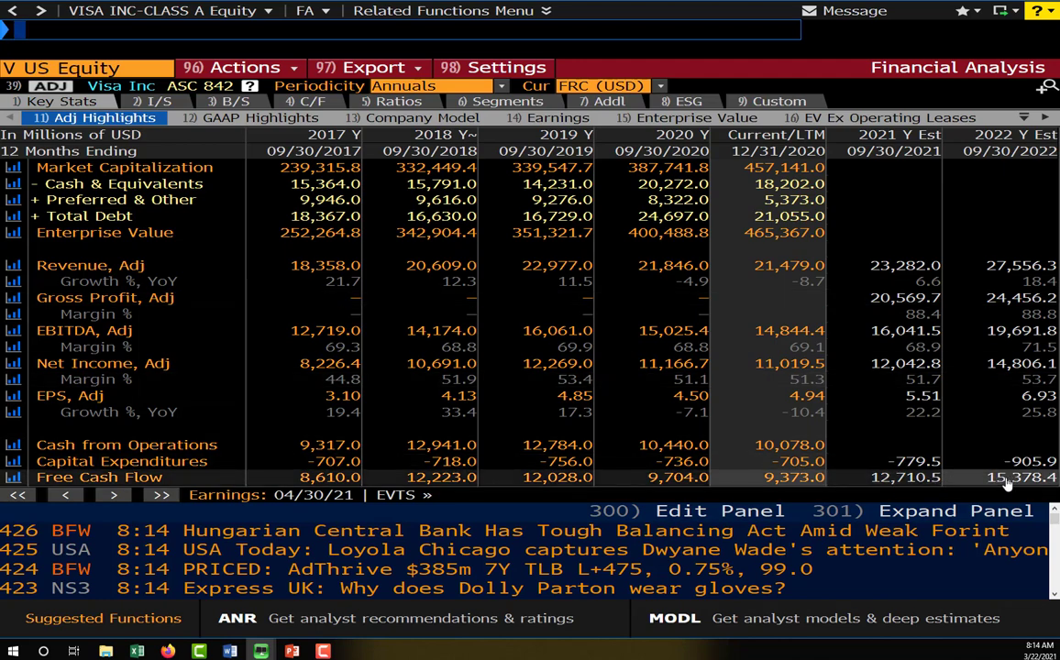
# Examine the consensus history of Visa's 2022 free cash flow estimate, including its available measures and periods, and return to Financial Analysis.
pyautogui.click(1008, 480)
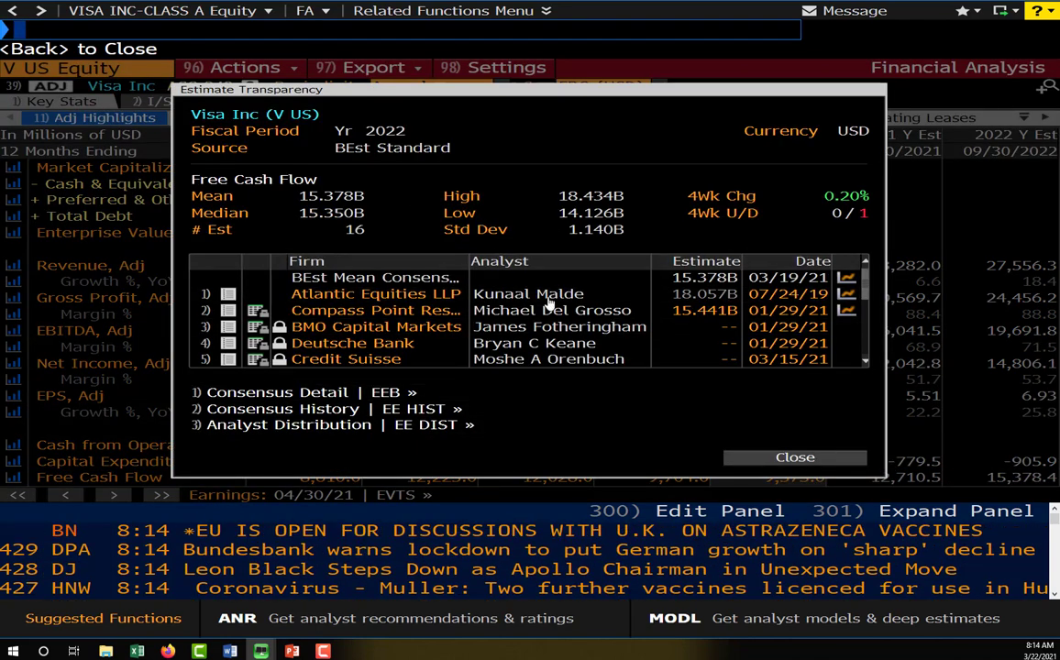
pyautogui.click(373, 417)
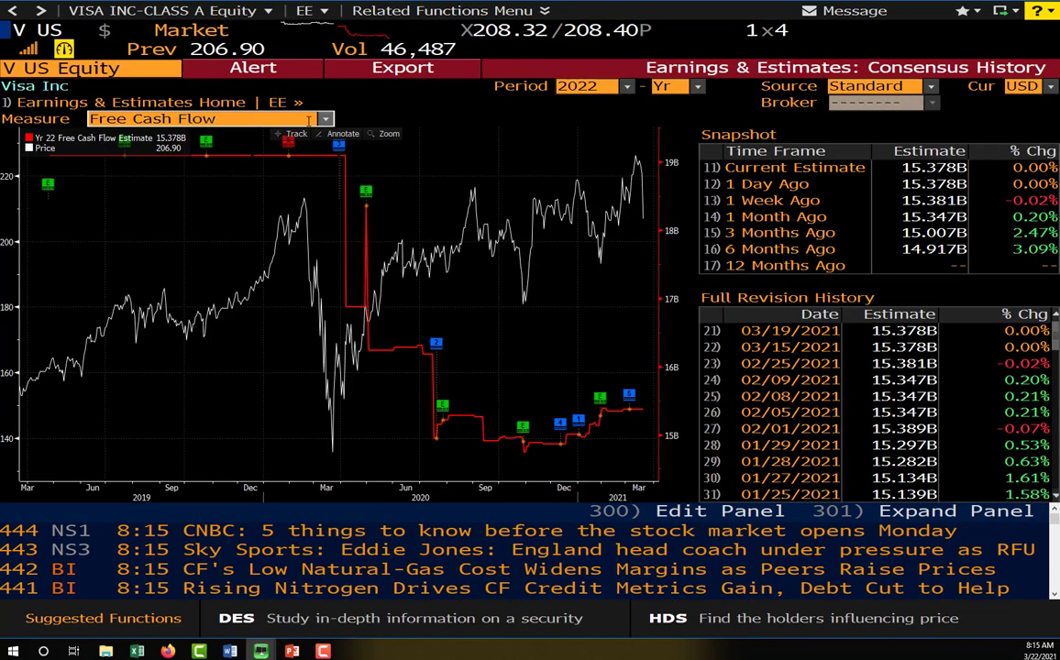
pyautogui.click(326, 121)
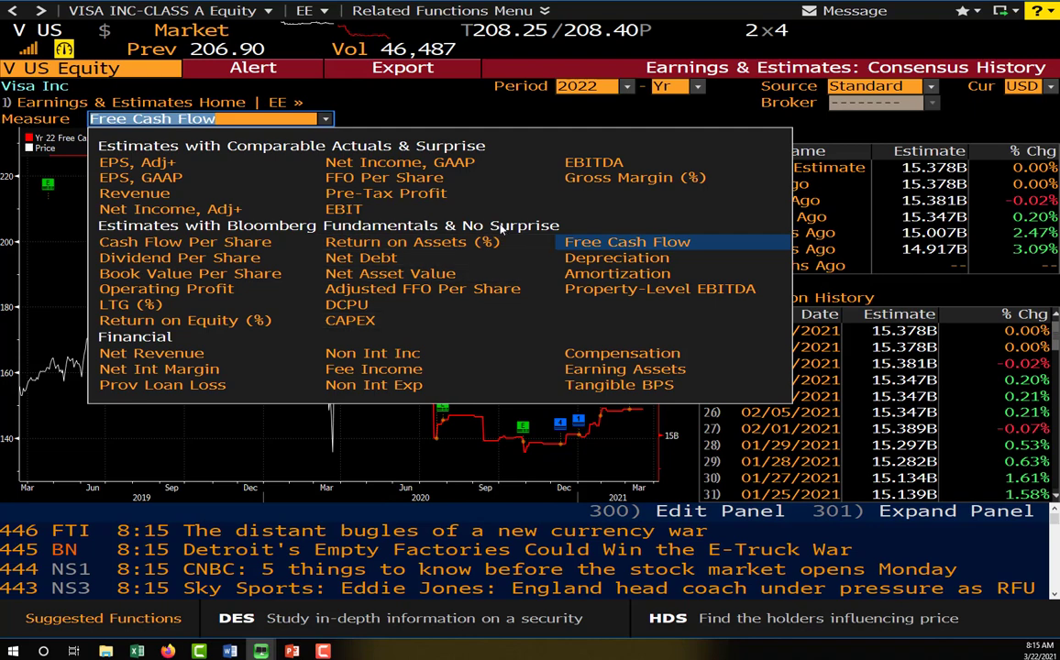
pyautogui.click(415, 106)
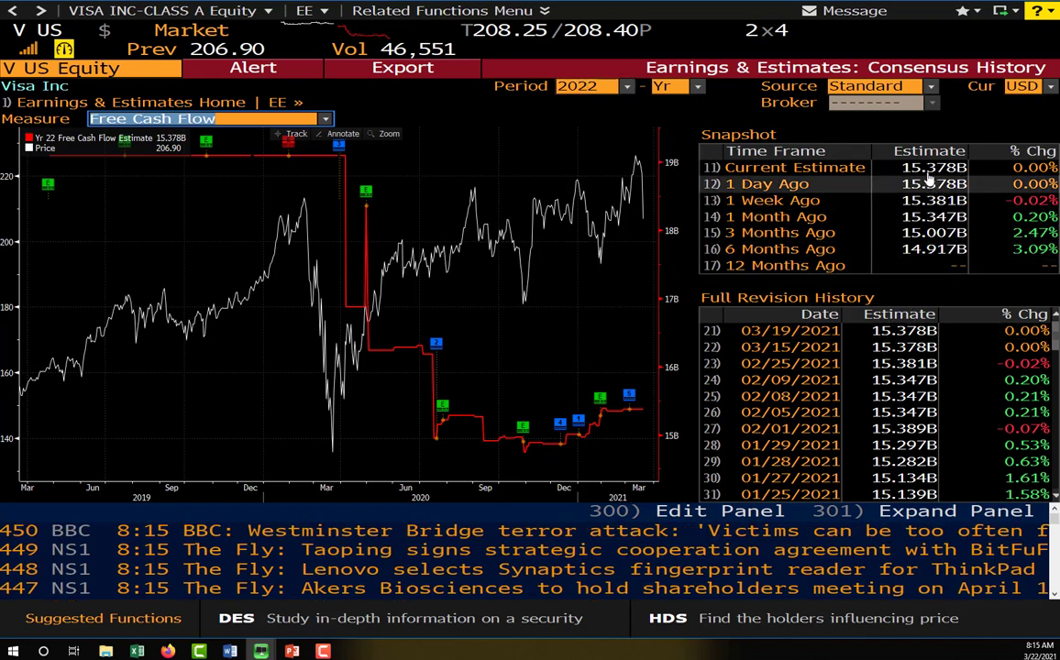
pyautogui.click(629, 87)
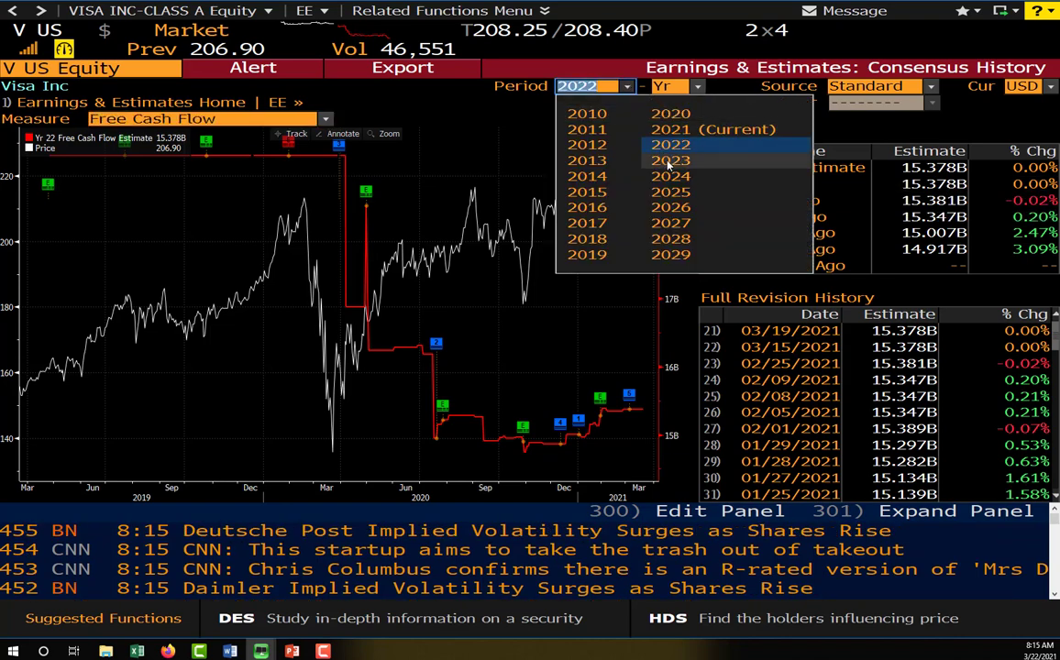
pyautogui.click(538, 124)
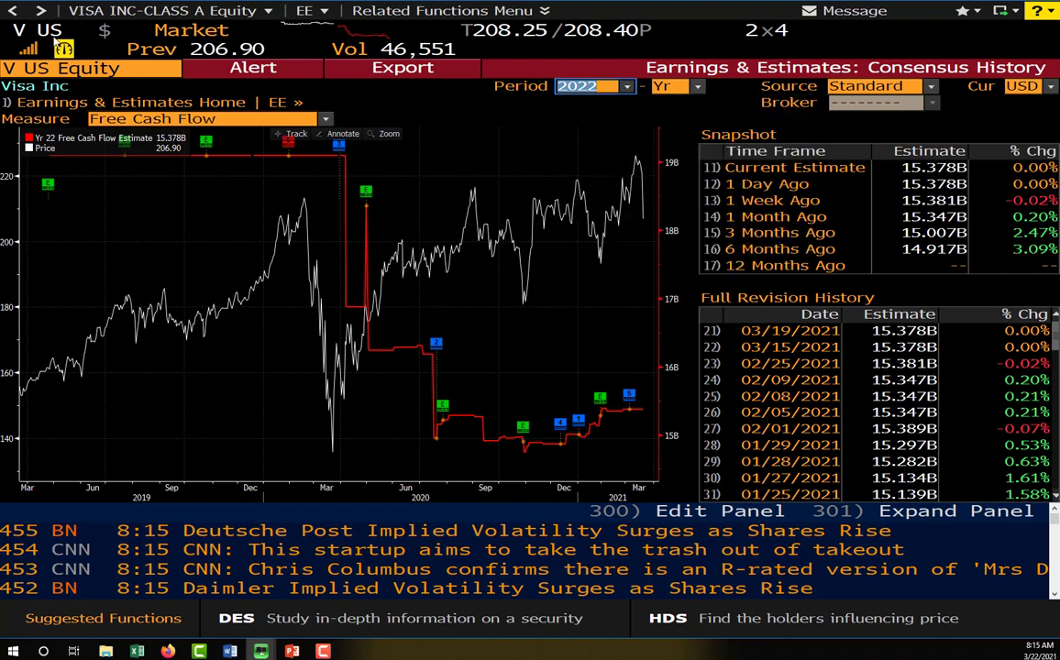
pyautogui.click(14, 11)
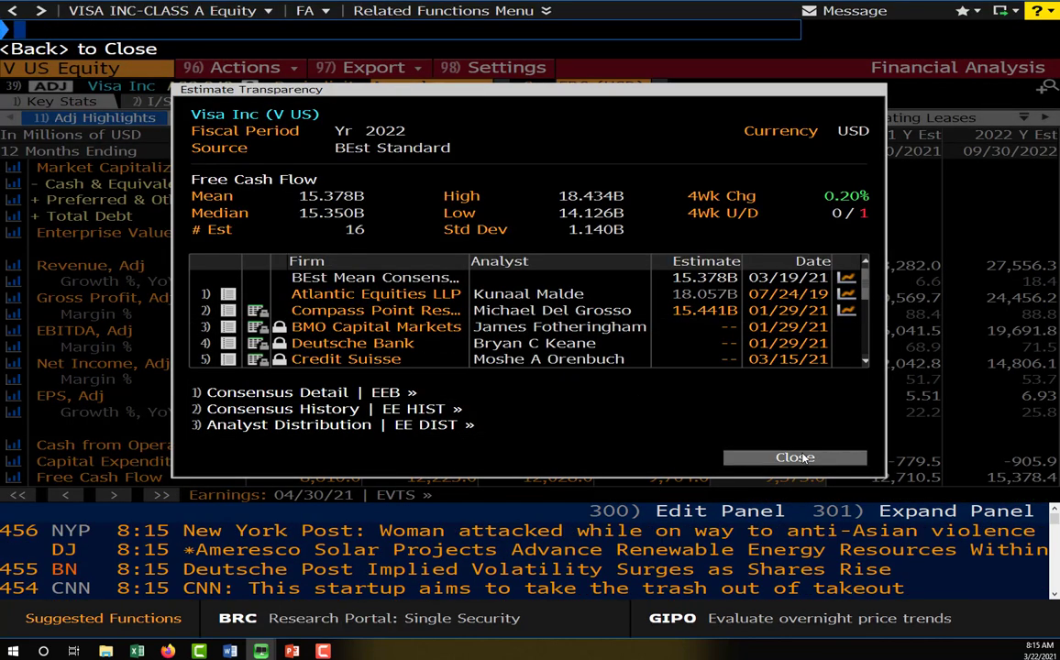
pyautogui.click(794, 456)
# Copy Visa's 2021 free cash flow estimate, 12,710.5, from Bloomberg into the t+1 free cash flow cell B69 in Excel.
pyautogui.click(137, 651)
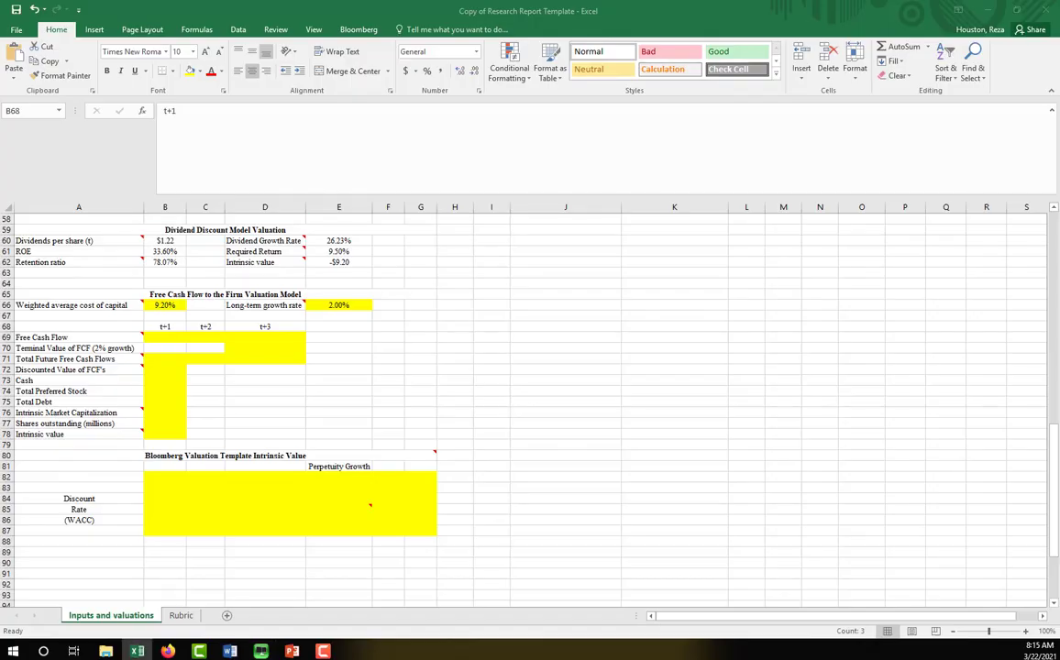
pyautogui.click(169, 335)
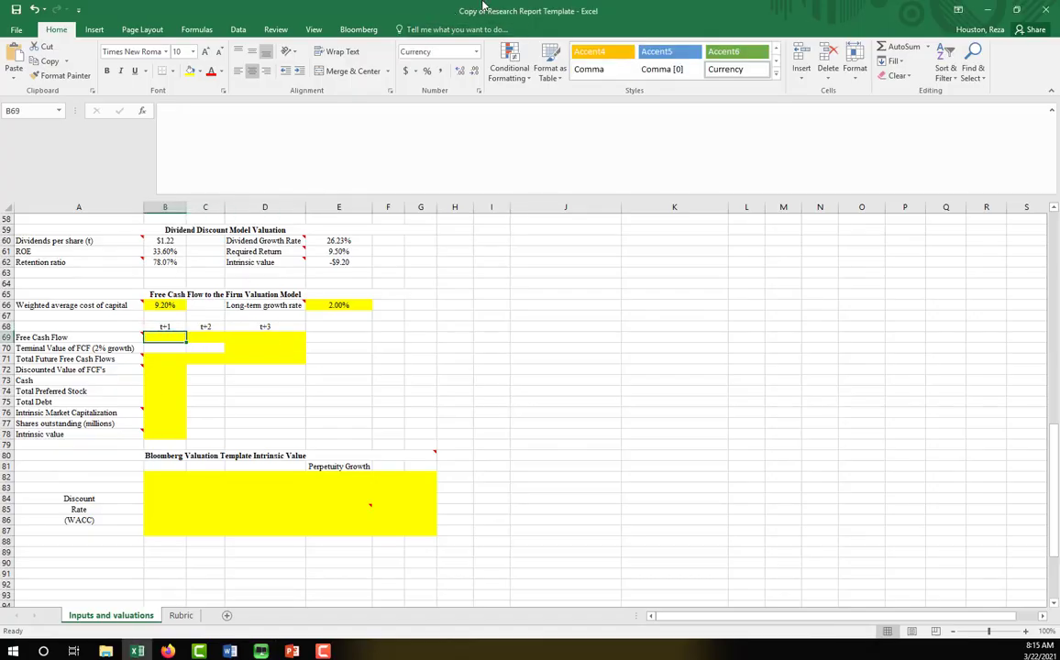
pyautogui.click(986, 9)
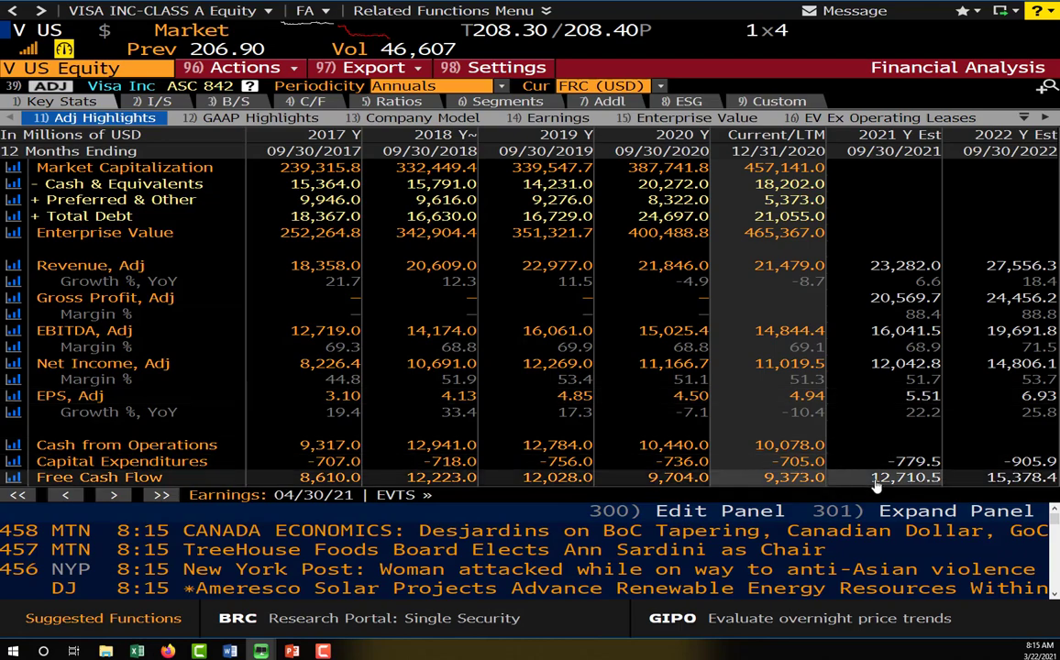
pyautogui.rightClick(880, 484)
pyautogui.click(955, 525)
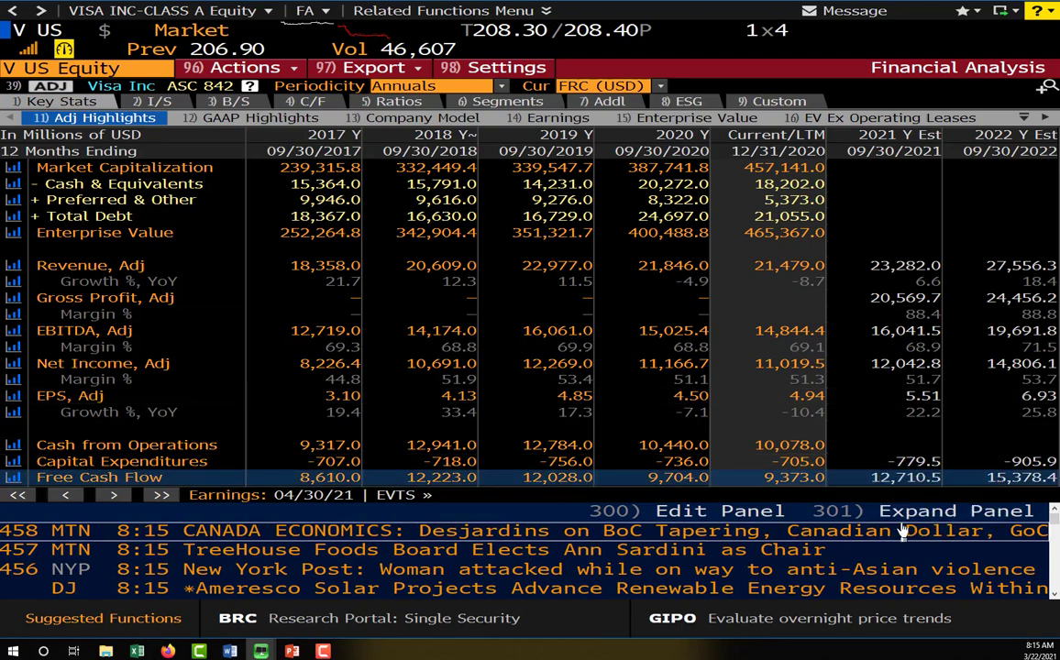
pyautogui.hotkey('alt', 'Tab')
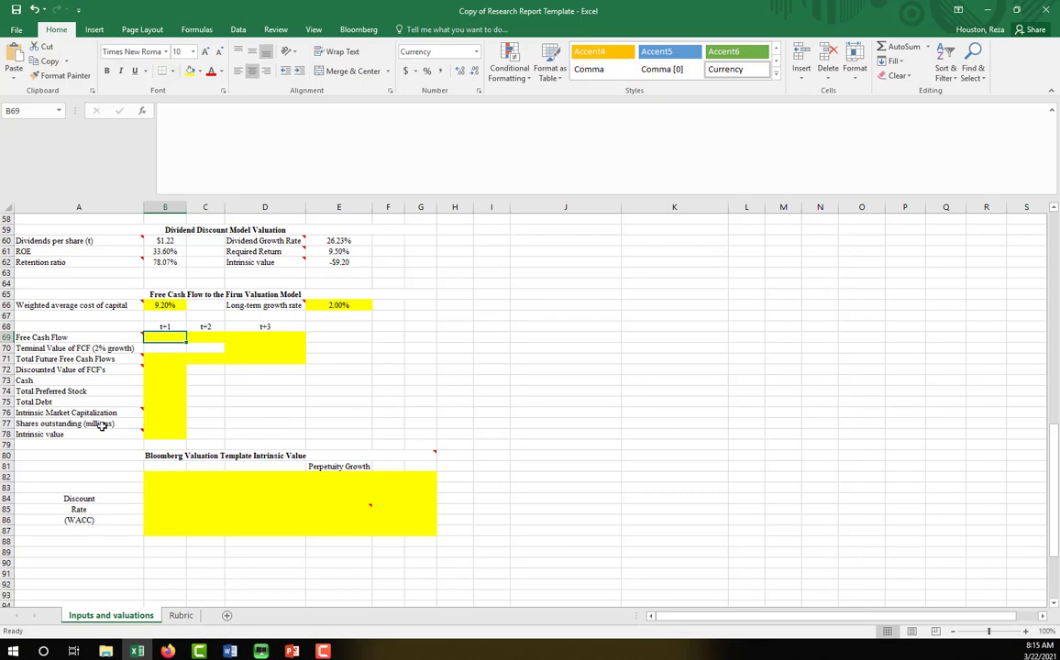
pyautogui.hotkey('ctrl', 'v')
# Copy Visa's 2022 free cash flow estimate, 15,378.4, from Bloomberg into the t+2 free cash flow cell C69 in Excel.
pyautogui.hotkey('alt', 'Tab')
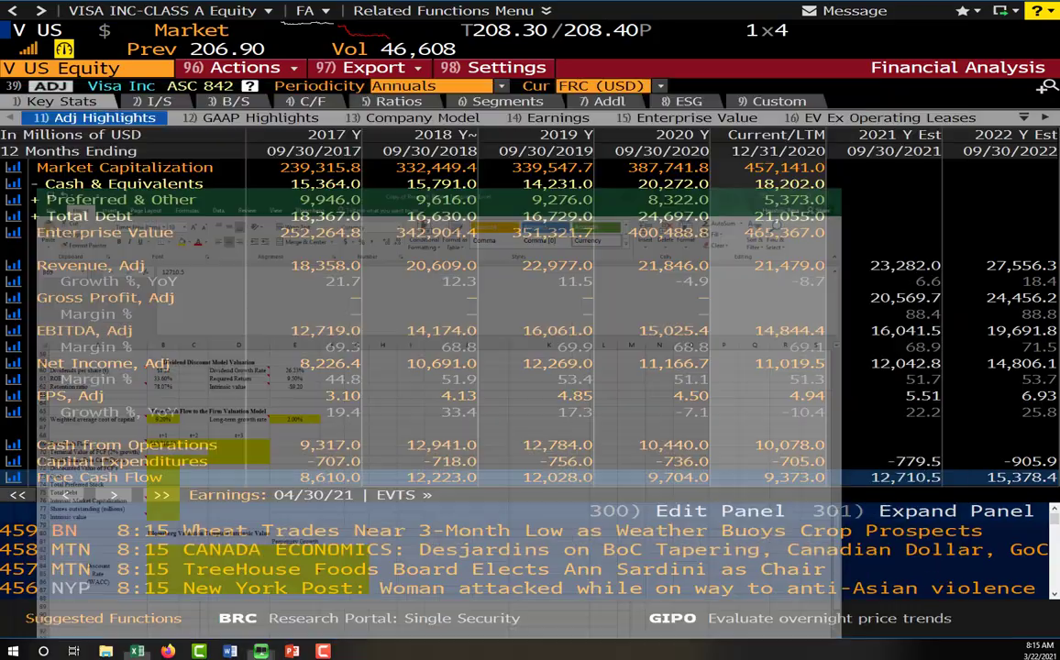
pyautogui.rightClick(990, 482)
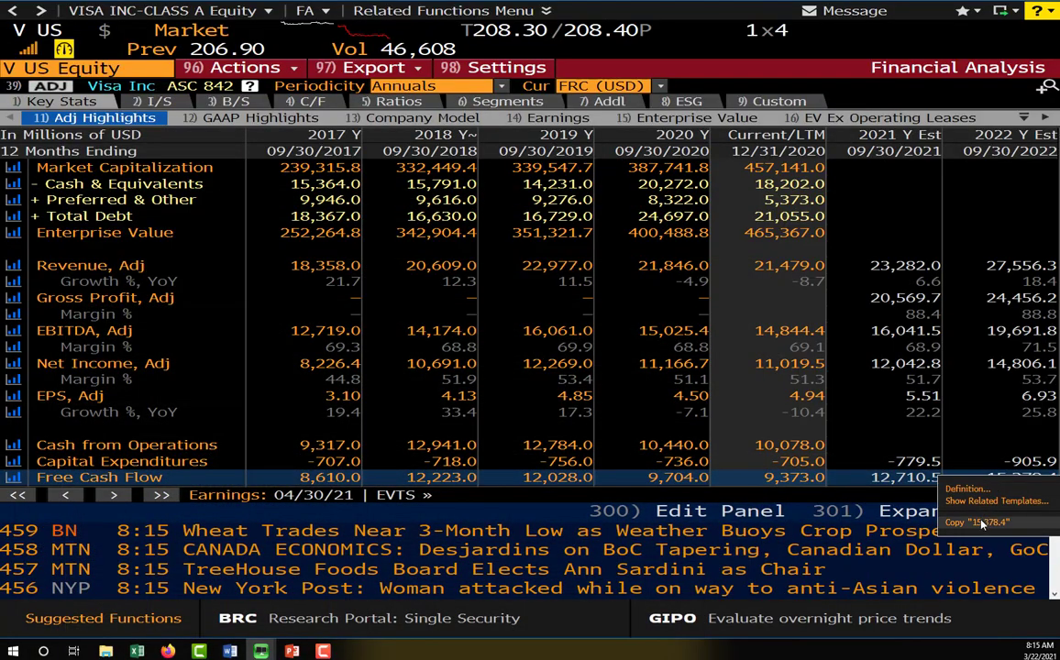
pyautogui.click(976, 521)
pyautogui.hotkey('alt', 'Tab')
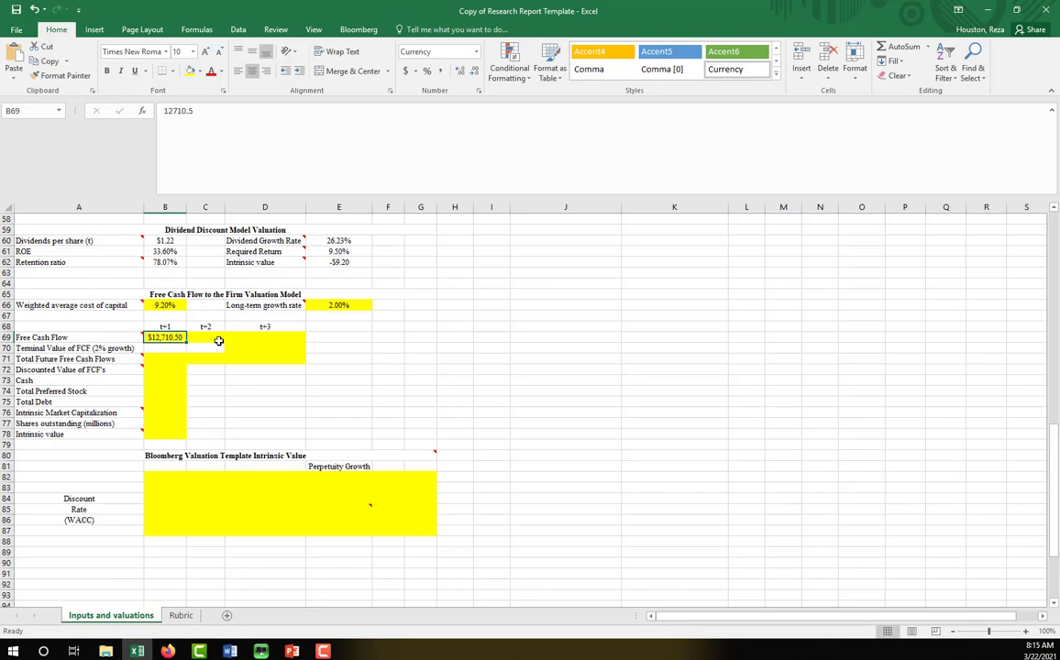
pyautogui.click(219, 341)
pyautogui.hotkey('ctrl', 'v')
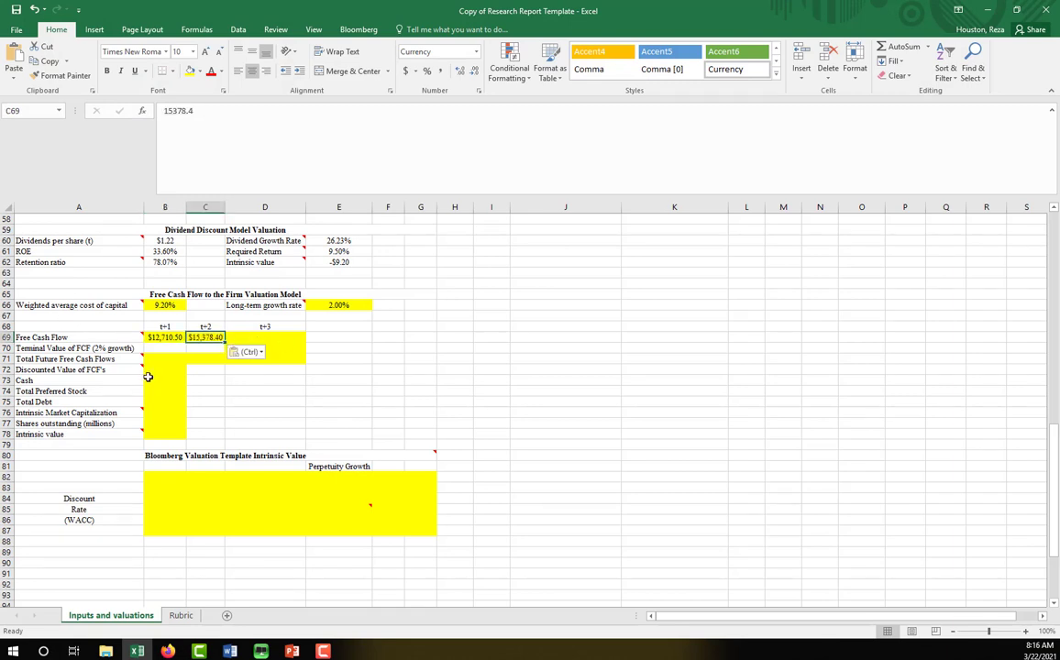
# Open the consensus history of Visa's free cash flow estimate in Bloomberg and set its period to 2023.
pyautogui.hotkey('alt', 'Tab')
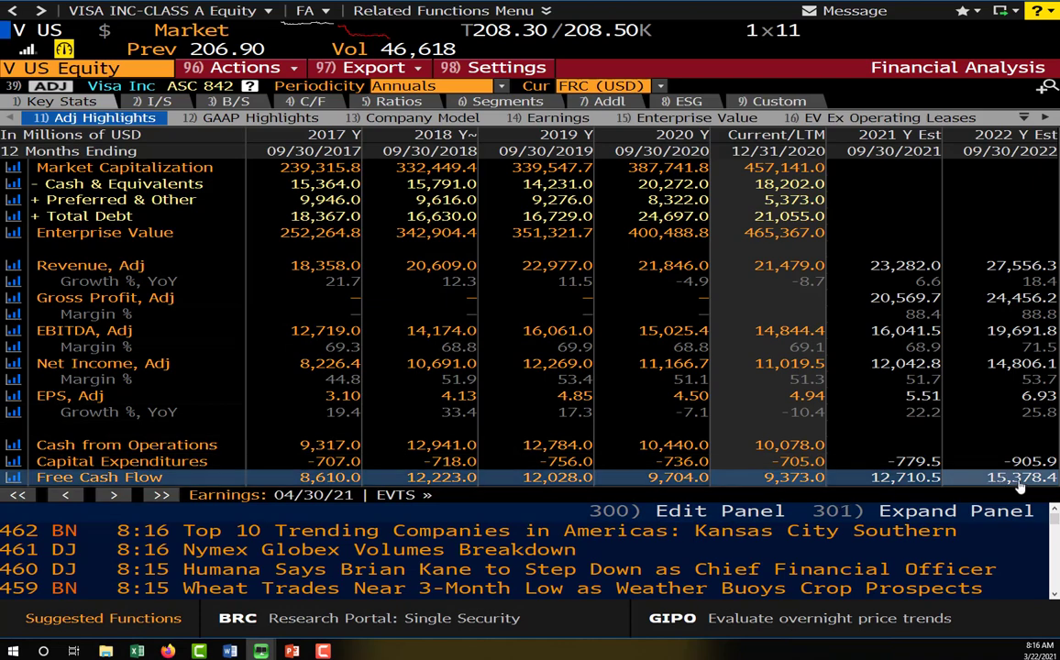
pyautogui.click(1017, 480)
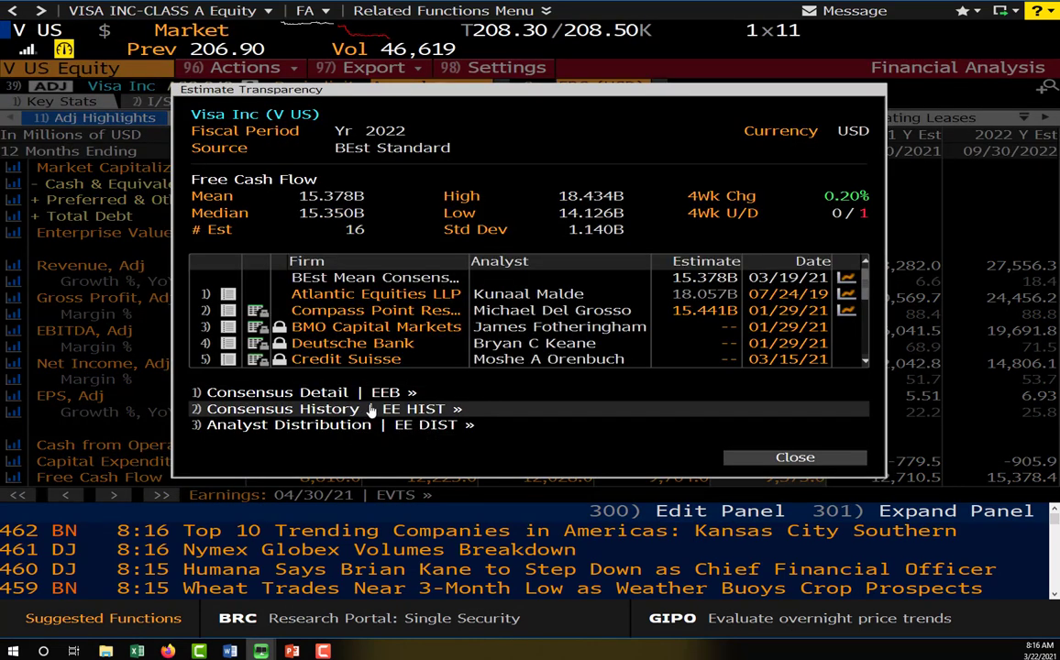
pyautogui.click(372, 409)
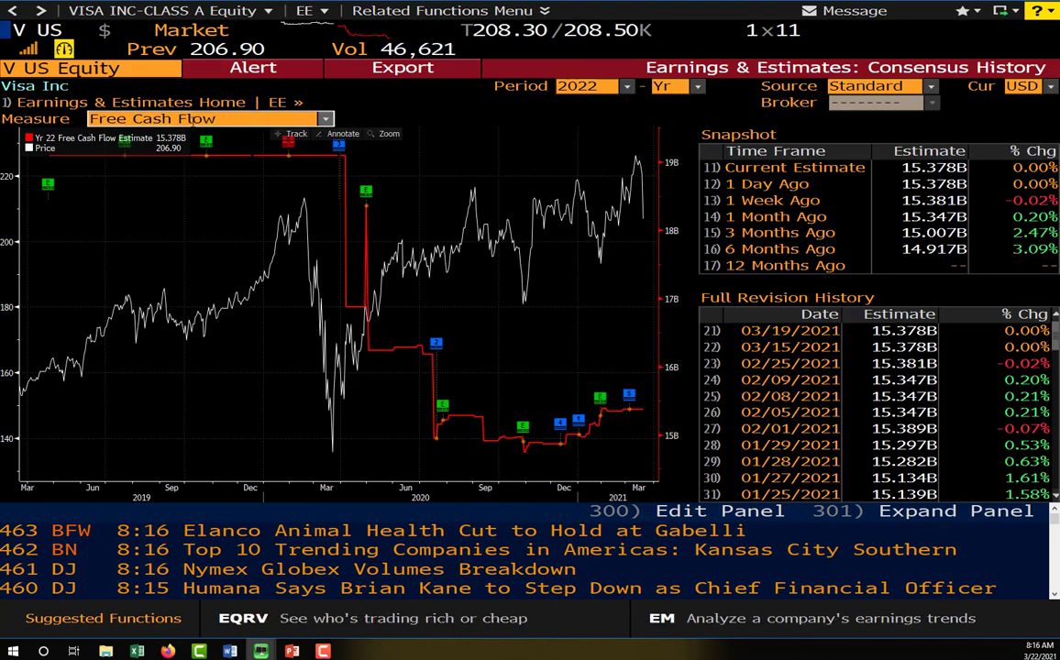
pyautogui.click(626, 87)
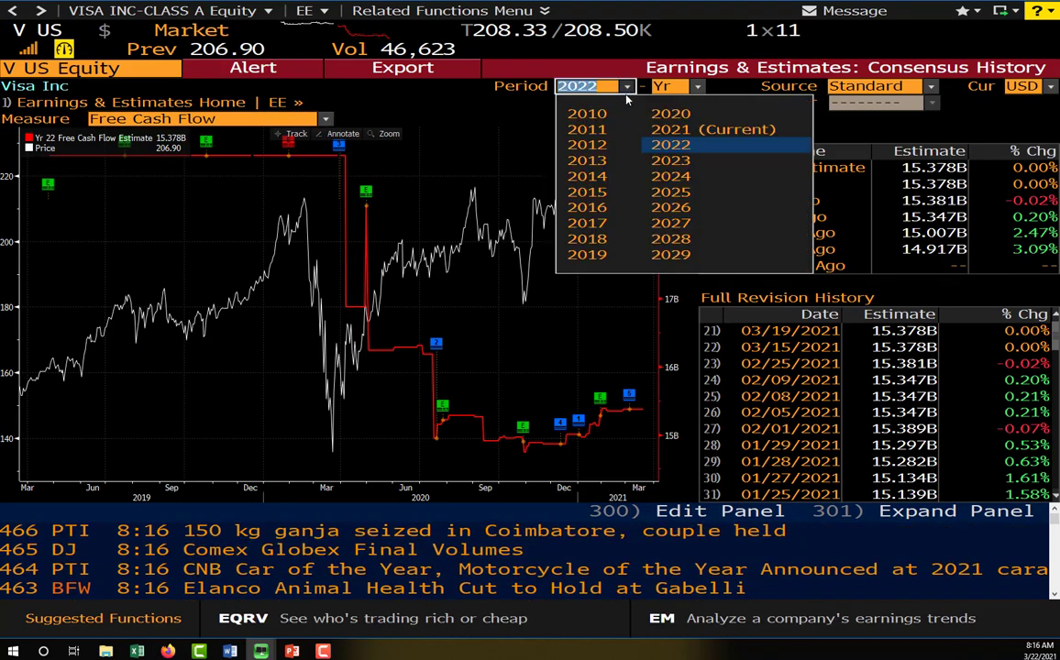
pyautogui.click(670, 161)
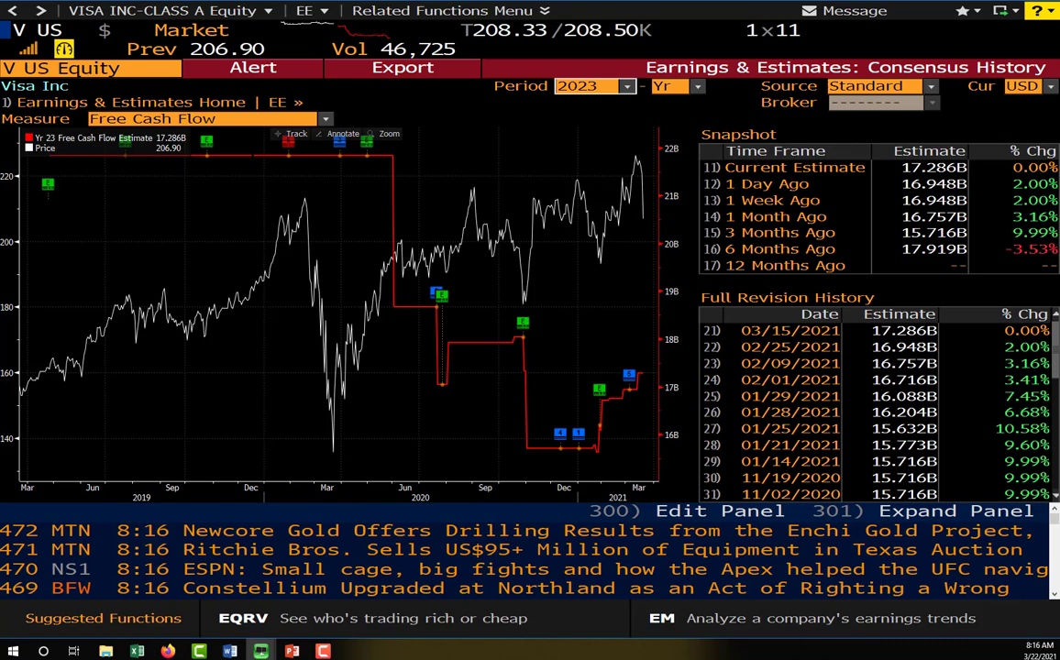
# Switch back to Excel and enter 17286 as the t+3 free cash flow in D69.
pyautogui.hotkey('alt', 'Tab')
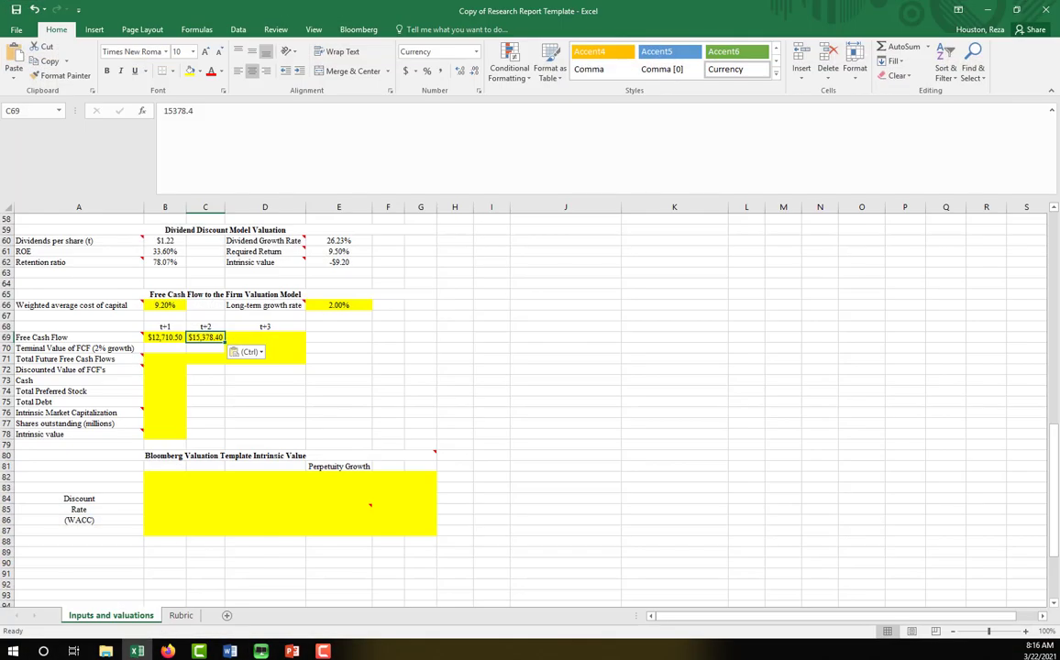
pyautogui.click(244, 339)
pyautogui.write('17286')
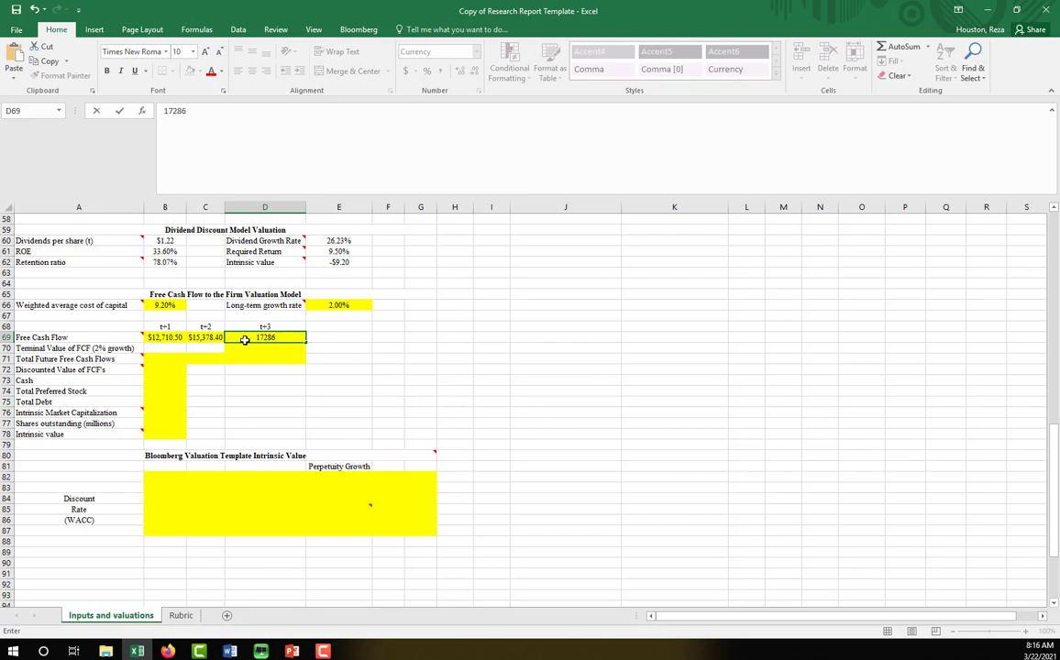
pyautogui.press('Return')
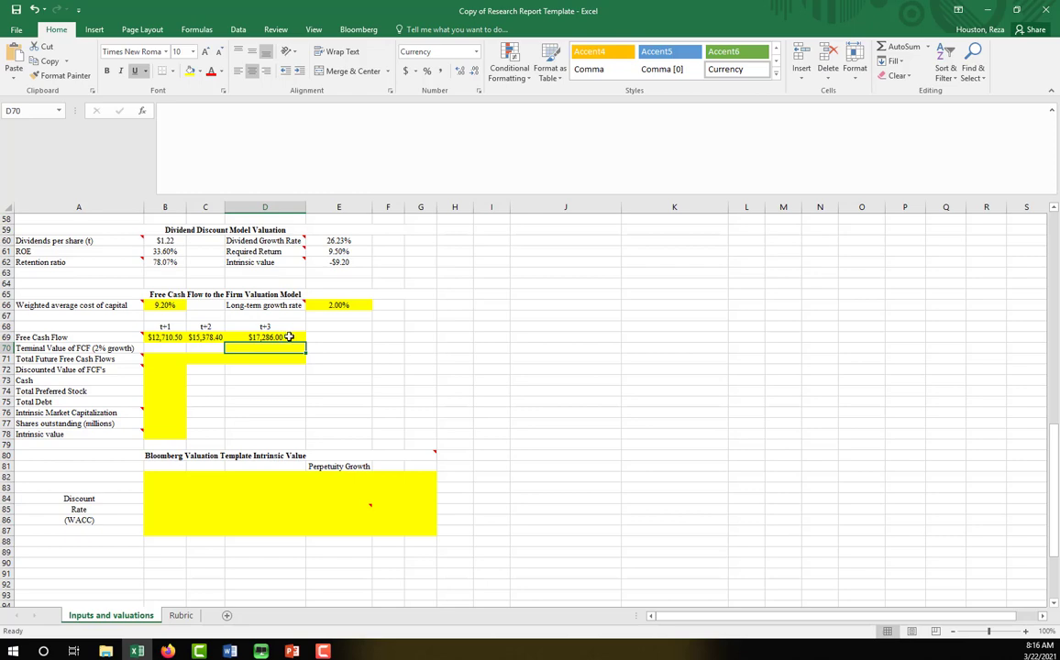
# Select the t+3 free cash flow cell, review the two-stage discounted cash flows slide in PowerPoint, and return to the workbook.
pyautogui.click(290, 337)
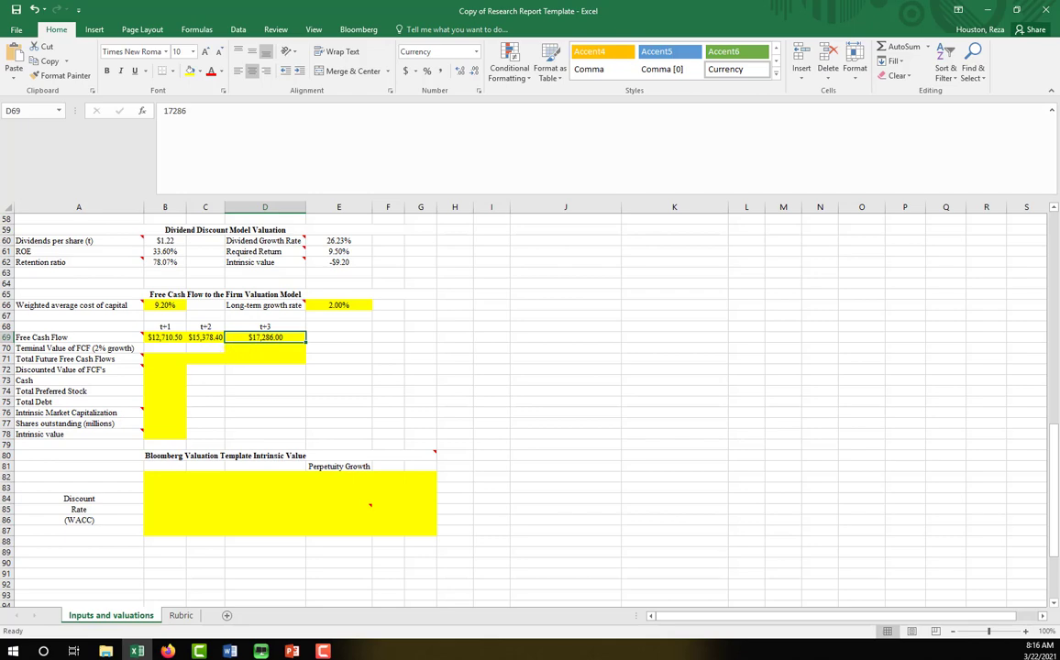
pyautogui.hotkey('alt', 'Tab')
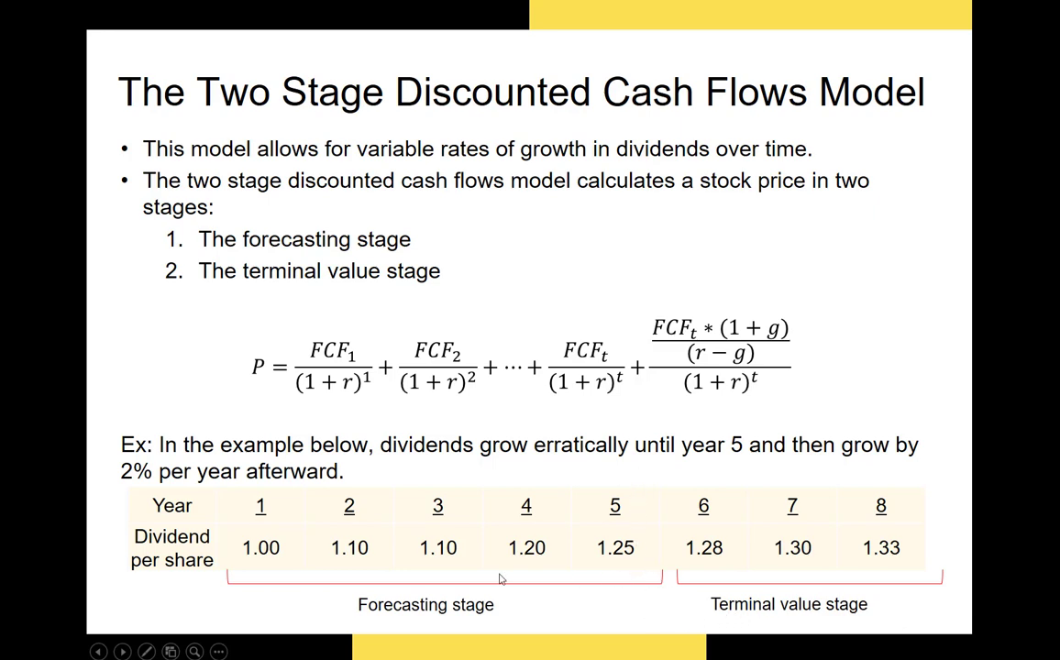
pyautogui.hotkey('alt', 'Tab')
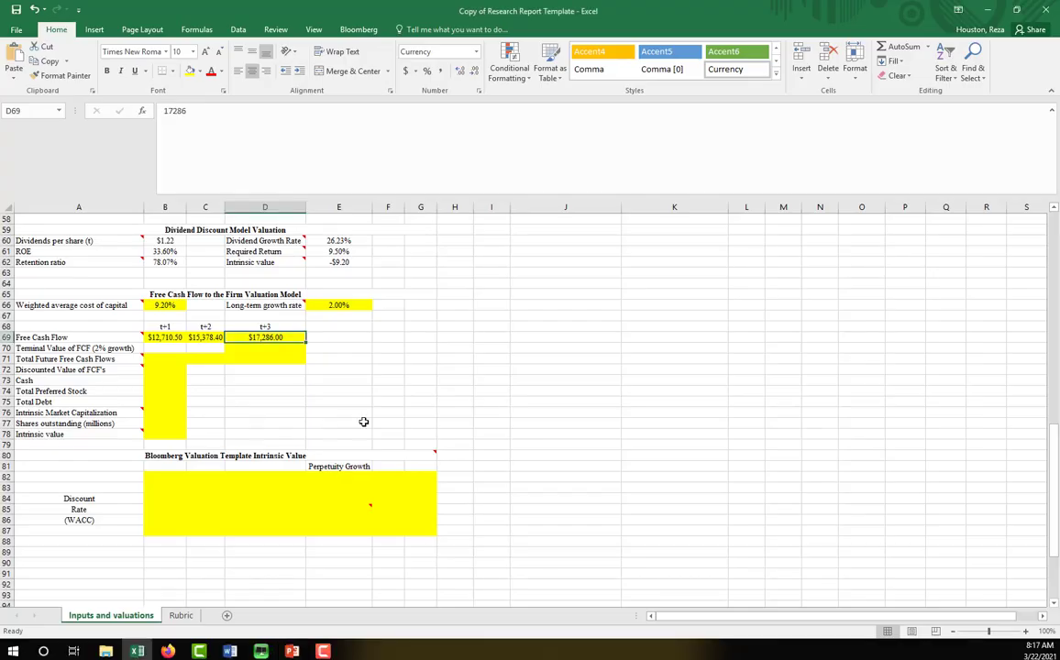
# Begin the terminal value formula in D70 with the t+3 free cash flow grown at the long-term rate, =((D69*(1+E66))/.
pyautogui.click(264, 348)
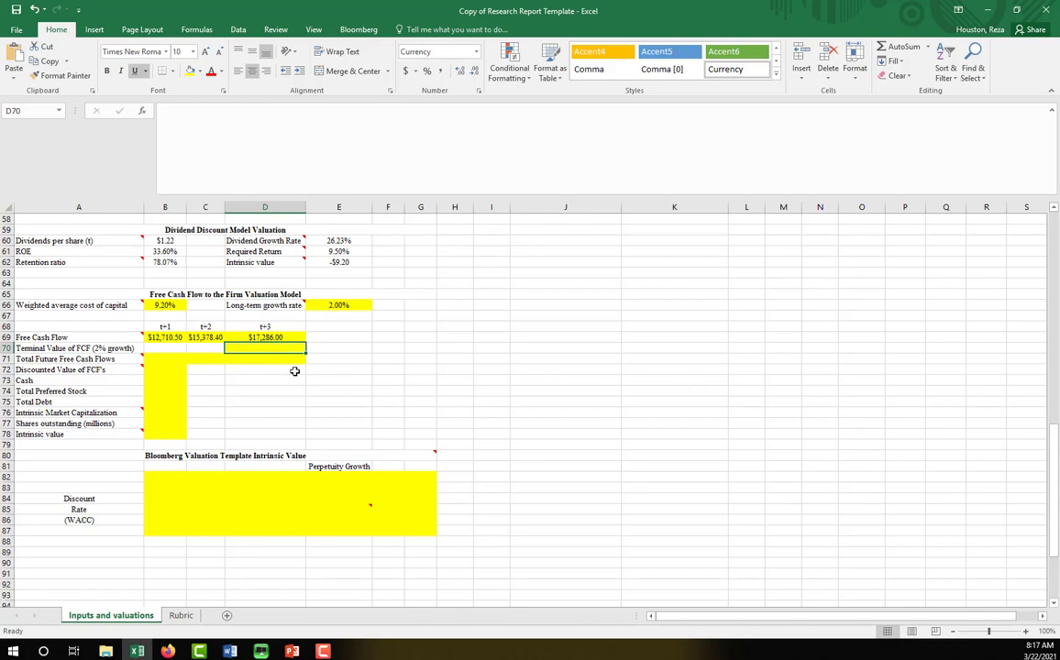
pyautogui.scroll(3, 294, 371)
pyautogui.moveTo(312, 336); pyautogui.dragTo(110, 368)
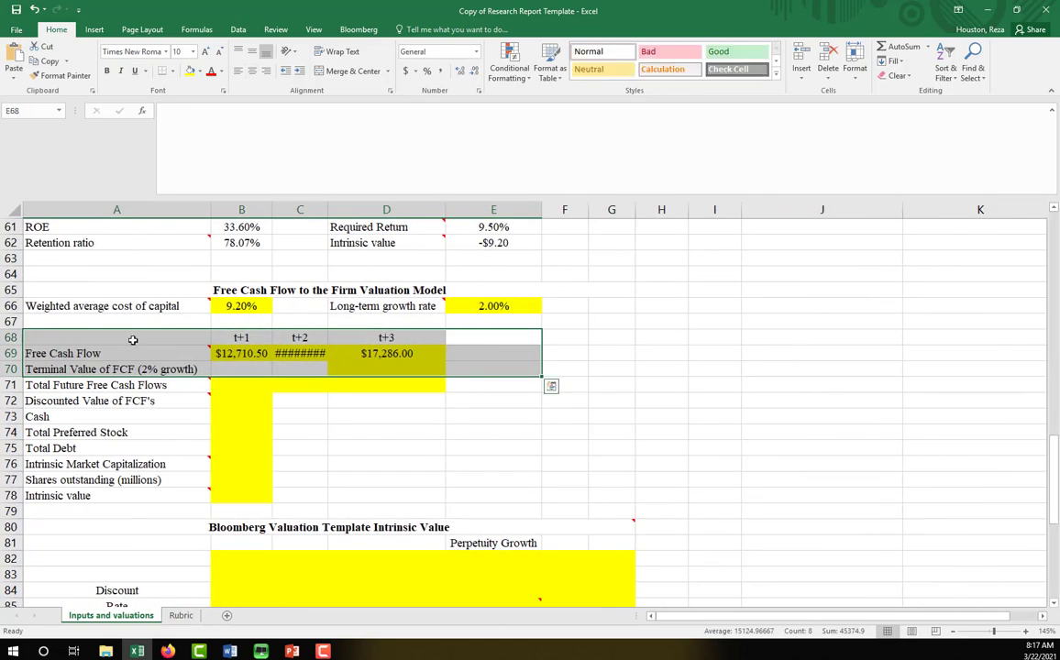
pyautogui.click(369, 368)
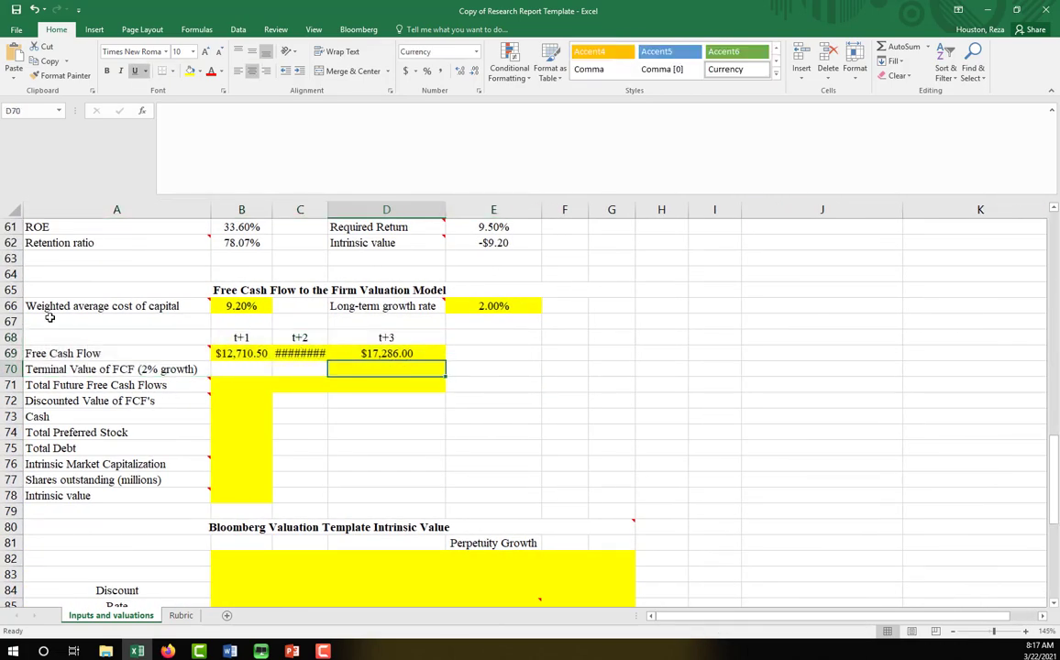
pyautogui.scroll(3, 51, 316)
pyautogui.moveTo(256, 262); pyautogui.dragTo(18, 307)
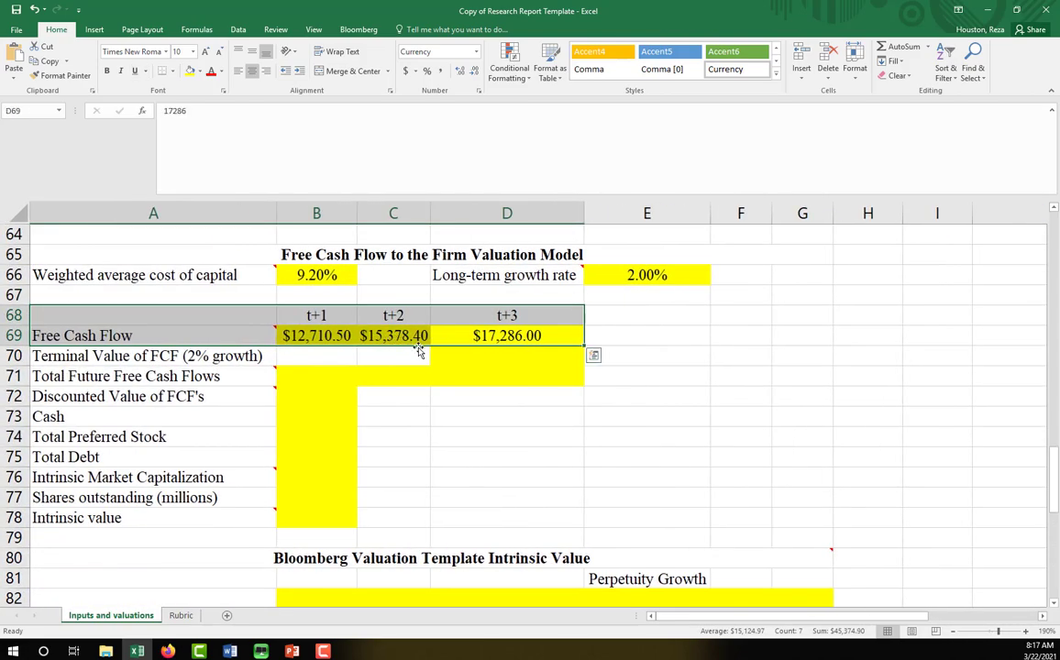
pyautogui.click(478, 354)
pyautogui.write('=')
pyautogui.click(481, 341)
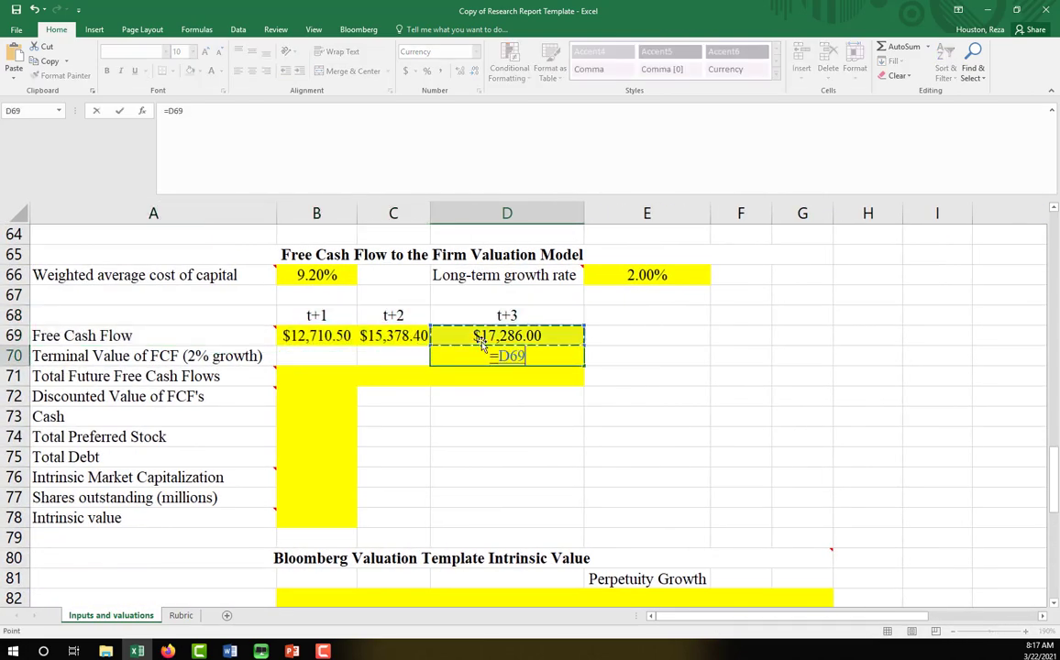
pyautogui.press('BackSpace')
pyautogui.press('BackSpace')
pyautogui.press('BackSpace')
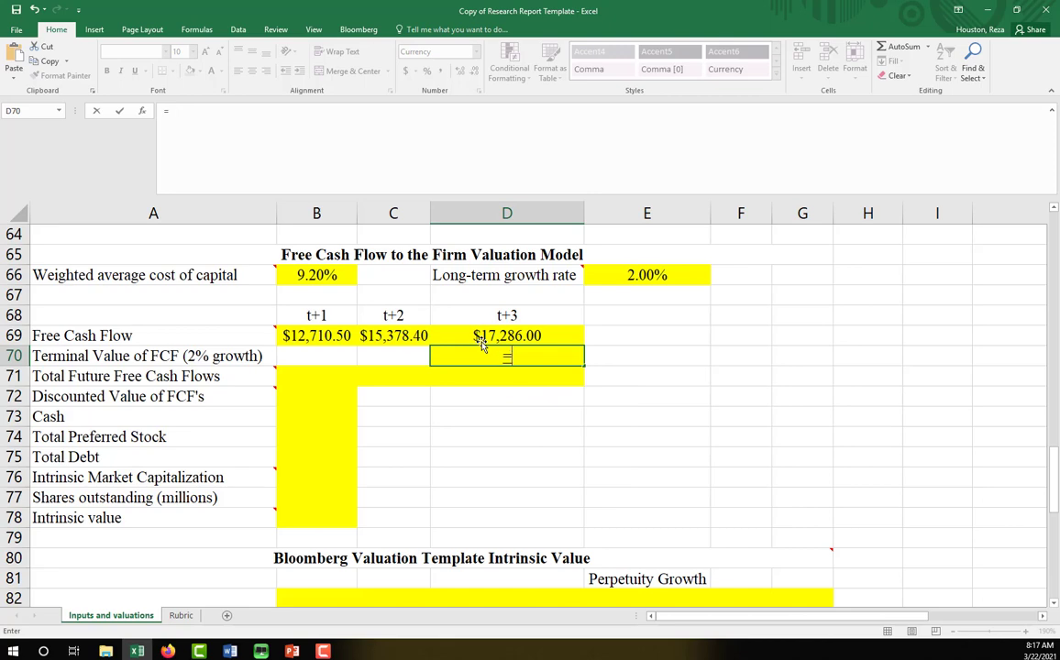
pyautogui.write('((')
pyautogui.click(480, 341)
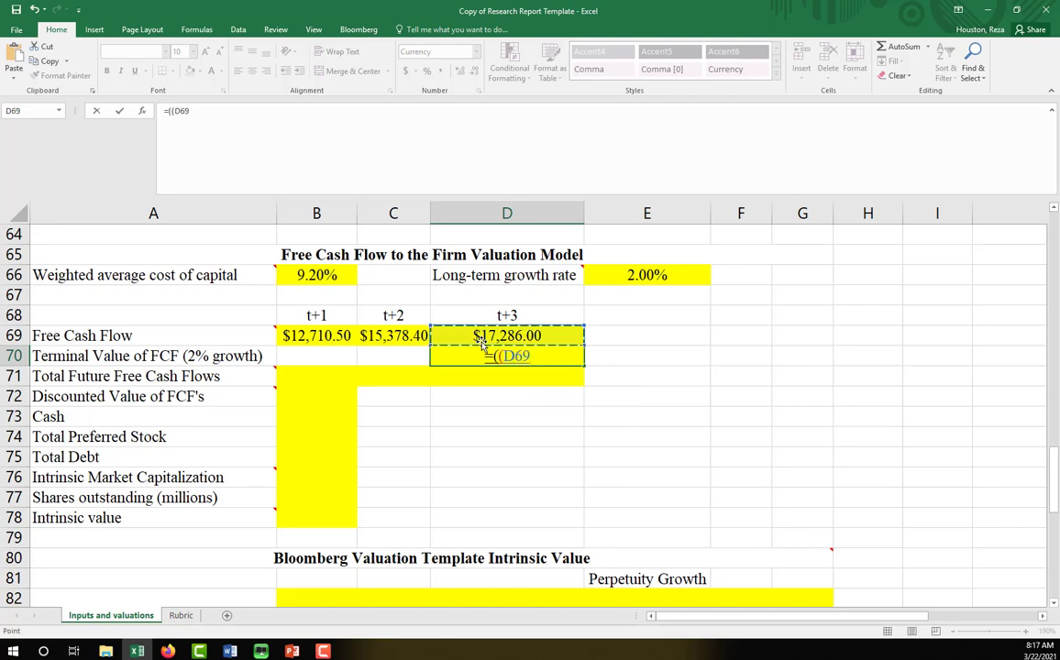
pyautogui.write('*(1+')
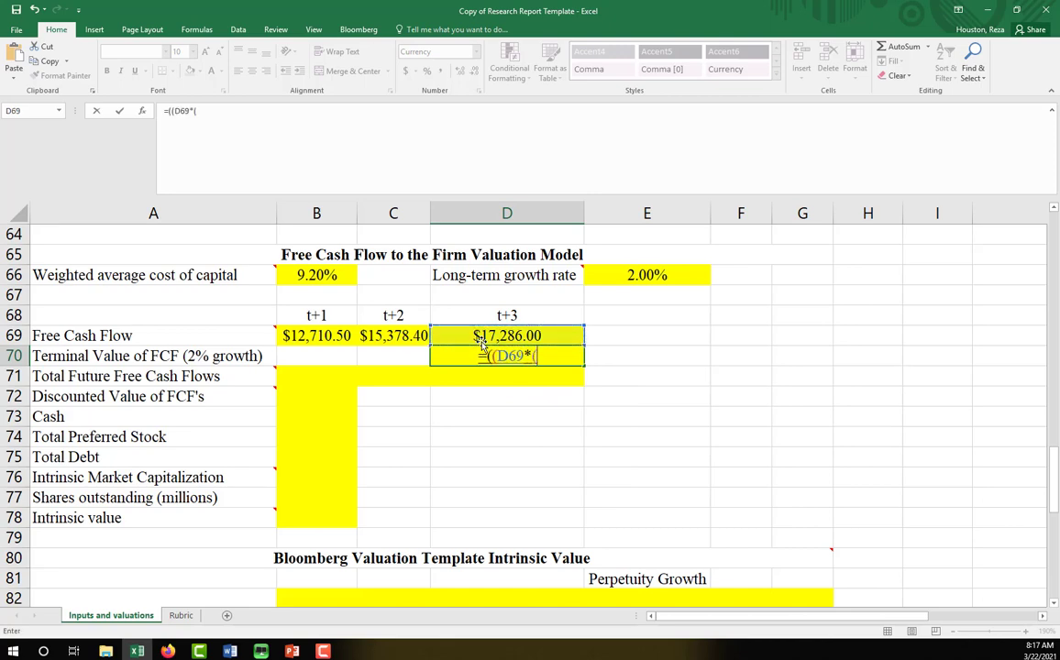
pyautogui.click(637, 277)
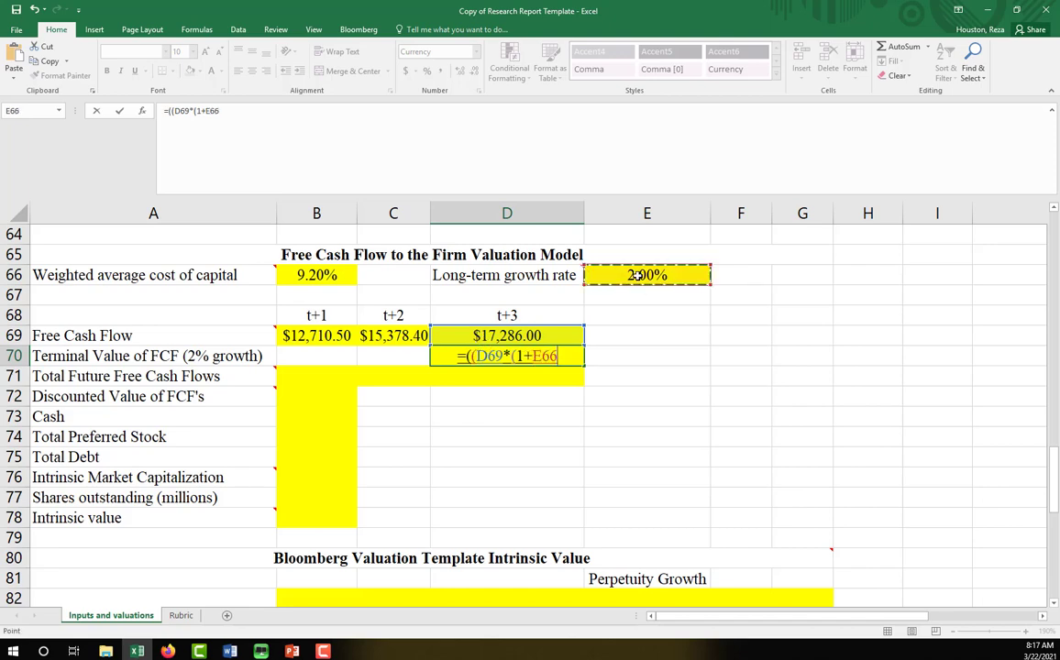
pyautogui.write('))/')
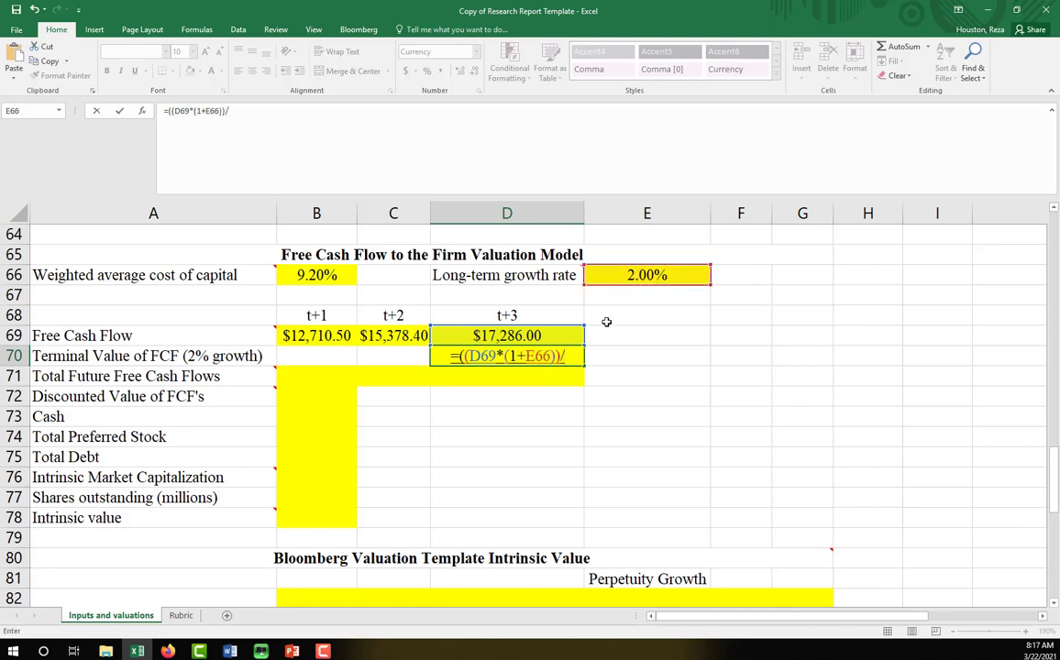
# Complete the terminal value formula in D70 with the denominator (B66-E66) and accept the suggested closing-parenthesis correction.
pyautogui.write('(')
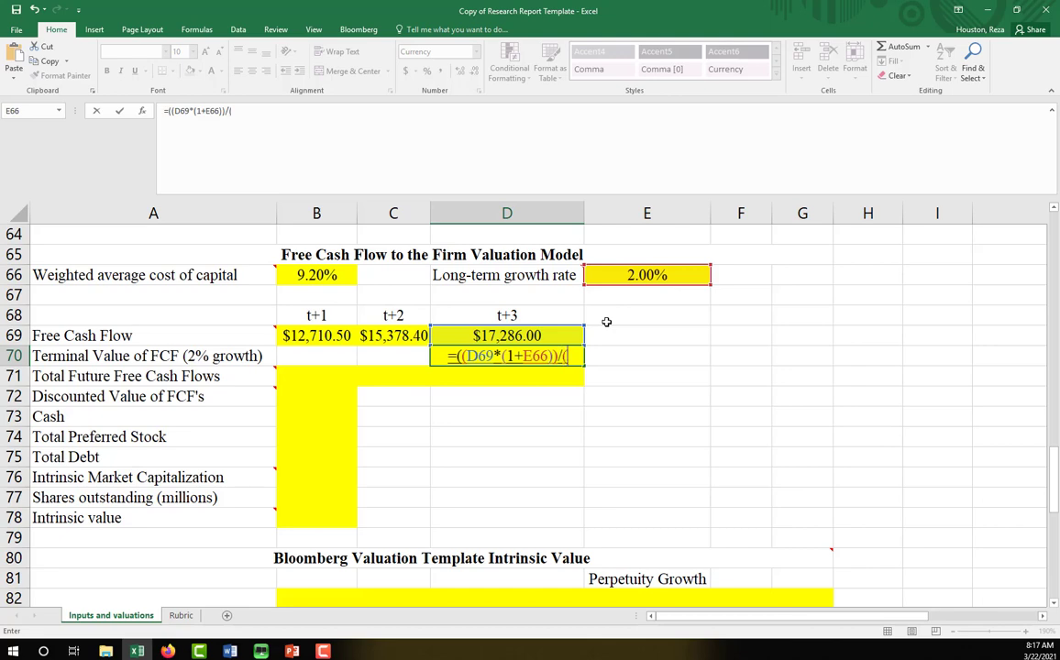
pyautogui.click(316, 275)
pyautogui.write('-')
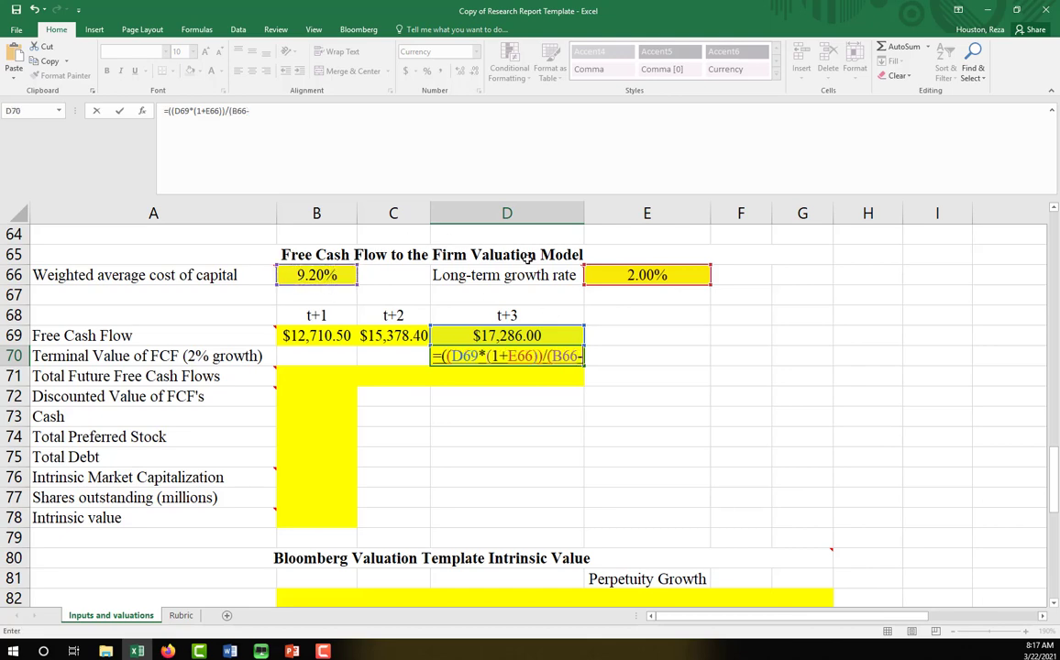
pyautogui.click(618, 275)
pyautogui.write(')')
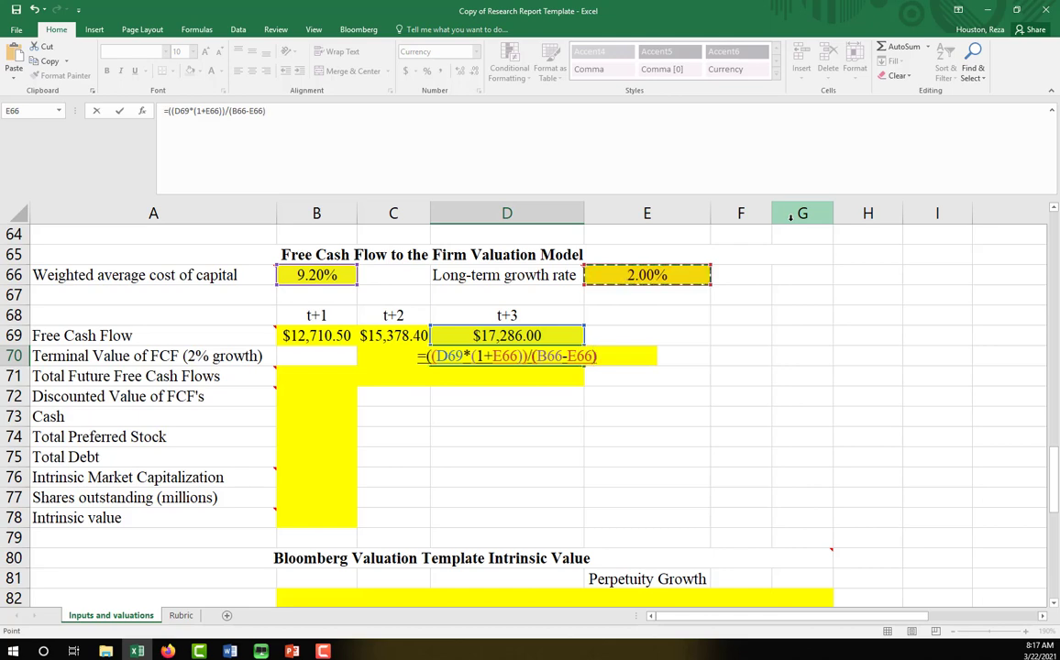
pyautogui.press('Return')
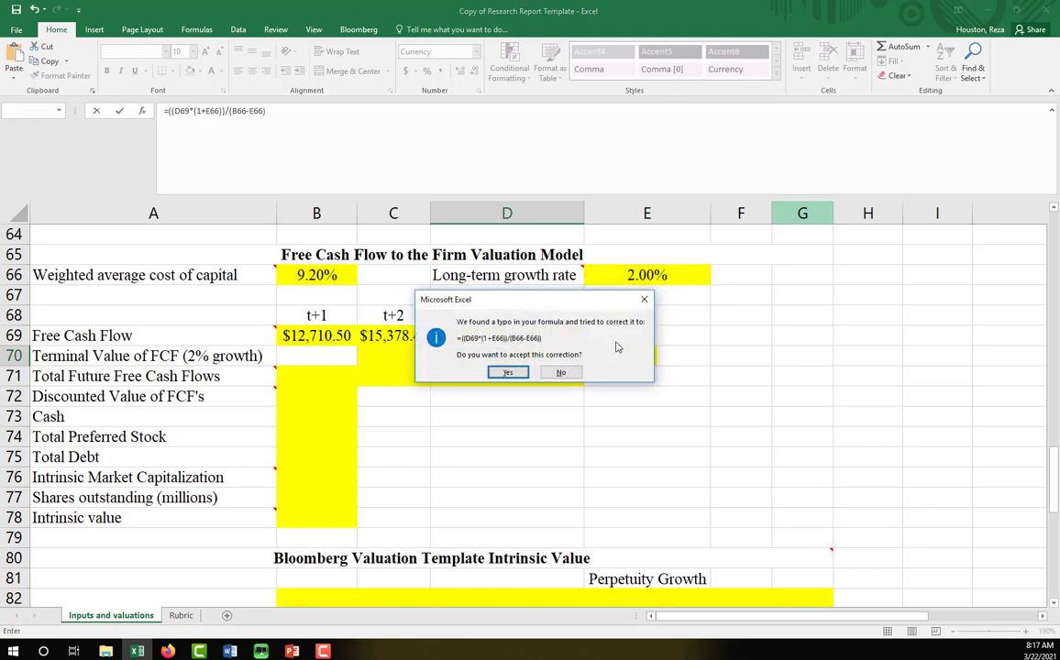
pyautogui.click(508, 372)
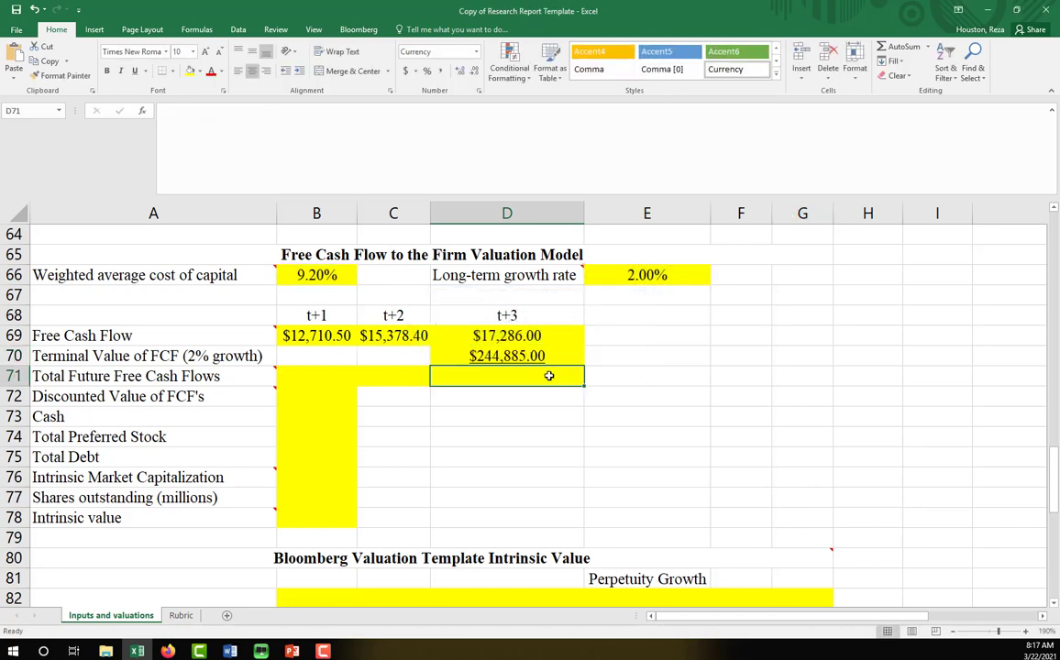
# Review the terminal value formula and examine which free cash flow and terminal value cells feed the Total Future Free Cash Flows row.
pyautogui.click(528, 358)
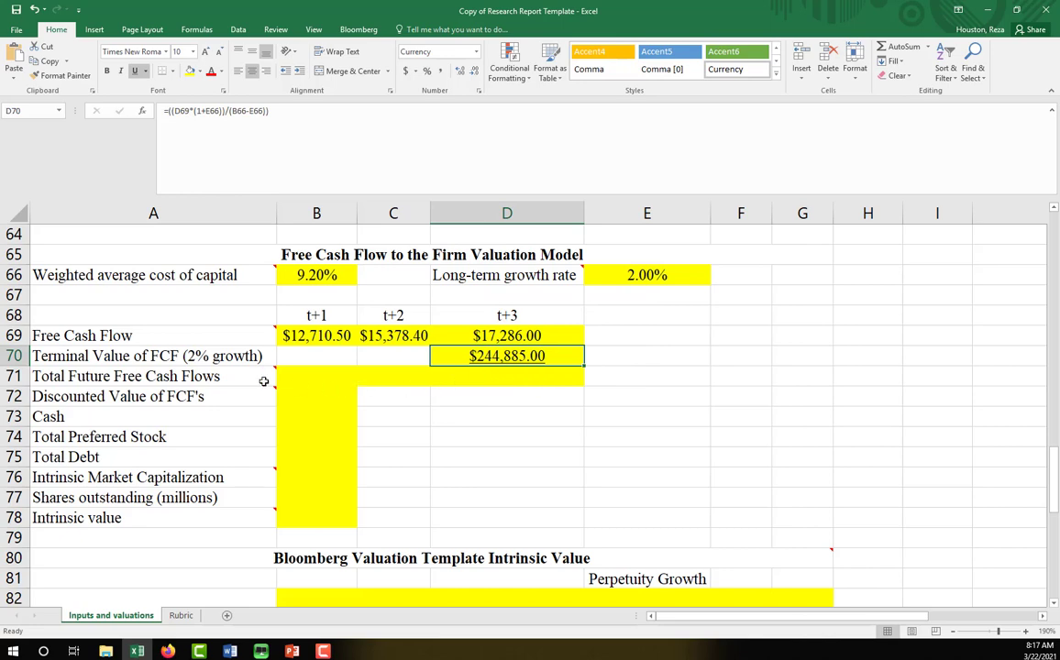
pyautogui.moveTo(323, 381); pyautogui.dragTo(302, 334)
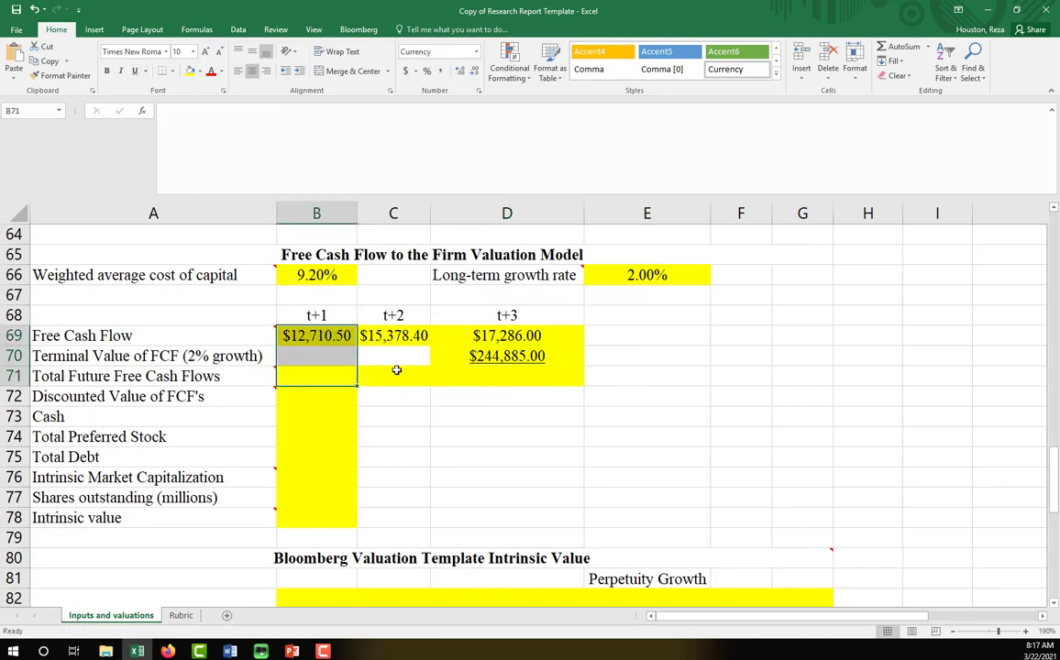
pyautogui.moveTo(347, 374); pyautogui.dragTo(468, 375)
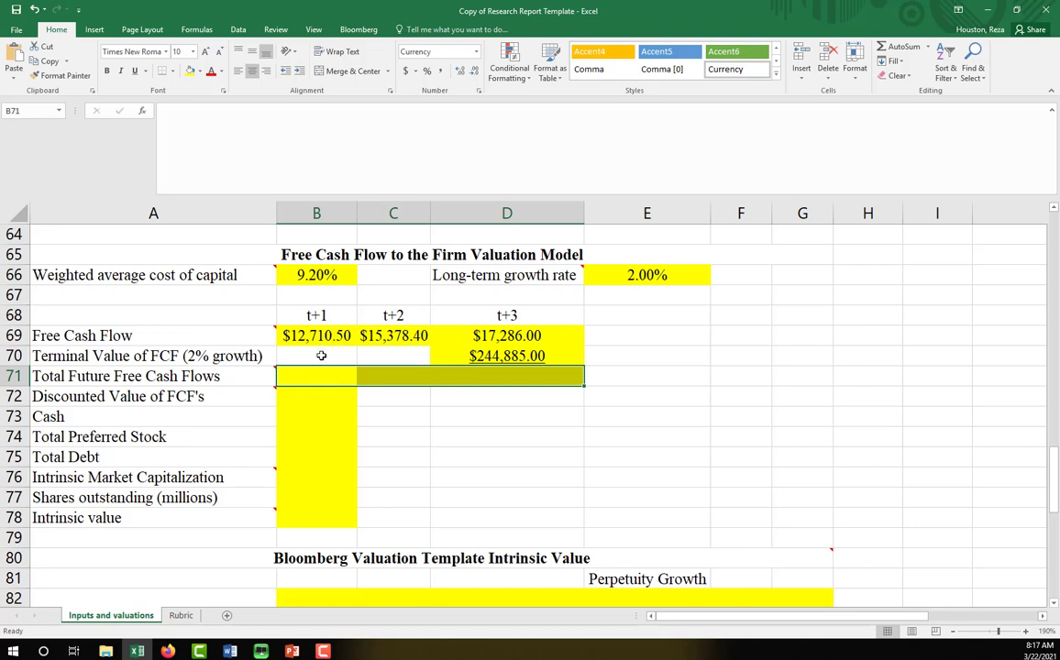
pyautogui.click(468, 370)
pyautogui.click(482, 335)
pyautogui.click(487, 356)
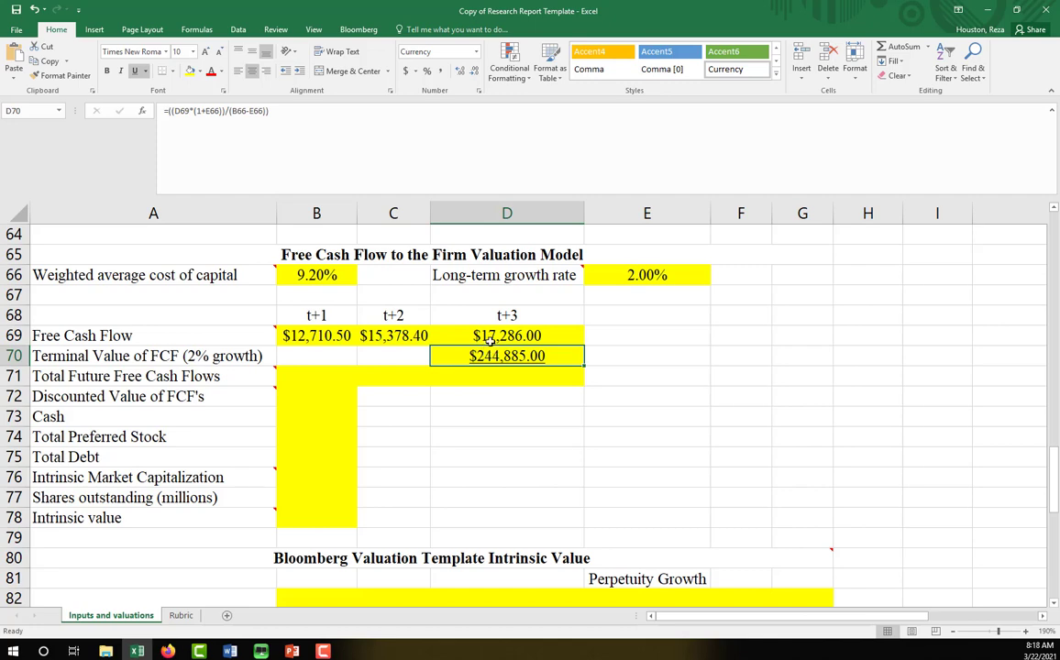
pyautogui.click(491, 334)
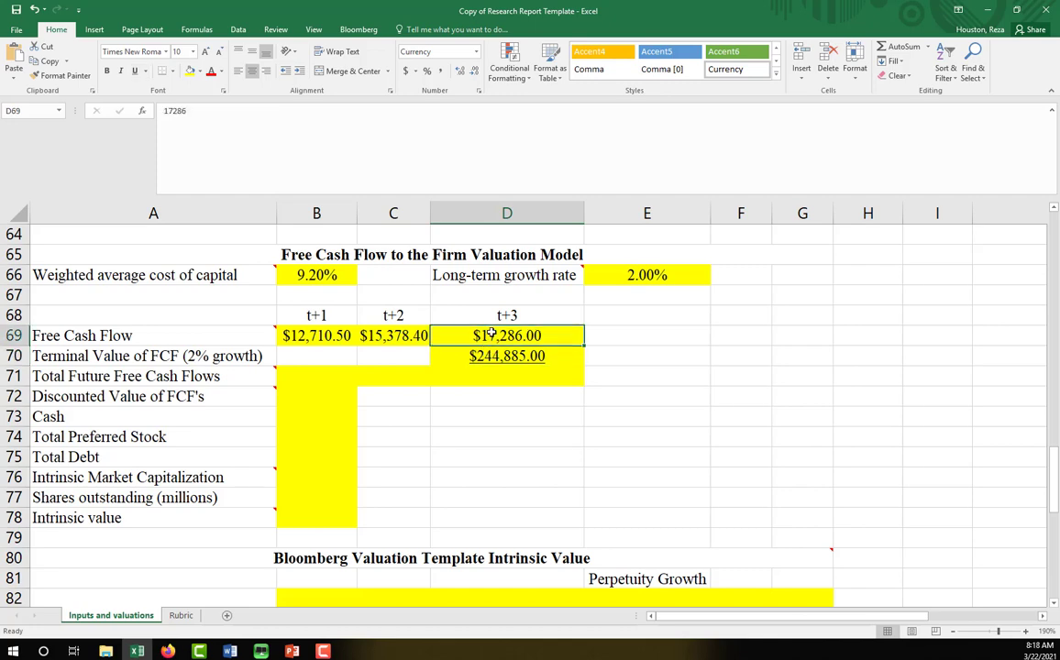
pyautogui.click(447, 379)
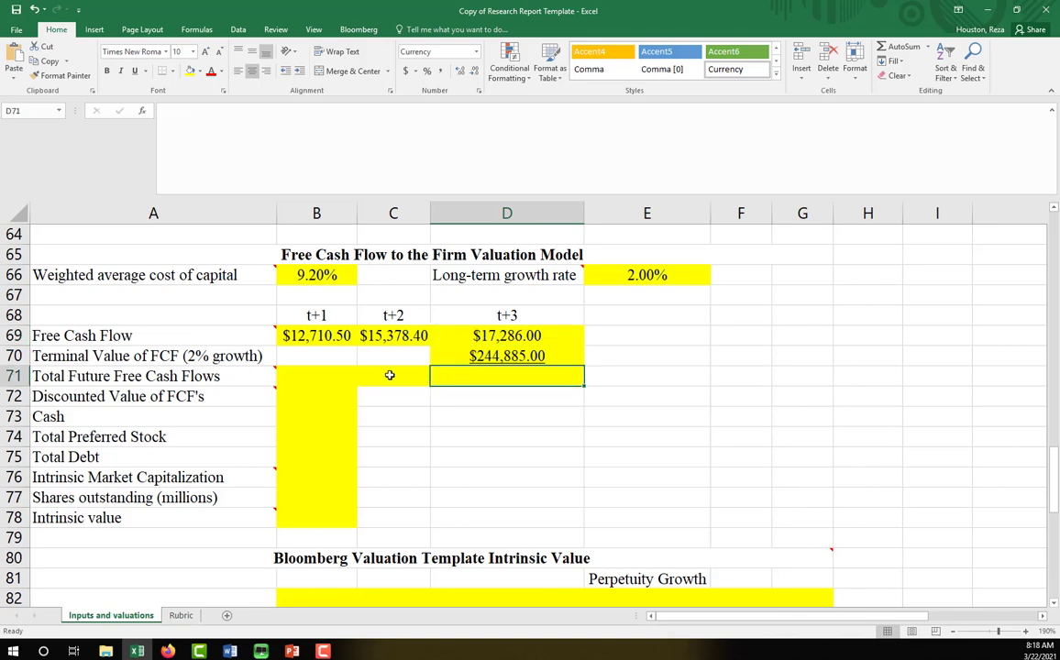
# Total the future free cash flows in B71 with =SUM(B69:B70) and copy the formula across to D71.
pyautogui.click(316, 380)
pyautogui.write('=sum(')
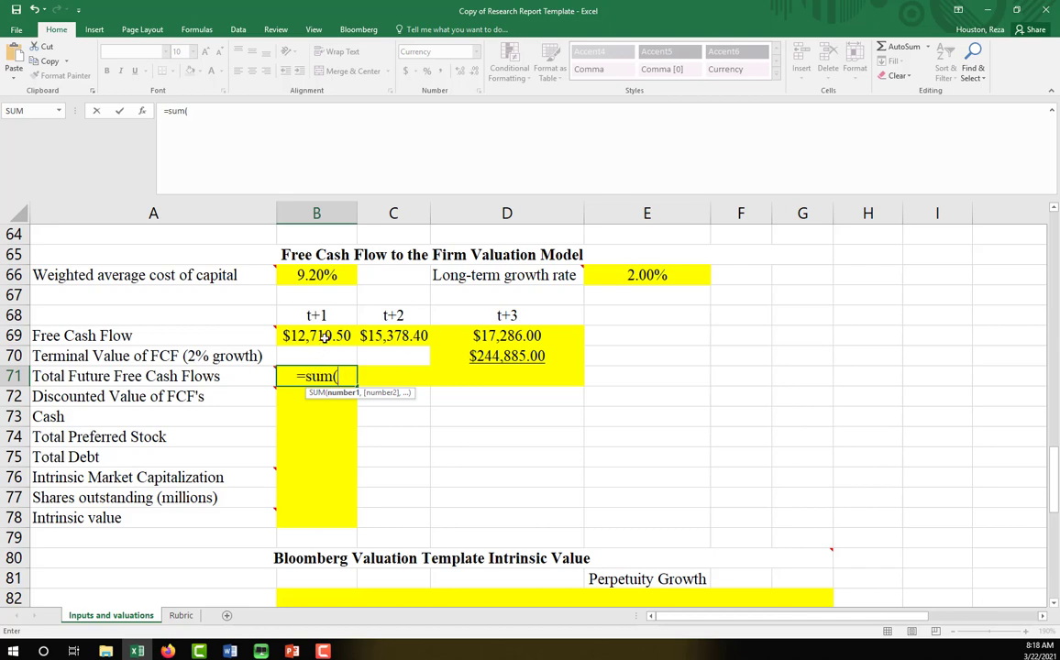
pyautogui.moveTo(322, 337); pyautogui.dragTo(316, 356)
pyautogui.press('Return')
pyautogui.click(347, 374)
pyautogui.moveTo(356, 384); pyautogui.dragTo(533, 380)
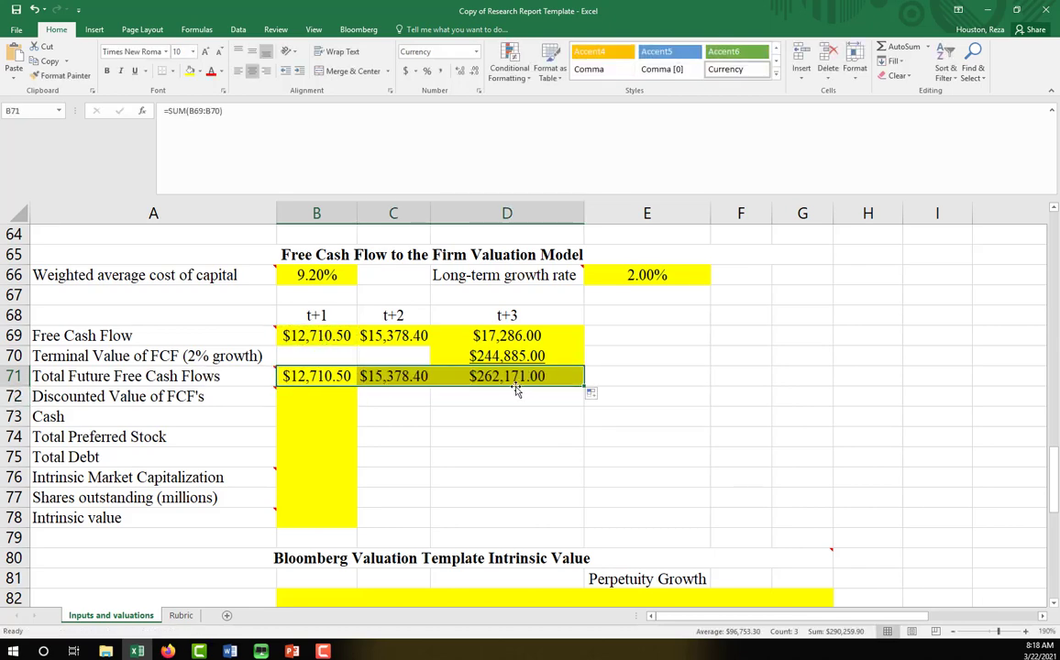
# Calculate the Discounted Value of FCF's in B72 with the formula =npv(B66,B71:D71).
pyautogui.click(313, 397)
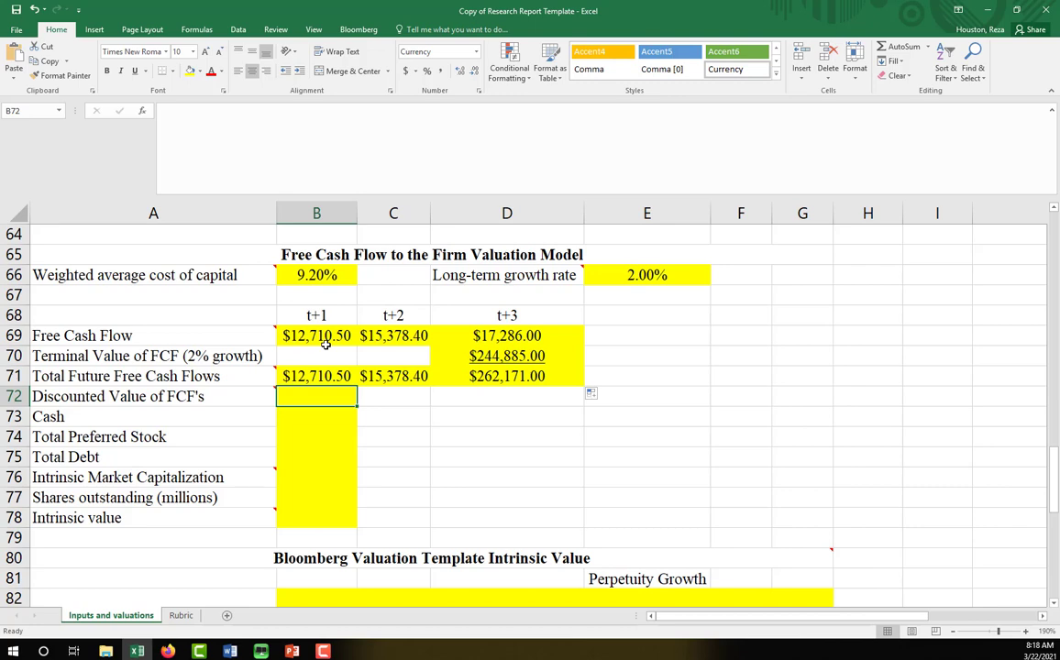
pyautogui.write('=')
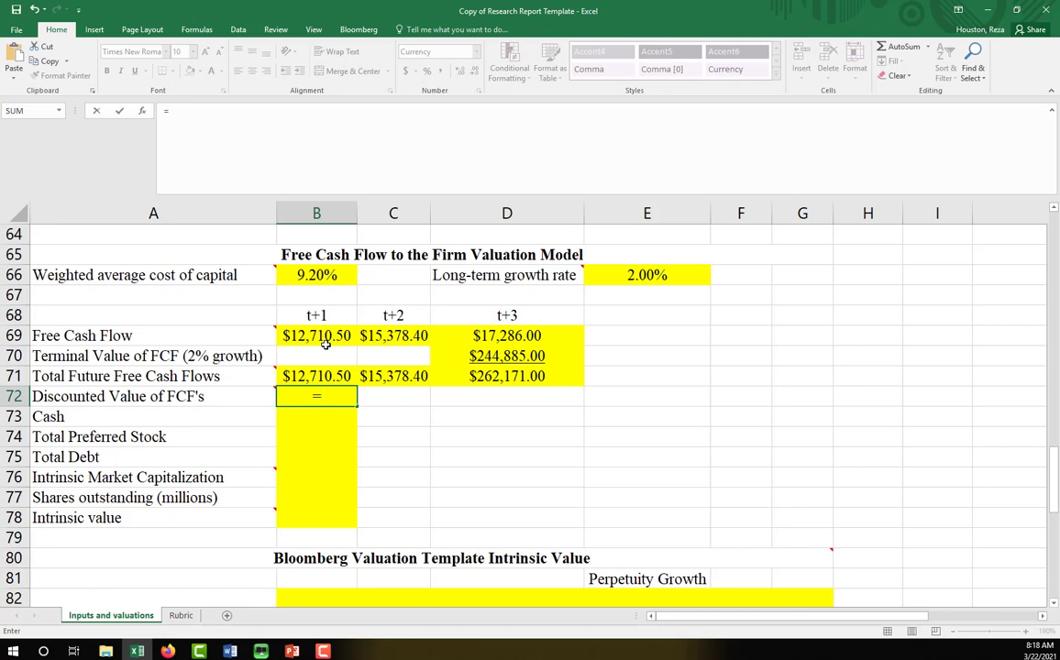
pyautogui.write('npv(')
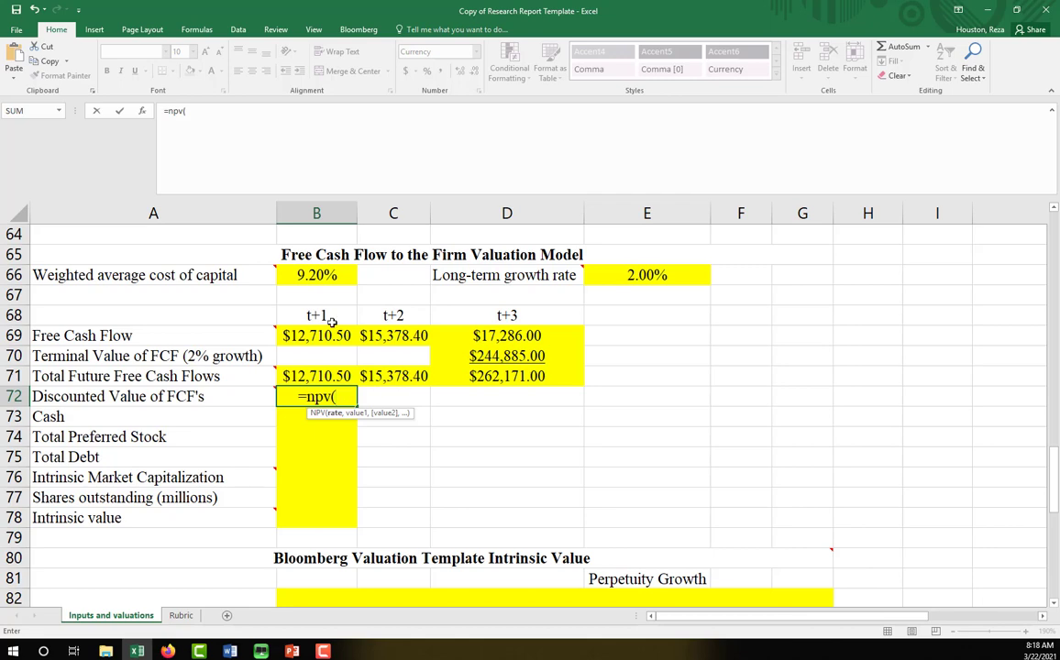
pyautogui.click(326, 275)
pyautogui.write(',')
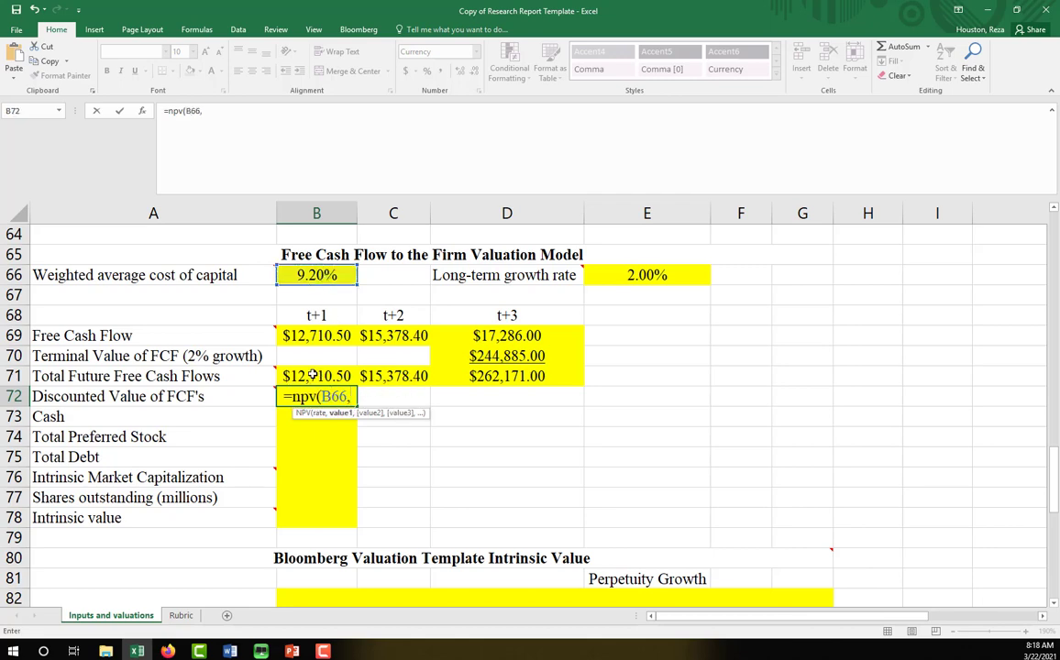
pyautogui.moveTo(312, 375); pyautogui.dragTo(475, 370)
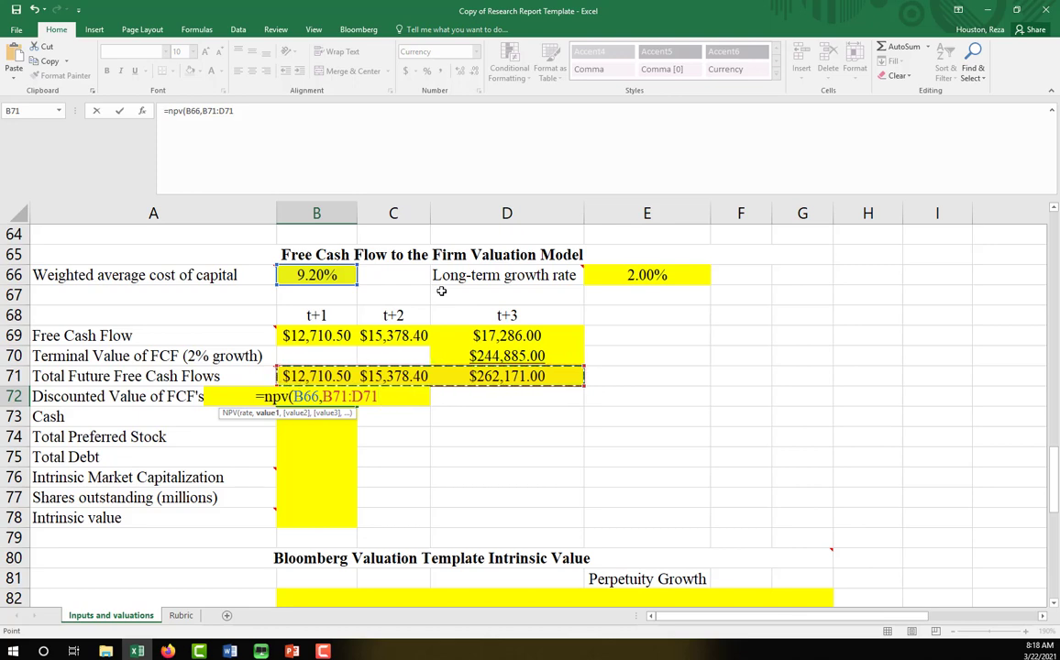
pyautogui.write(')')
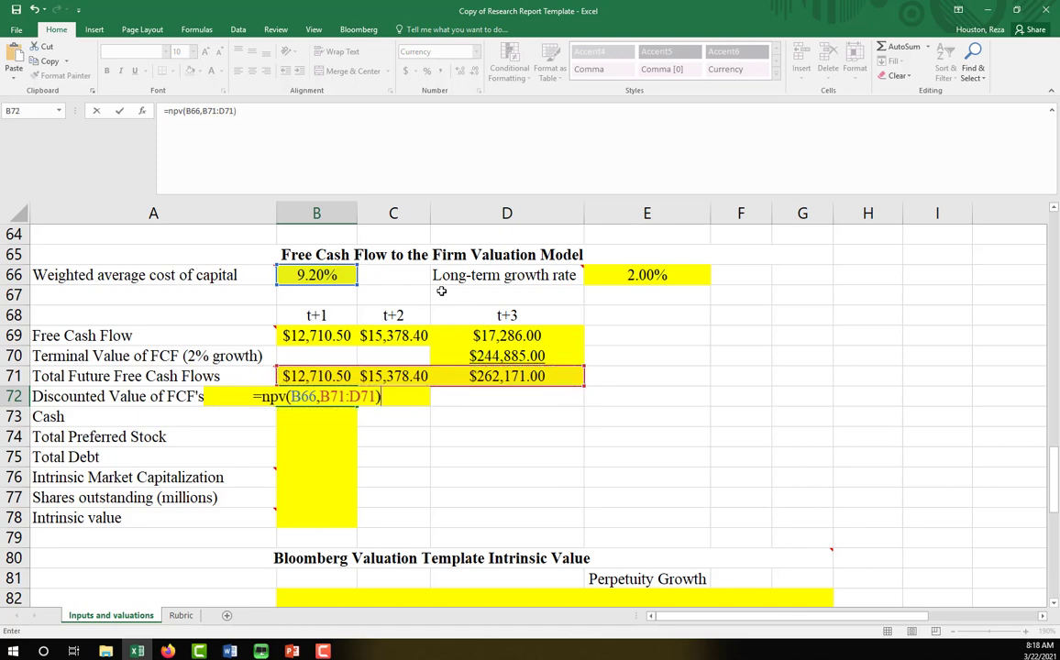
pyautogui.press('Return')
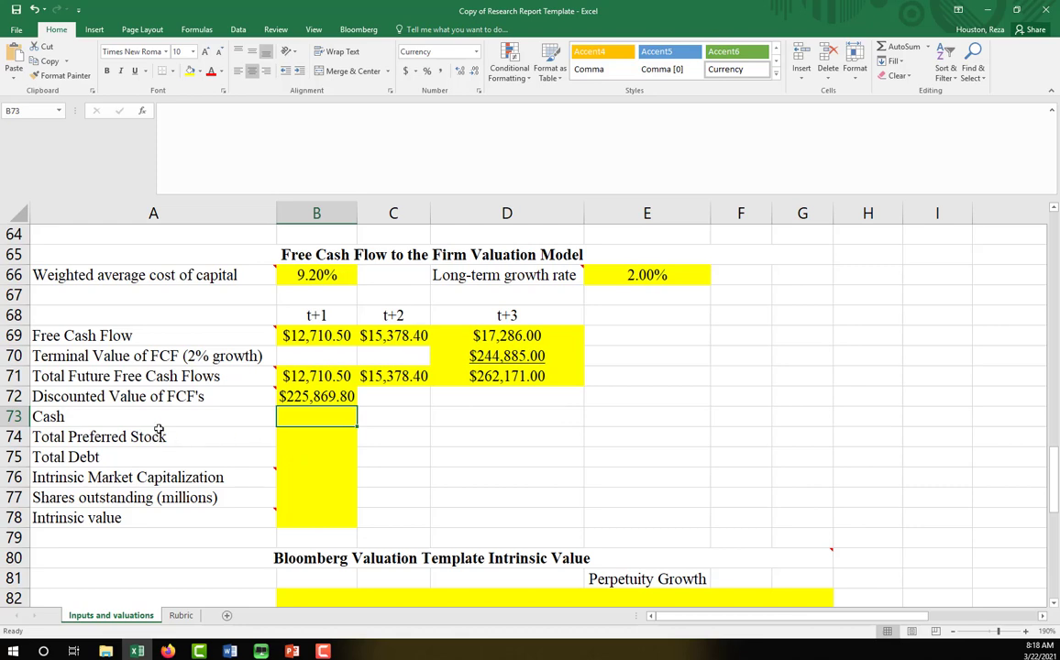
# Check the cash, preferred stock, debt and shares outstanding rows, then switch to Bloomberg and open Visa's Financial Analysis function, FA.
pyautogui.moveTo(194, 415); pyautogui.dragTo(187, 440)
pyautogui.click(169, 456)
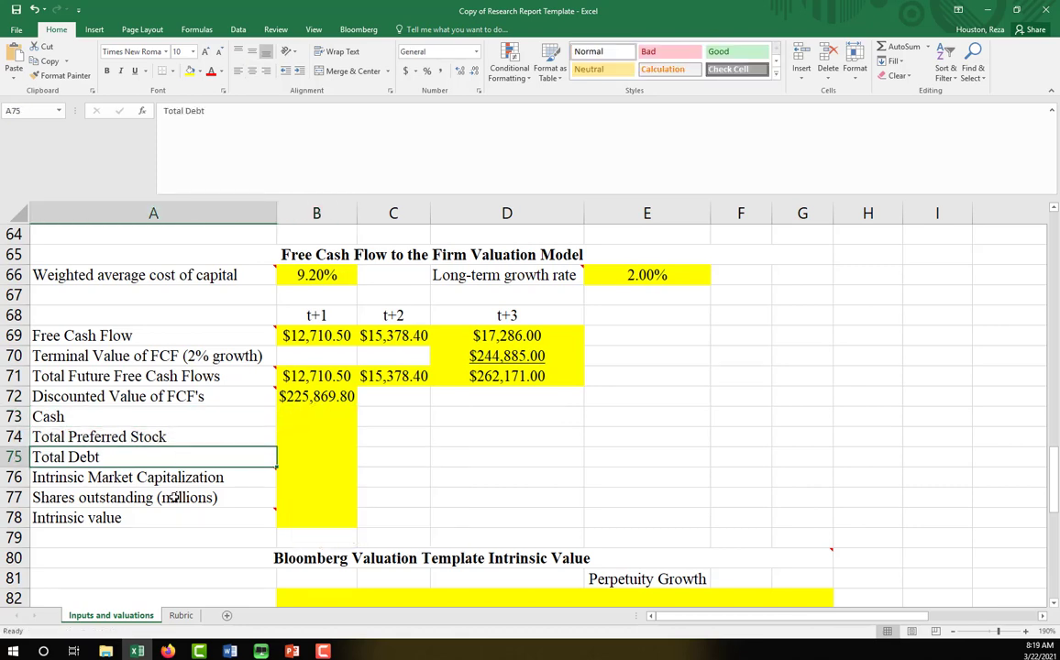
pyautogui.click(174, 497)
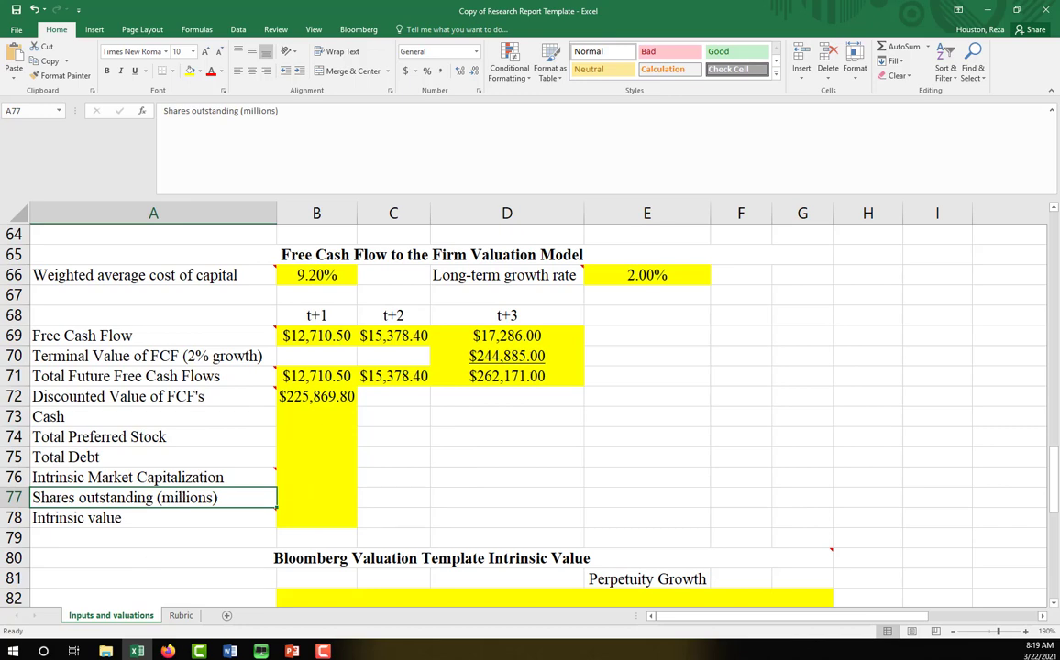
pyautogui.hotkey('alt', 'Tab')
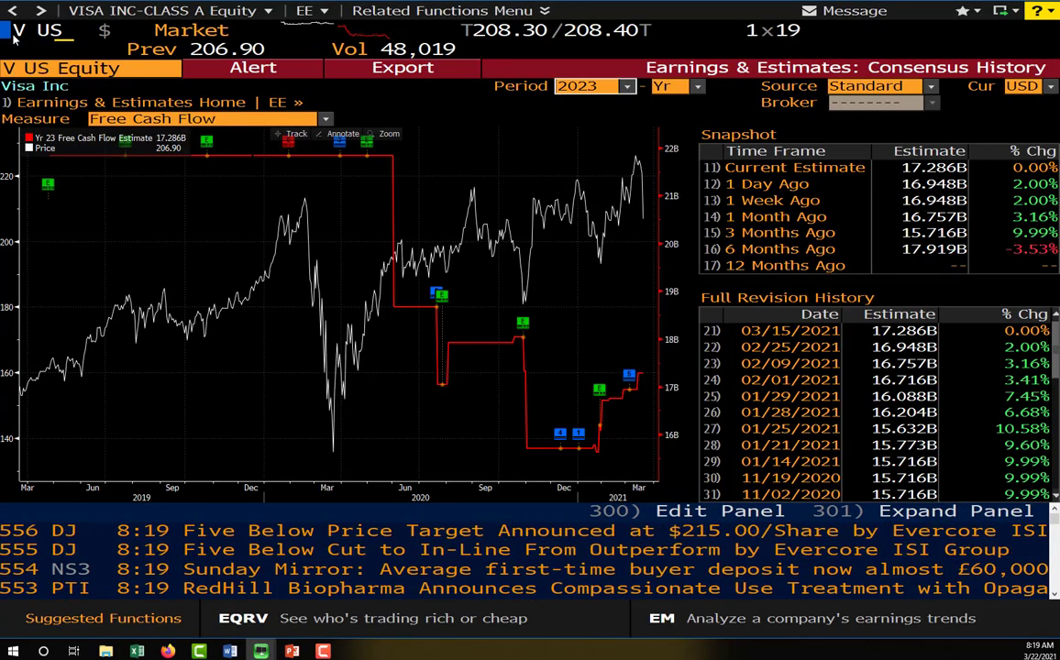
pyautogui.write('FV')
pyautogui.press('BackSpace')
pyautogui.write('A')
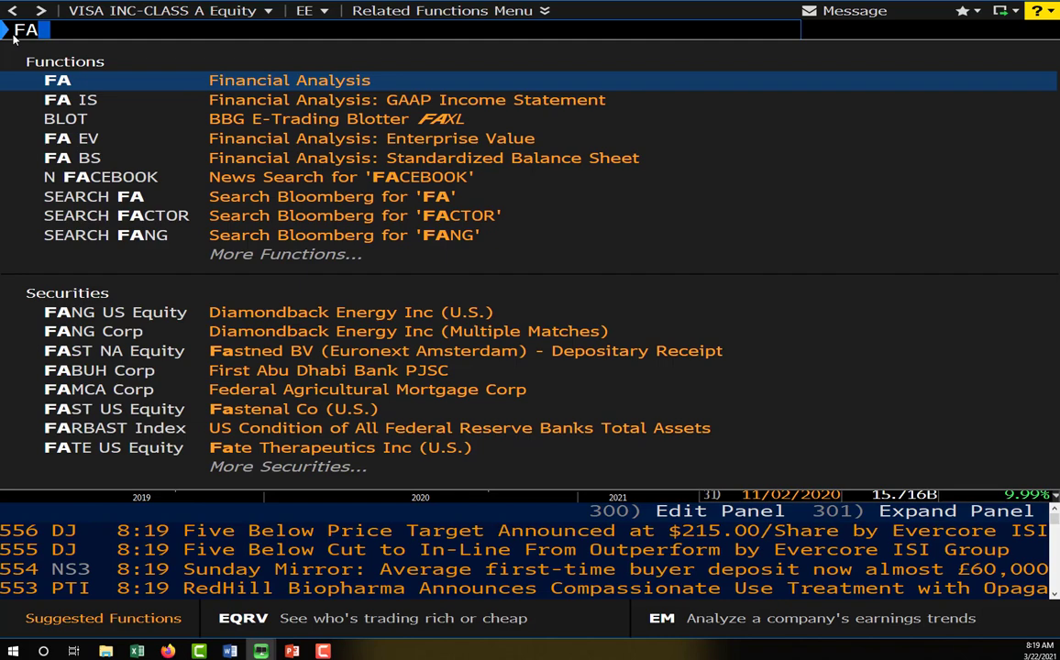
pyautogui.press('Return')
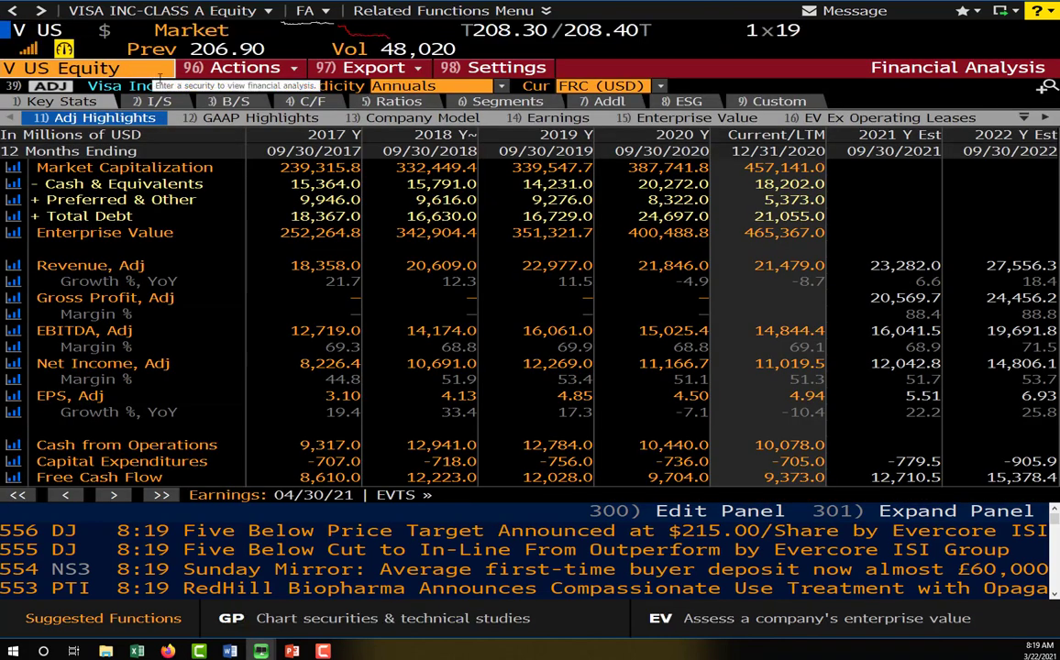
# Copy Visa's current/LTM Cash & Equivalents from Bloomberg and, back in Excel, enter 18202 as Cash in B73.
pyautogui.moveTo(18, 35)
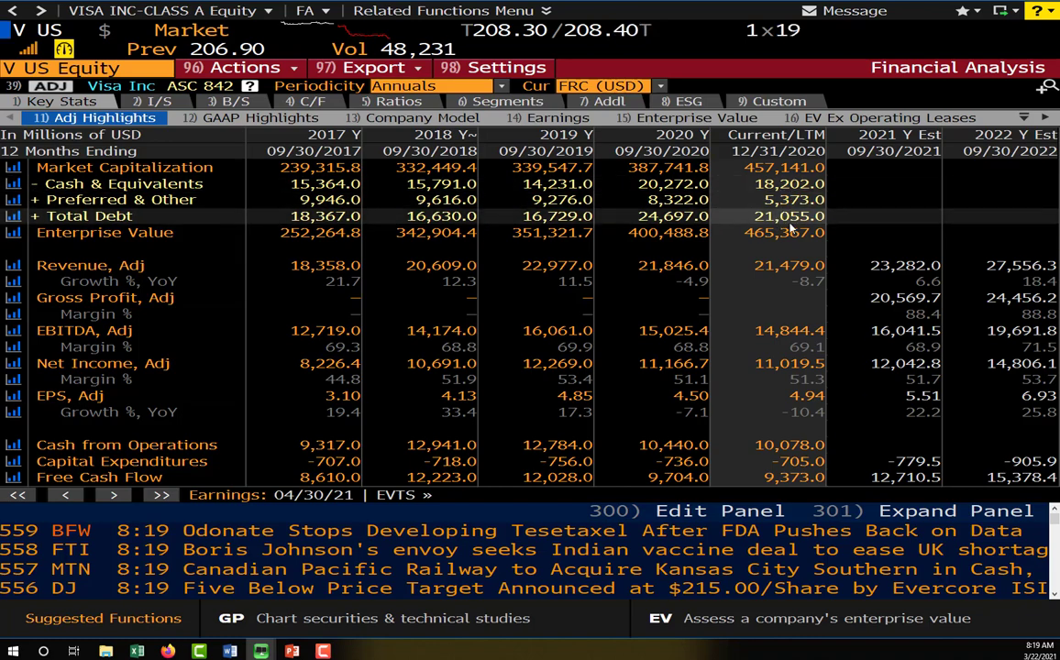
pyautogui.rightClick(749, 185)
pyautogui.click(724, 216)
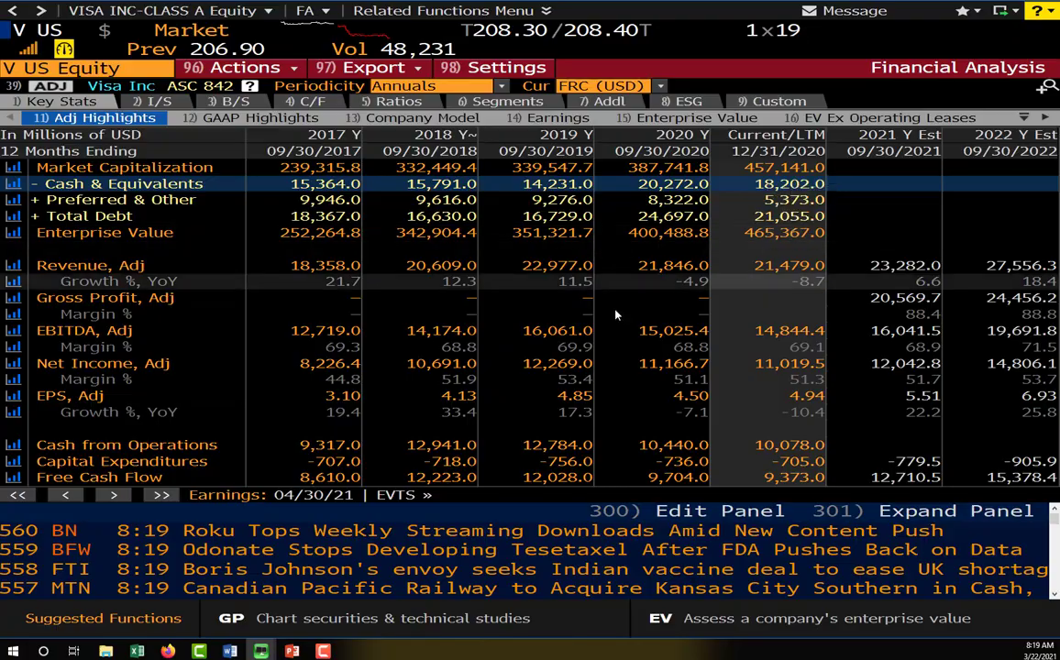
pyautogui.hotkey('alt', 'Tab')
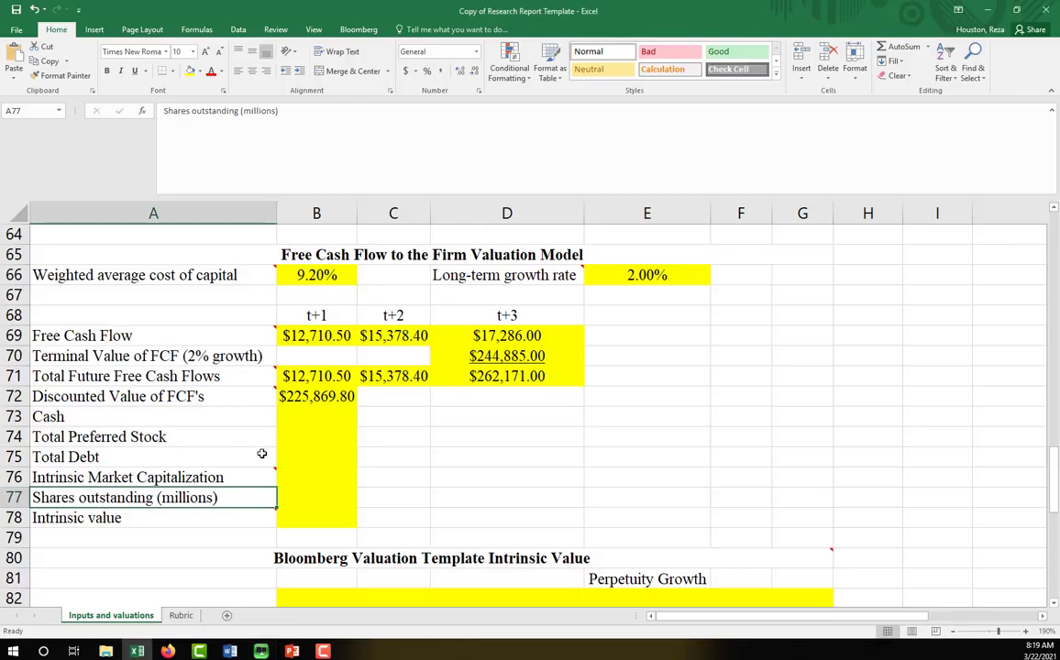
pyautogui.press('Right')
pyautogui.press('Up')
pyautogui.press('Up')
pyautogui.press('Up')
pyautogui.press('Up')
pyautogui.write('$18,202.00')
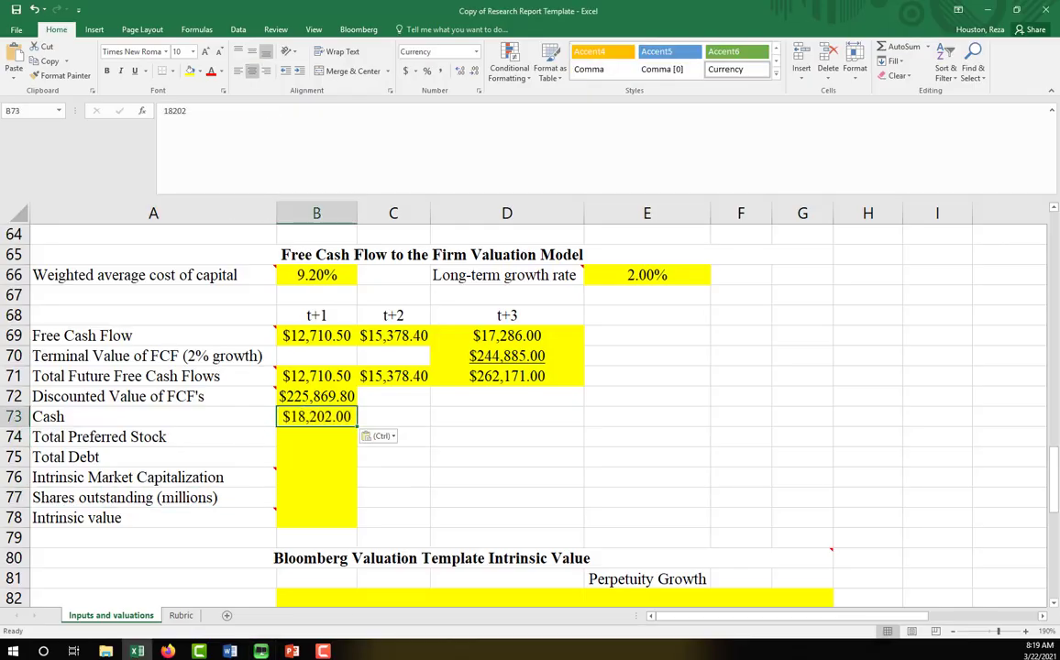
# Copy the current/LTM Preferred & Other figure from Bloomberg and enter 5373 as Total Preferred Stock in Excel cell B74.
pyautogui.hotkey('alt', 'Tab')
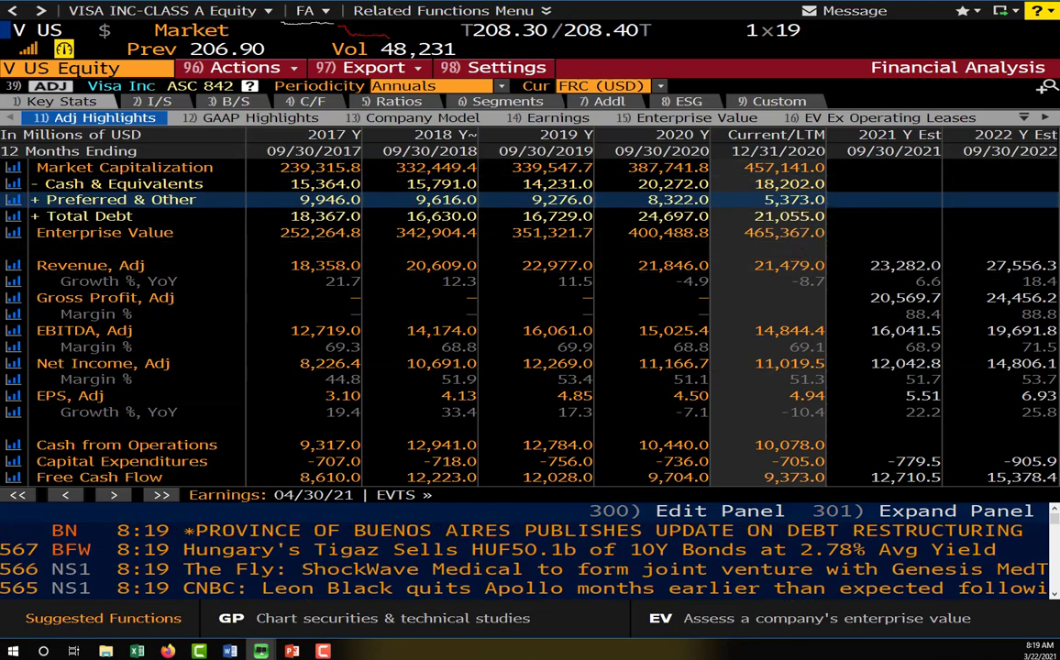
pyautogui.hotkey('alt', 'Tab')
pyautogui.click(309, 436)
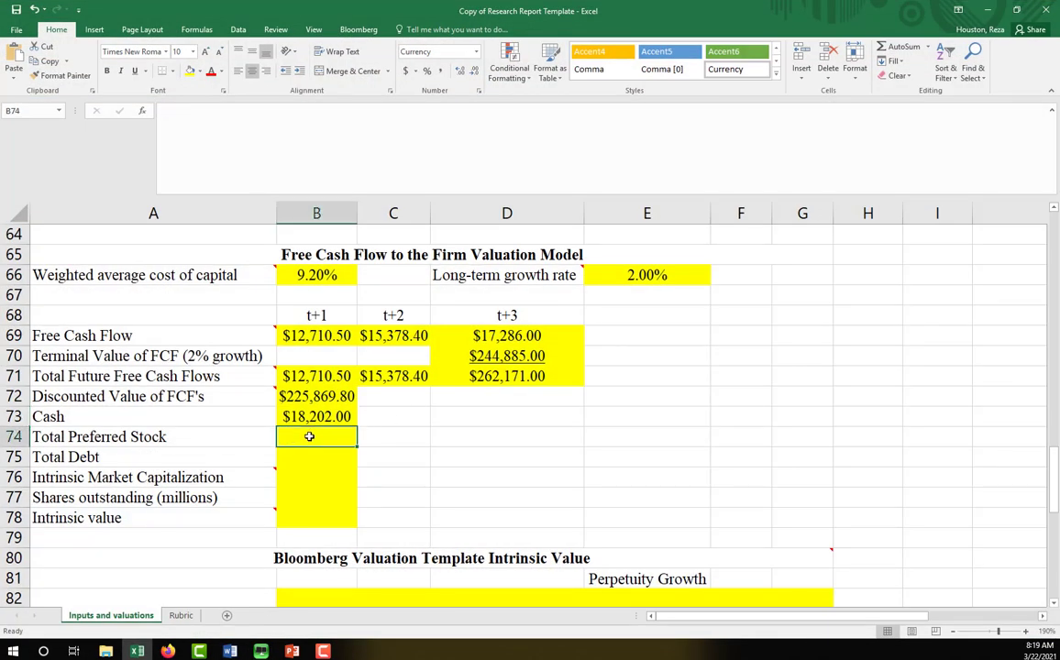
pyautogui.write('$5,373.00')
# Copy the current/LTM Total Debt figure from Bloomberg and enter 21055 as Total Debt in Excel cell B75.
pyautogui.hotkey('alt', 'Tab')
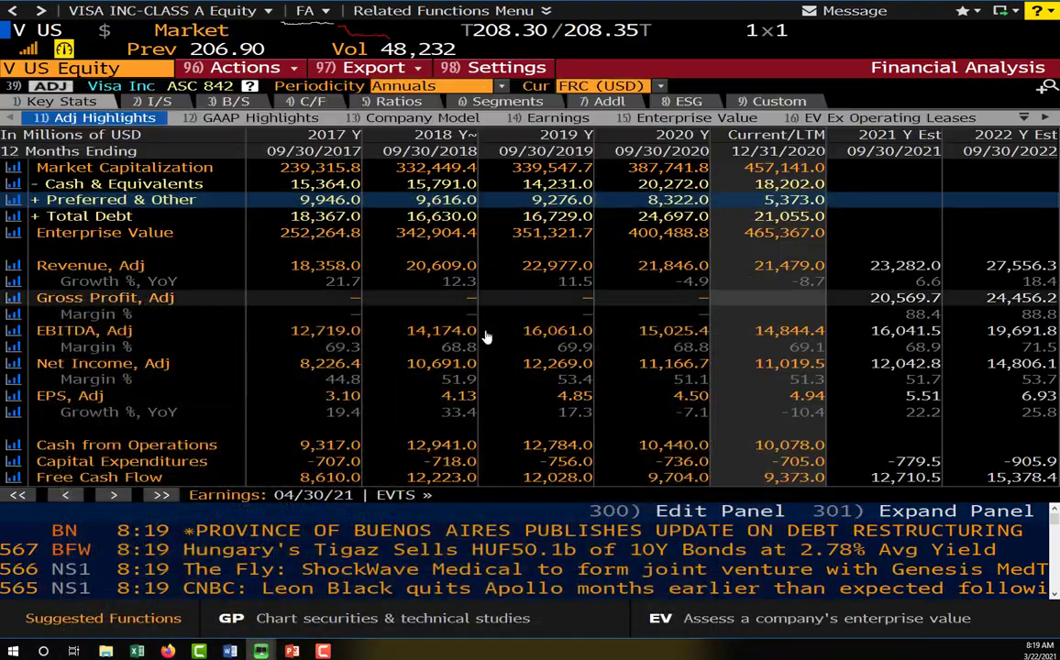
pyautogui.rightClick(775, 217)
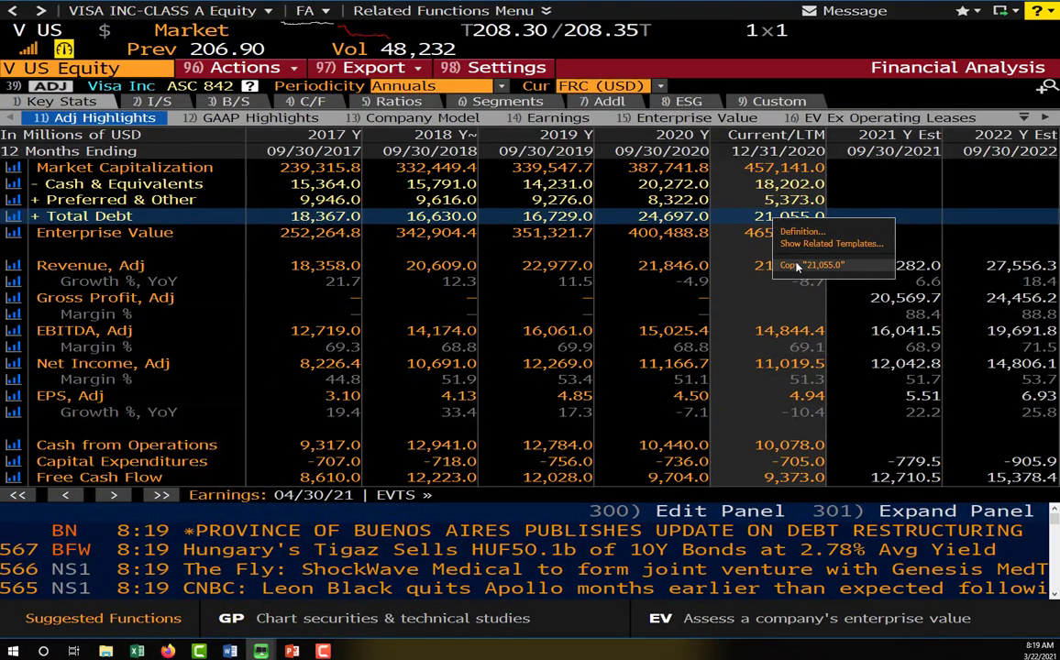
pyautogui.click(798, 265)
pyautogui.hotkey('alt', 'Tab')
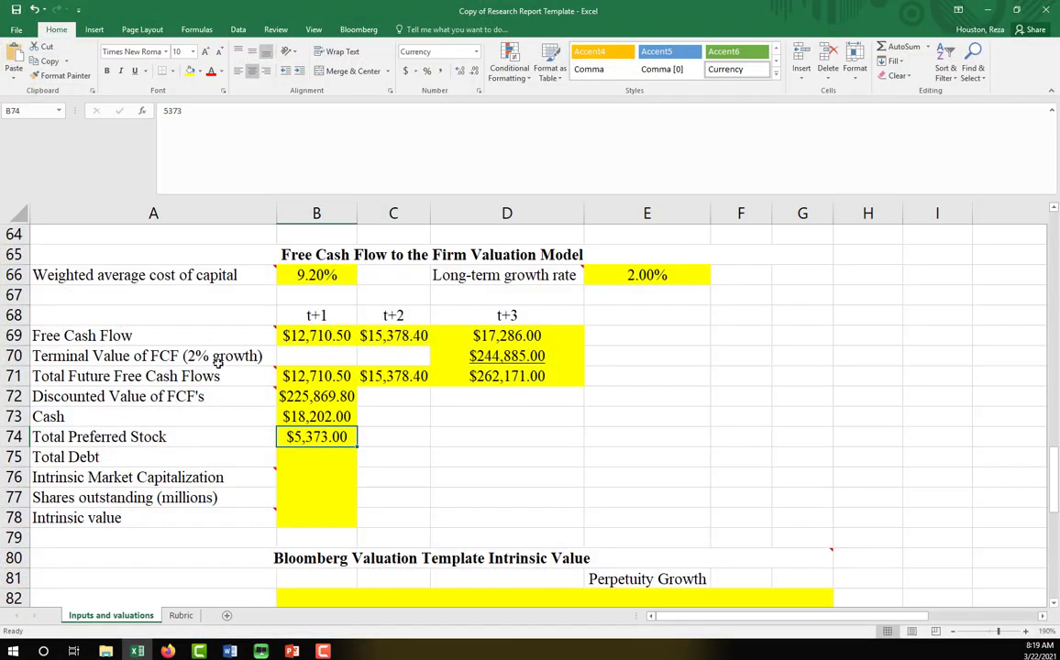
pyautogui.click(319, 457)
pyautogui.write('21055')
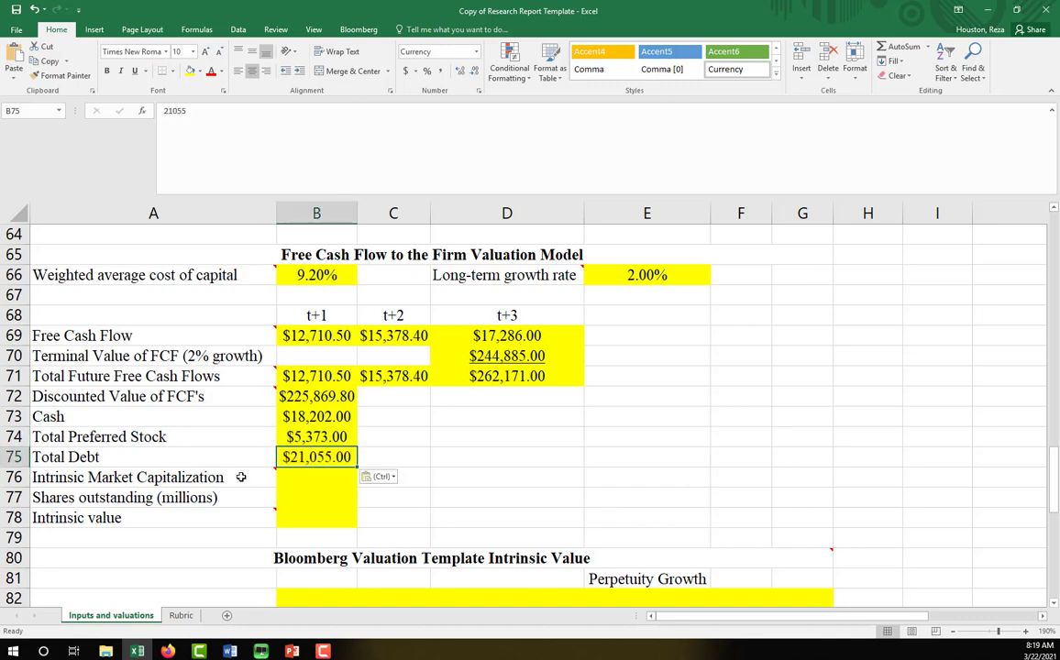
# Calculate the Intrinsic Market Capitalization in B76 with the formula =B72+B73-B74-B75.
pyautogui.click(296, 478)
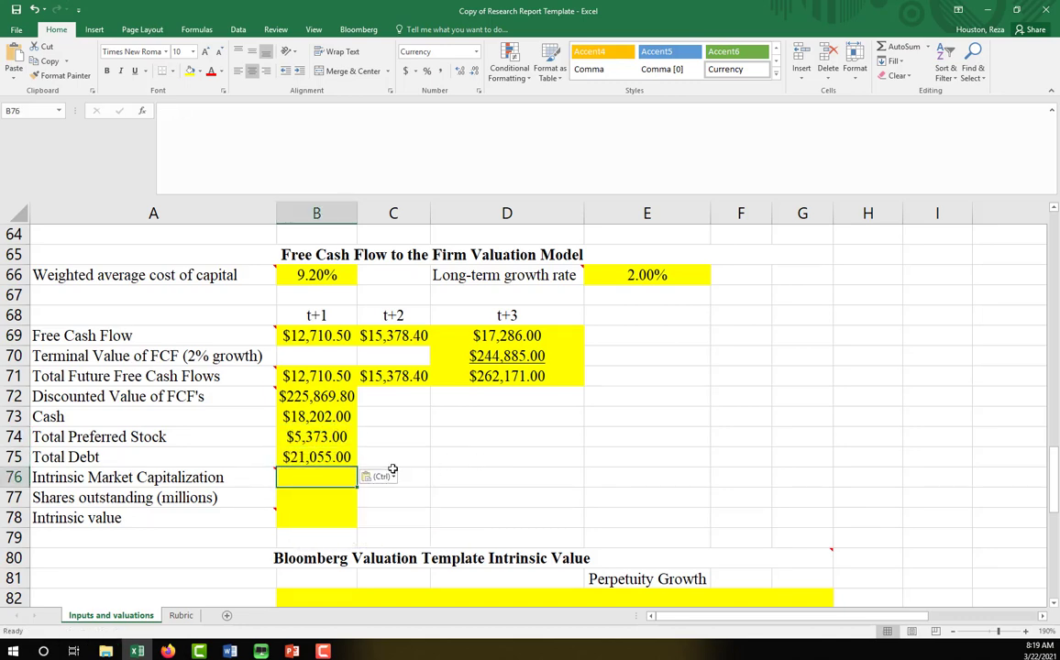
pyautogui.moveTo(253, 471)
pyautogui.write('=')
pyautogui.click(312, 400)
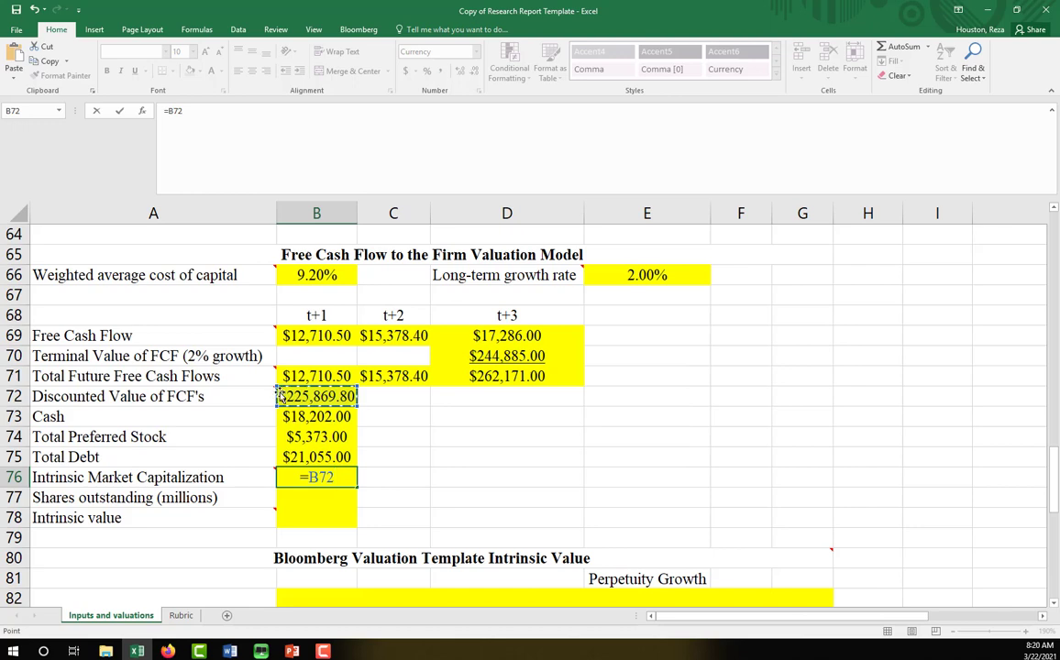
pyautogui.write('+')
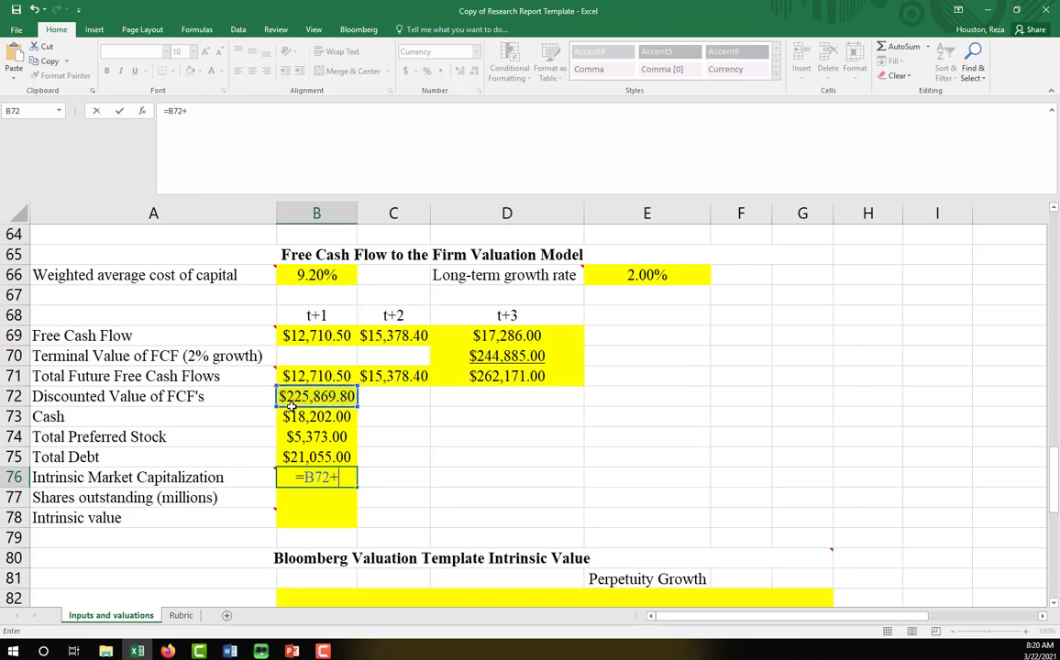
pyautogui.click(296, 417)
pyautogui.write('-')
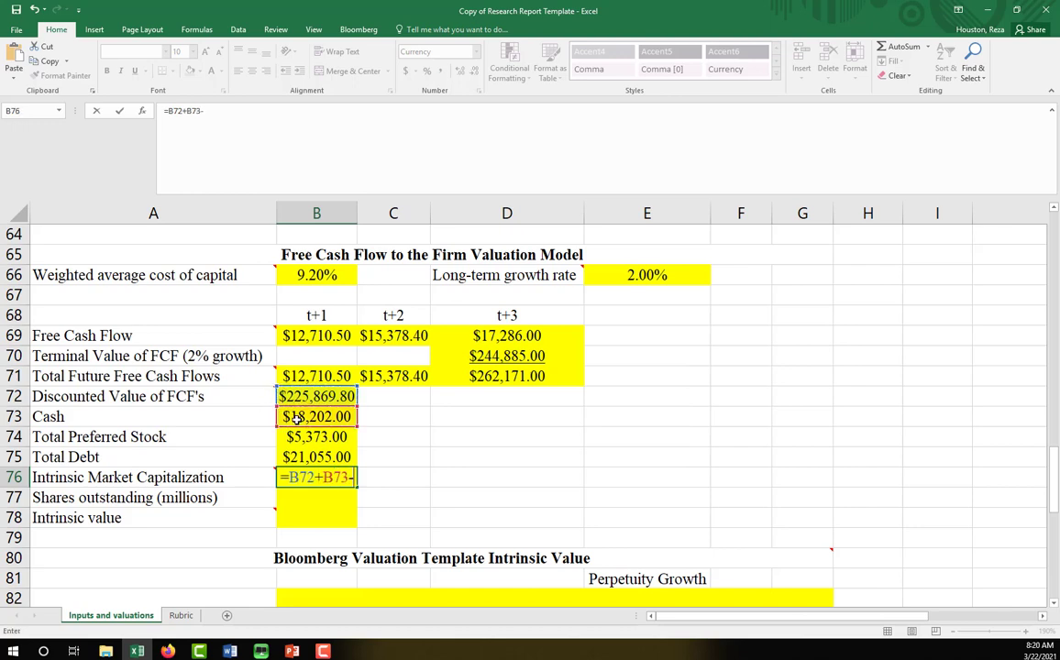
pyautogui.click(316, 436)
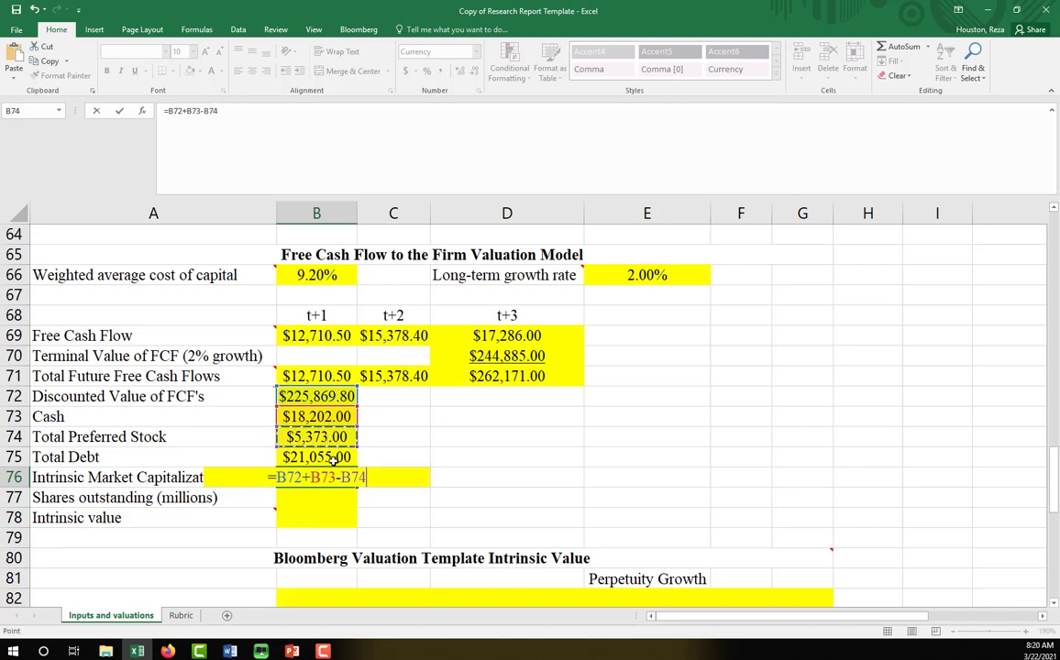
pyautogui.write('=')
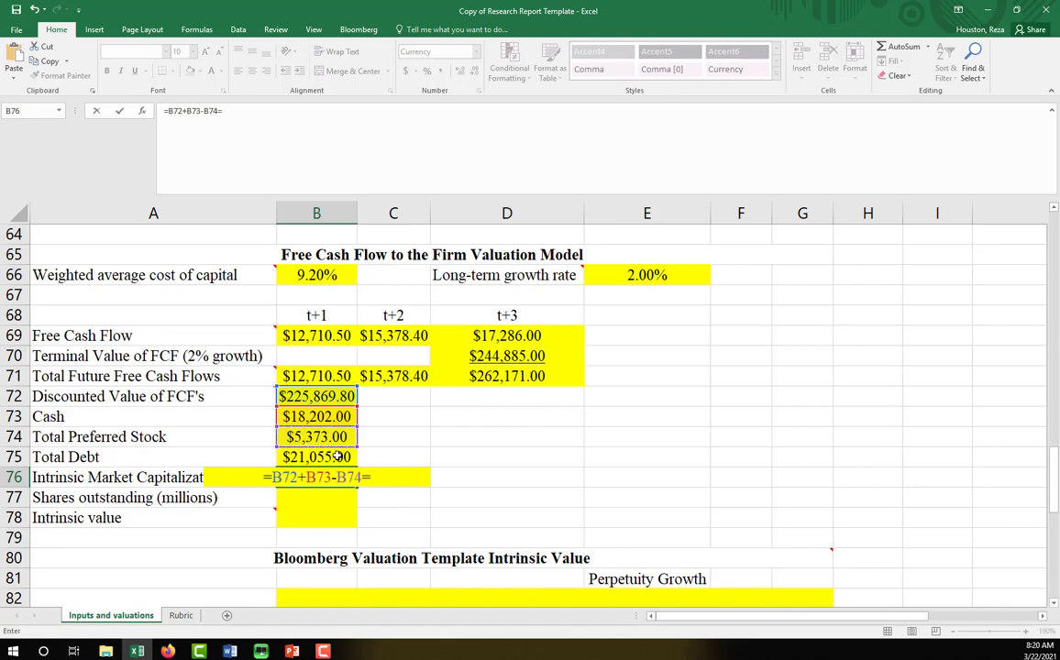
pyautogui.press('BackSpace')
pyautogui.write('-')
pyautogui.click(337, 456)
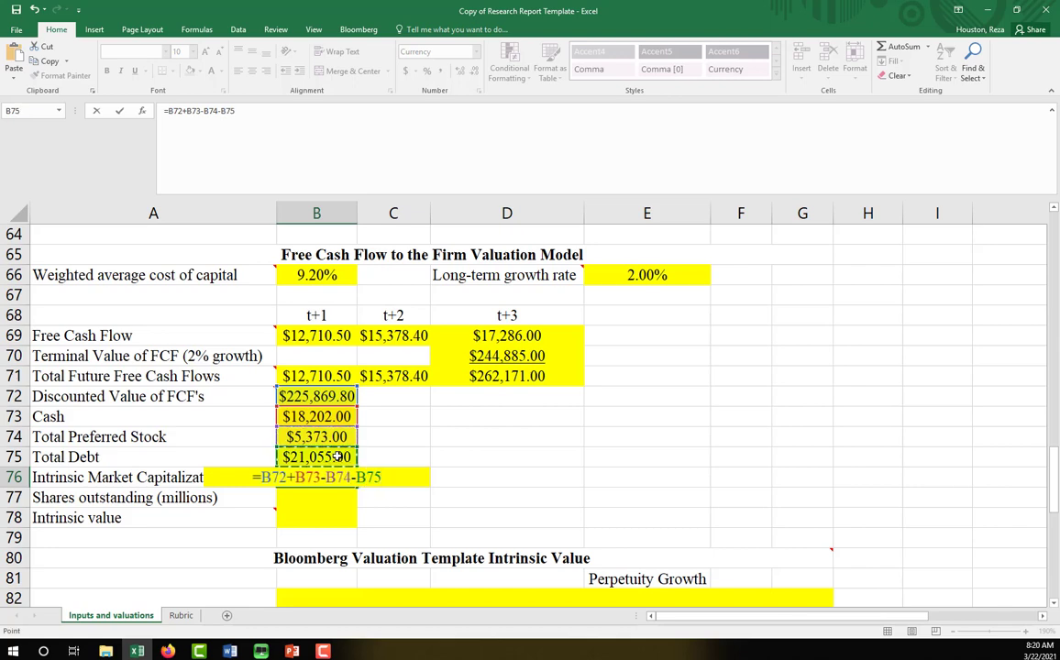
pyautogui.press('Return')
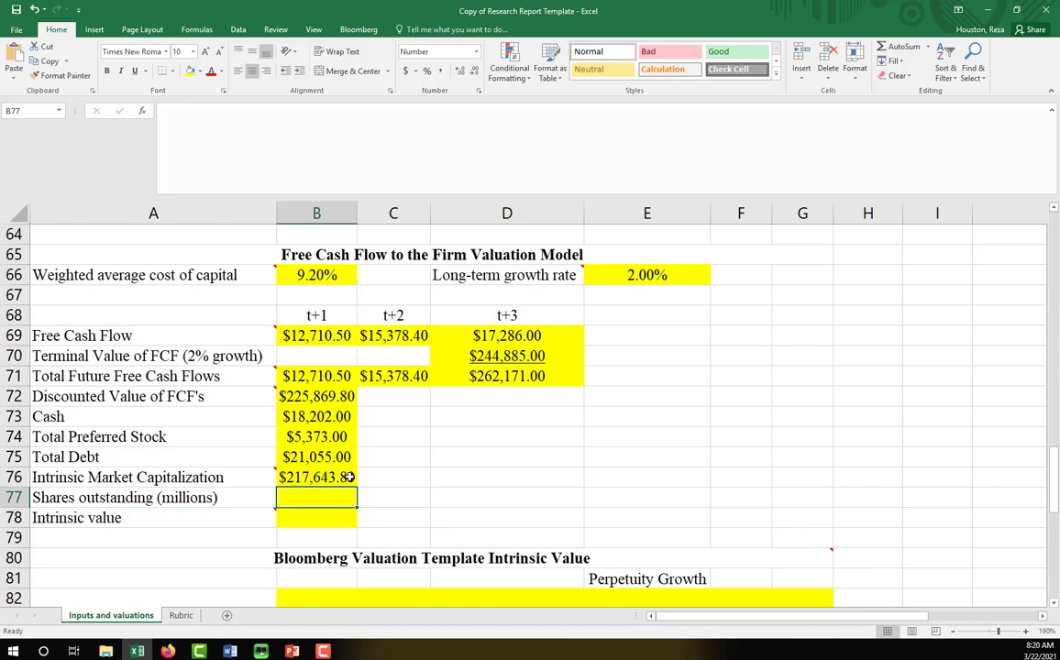
pyautogui.click(347, 477)
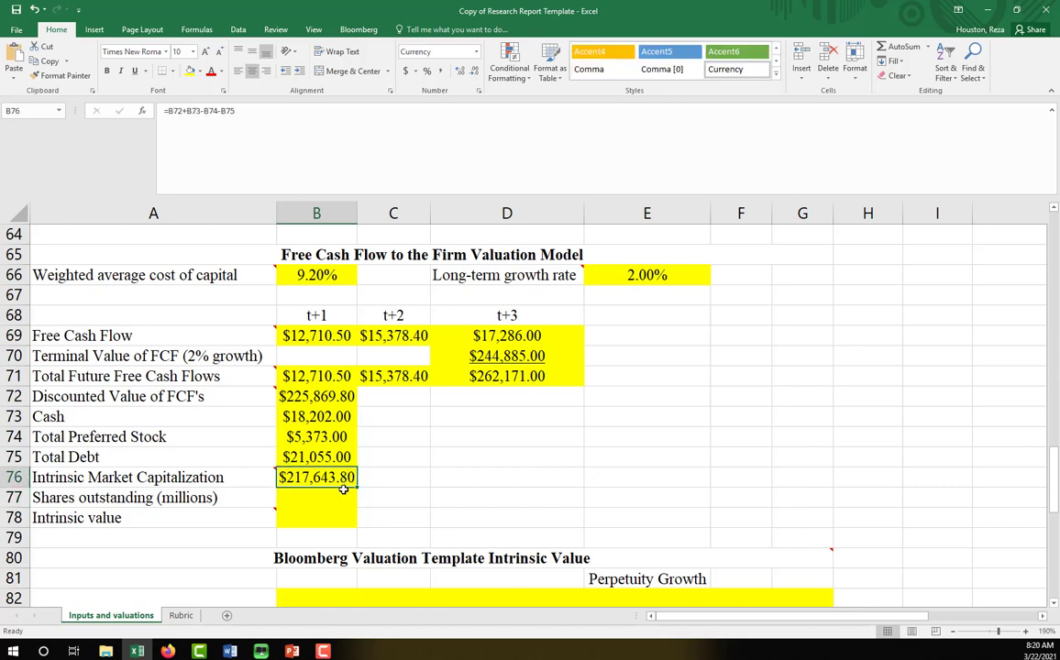
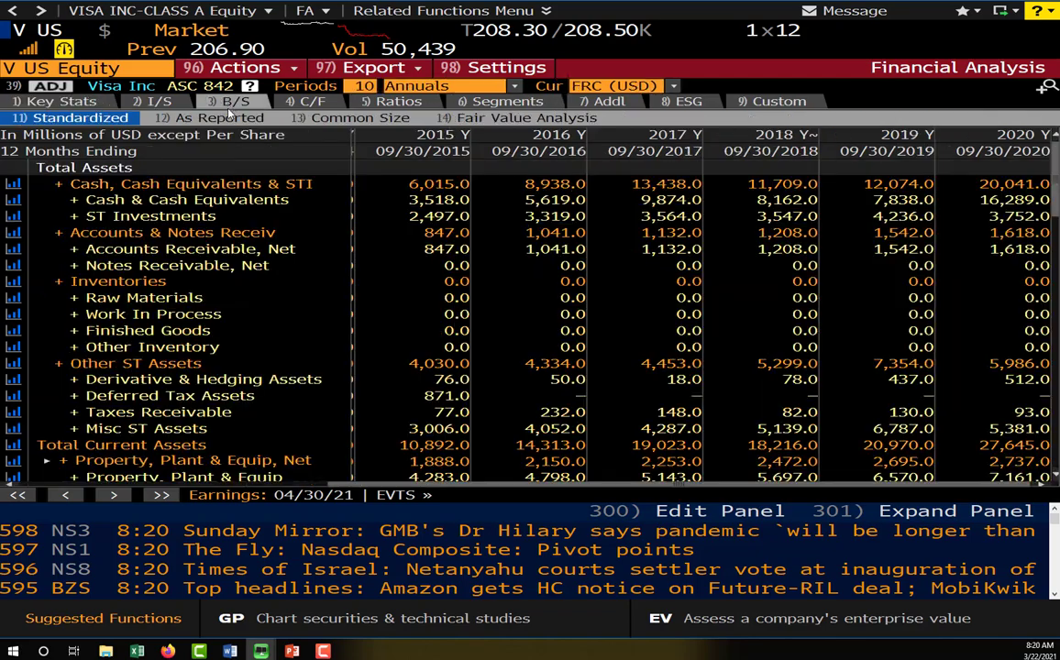
# Look up Visa's 2020 balance sheet shares outstanding in Bloomberg and enter 1939 as Shares outstanding (millions) in Excel cell B77.
pyautogui.scroll(-20, 220, 299)
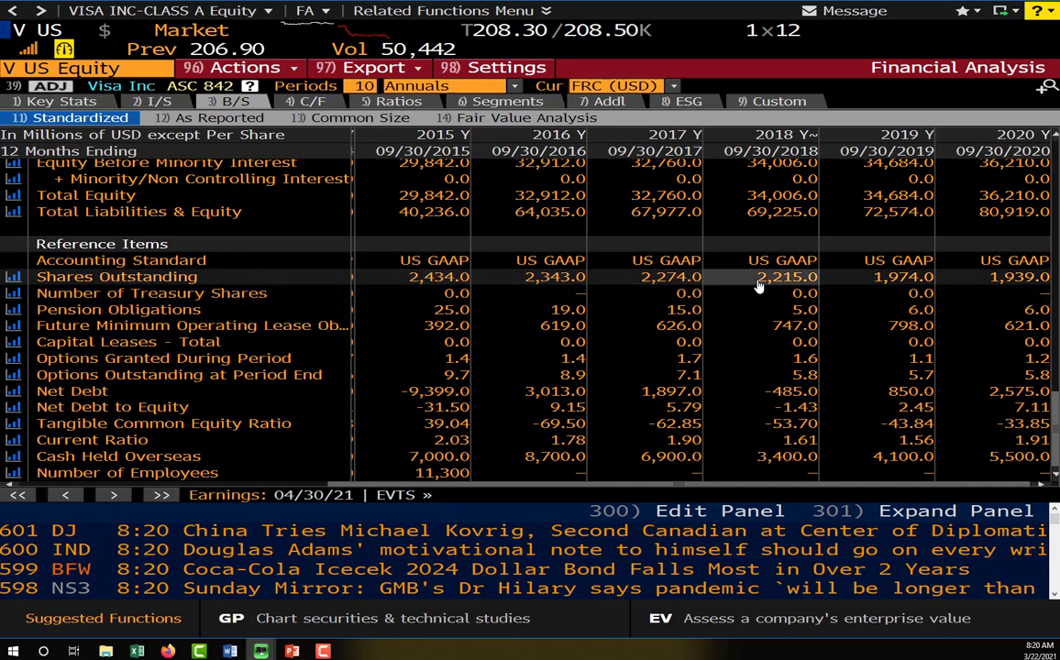
pyautogui.click(71, 103)
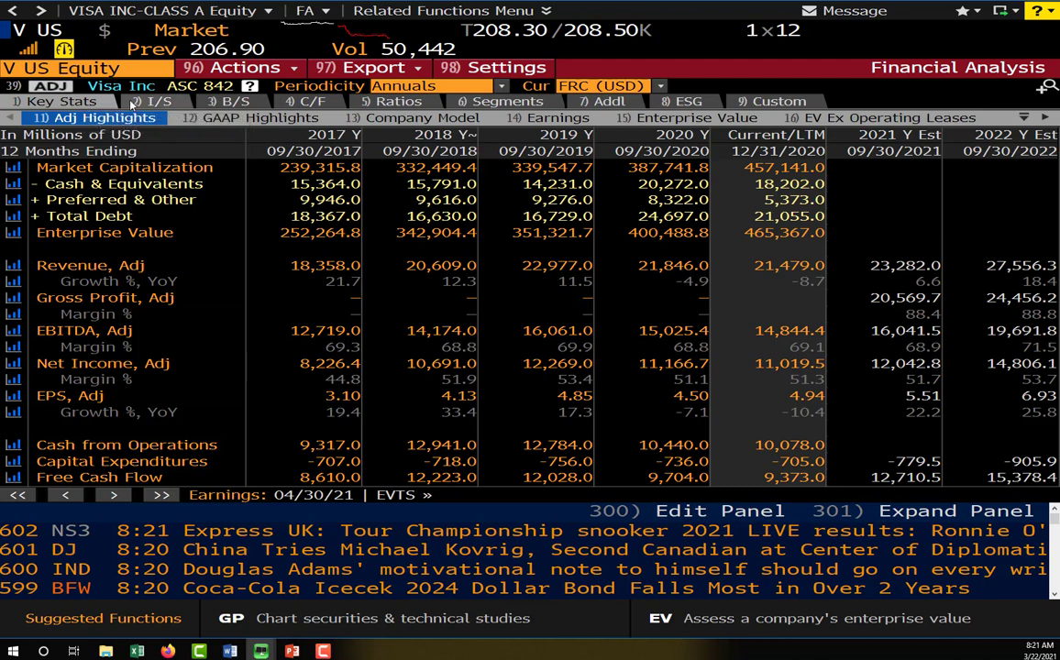
pyautogui.click(275, 118)
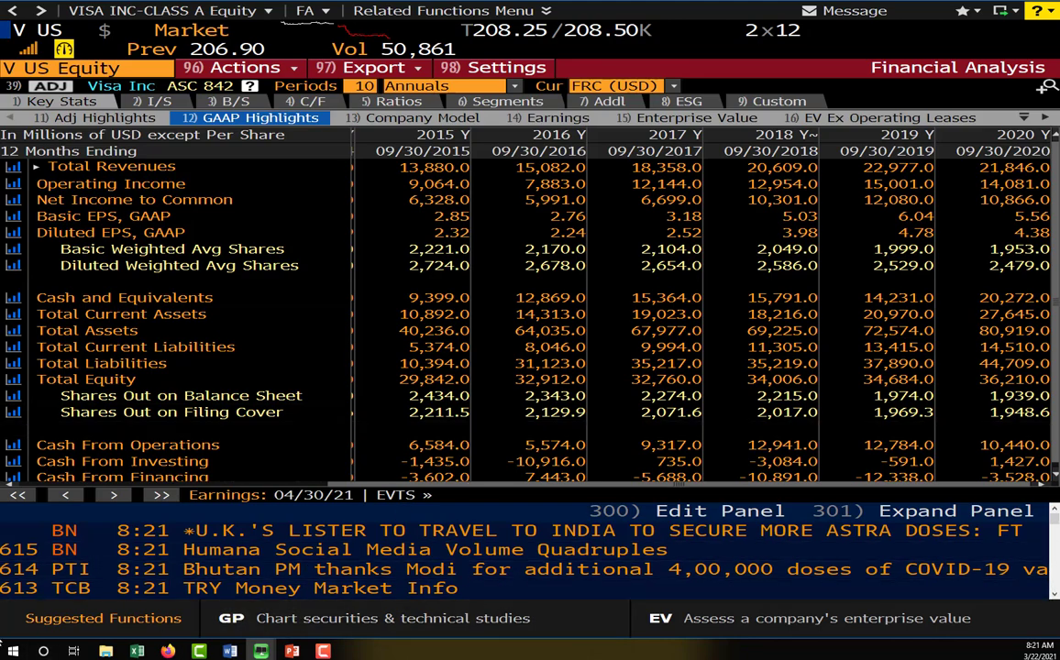
pyautogui.click(137, 651)
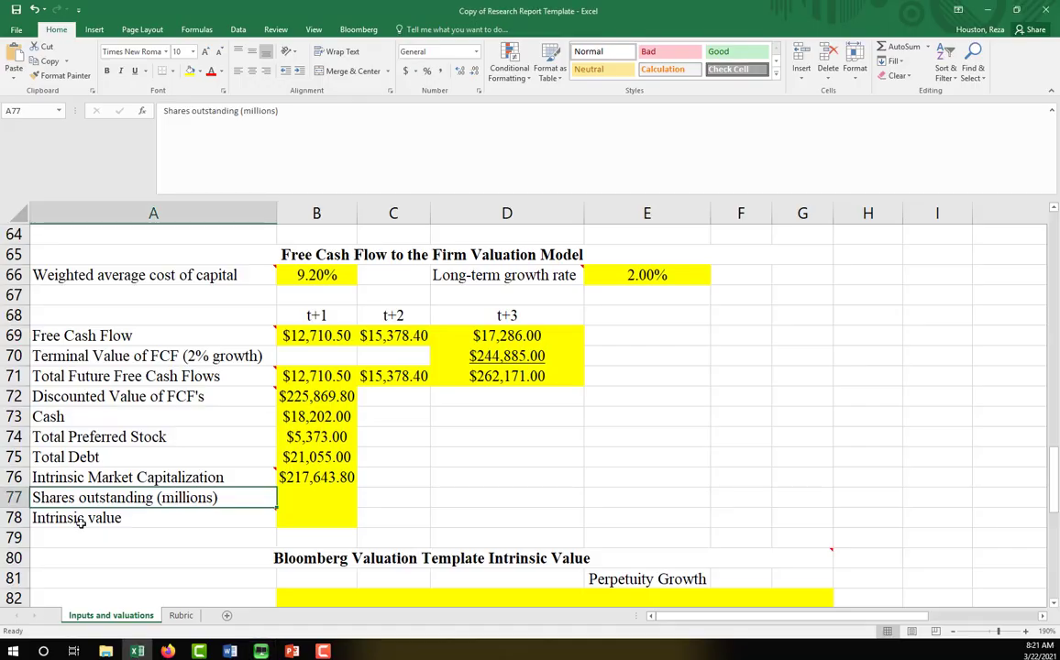
pyautogui.press('Right')
pyautogui.write('1939')
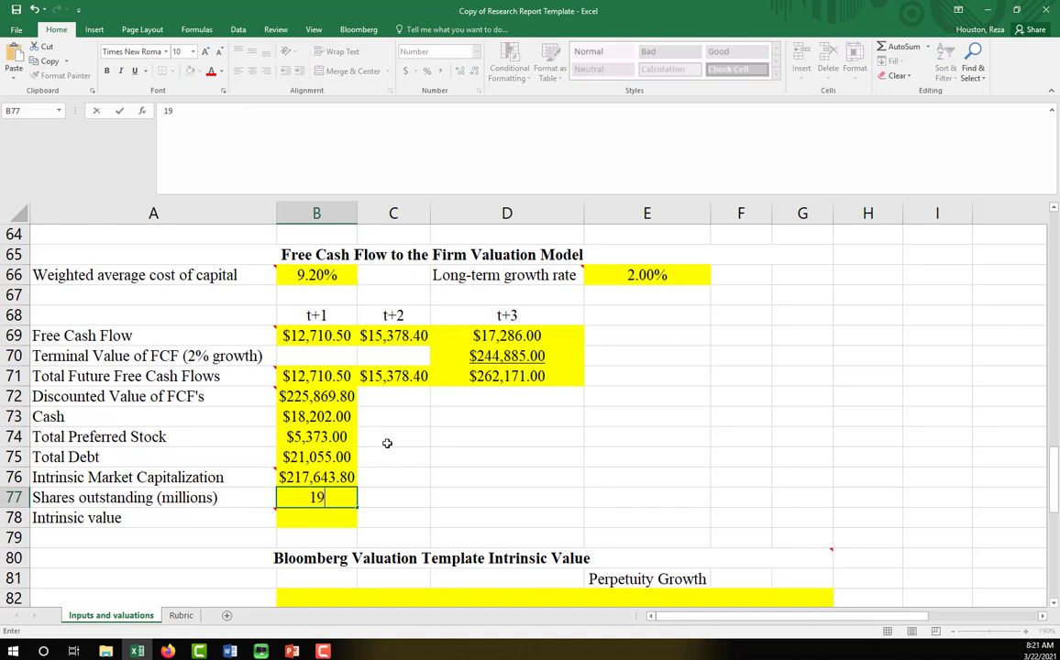
pyautogui.press('Return')
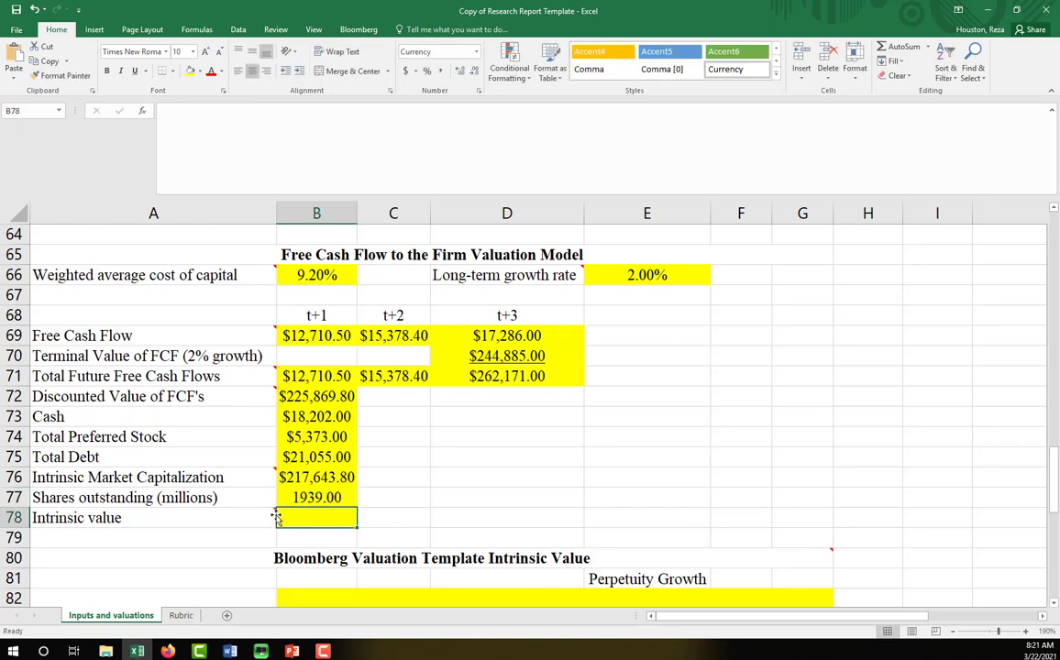
# Calculate the Intrinsic value per share in B78 with the formula =B76/B77.
pyautogui.write('=')
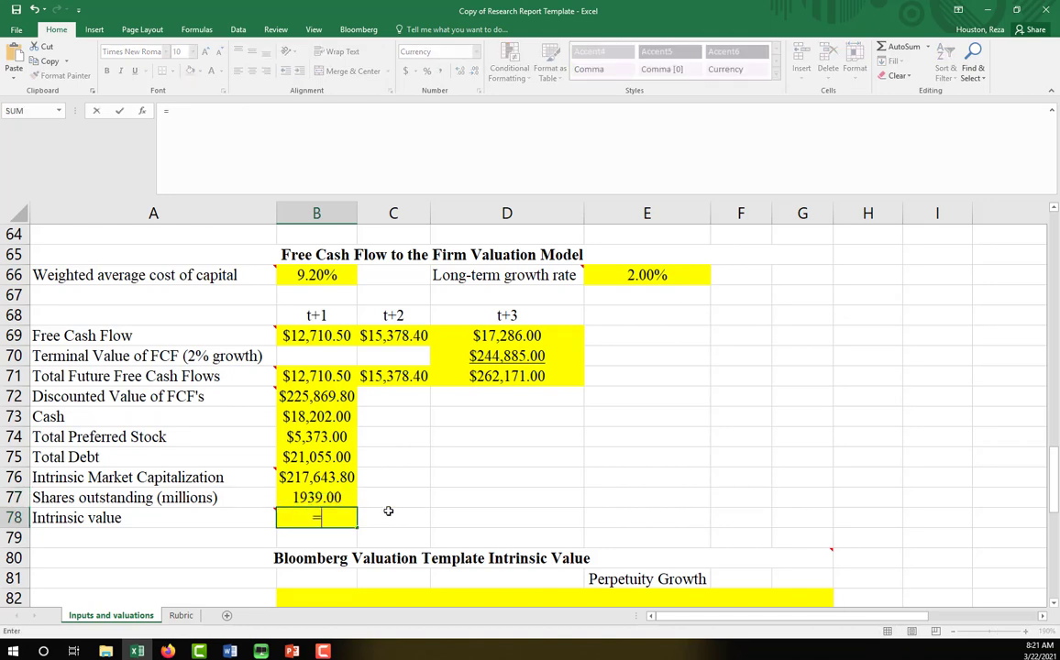
pyautogui.press('Up')
pyautogui.press('Up')
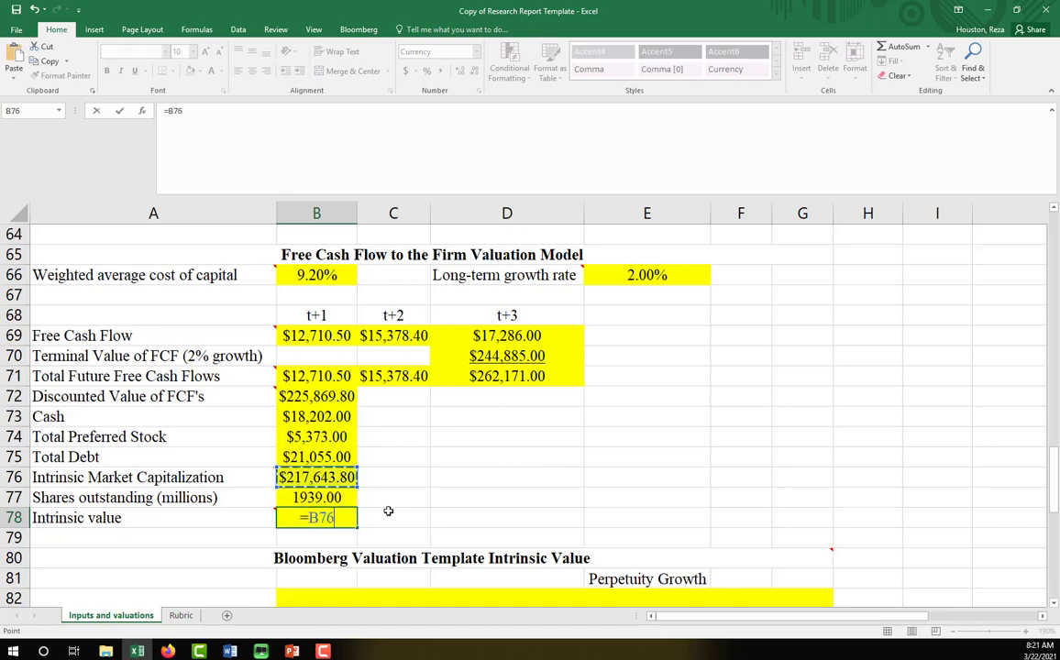
pyautogui.write('/')
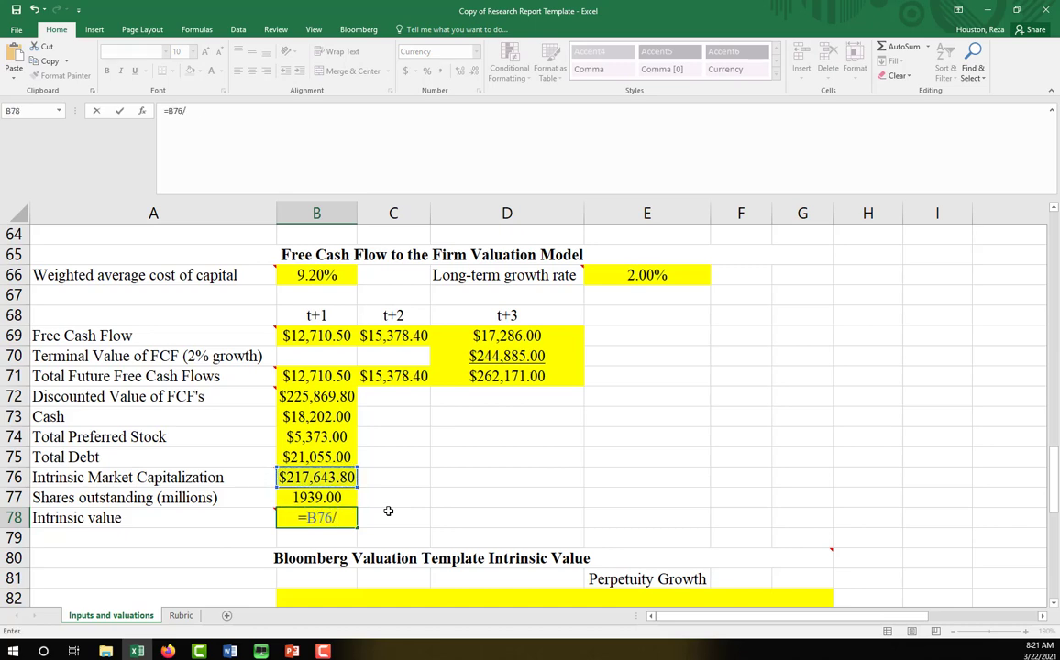
pyautogui.press('Up')
pyautogui.press('Return')
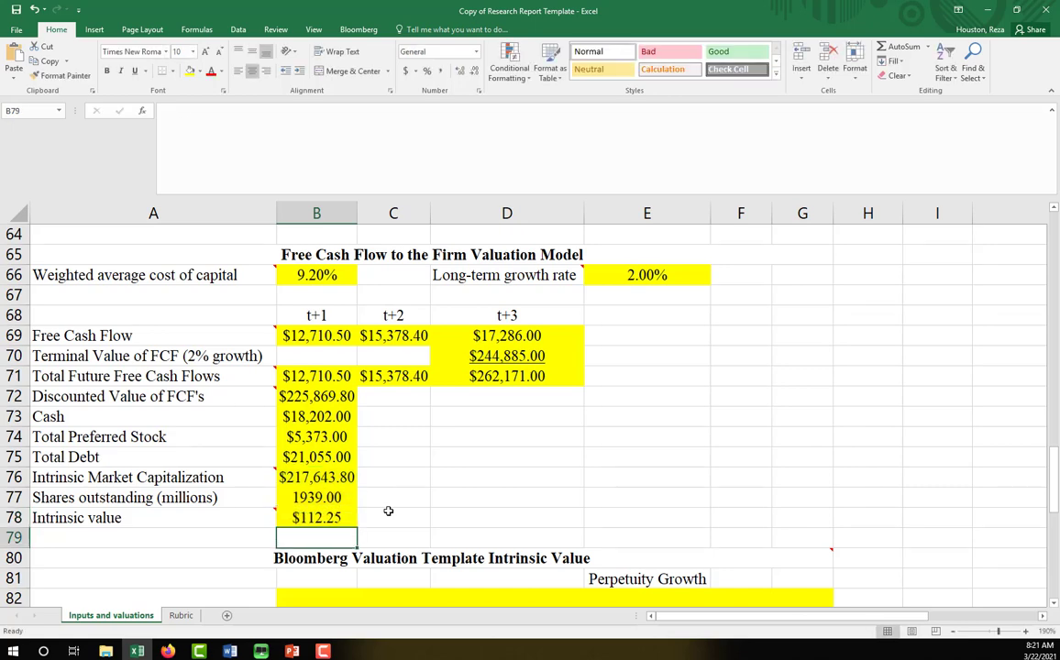
pyautogui.click(348, 511)
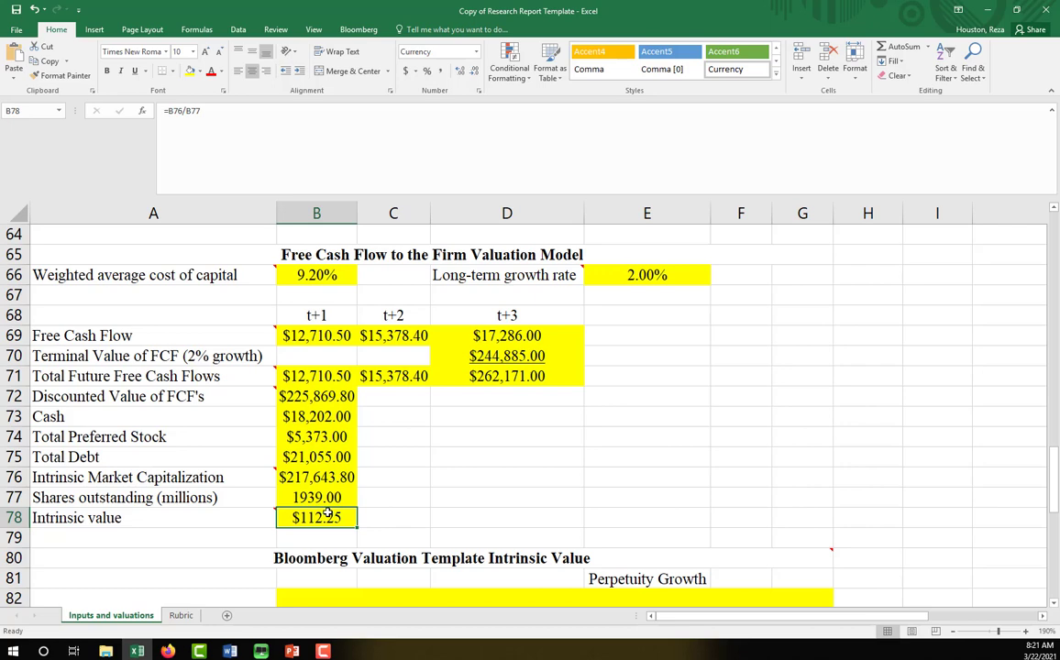
# Review the Bloomberg Valuation Template Intrinsic Value section and the completed Free Cash Flow to the Firm model.
pyautogui.click(403, 515)
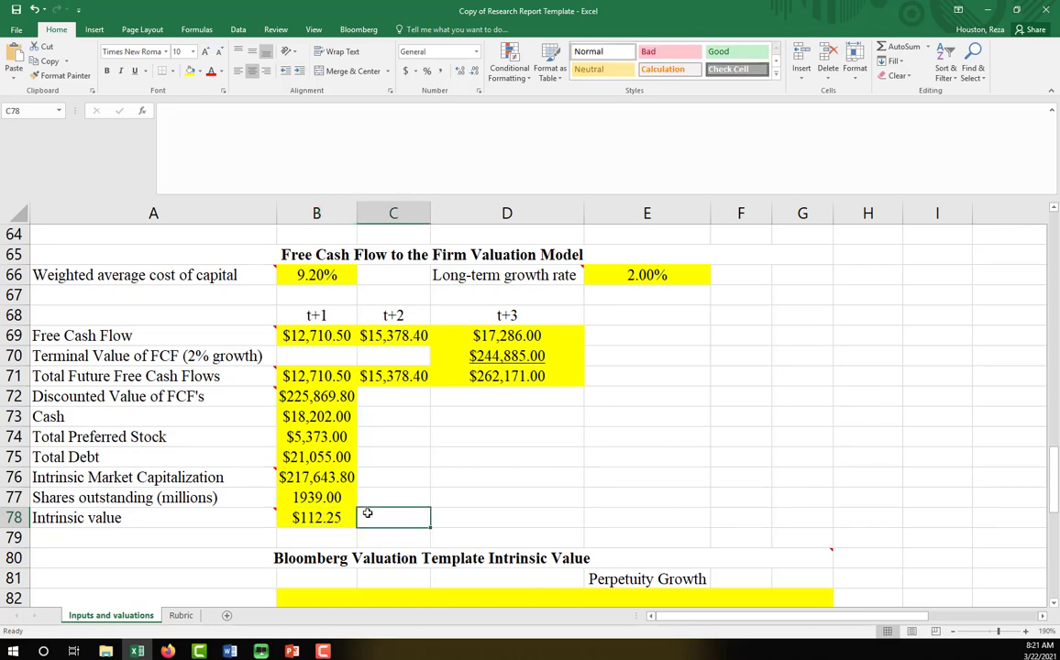
pyautogui.scroll(-2, 408, 517)
pyautogui.scroll(-2, 408, 517)
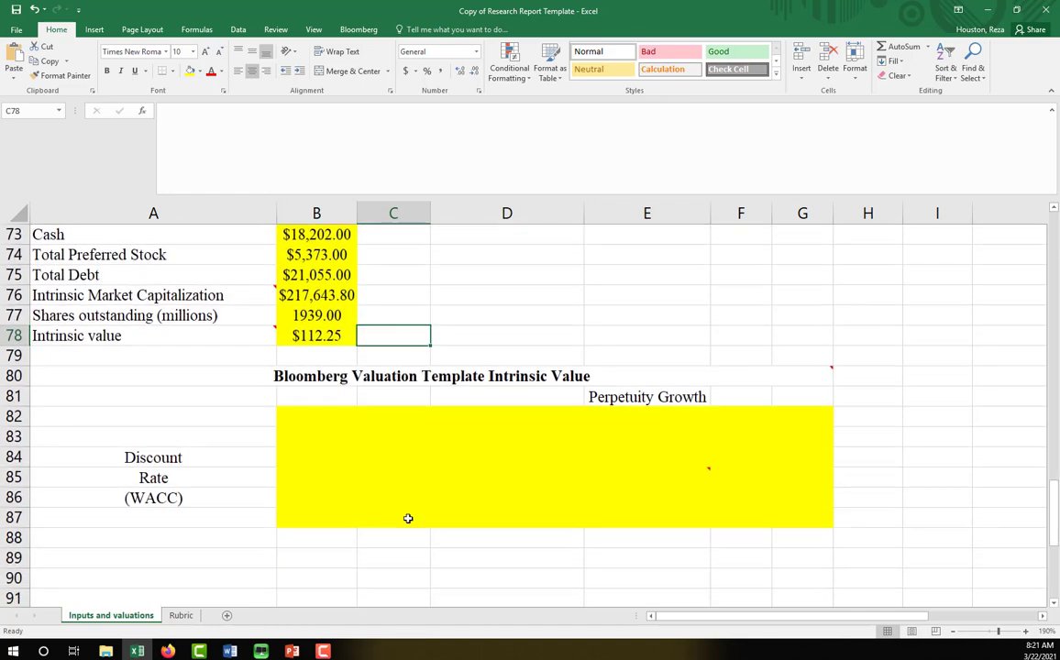
pyautogui.click(318, 335)
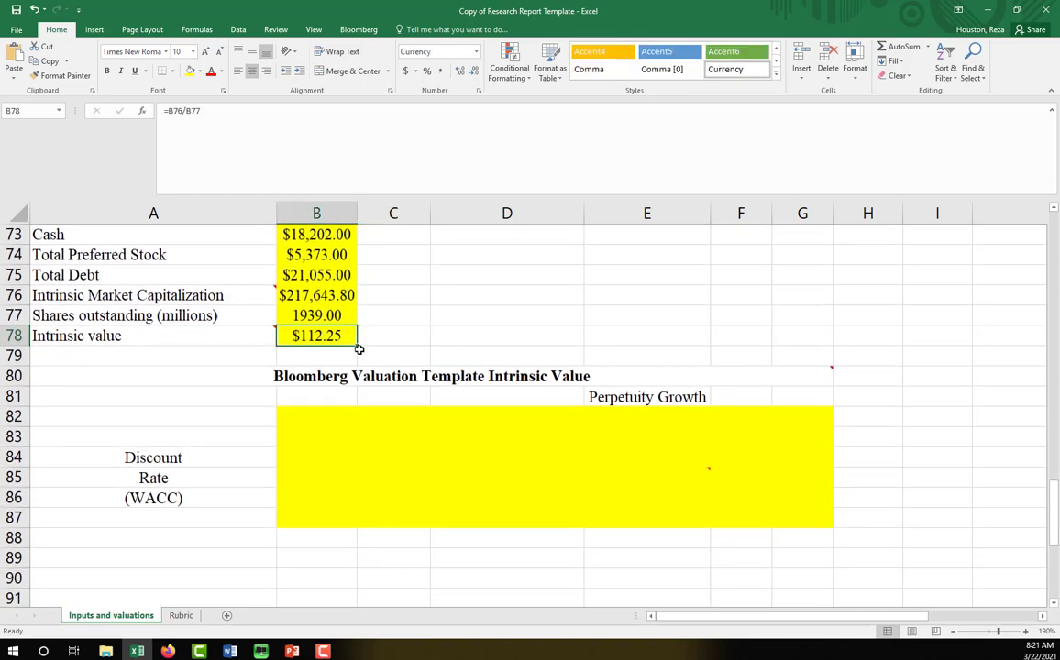
pyautogui.moveTo(323, 376)
pyautogui.scroll(4, 319, 339)
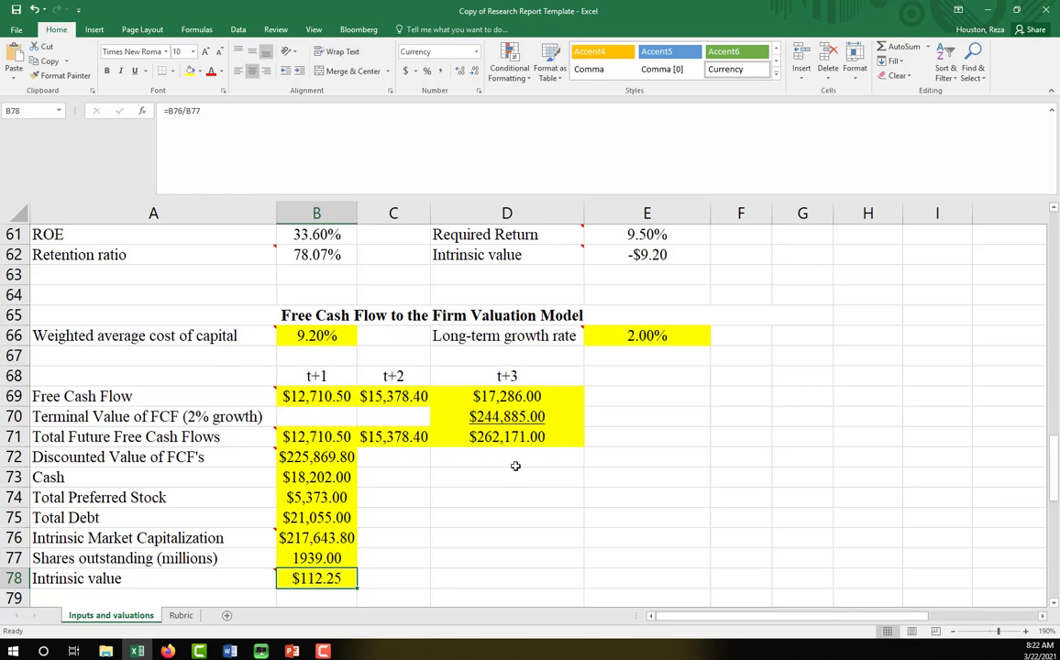
# Widen column B slightly so its figures fit, and read the comment on the Bloomberg Valuation Template Intrinsic Value heading.
pyautogui.scroll(-3, 301, 456)
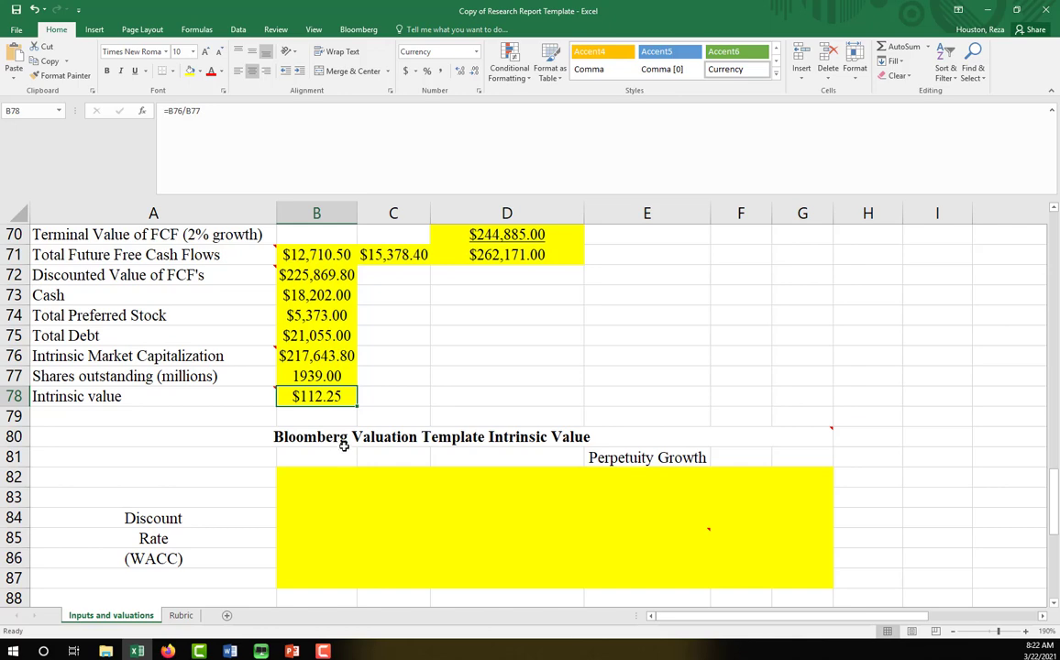
pyautogui.click(332, 439)
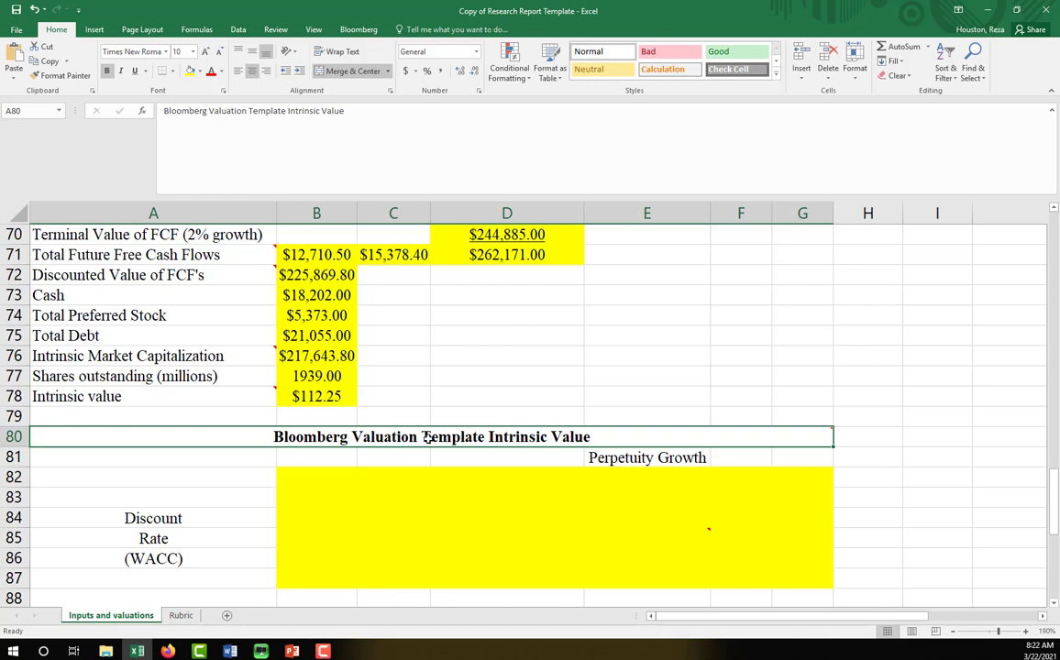
pyautogui.moveTo(495, 438)
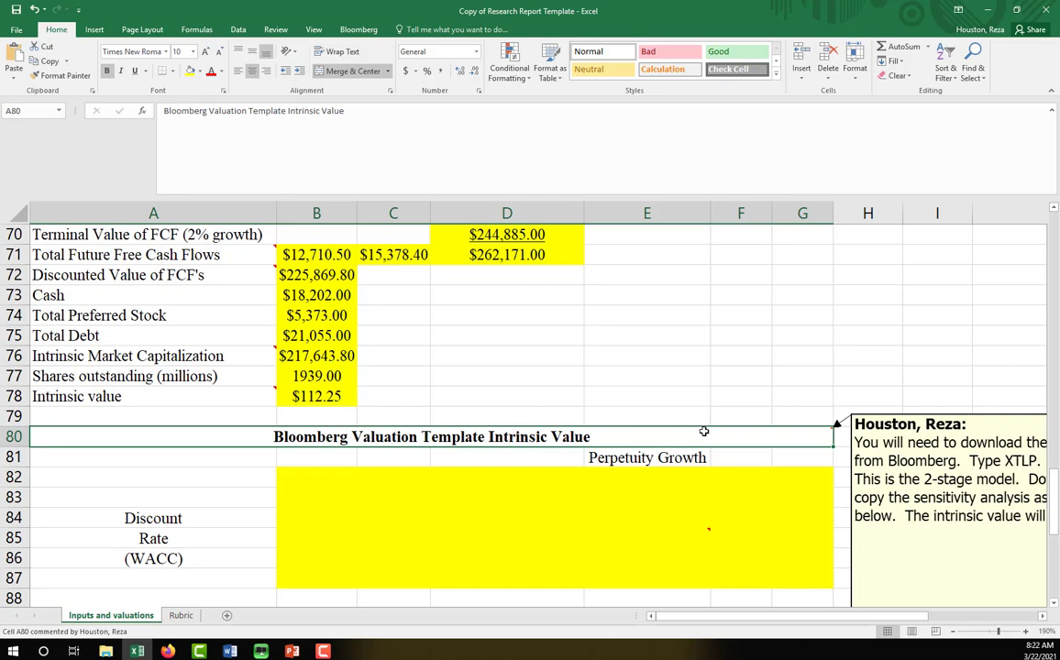
pyautogui.keyDown('ctrl'); pyautogui.scroll(-1, 653, 549); pyautogui.keyUp('ctrl')
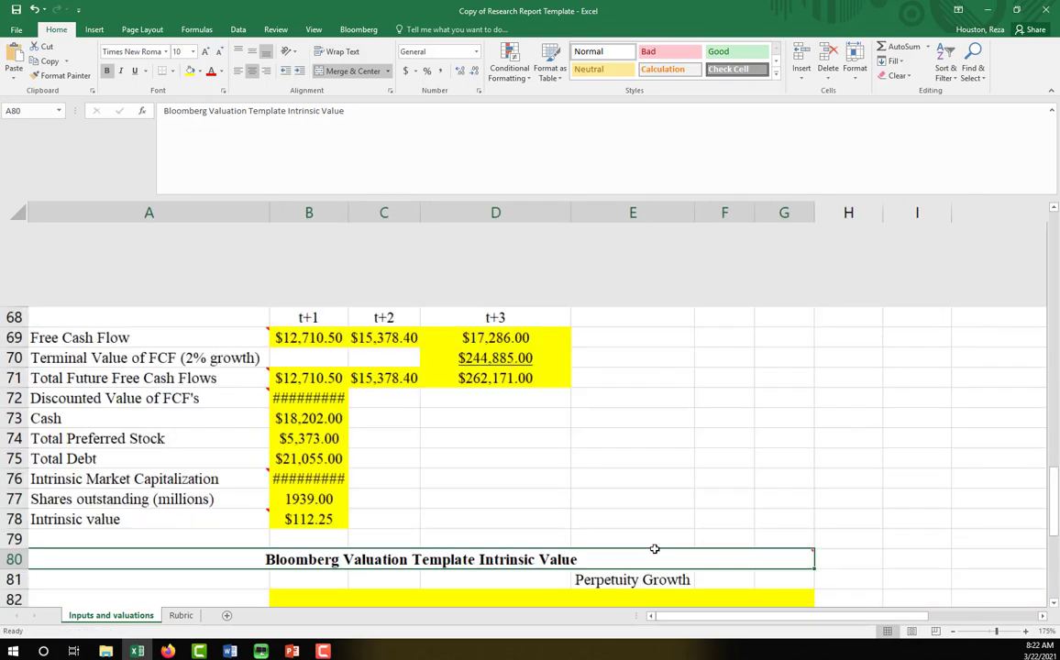
pyautogui.moveTo(547, 455)
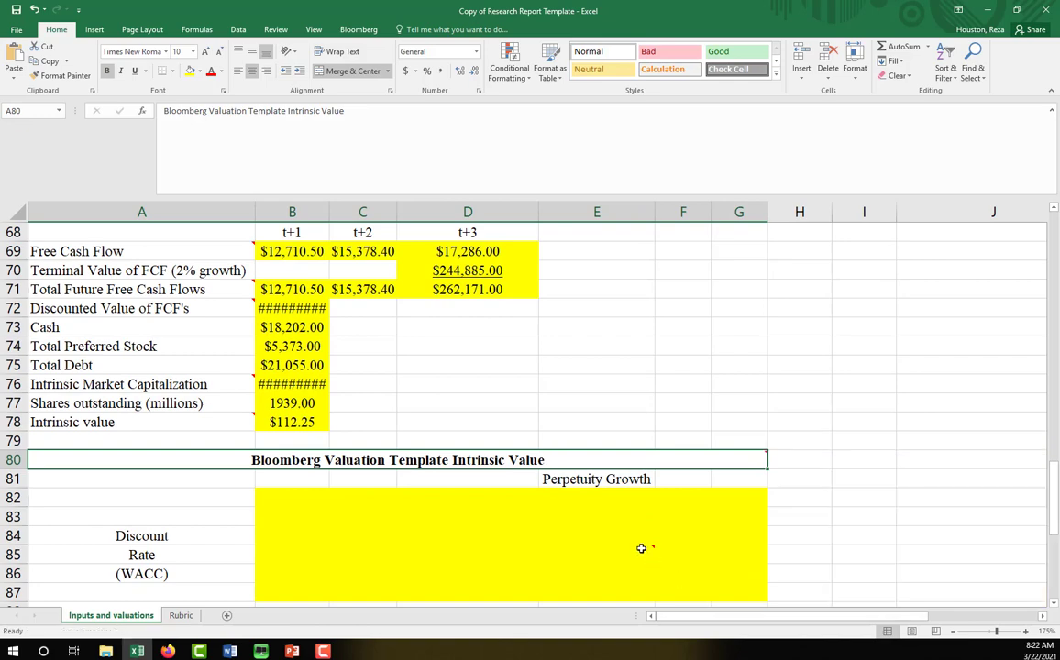
pyautogui.keyDown('ctrl'); pyautogui.scroll(-1, 639, 547); pyautogui.keyUp('ctrl')
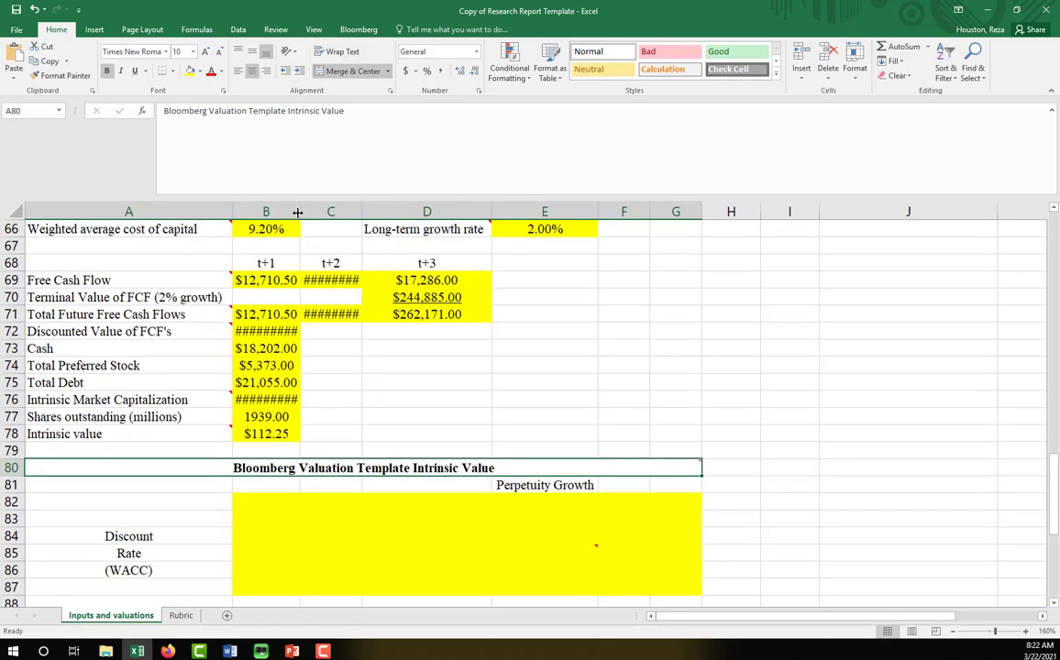
pyautogui.moveTo(300, 211); pyautogui.dragTo(310, 211)
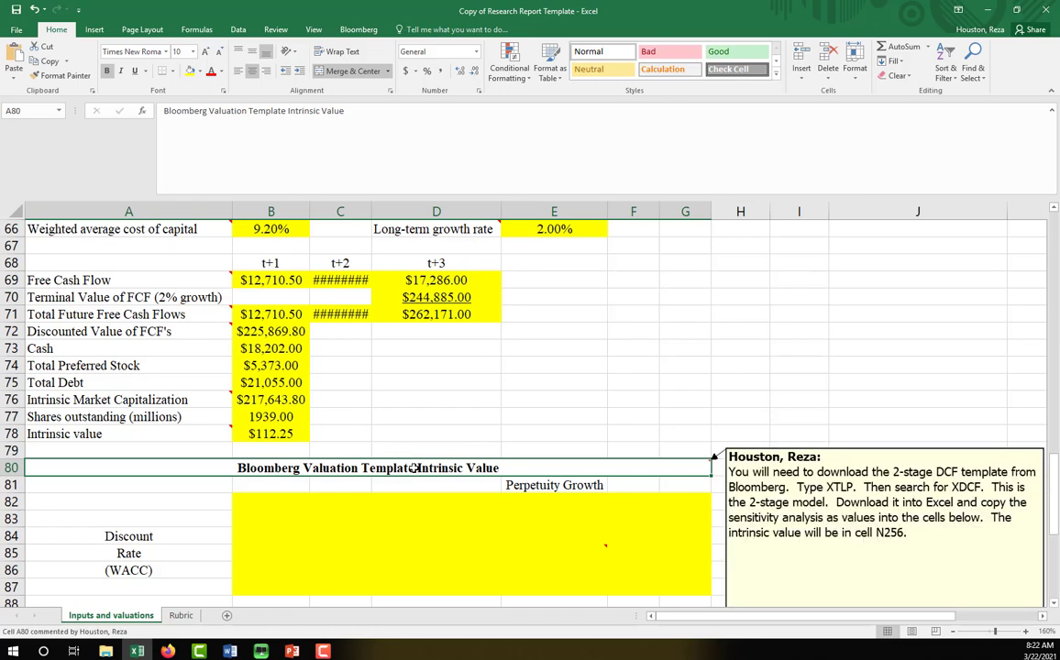
pyautogui.moveTo(571, 461)
pyautogui.moveTo(606, 466)
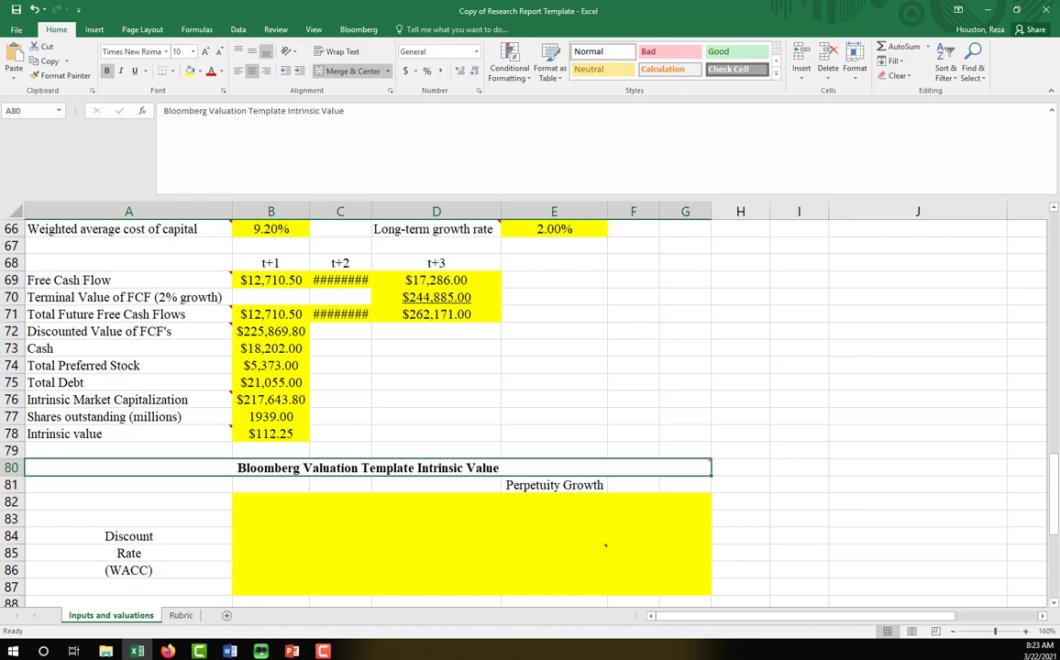
# Switch to Bloomberg and open the Excel Template Library with the XLTP function.
pyautogui.hotkey('alt', 'Tab')
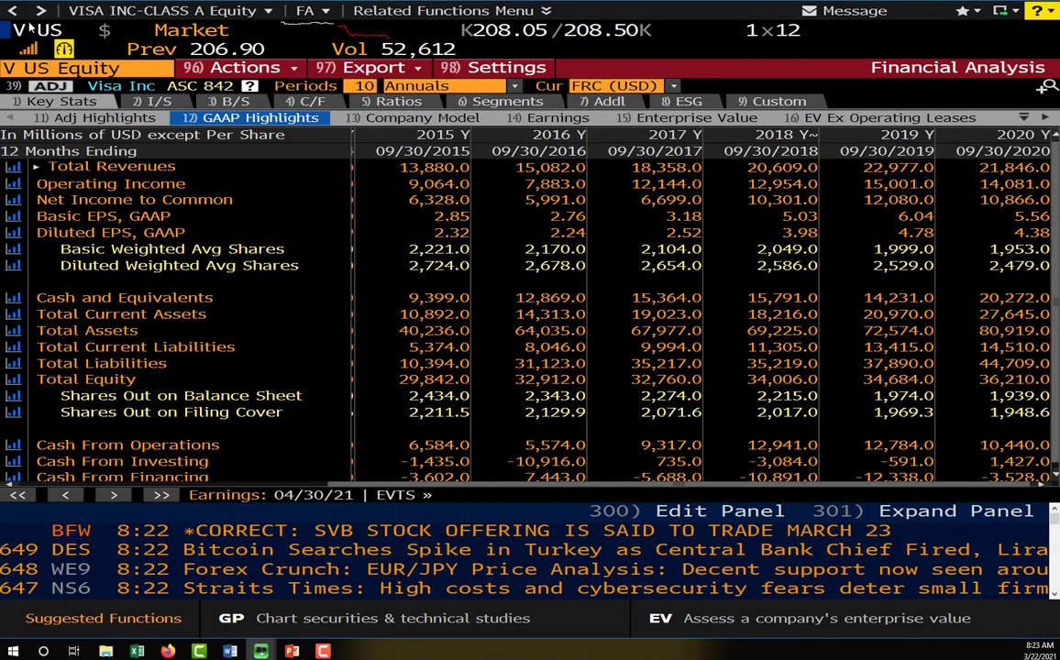
pyautogui.write('XLTP')
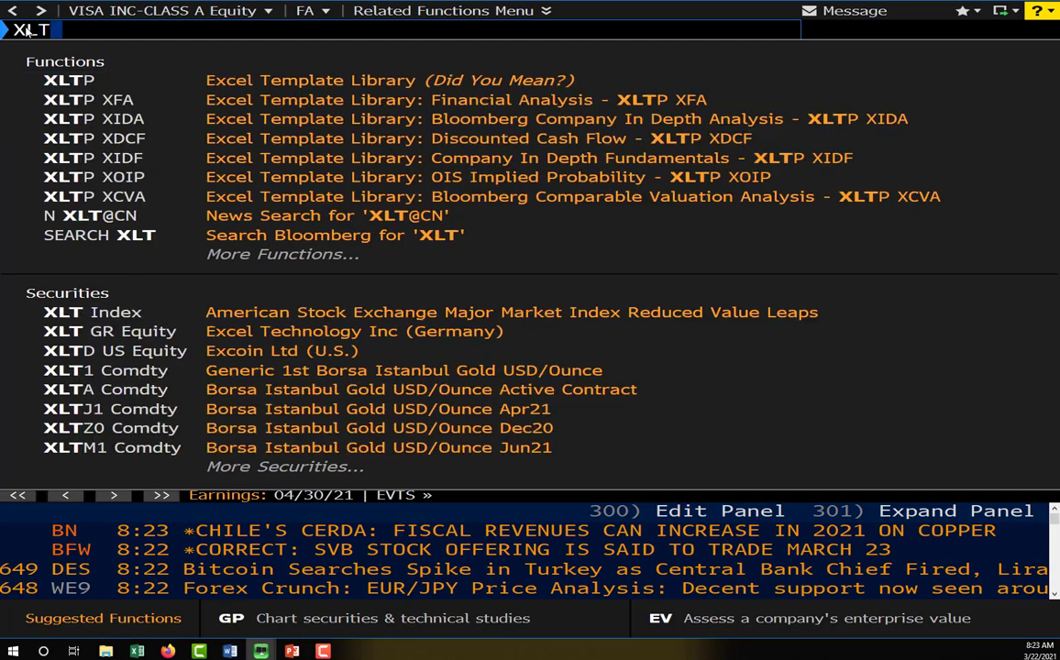
pyautogui.press('Return')
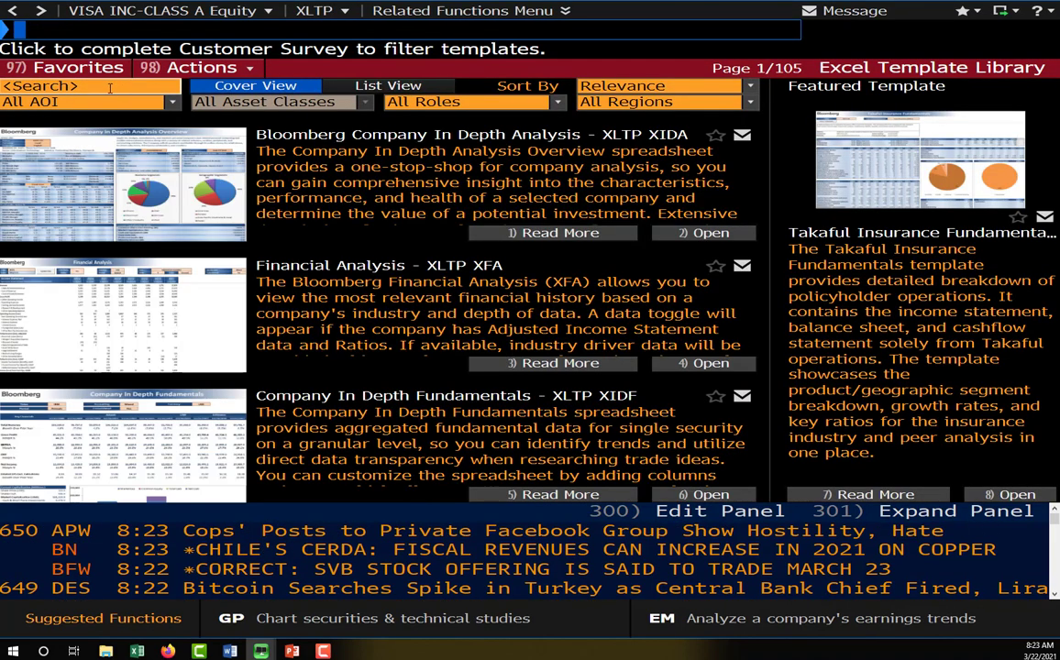
# Search the template library for XDCF, open the Discounted Cash Flow template and bring its XDCF workbook up in Excel.
pyautogui.click(108, 86)
pyautogui.write('XDCF')
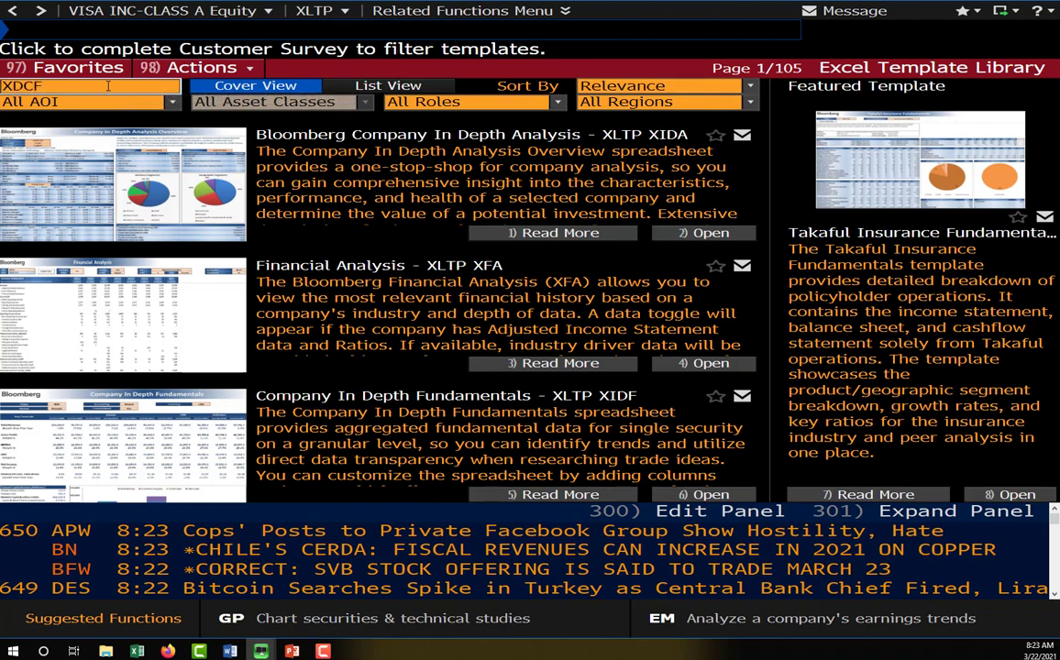
pyautogui.press('Return')
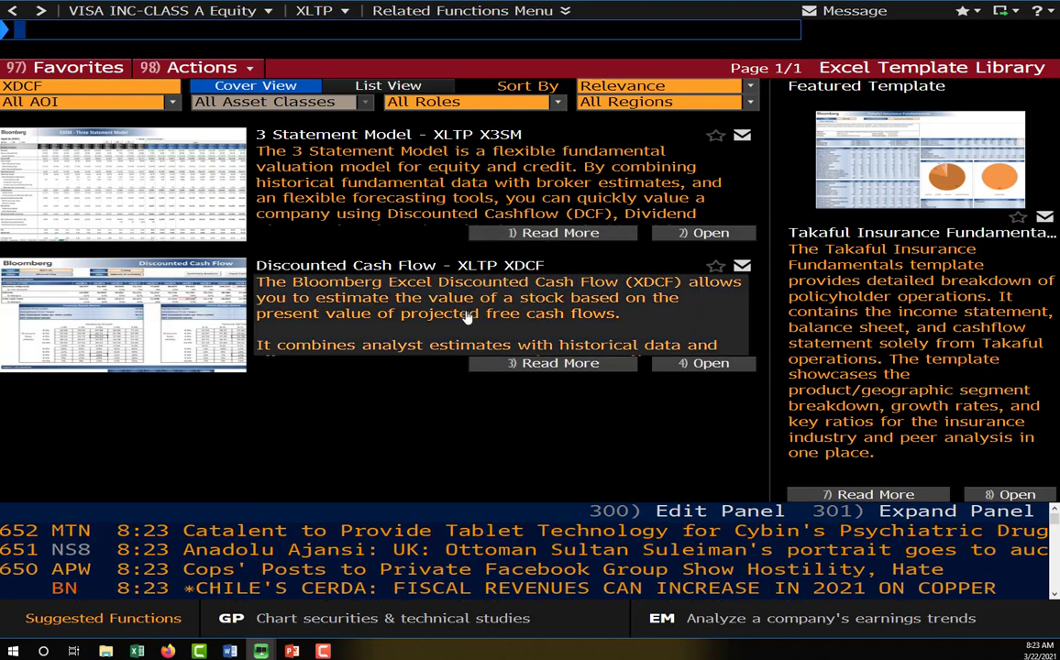
pyautogui.click(704, 363)
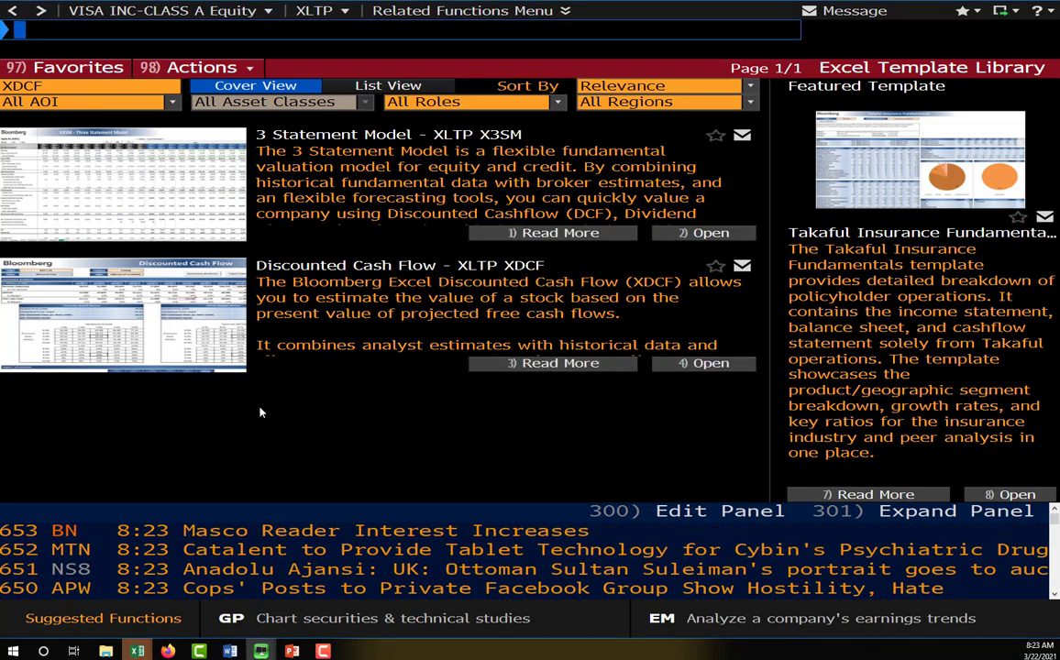
pyautogui.moveTo(137, 651)
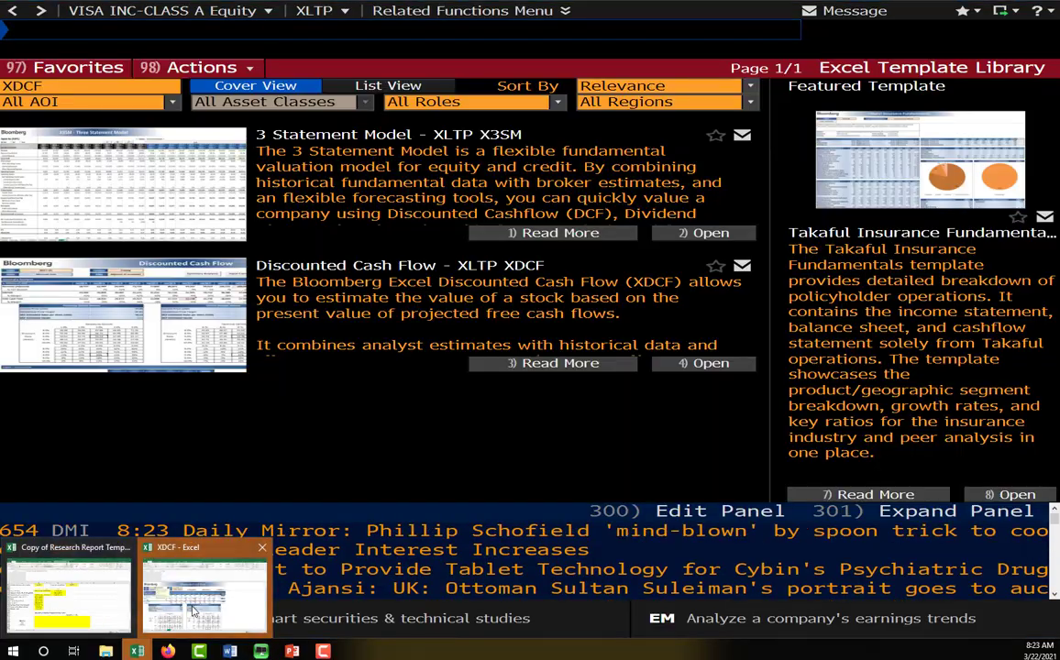
pyautogui.click(177, 553)
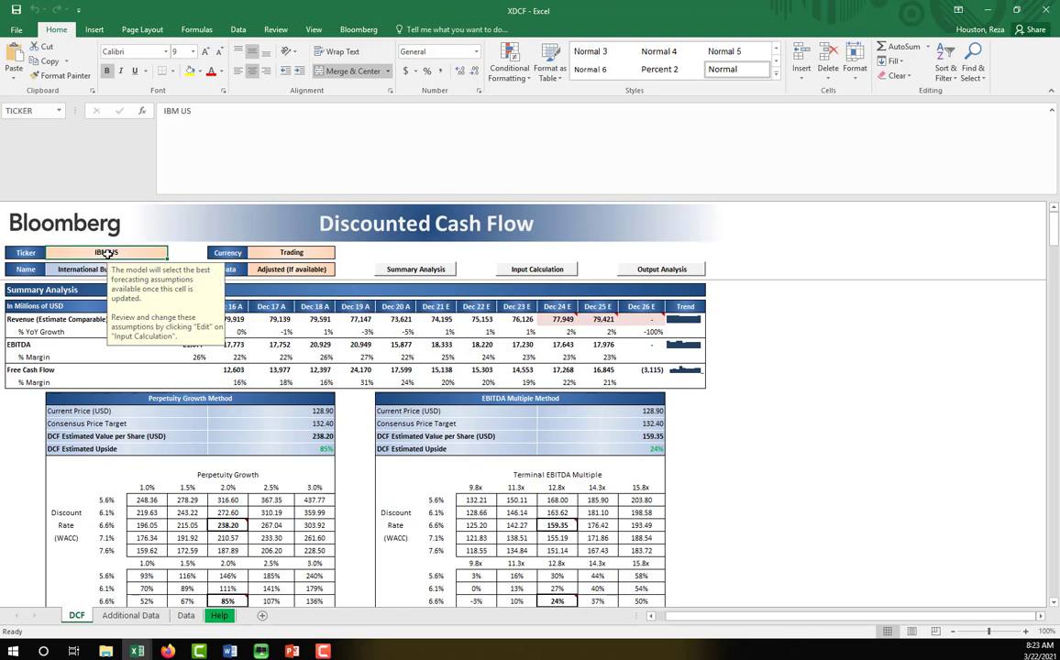
# Set the Discounted Cash Flow template's ticker to V US, and check Visa's symbol in Bloomberg by entering V US.
pyautogui.click(272, 319)
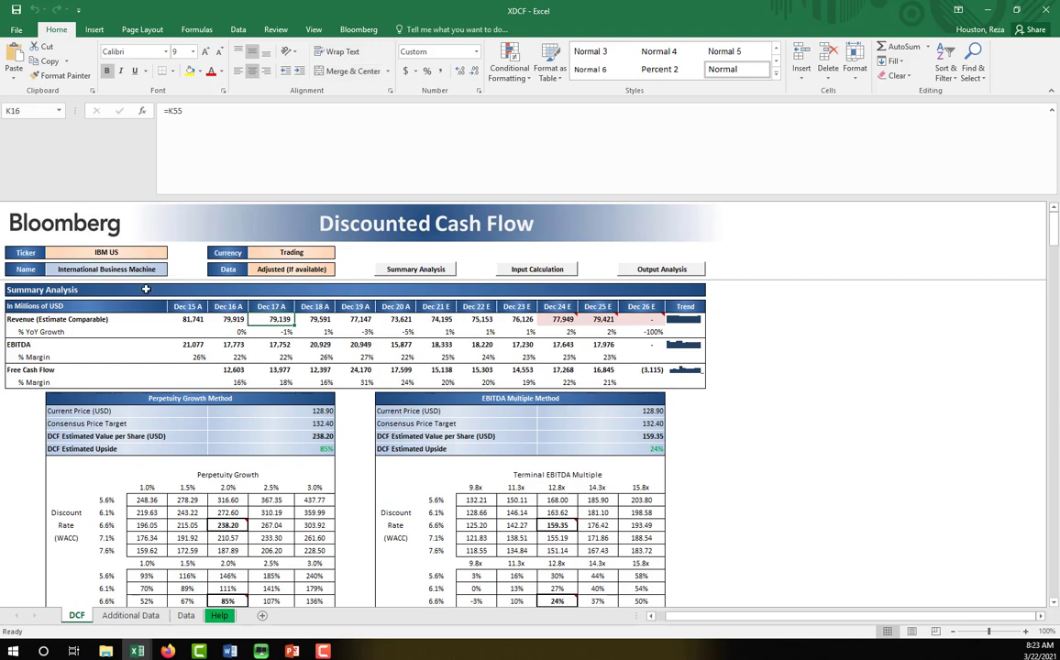
pyautogui.doubleClick(107, 252)
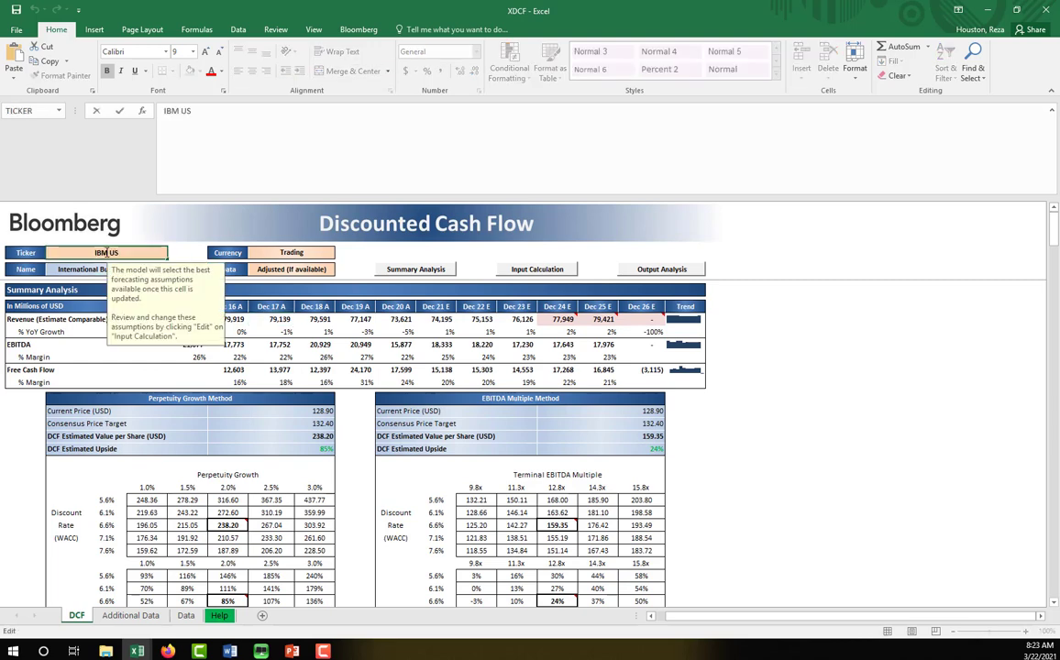
pyautogui.tripleClick(107, 252)
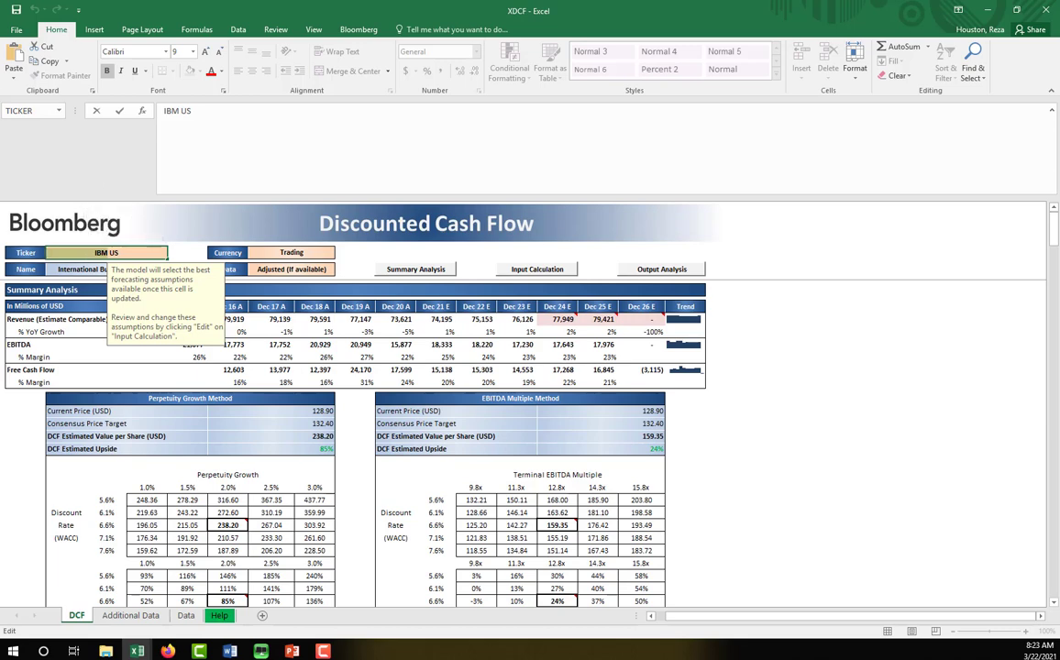
pyautogui.write('v')
pyautogui.press('BackSpace')
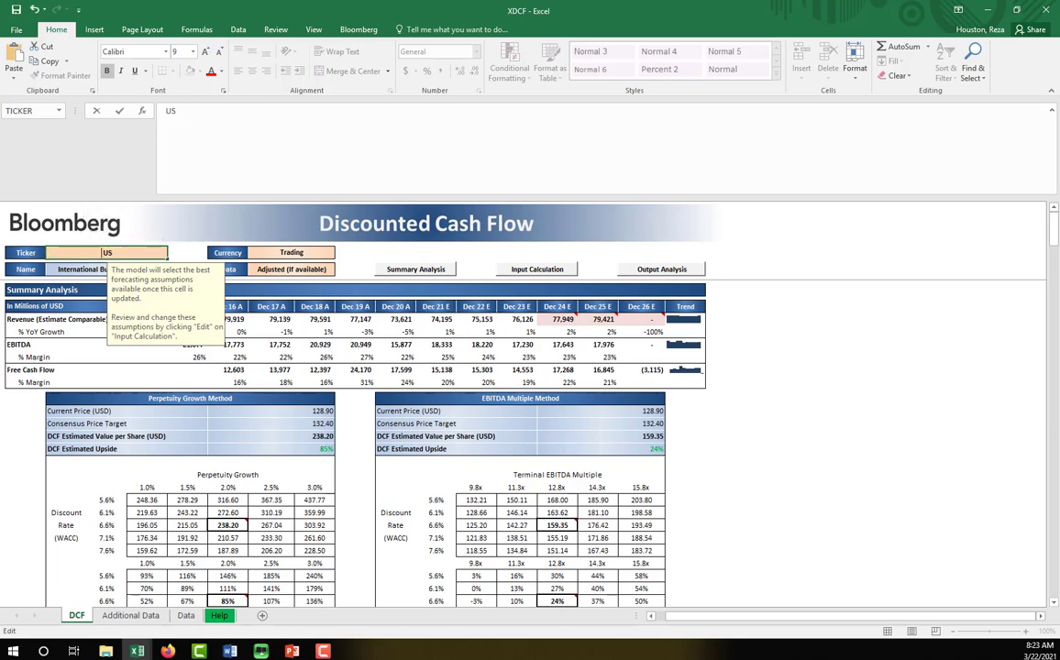
pyautogui.write('V')
pyautogui.click(25, 252)
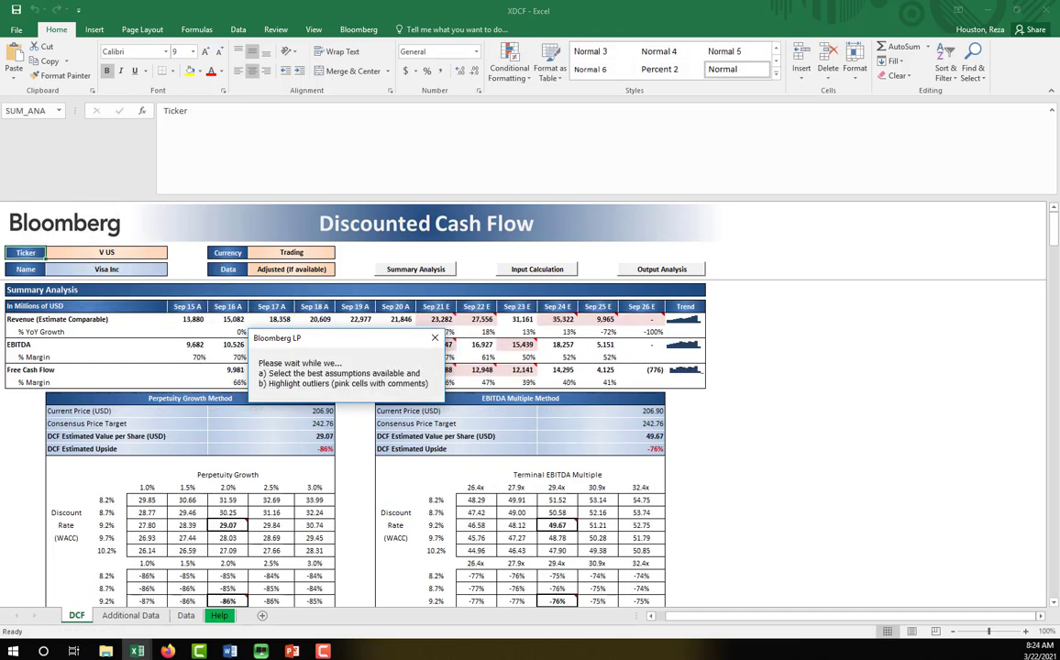
pyautogui.hotkey('alt', 'Tab')
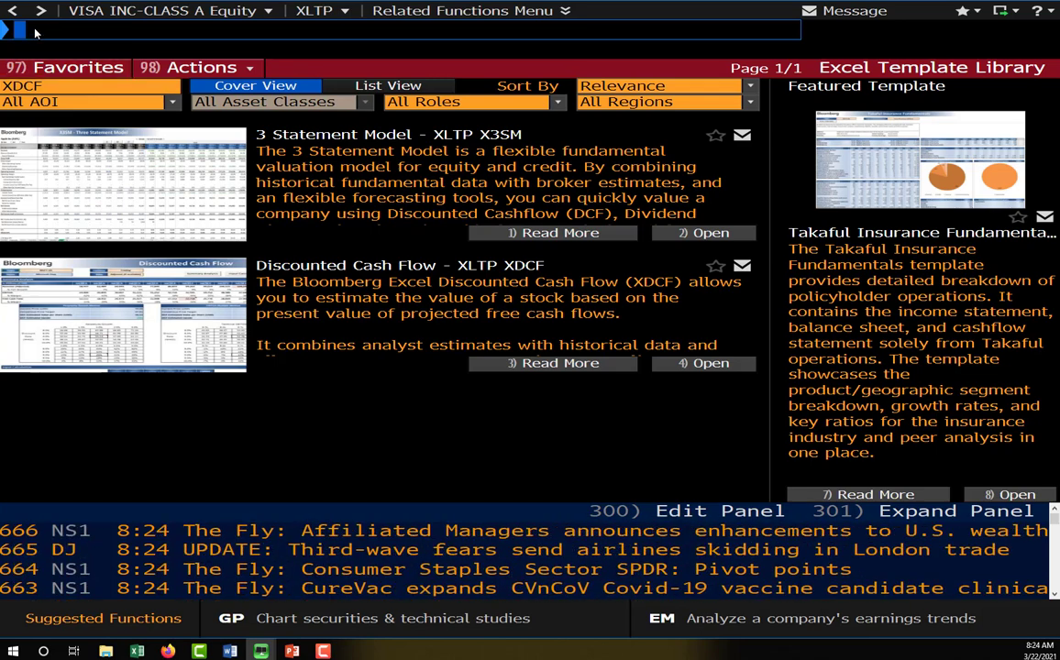
pyautogui.write('V US')
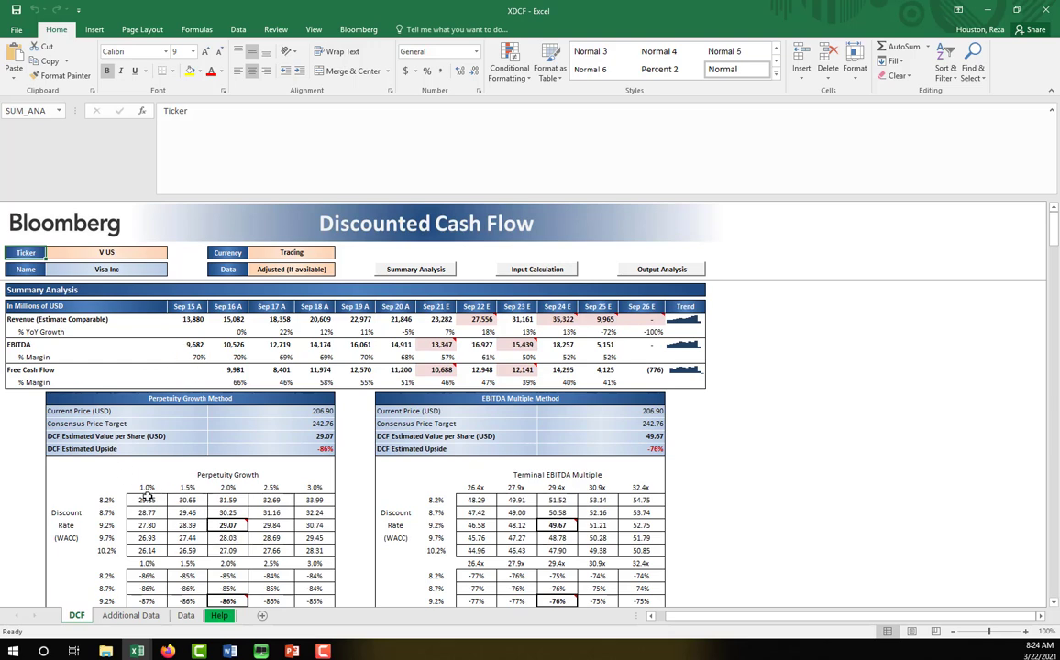
# Examine the current price and the Perpetuity Growth sensitivity table, including the value at 2.0% growth and 9.2% WACC.
pyautogui.click(237, 412)
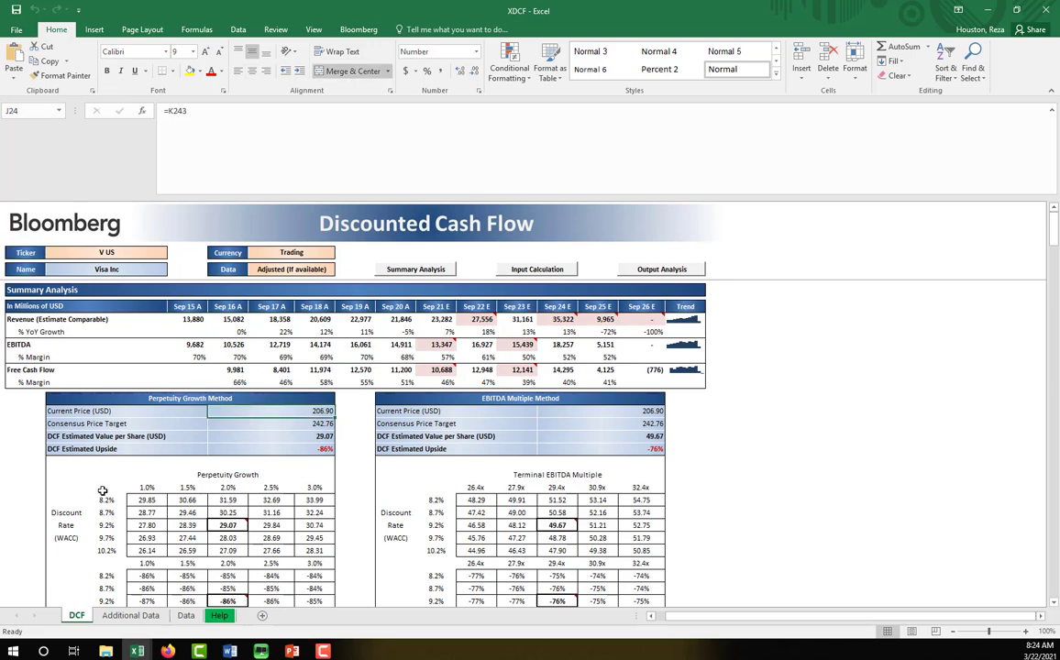
pyautogui.moveTo(68, 478); pyautogui.dragTo(315, 550)
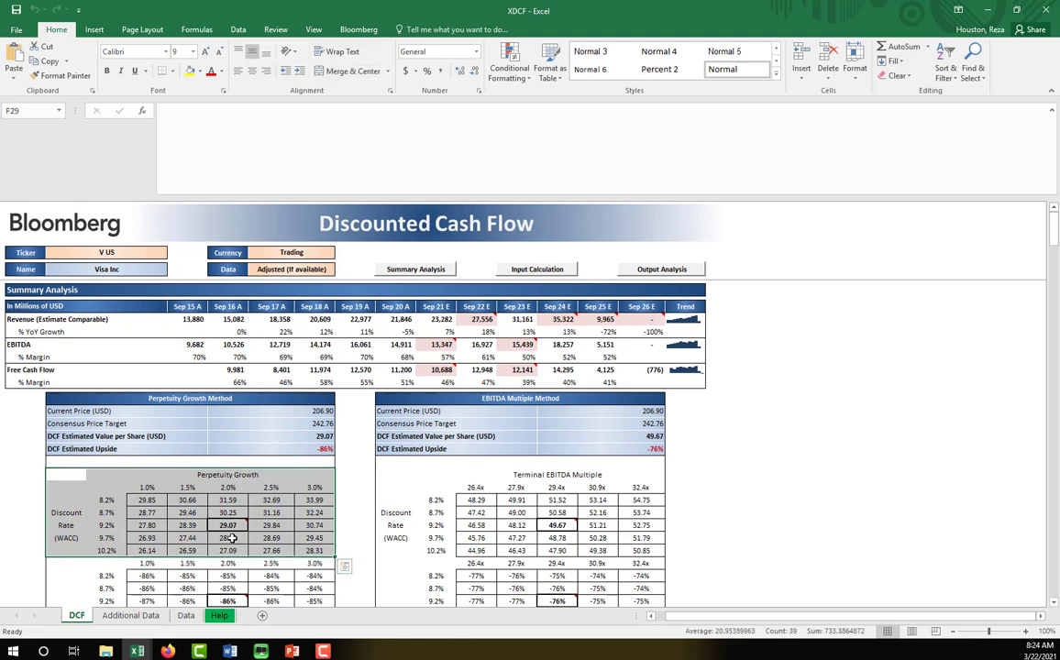
pyautogui.click(228, 524)
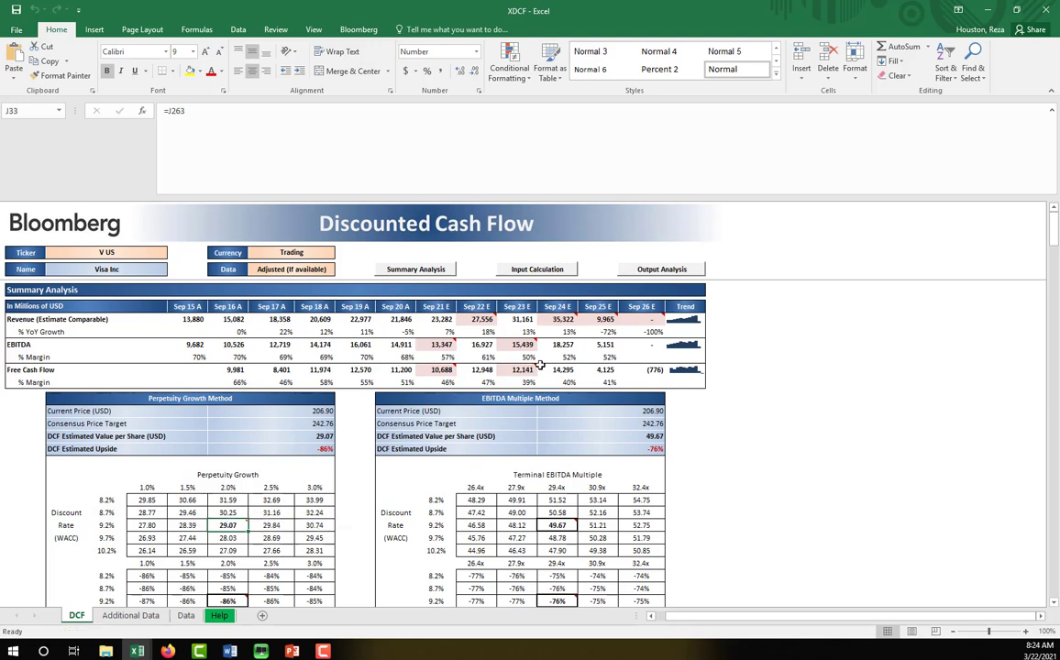
# Inspect the Sep 25 E and Sep 26 E revenue estimates in the Summary Analysis and read the Sep 26 E comment.
pyautogui.click(637, 318)
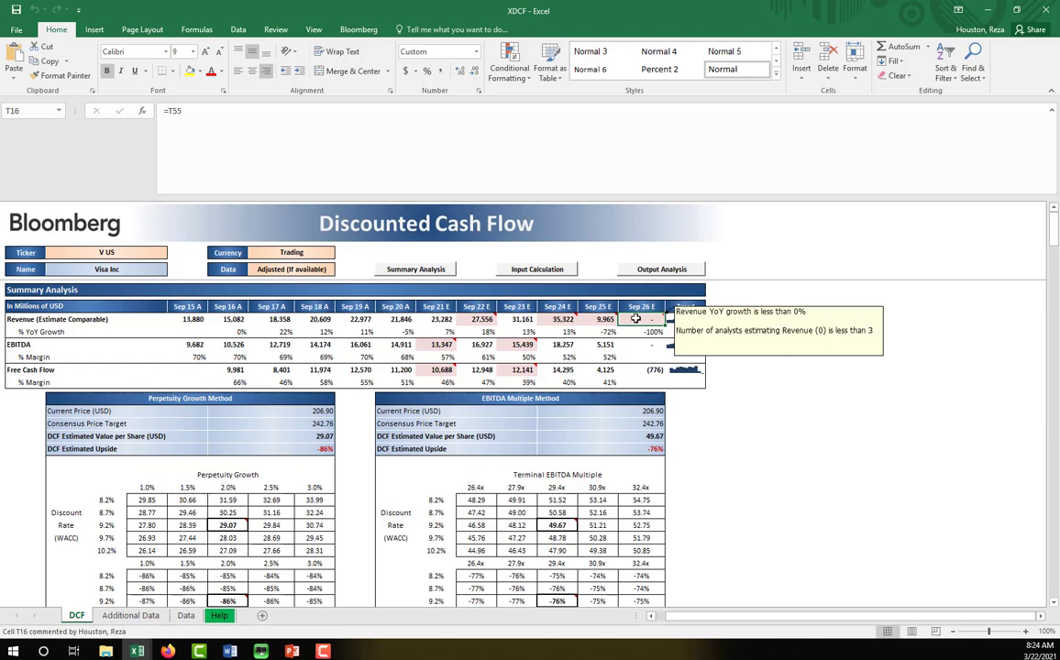
pyautogui.doubleClick(636, 318)
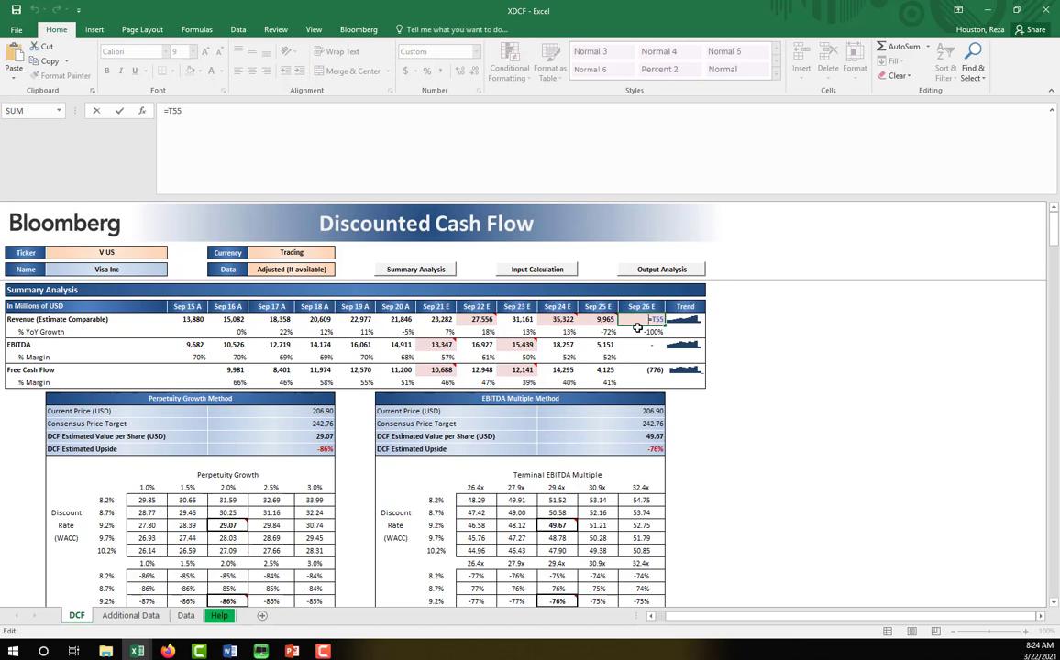
pyautogui.moveTo(640, 319)
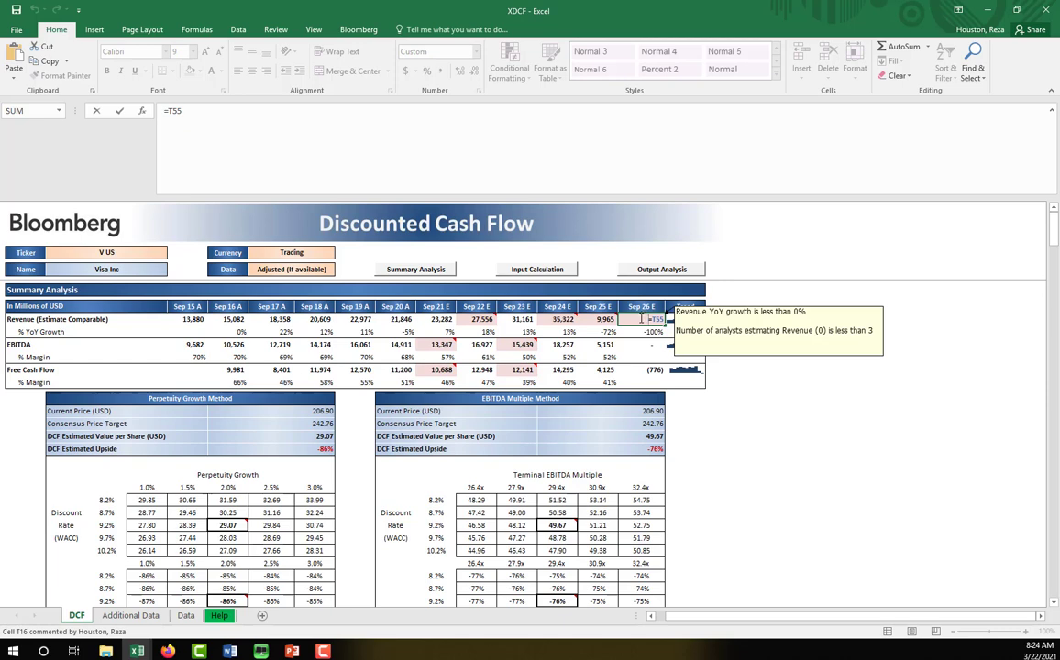
pyautogui.click(605, 319)
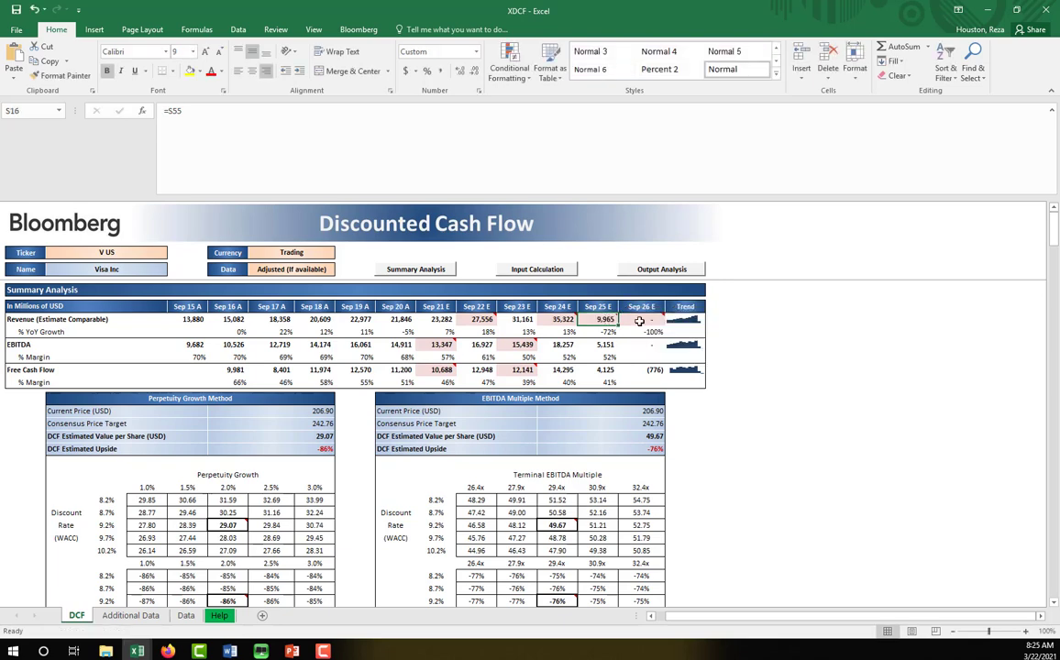
pyautogui.click(638, 319)
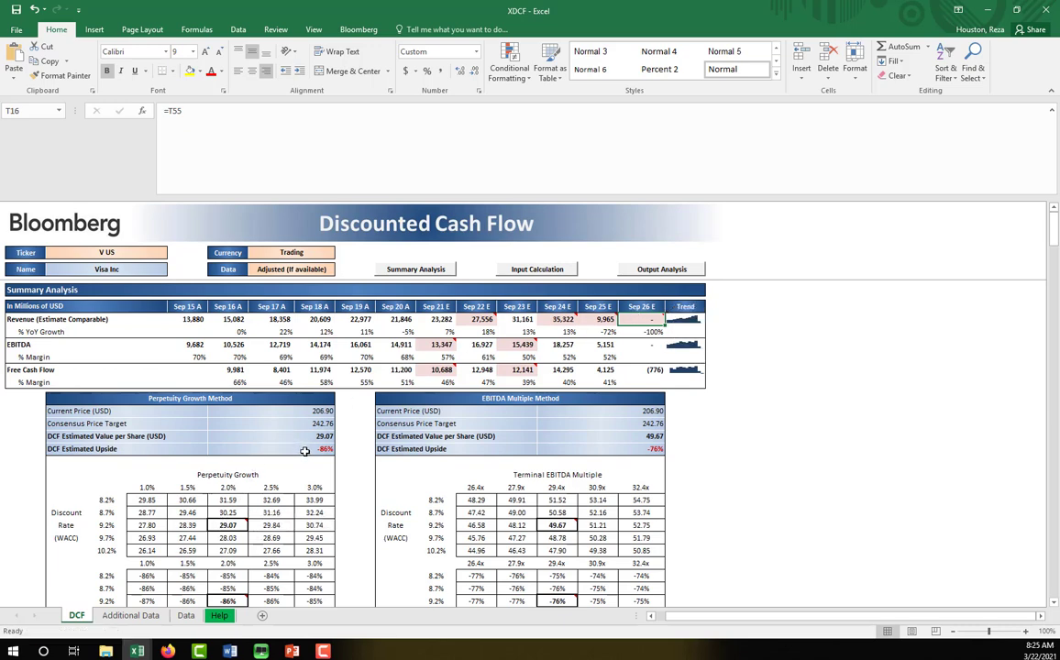
pyautogui.moveTo(638, 317)
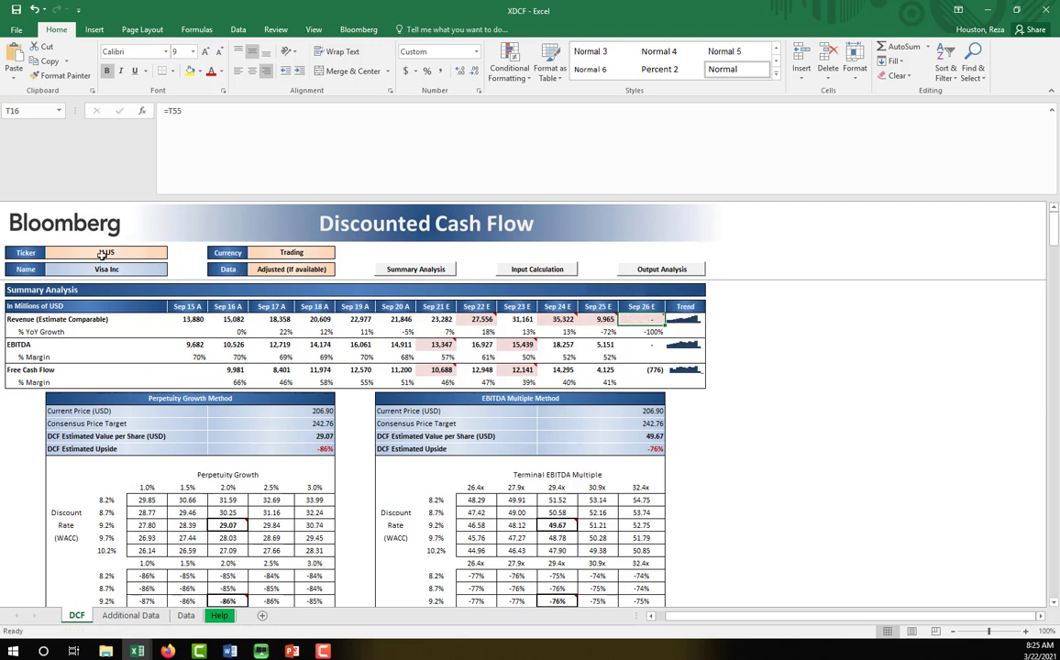
# Trace the Sep 26 E revenue formula in T16 to its source row in the Input Calculation section.
pyautogui.doubleClick(640, 318)
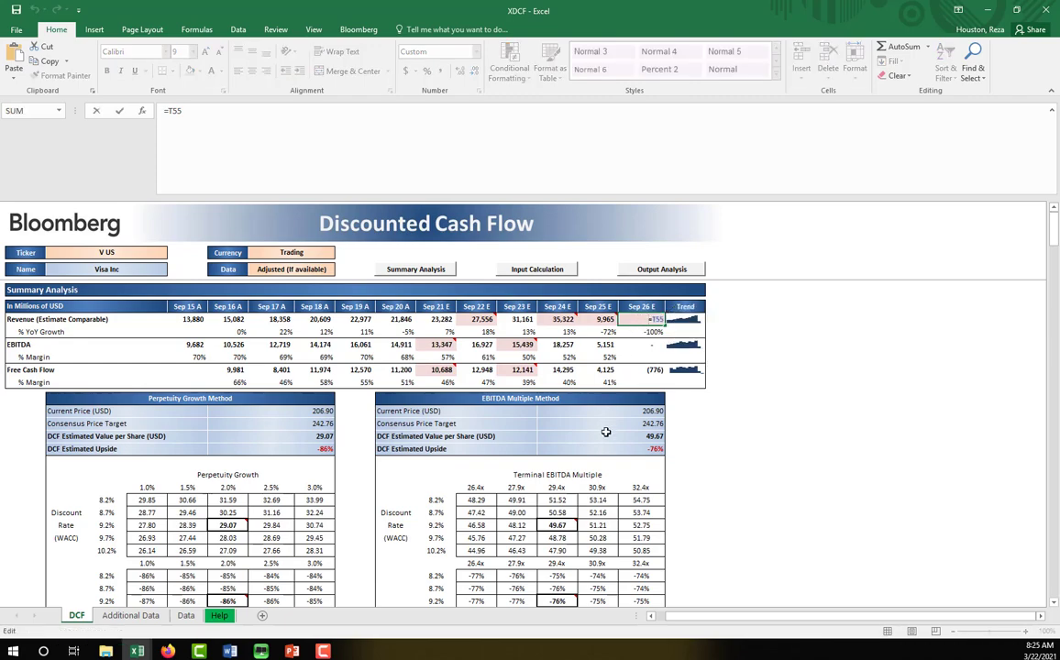
pyautogui.scroll(-14, 605, 431)
pyautogui.scroll(3, 605, 456)
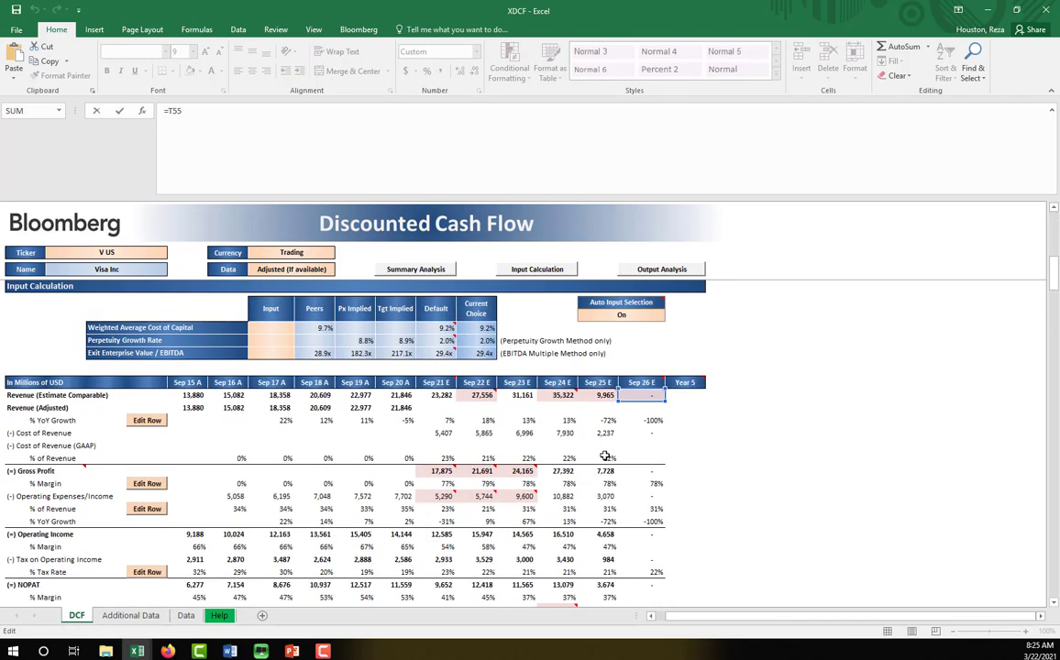
pyautogui.scroll(9, 634, 347)
pyautogui.press('Escape')
pyautogui.scroll(-6, 637, 385)
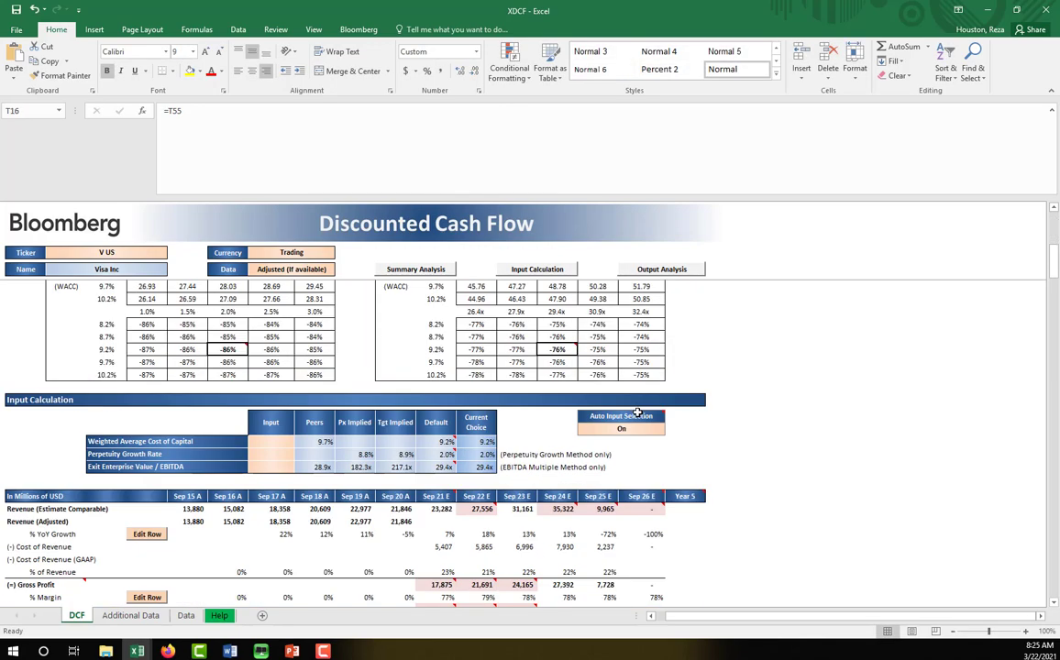
# Inspect the formulas behind the Sep 26 E revenue and the Sep 25 E and Sep 26 E YoY growth in the Input Calculation section.
pyautogui.scroll(-4, 636, 403)
pyautogui.doubleClick(632, 366)
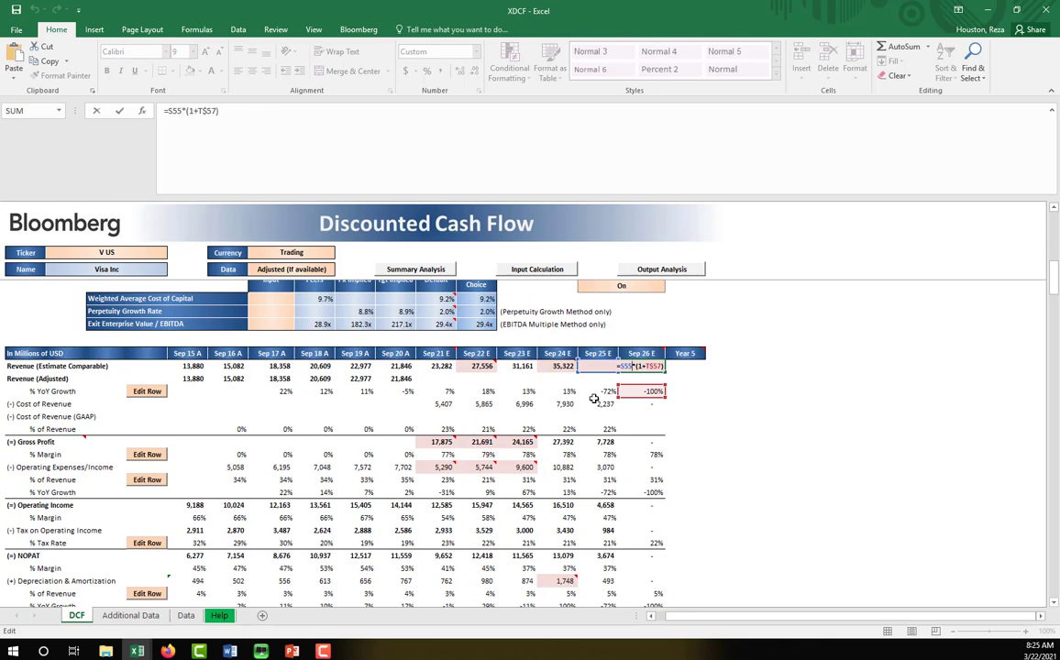
pyautogui.press('Escape')
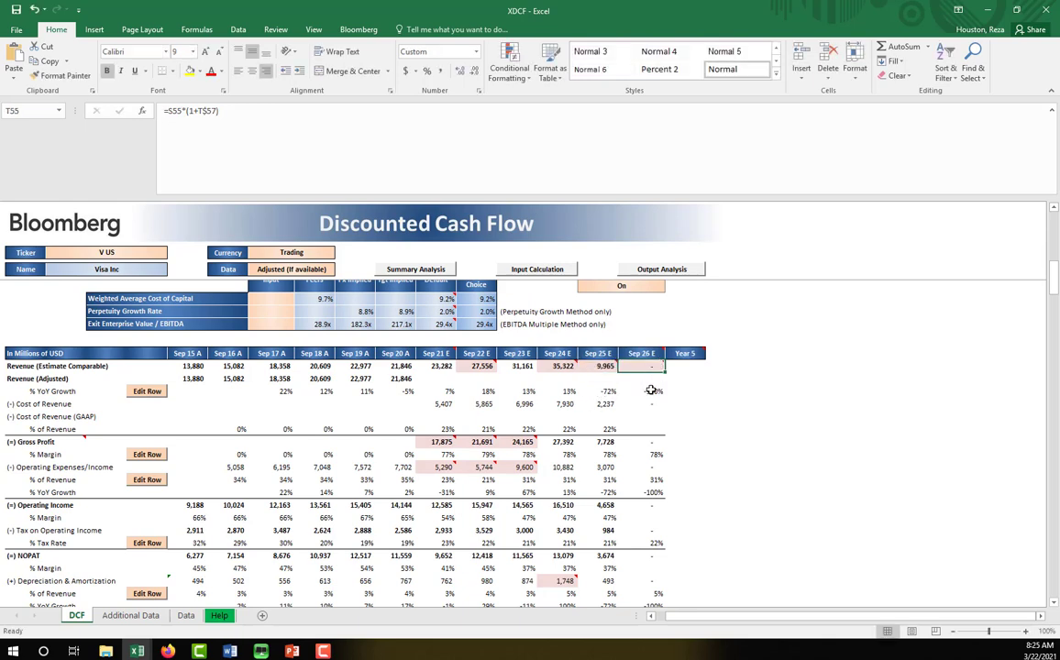
pyautogui.click(595, 390)
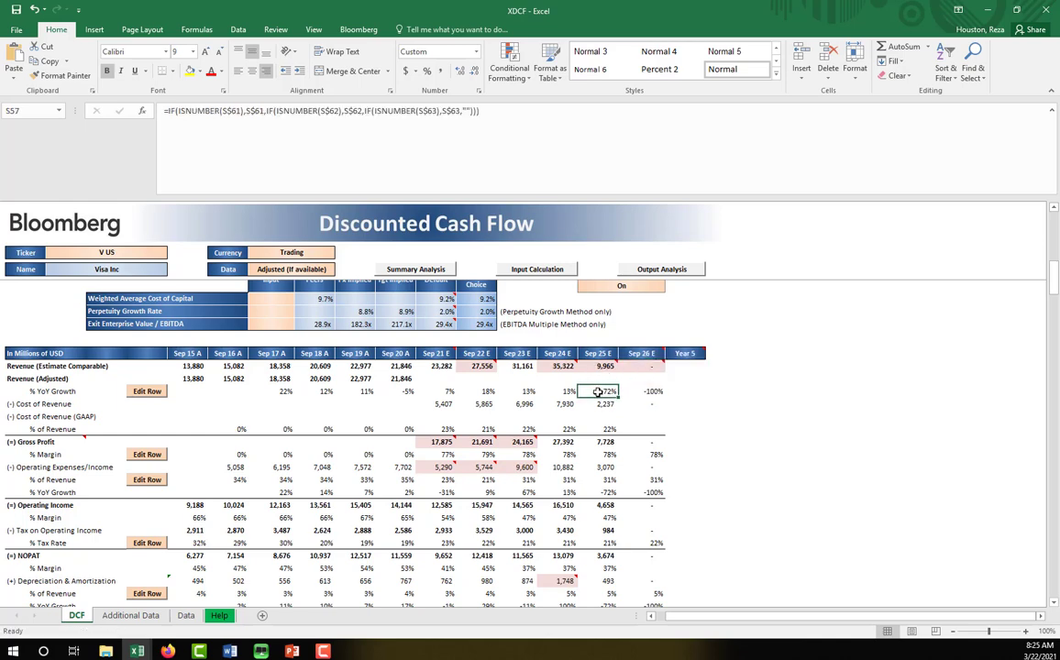
pyautogui.doubleClick(598, 390)
pyautogui.press('Escape')
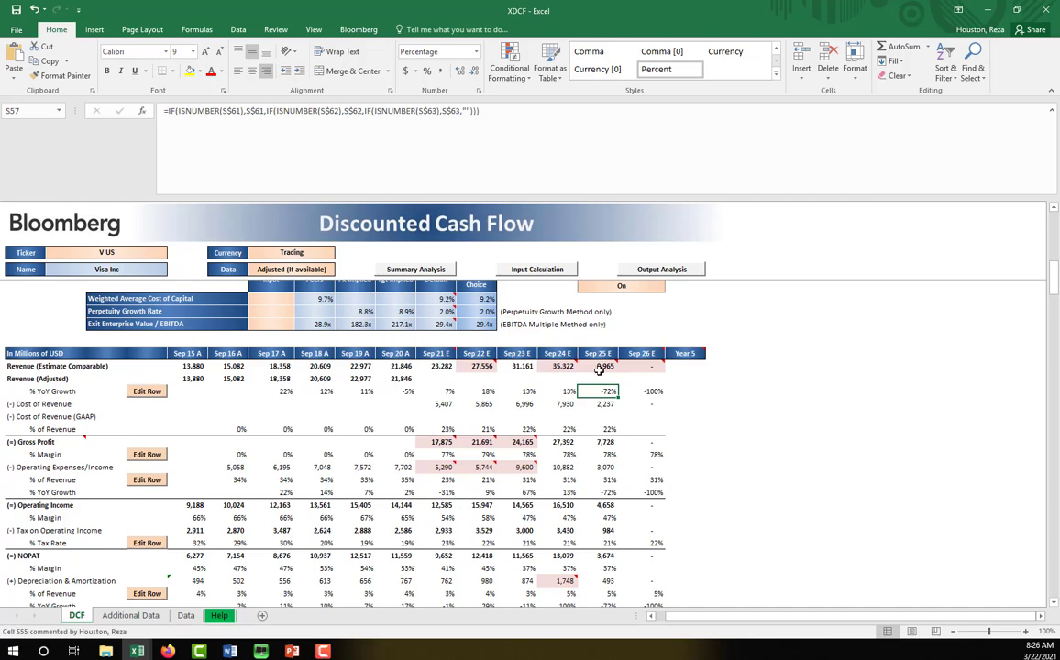
pyautogui.click(644, 390)
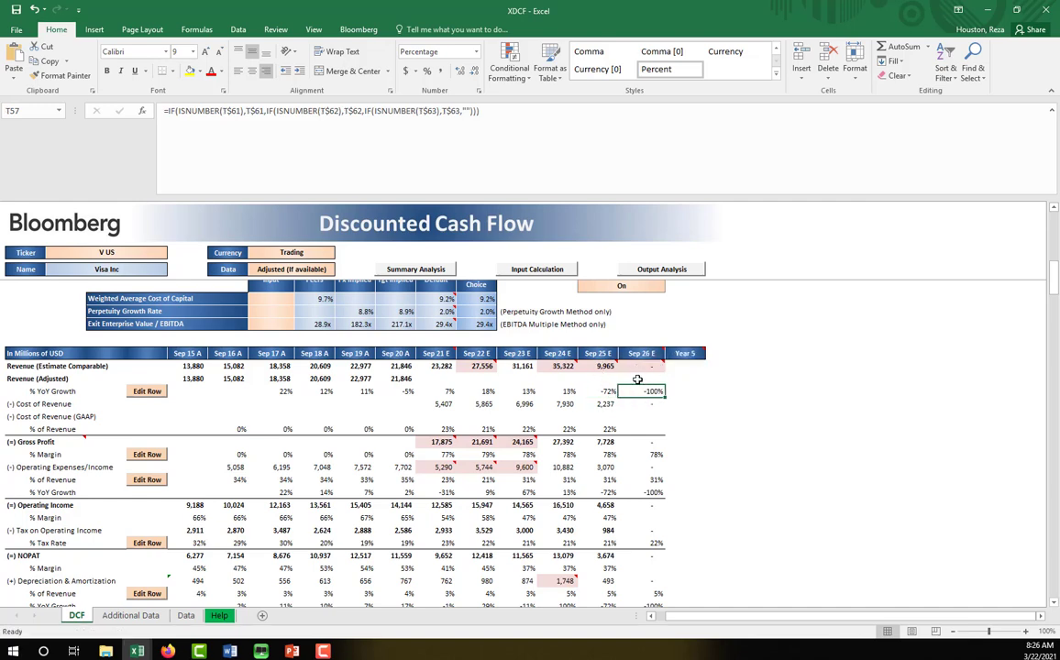
# Override the revenue % YoY Growth for both Sep 25 E and Sep 26 E with 2%.
pyautogui.click(603, 393)
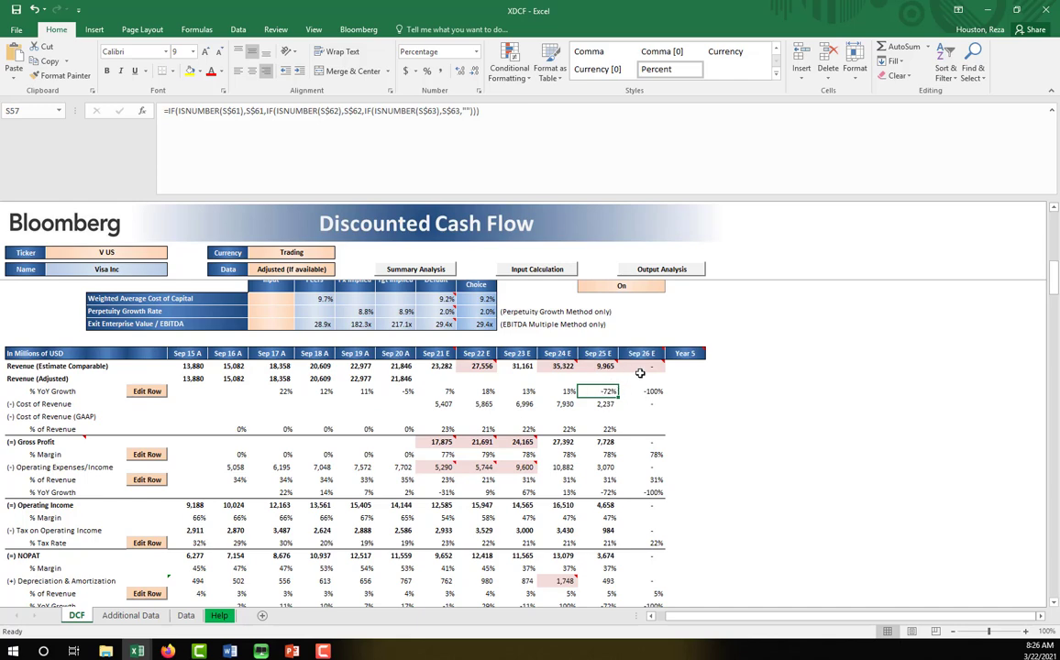
pyautogui.moveTo(640, 363)
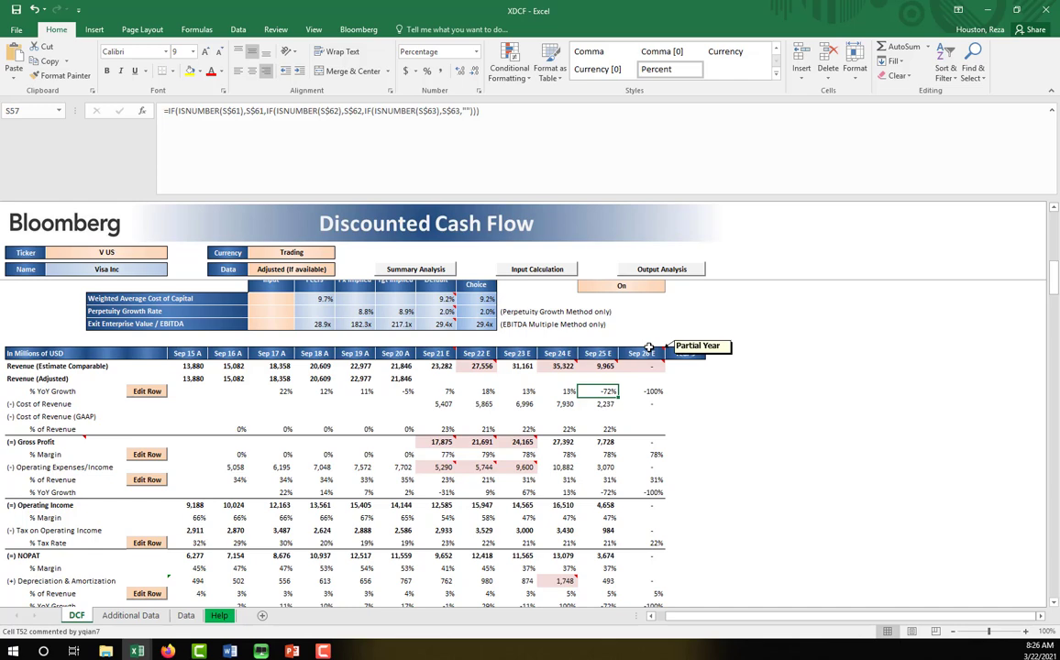
pyautogui.write('2')
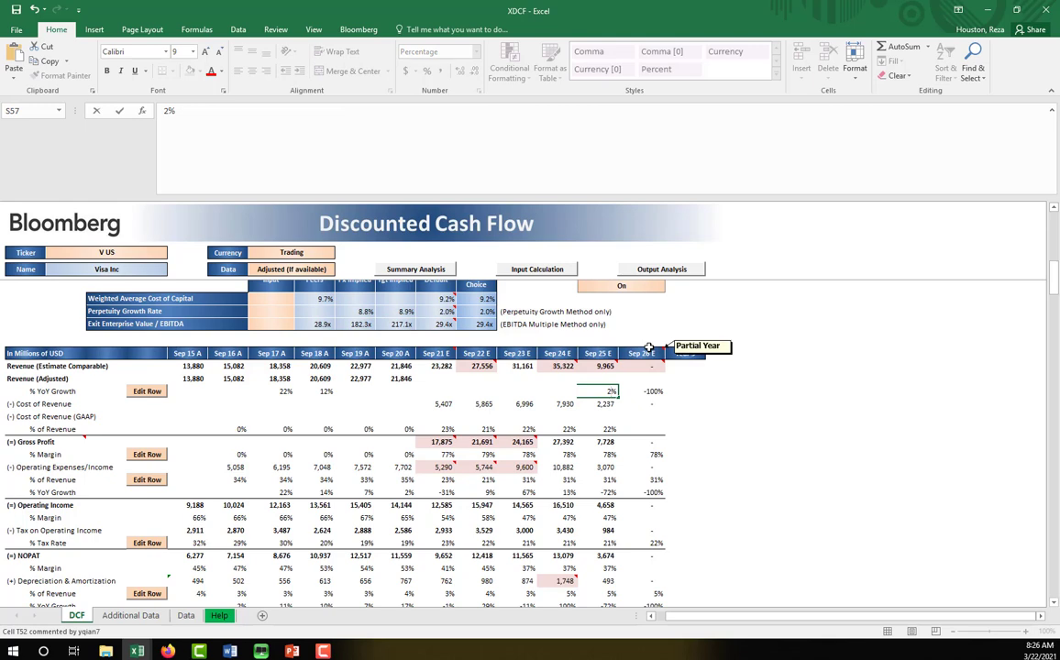
pyautogui.press('Tab')
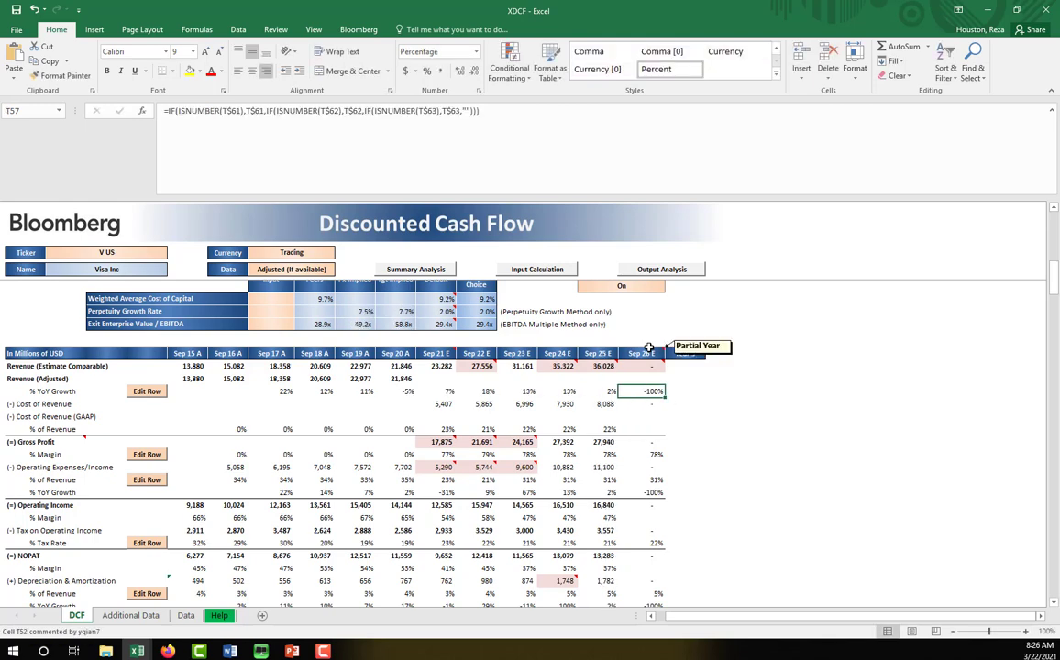
pyautogui.write('2')
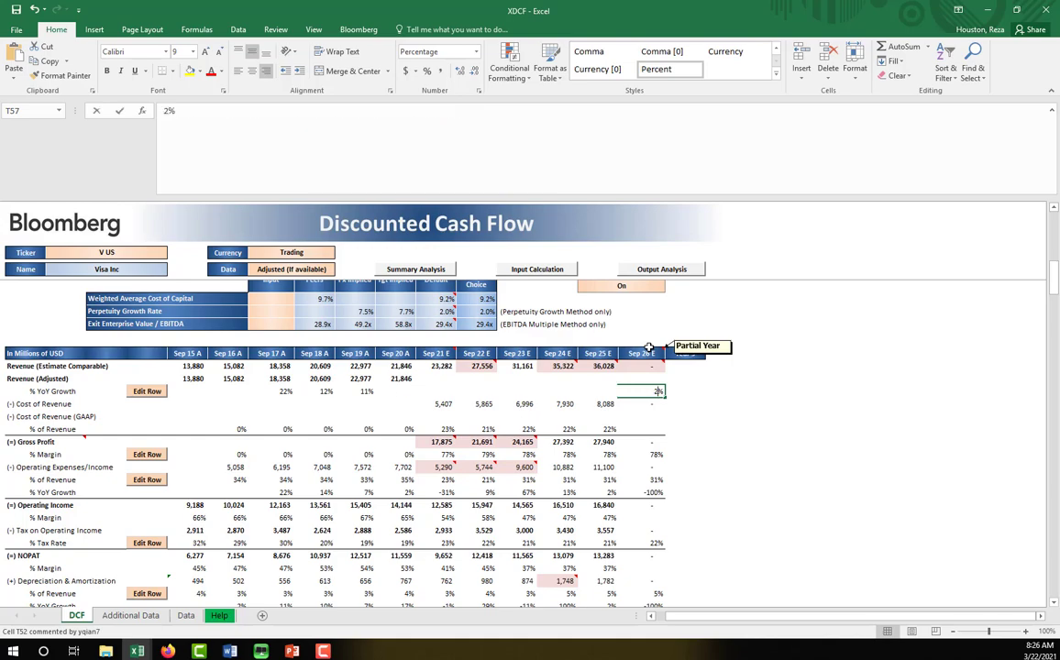
pyautogui.press('Return')
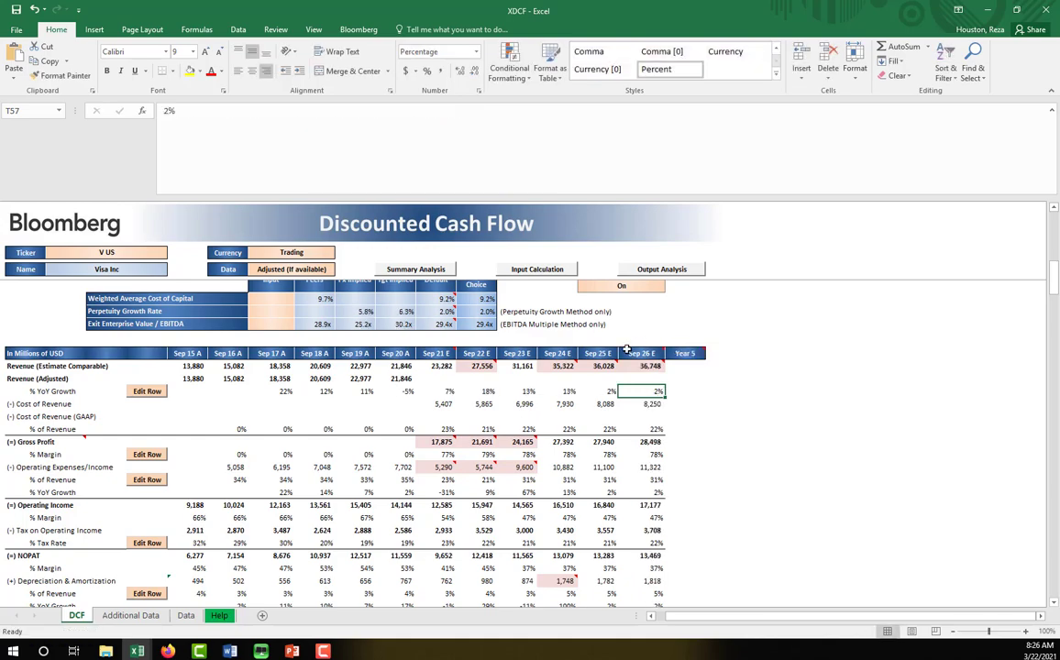
# Check the Sep 26 E revenue in the Summary Analysis and the Perpetuity Growth table's value per share at 2.0% growth and 9.2% WACC.
pyautogui.scroll(6, 536, 328)
pyautogui.scroll(4, 548, 361)
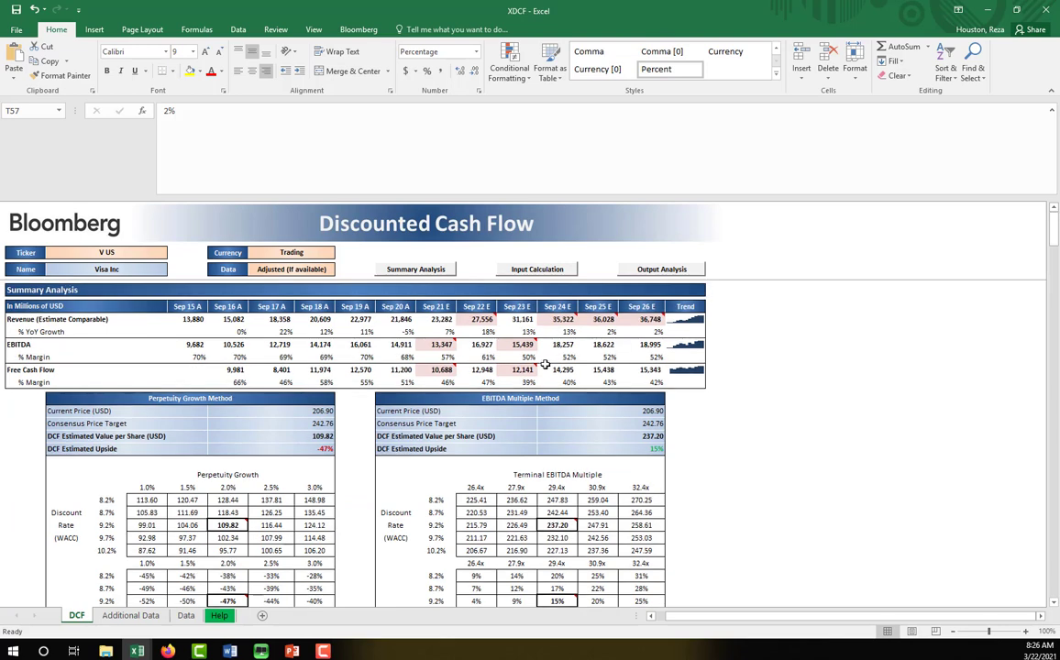
pyautogui.click(647, 320)
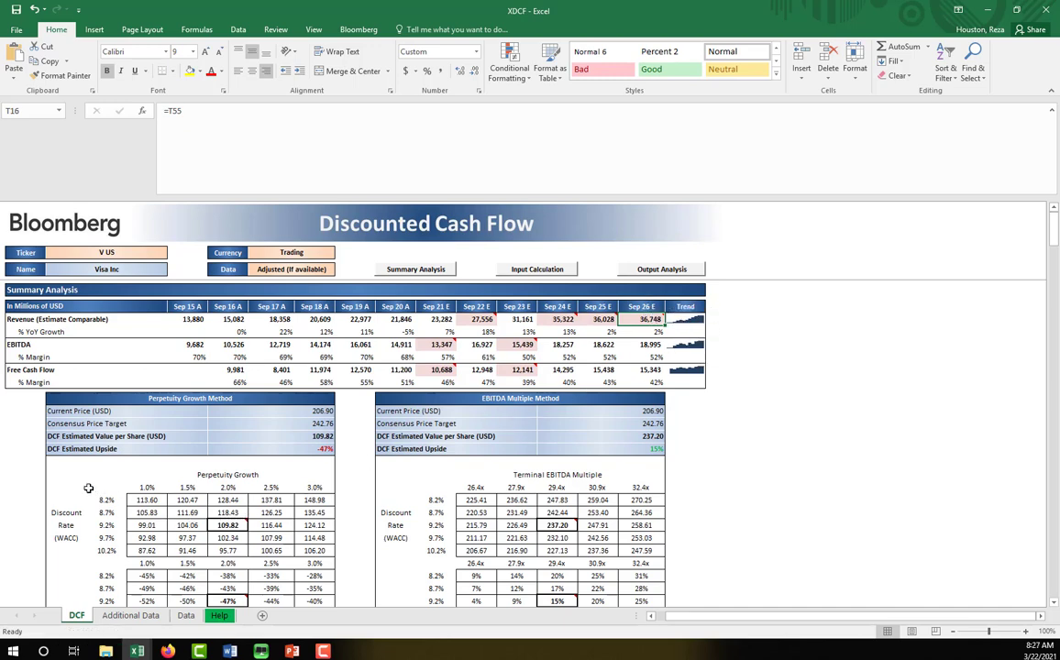
pyautogui.moveTo(62, 481); pyautogui.dragTo(317, 550)
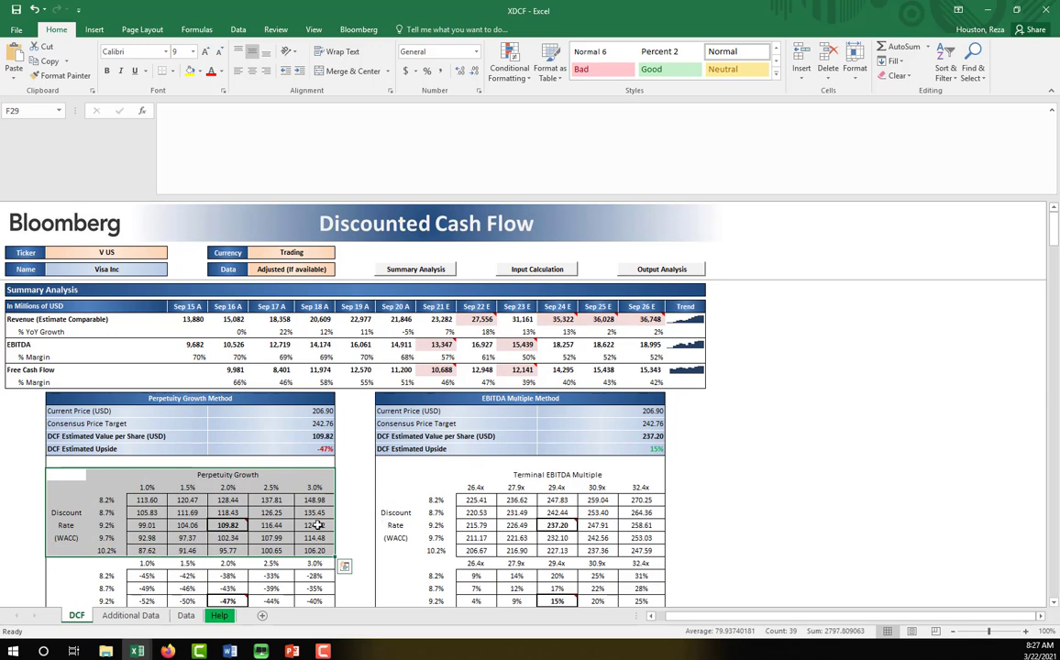
pyautogui.moveTo(226, 517)
pyautogui.moveTo(229, 525)
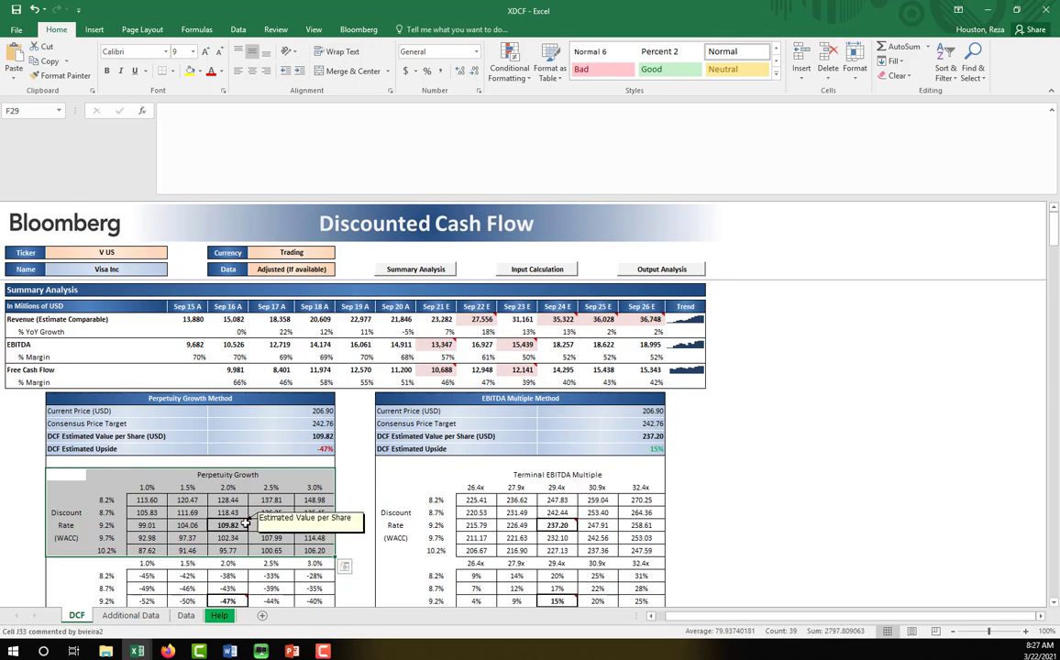
# Copy the Perpetuity Growth value-per-share table into the Research Report Template workbook at A81, pasting values with source formatting.
pyautogui.moveTo(66, 473); pyautogui.dragTo(305, 550)
pyautogui.hotkey('ctrl', 'c')
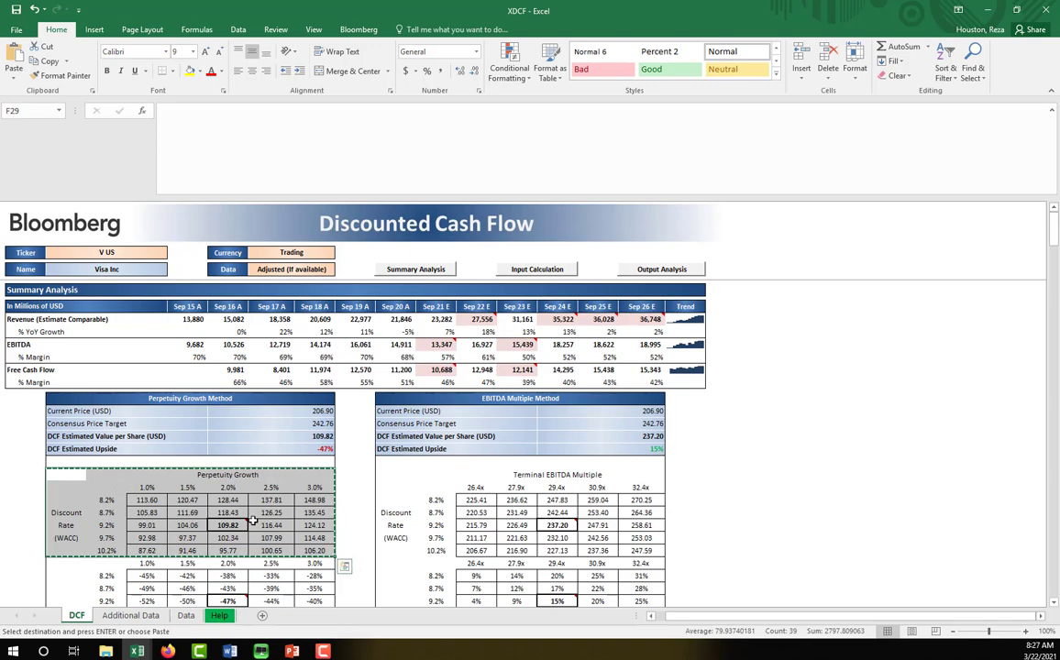
pyautogui.scroll(-1, 514, 530)
pyautogui.scroll(-1, 513, 530)
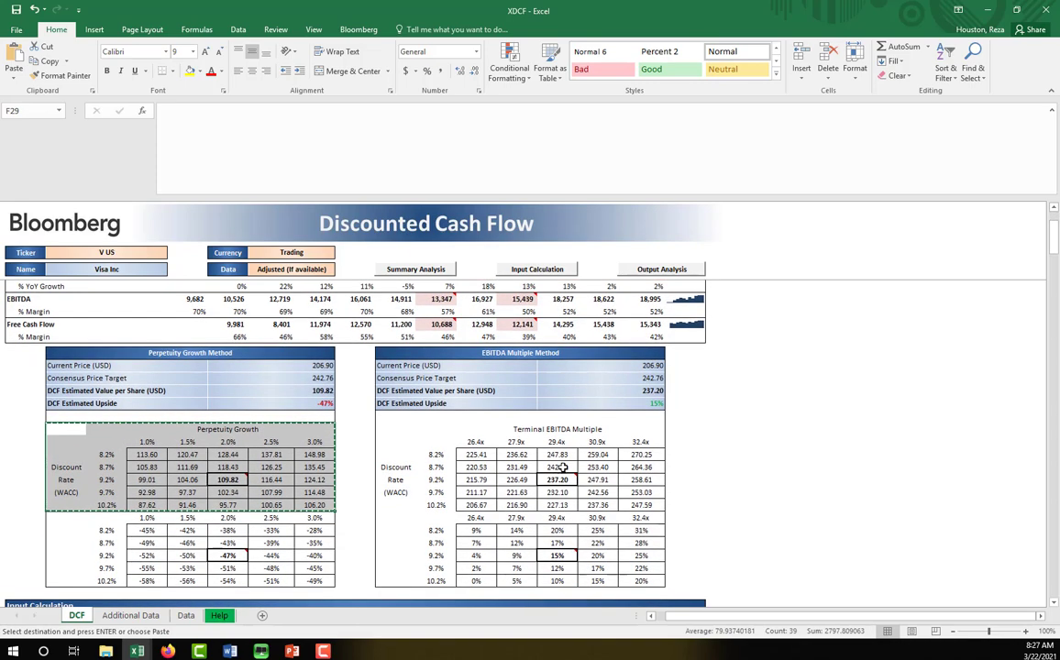
pyautogui.moveTo(558, 477)
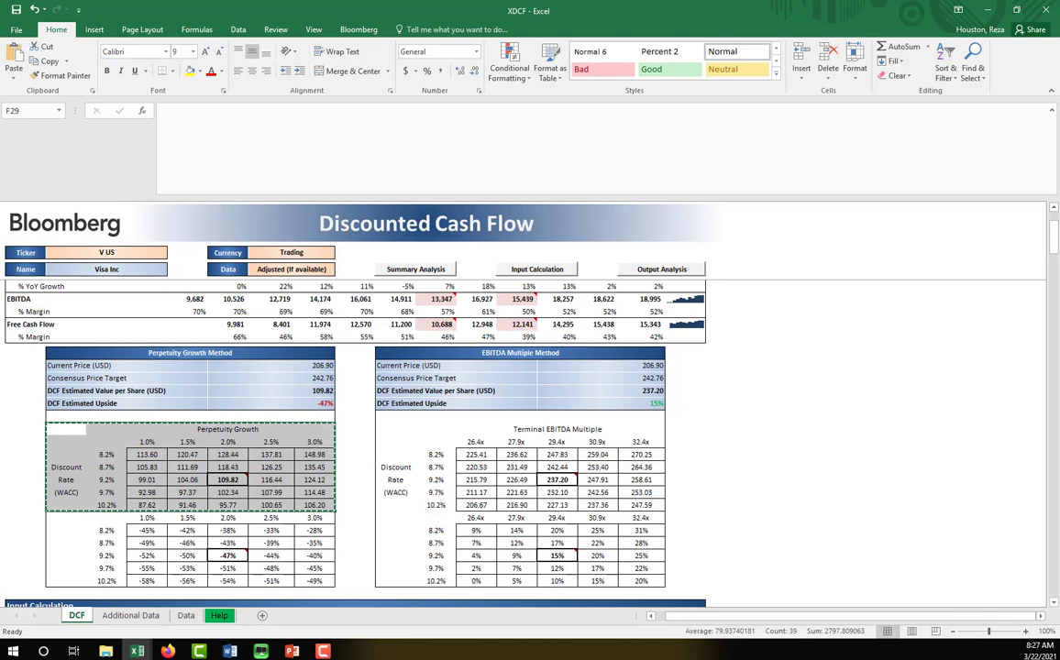
pyautogui.hotkey('alt', 'Tab')
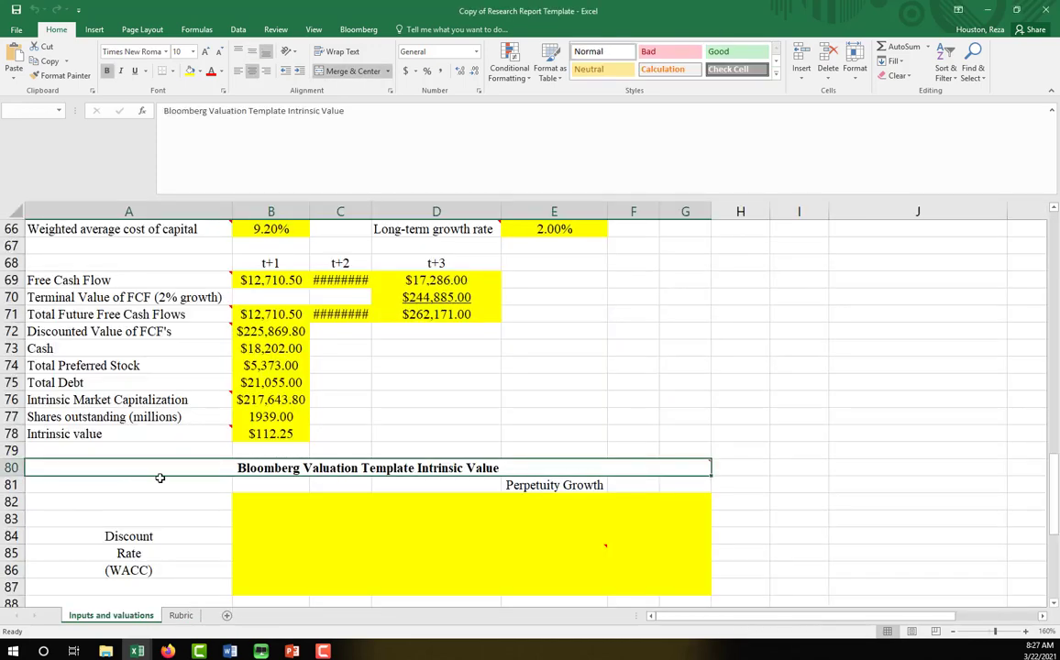
pyautogui.click(159, 478)
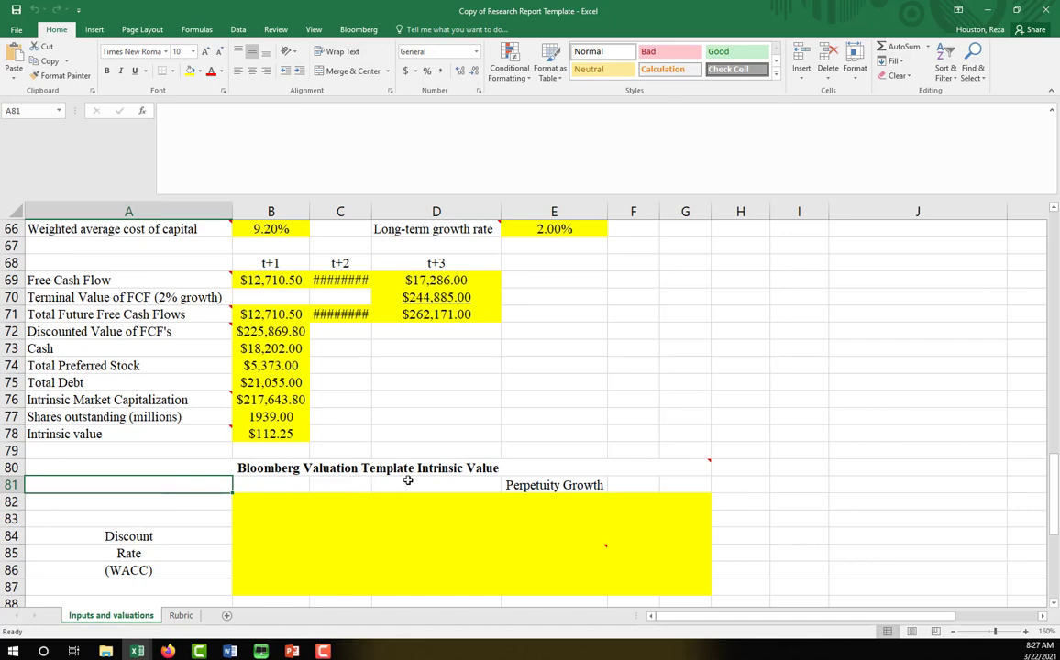
pyautogui.hotkey('ctrl', 'v')
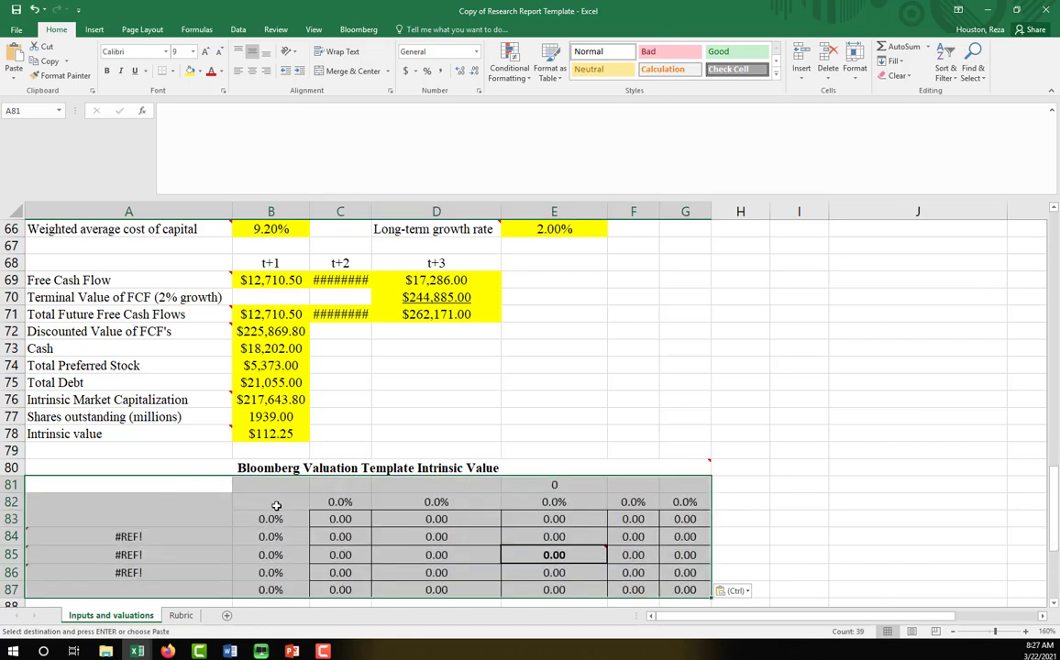
pyautogui.click(14, 79)
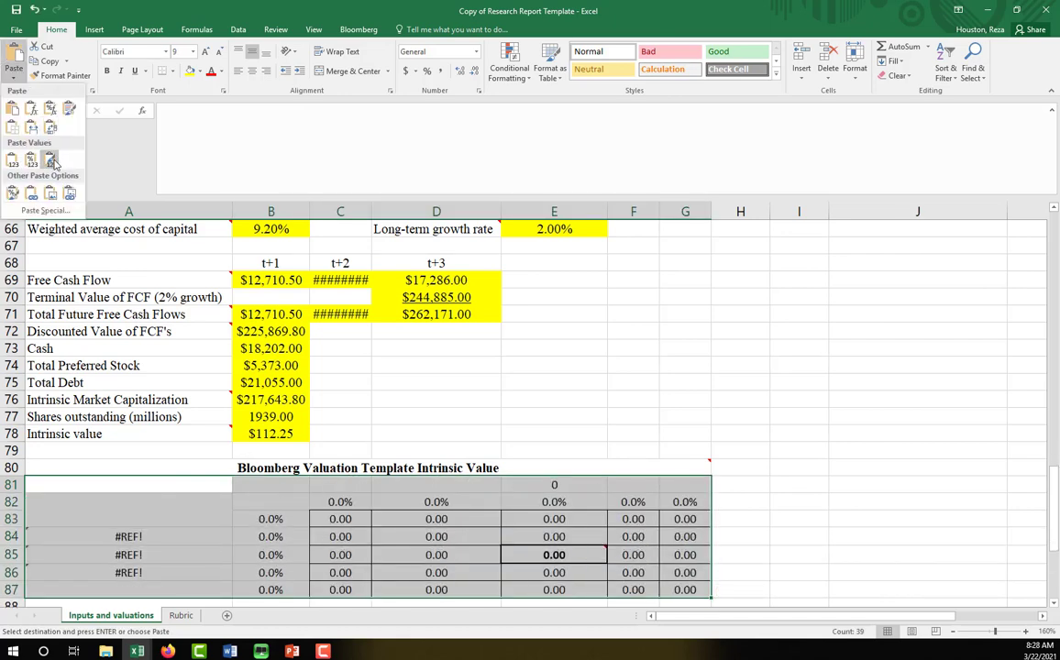
pyautogui.click(50, 160)
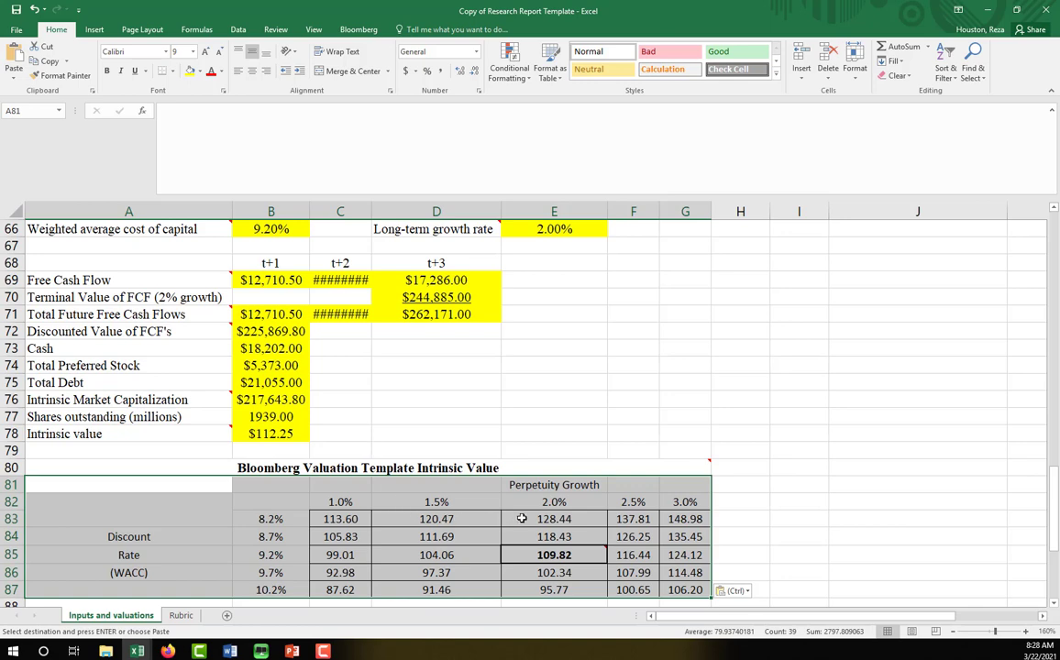
# Highlight in yellow the pasted intrinsic value at 2.0% perpetuity growth and 9.2% WACC in E85.
pyautogui.click(579, 553)
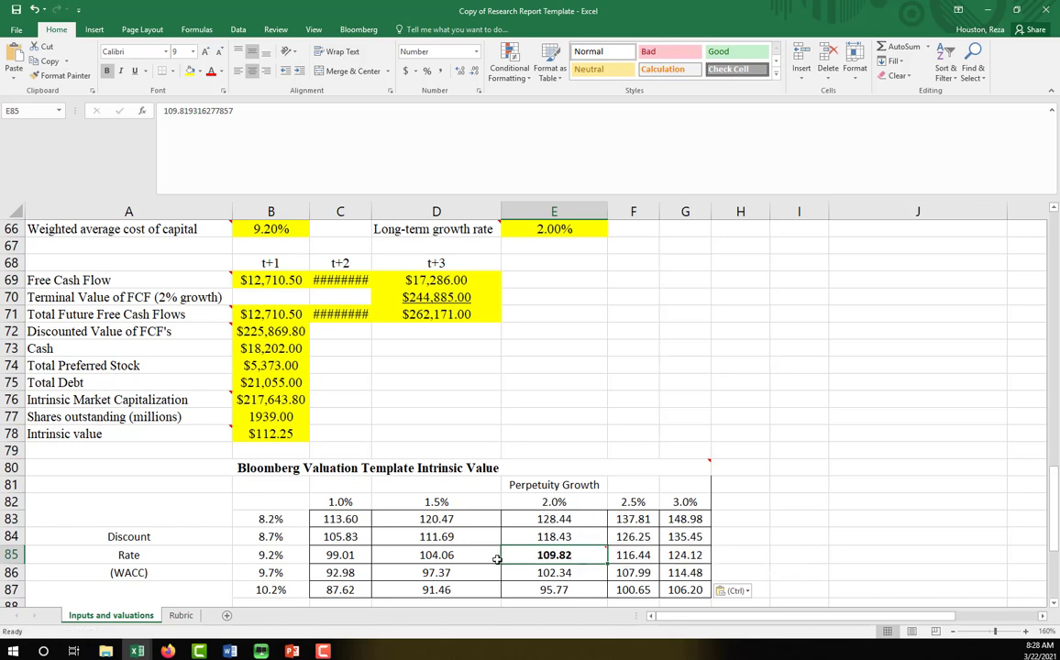
pyautogui.click(189, 71)
pyautogui.scroll(9, 505, 448)
pyautogui.scroll(-11, 504, 452)
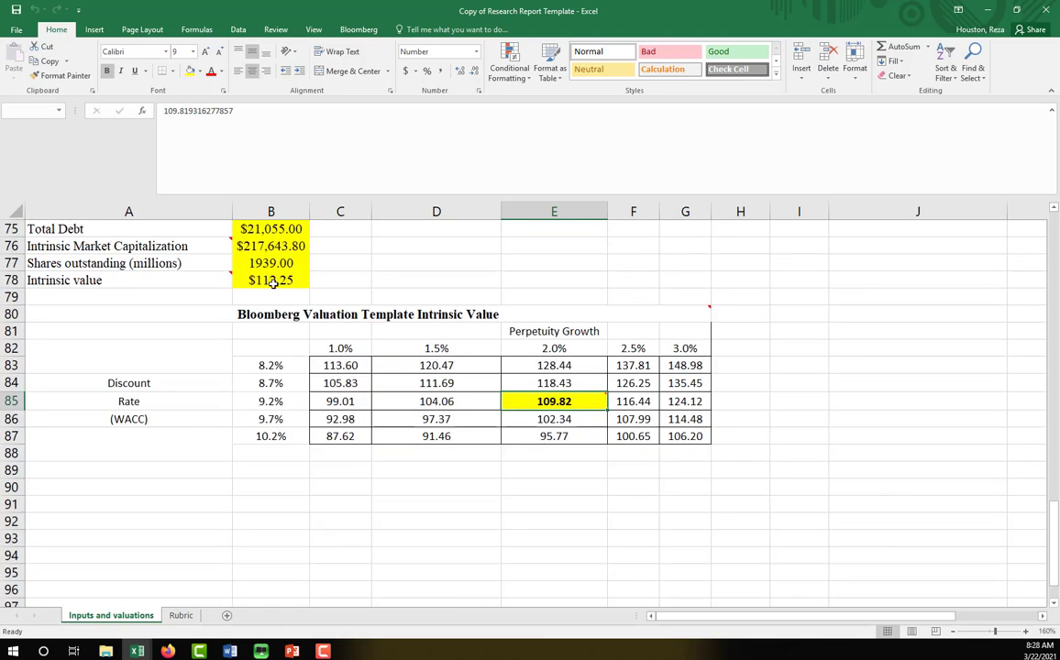
# Look up Visa's current price in the XDCF workbook and enter 206.90 as the Current Share Price in the research report's E4.
pyautogui.scroll(8, 438, 362)
pyautogui.scroll(15, 440, 365)
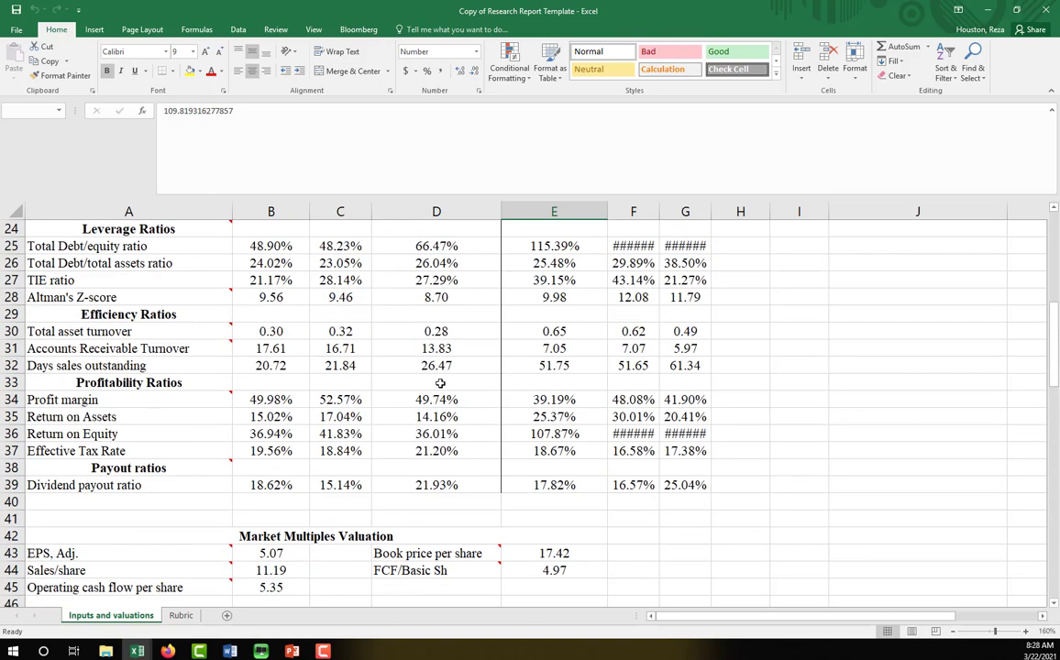
pyautogui.hotkey('alt', 'Tab')
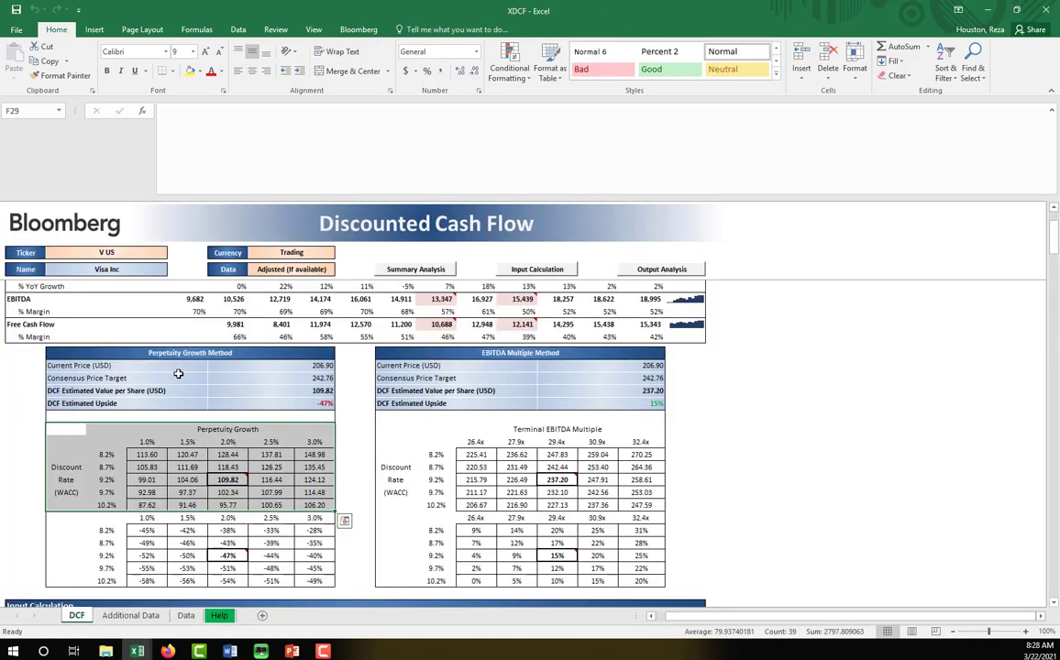
pyautogui.click(283, 367)
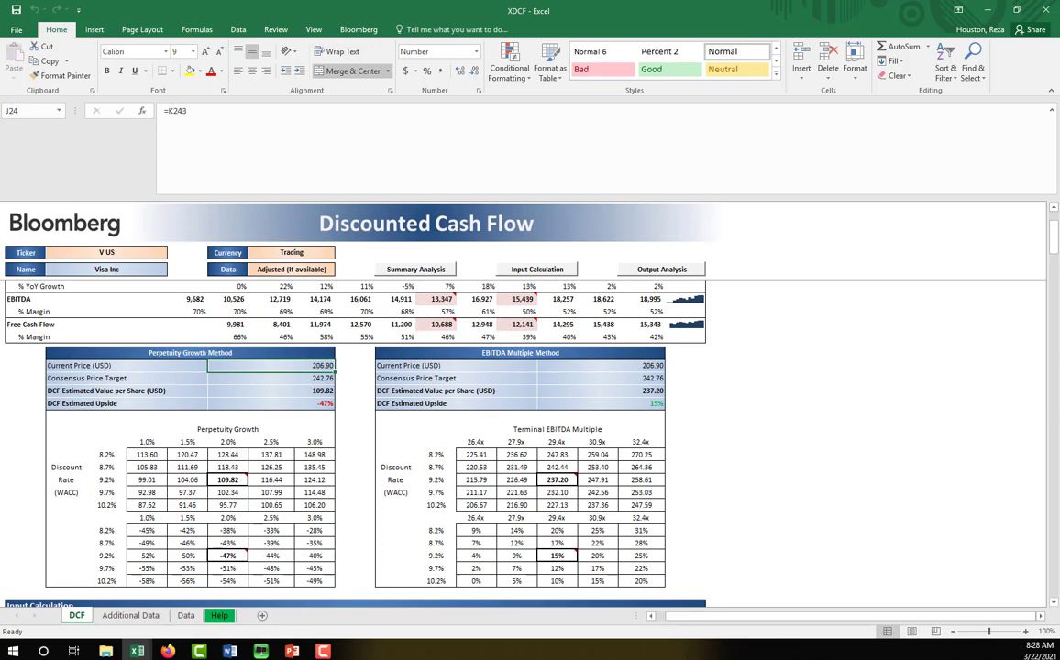
pyautogui.hotkey('alt', 'Tab')
pyautogui.scroll(2, 311, 440)
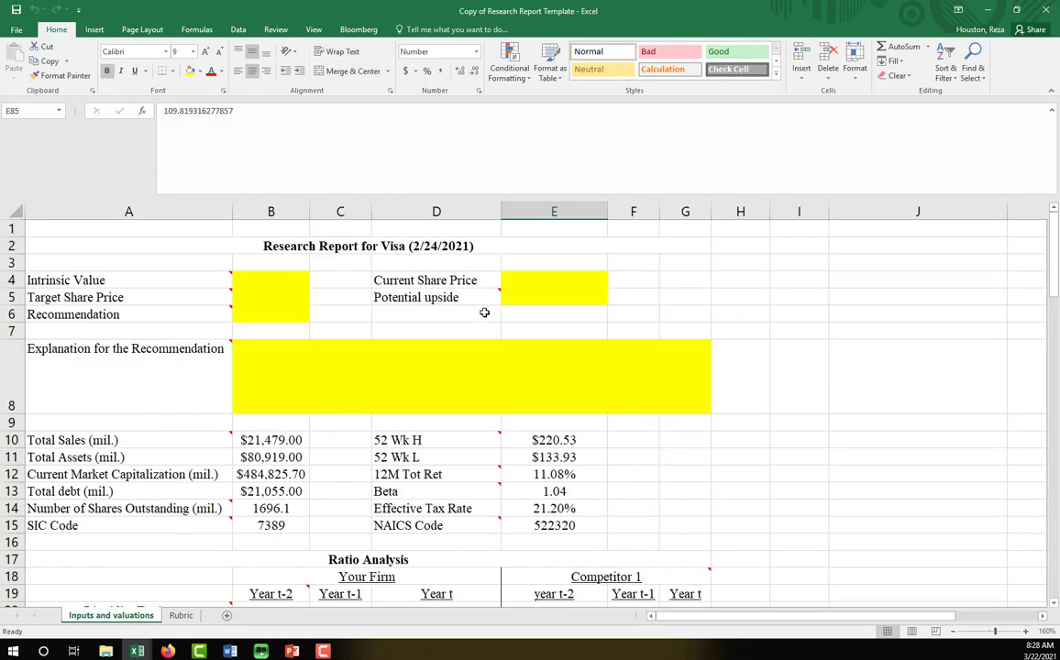
pyautogui.click(538, 280)
pyautogui.write('206.90')
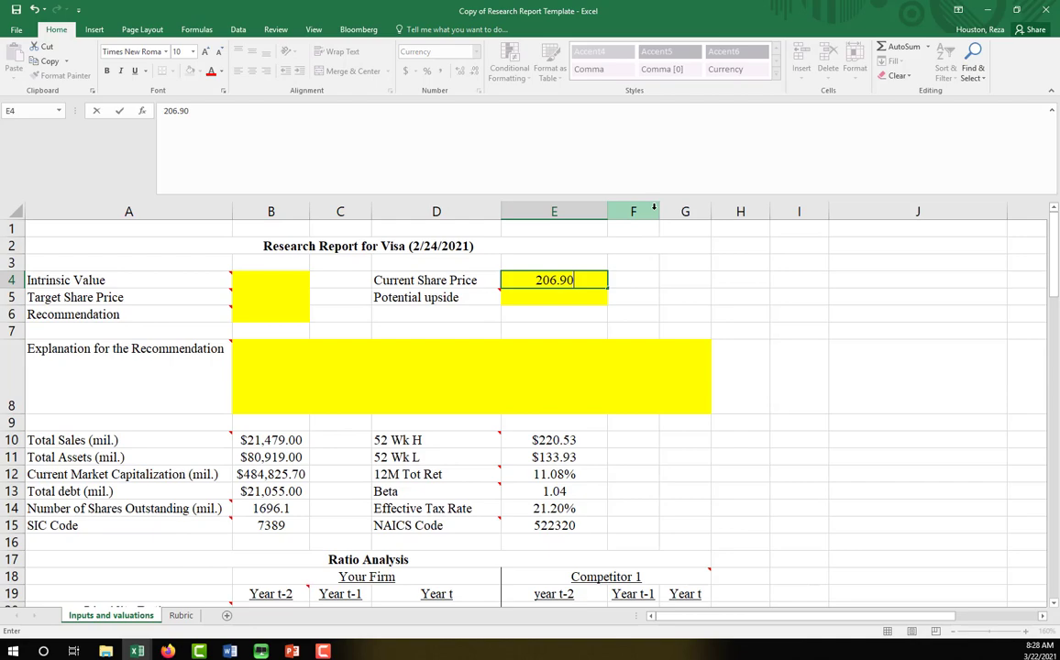
pyautogui.hotkey('ctrl', 'Return')
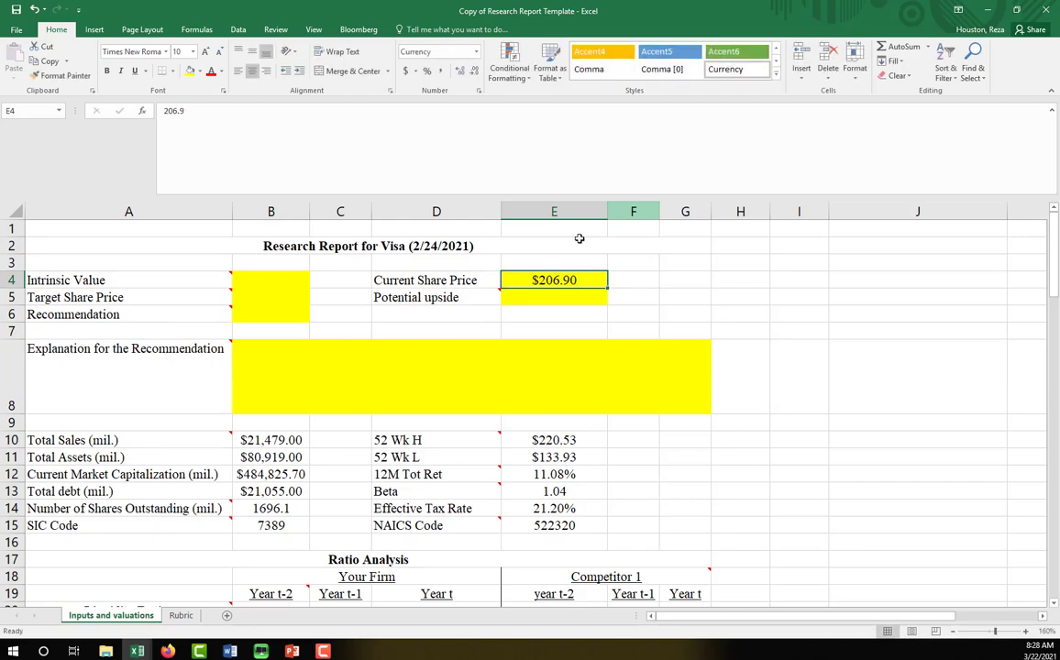
# Highlight in green the intrinsic values based on the four market multiples, in B56:B57 and E56:E57.
pyautogui.click(263, 278)
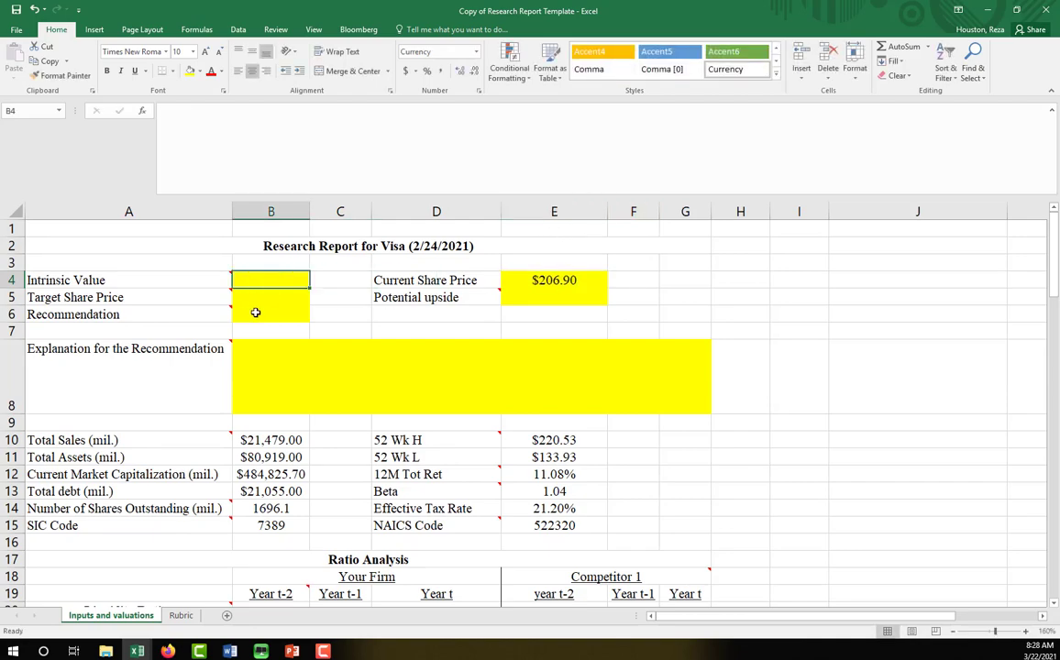
pyautogui.scroll(-6, 423, 364)
pyautogui.scroll(-10, 430, 384)
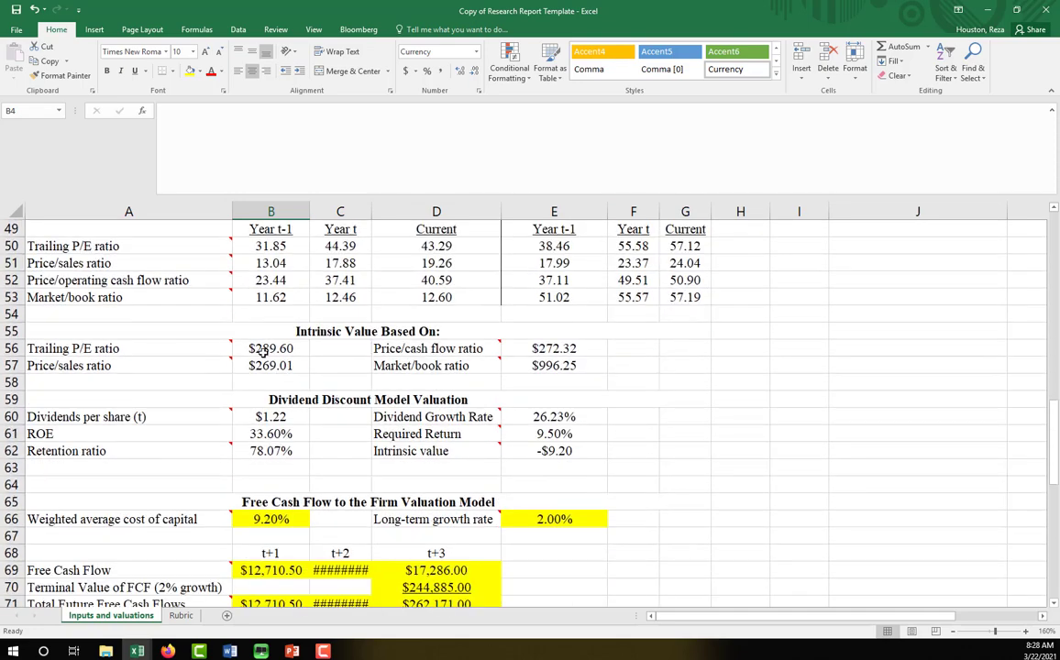
pyautogui.moveTo(263, 351); pyautogui.dragTo(294, 365)
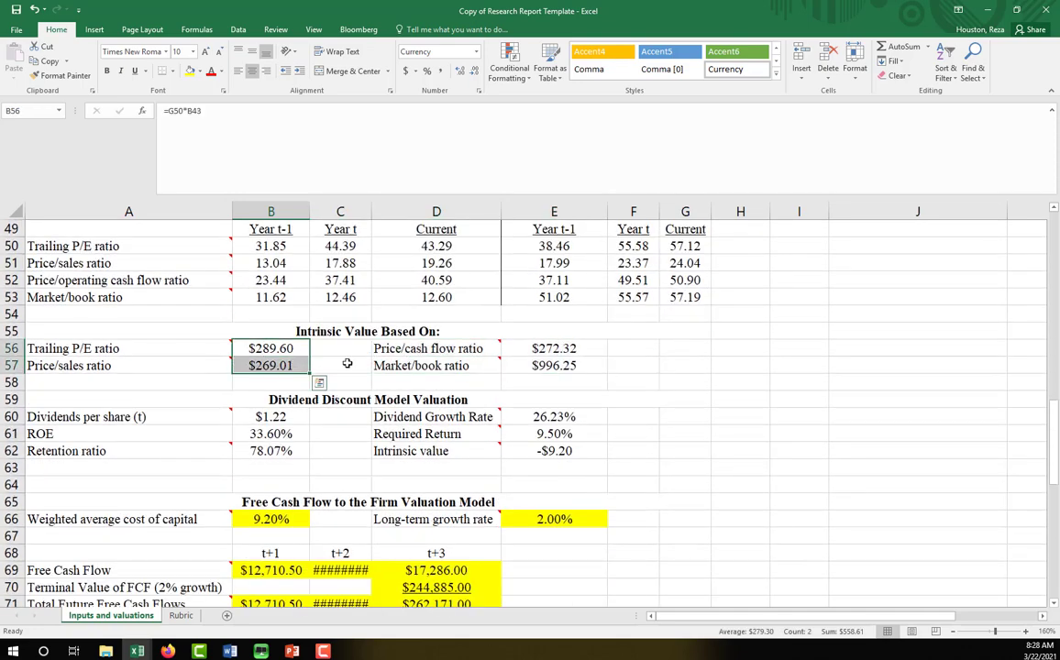
pyautogui.moveTo(550, 349); pyautogui.dragTo(550, 366)
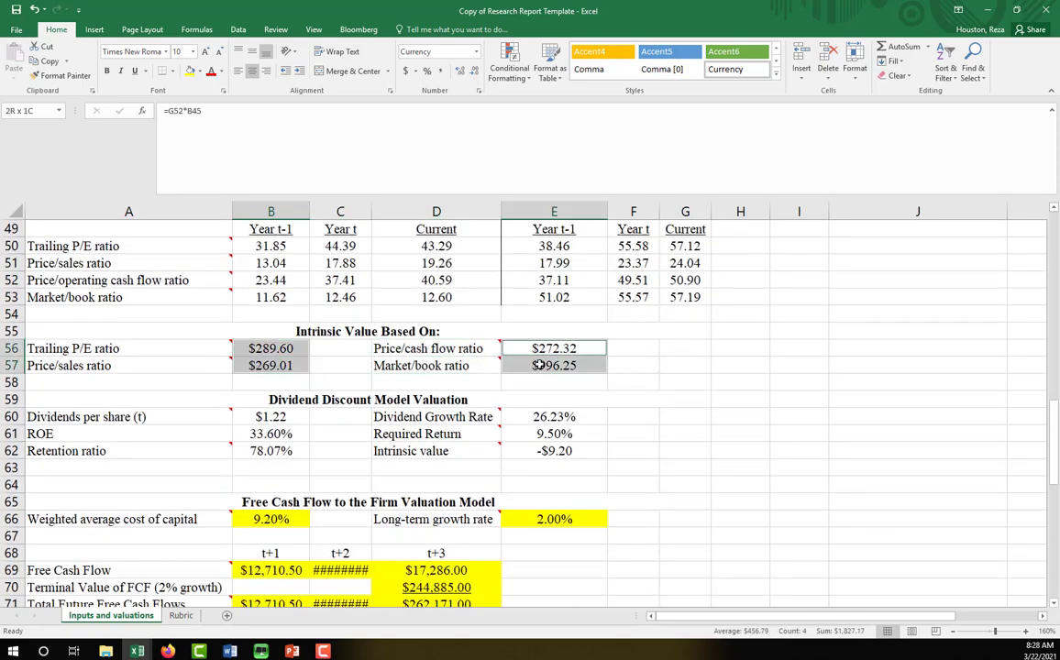
pyautogui.click(198, 73)
pyautogui.click(221, 167)
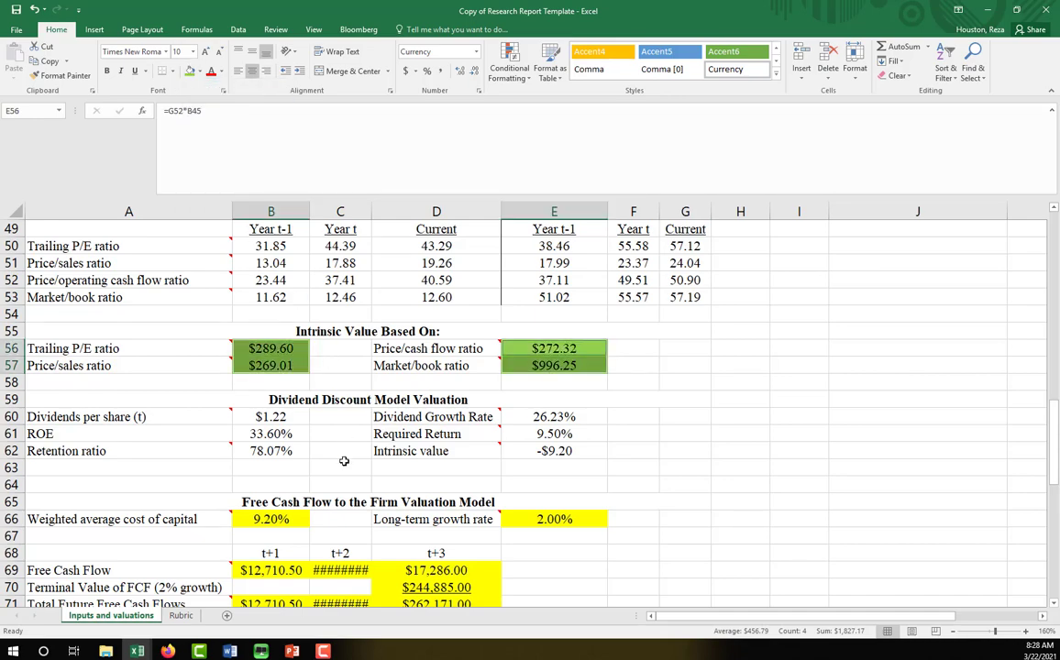
# Widen column C so the t+2 free cash flow figures display in full.
pyautogui.scroll(-3, 352, 512)
pyautogui.click(334, 212)
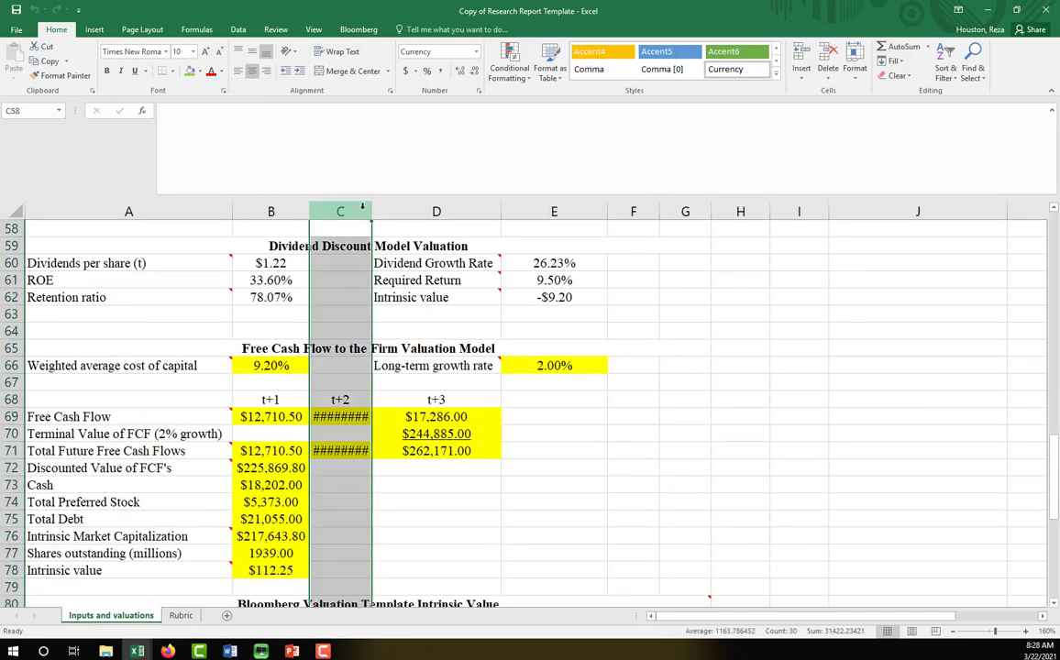
pyautogui.moveTo(372, 209); pyautogui.dragTo(394, 212)
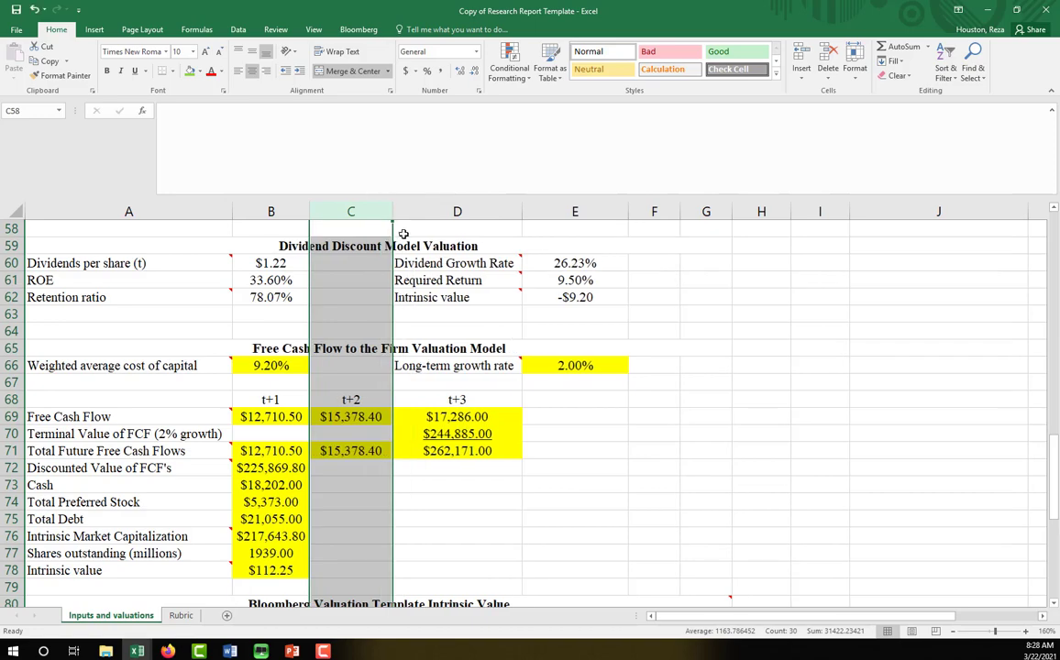
# Highlight in green the dividend discount, free cash flow and Bloomberg template intrinsic values in E62, B78 and E85.
pyautogui.click(568, 297)
pyautogui.click(189, 71)
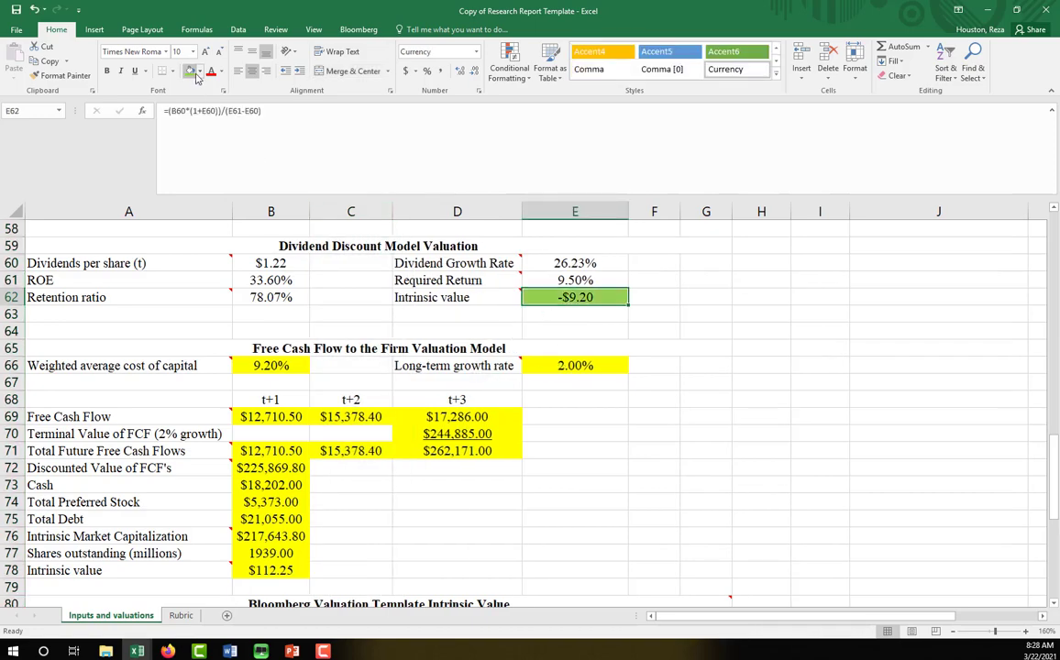
pyautogui.scroll(-4, 375, 304)
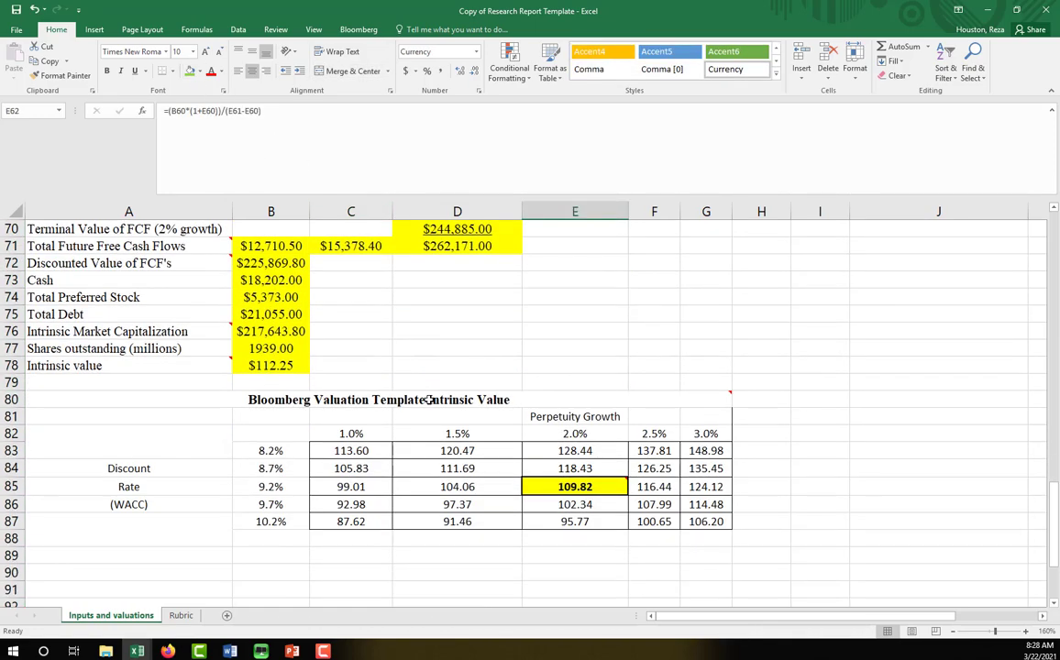
pyautogui.click(261, 367)
pyautogui.keyDown('ctrl'); pyautogui.click(568, 486); pyautogui.keyUp('ctrl')
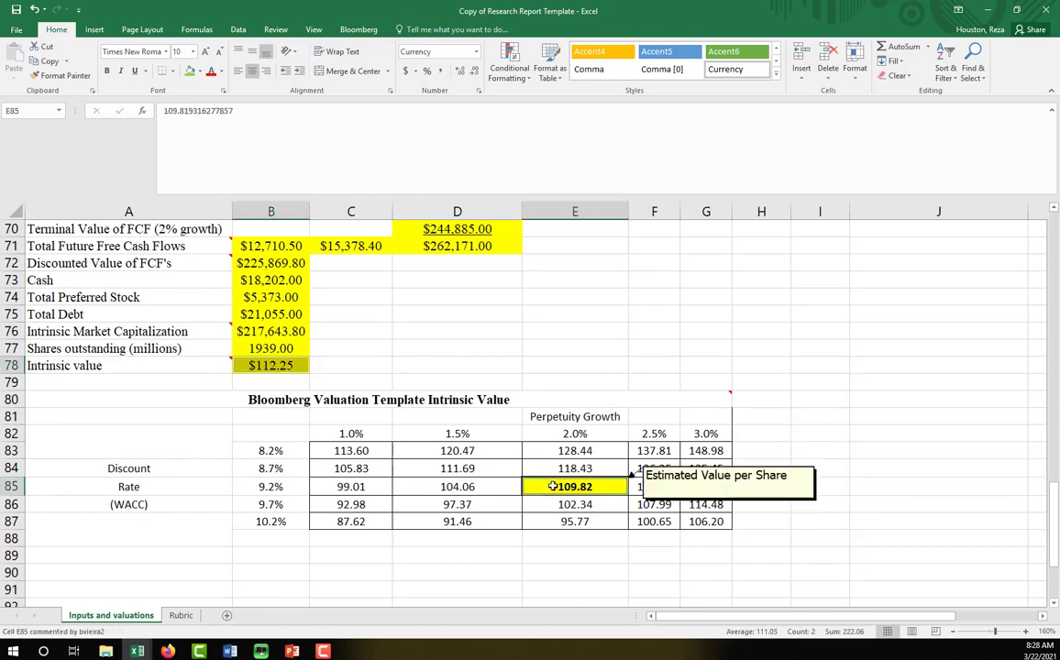
pyautogui.click(188, 71)
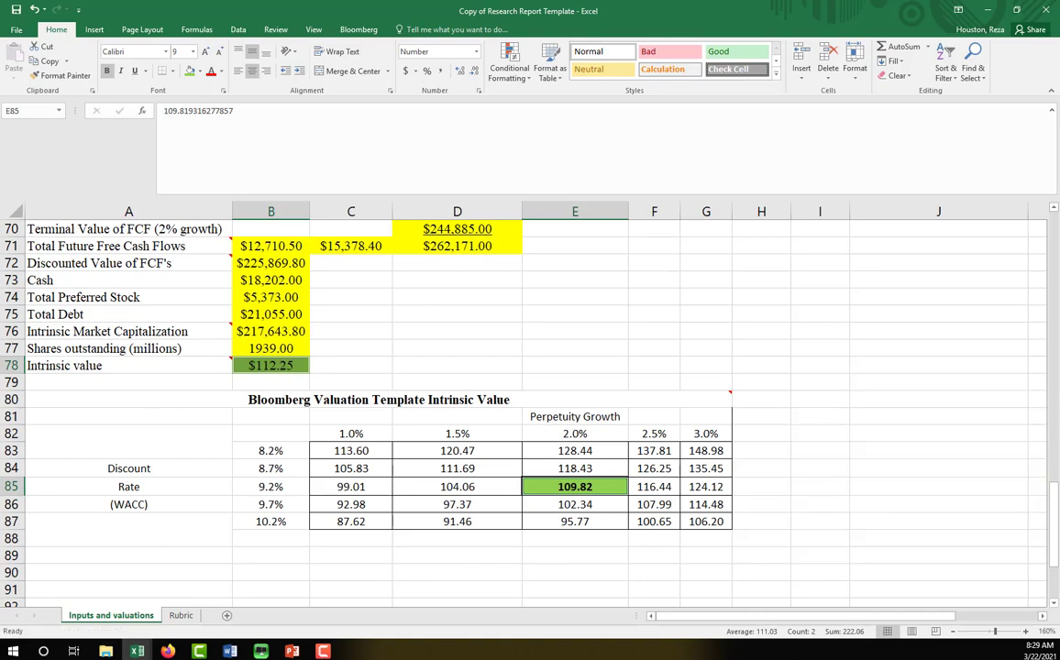
# Review the Terminal EBITDA Multiple value-per-share table in the XDCF workbook, and return to the research report.
pyautogui.hotkey('alt', 'Tab')
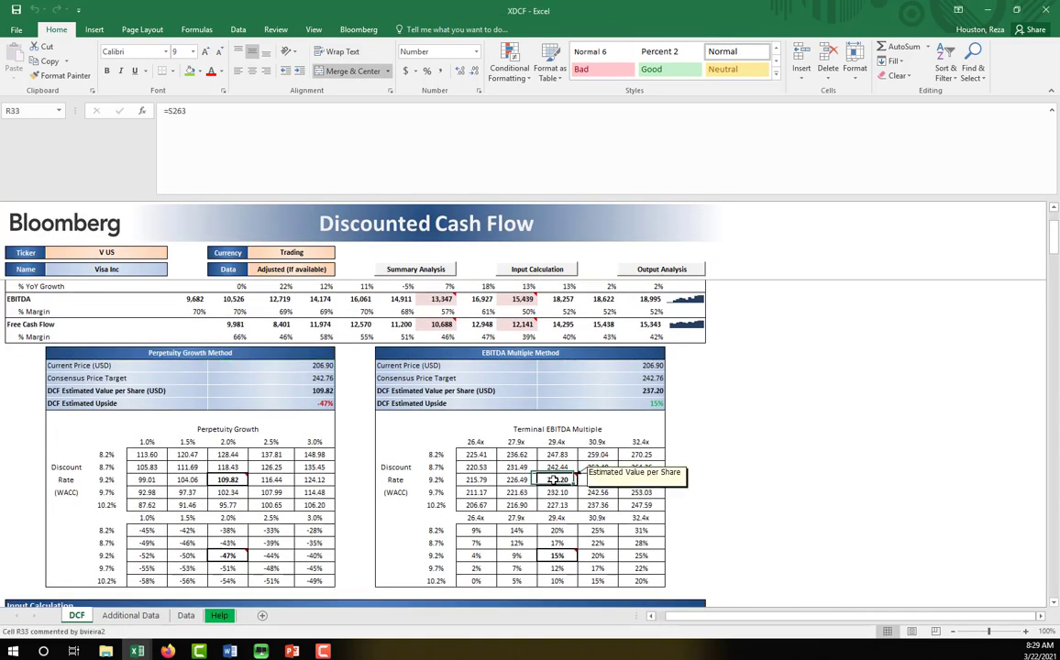
pyautogui.moveTo(380, 428); pyautogui.dragTo(626, 510)
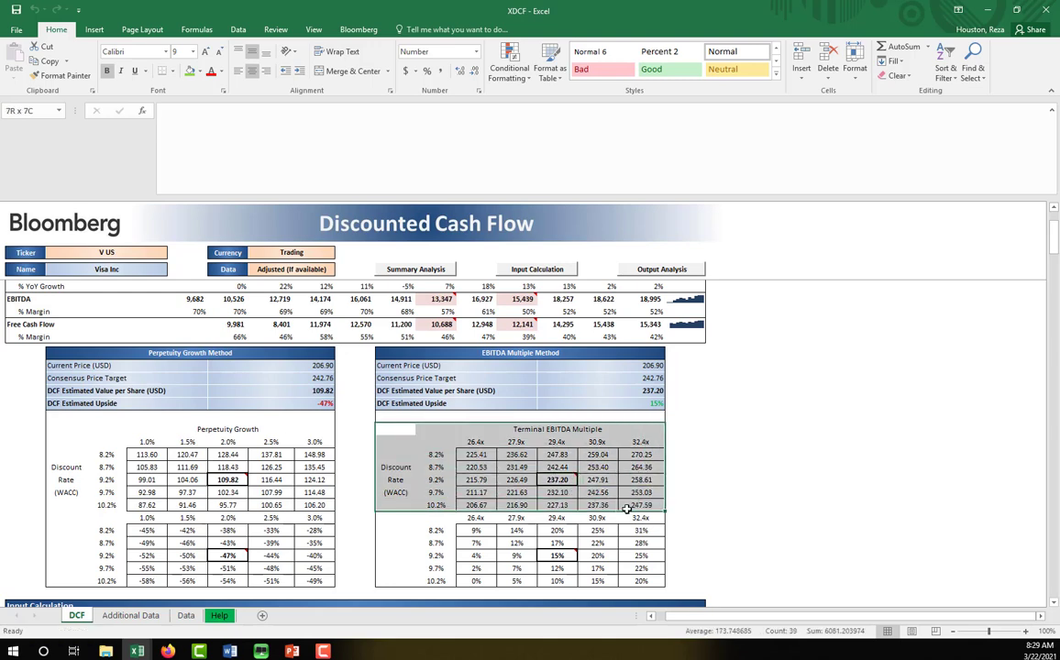
pyautogui.moveTo(626, 510); pyautogui.dragTo(619, 505)
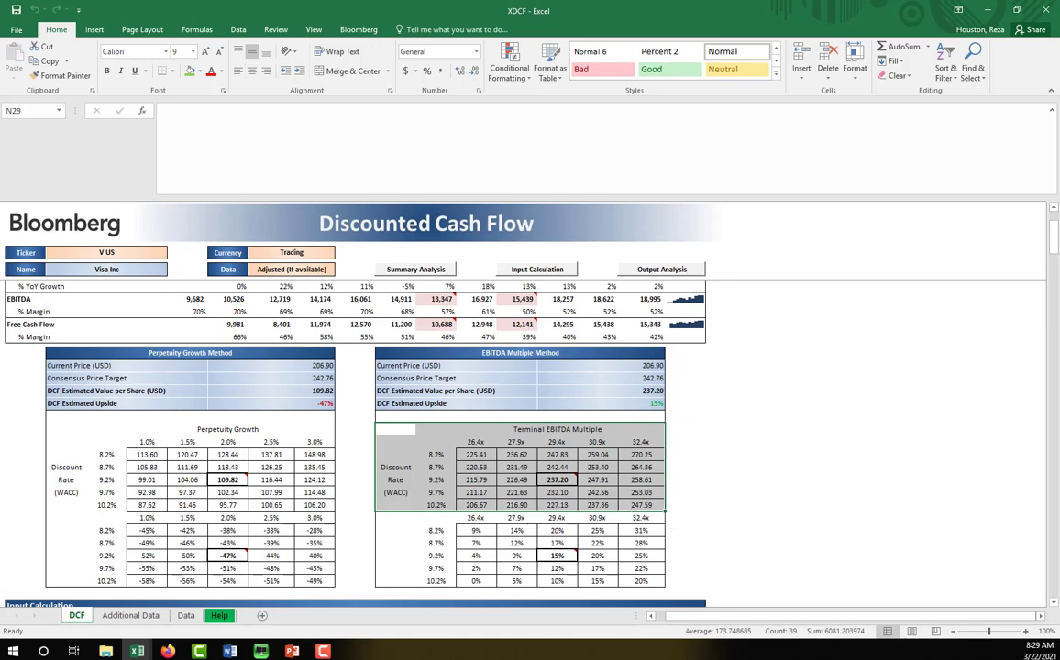
pyautogui.hotkey('alt', 'Tab')
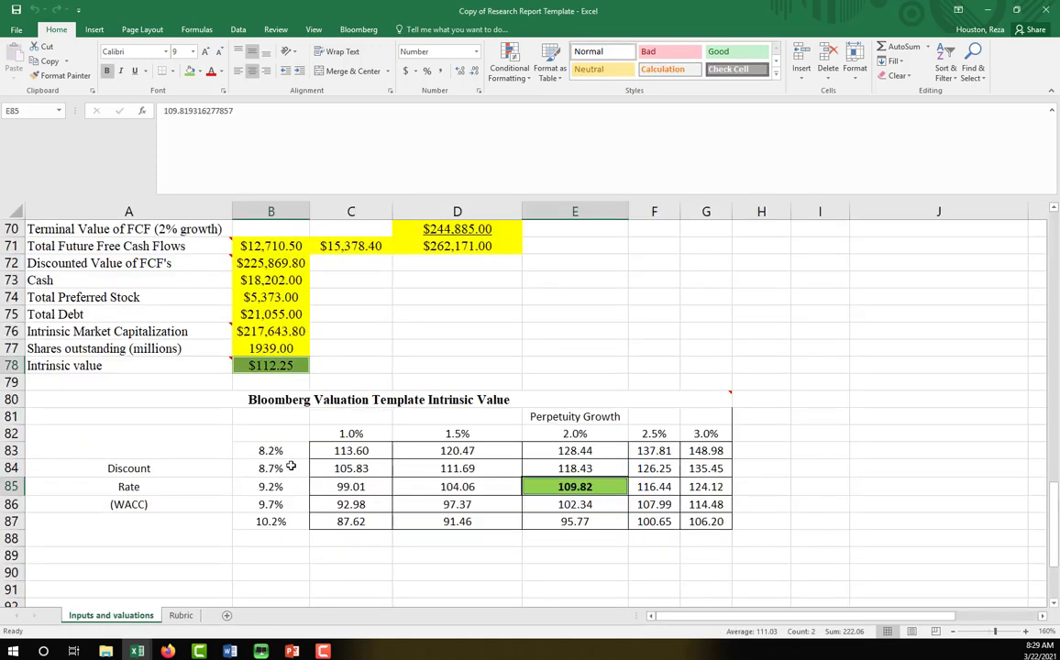
# Review the green-highlighted intrinsic values in the valuation sections and return to the empty Intrinsic Value cell B4.
pyautogui.scroll(3, 289, 467)
pyautogui.scroll(4, 292, 470)
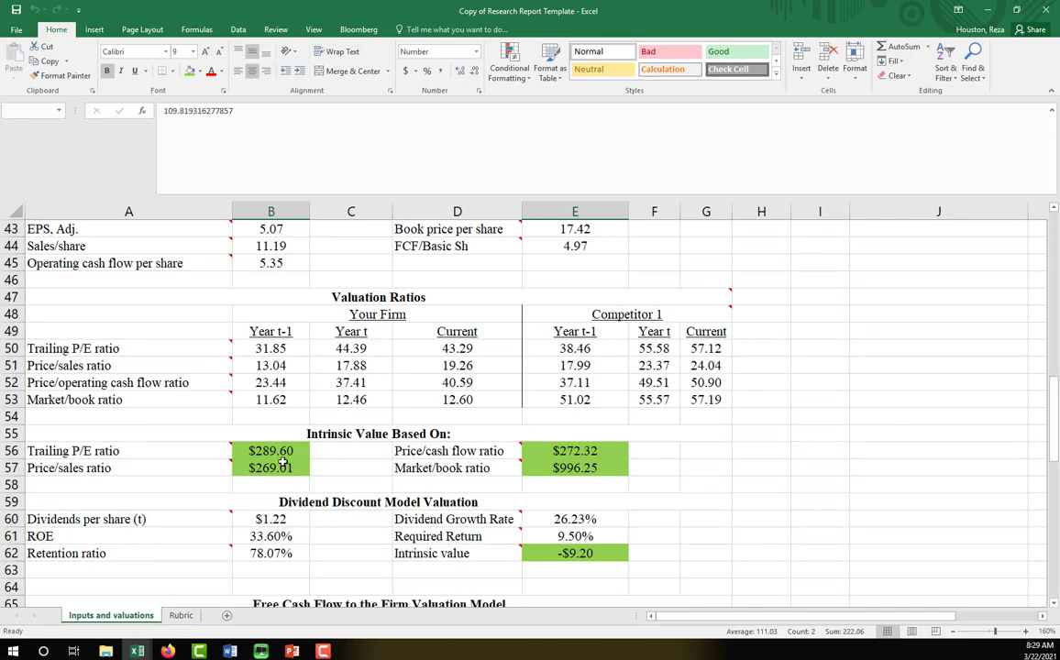
pyautogui.scroll(-11, 536, 500)
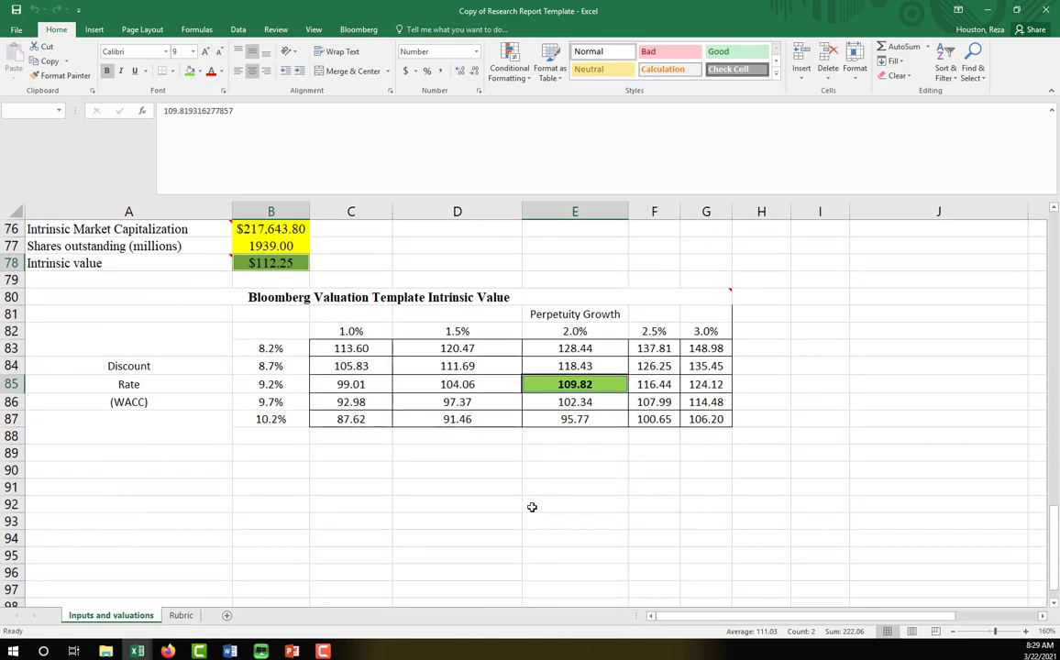
pyautogui.scroll(20, 529, 508)
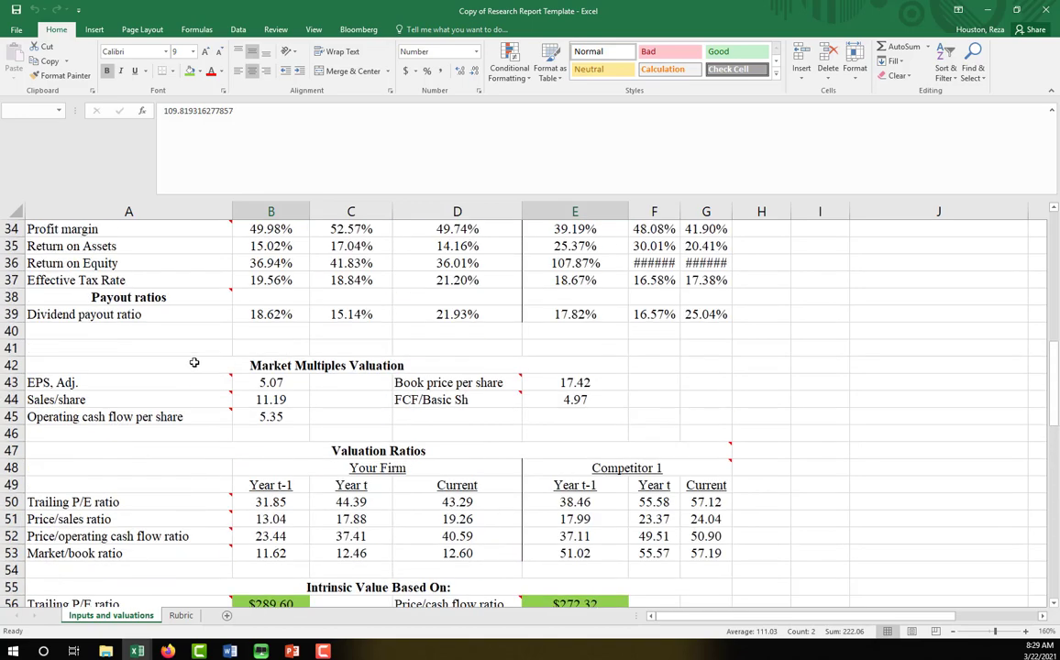
pyautogui.click(256, 282)
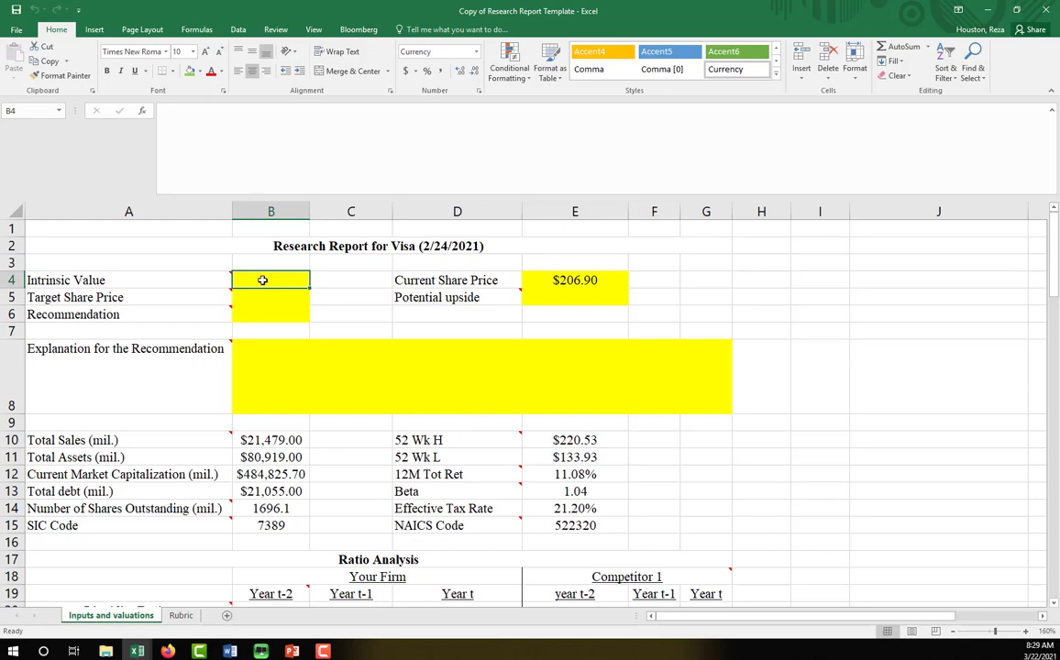
pyautogui.scroll(-4, 262, 280)
pyautogui.scroll(4, 263, 282)
pyautogui.scroll(-14, 270, 284)
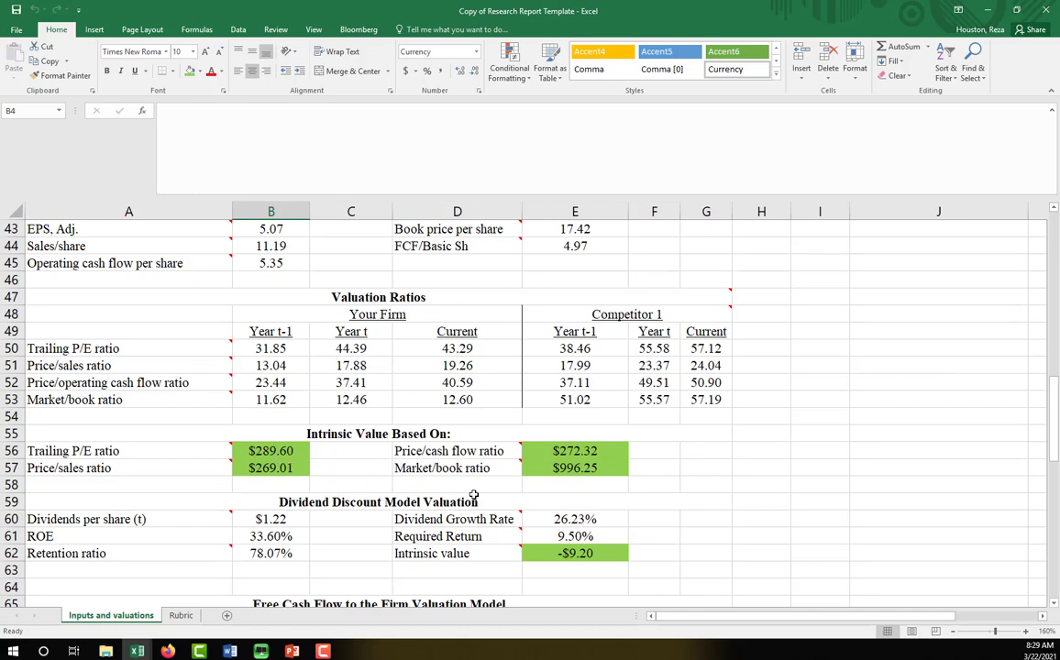
pyautogui.scroll(14, 473, 499)
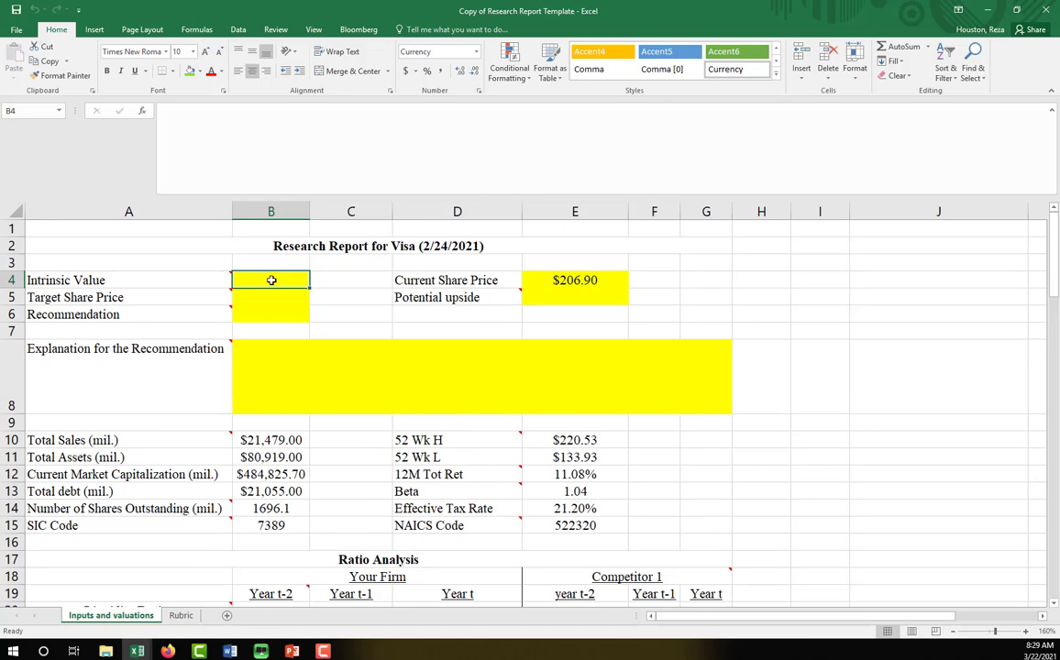
# Start the Intrinsic Value formula in B4 by summing the multiples-based values B56, B57, E56 and E57 inside an opening parenthesis.
pyautogui.write('=')
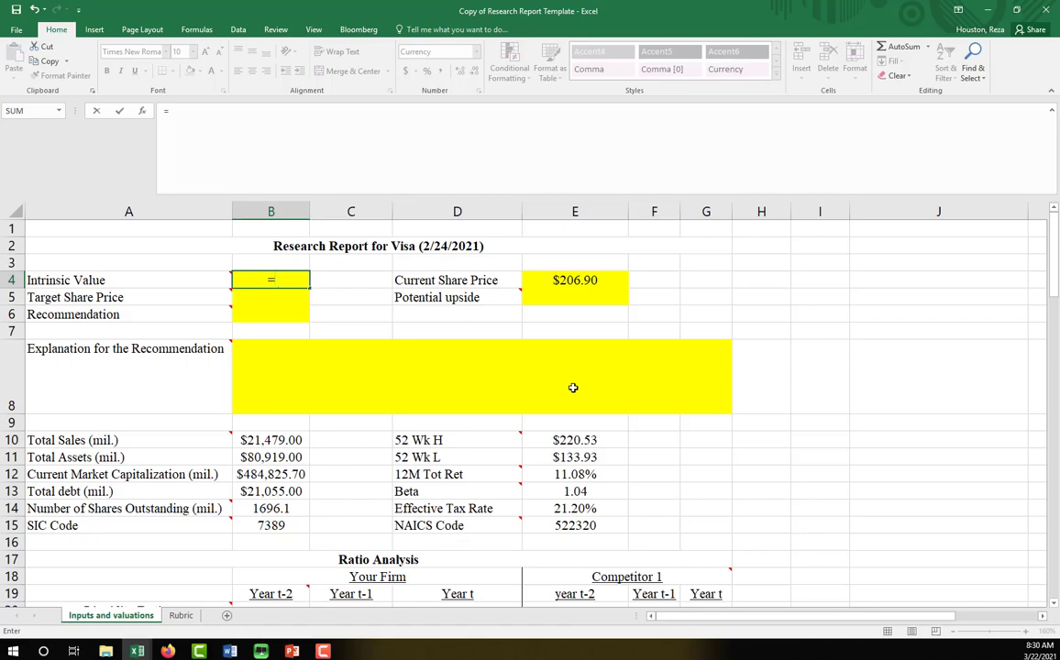
pyautogui.write('(')
pyautogui.scroll(-14, 572, 387)
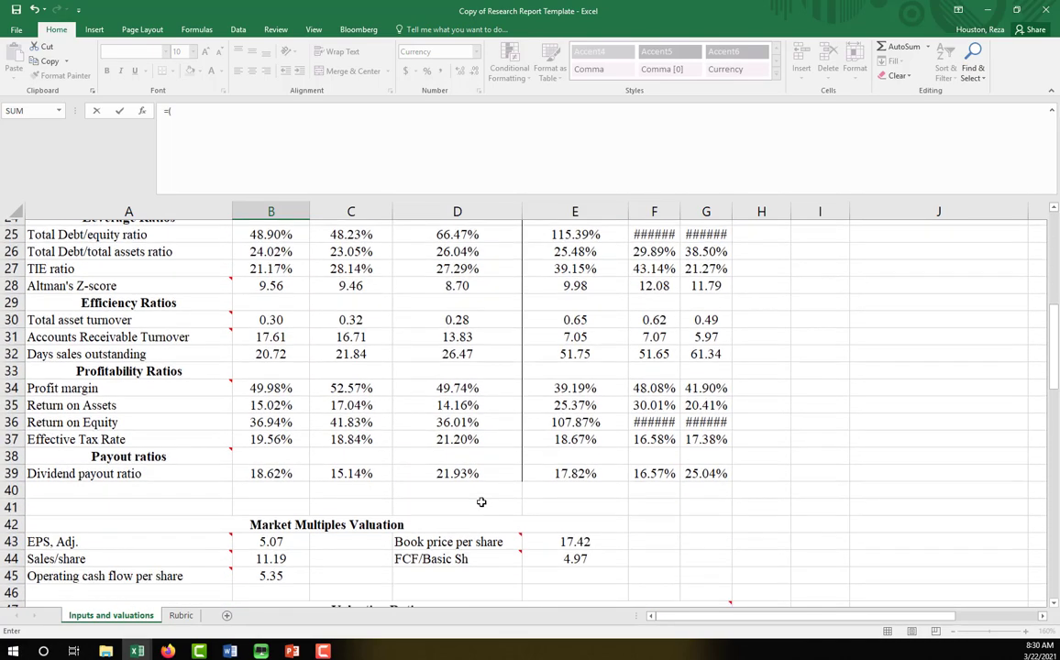
pyautogui.click(273, 450)
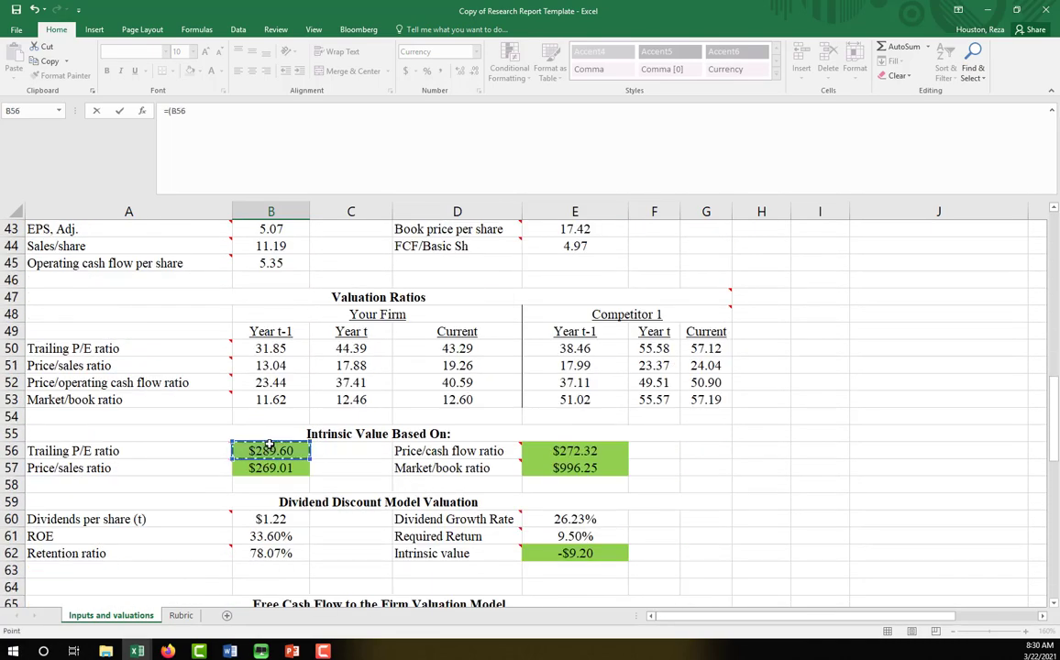
pyautogui.write('+')
pyautogui.click(267, 467)
pyautogui.write('+')
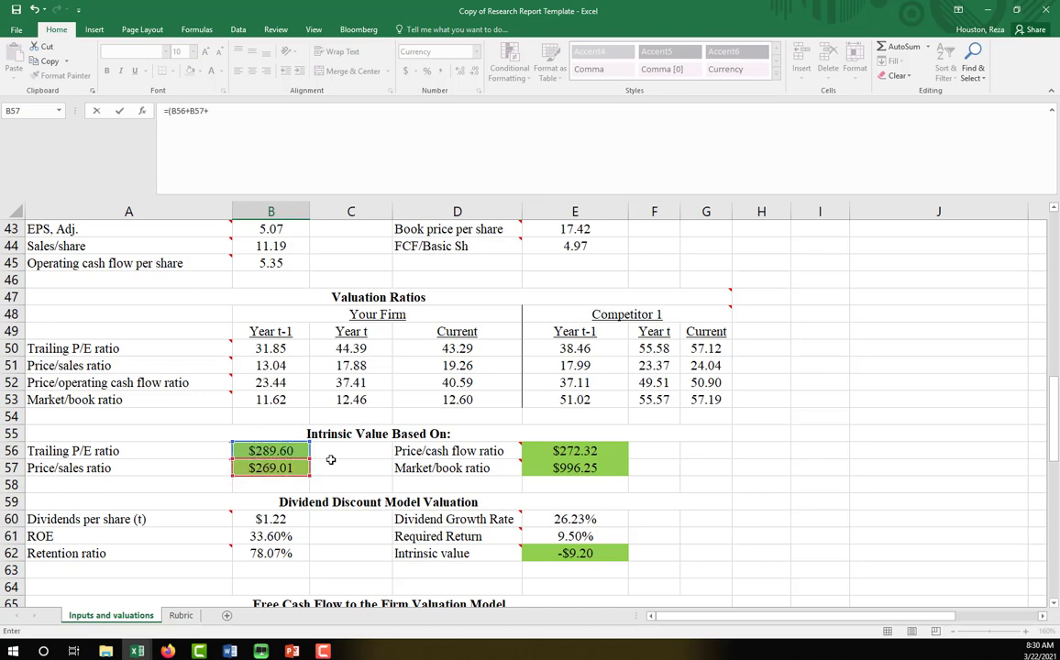
pyautogui.click(574, 452)
pyautogui.write('+')
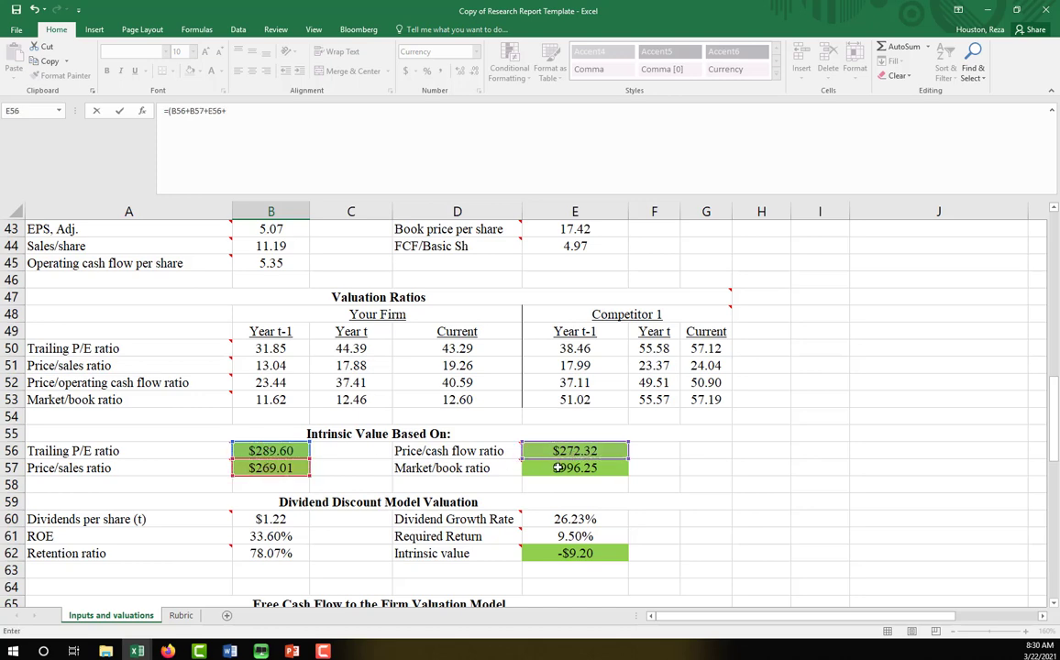
pyautogui.click(558, 468)
pyautogui.write('+')
# Add the free cash flow value B78 and the Bloomberg template value E85 to the B4 sum and close the parenthesis.
pyautogui.scroll(-6, 553, 468)
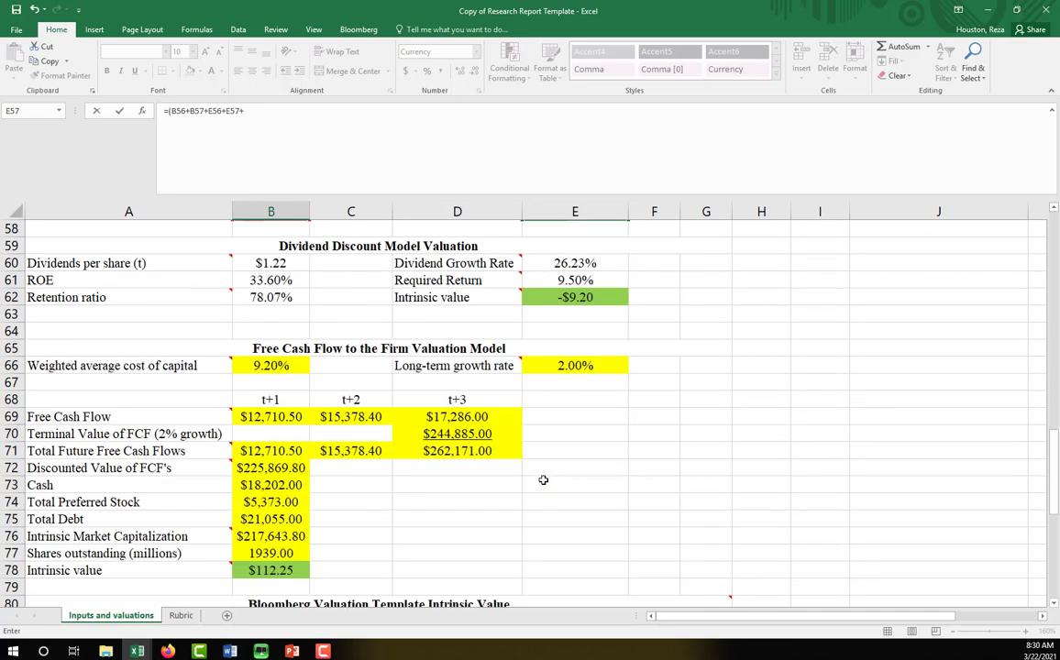
pyautogui.click(264, 518)
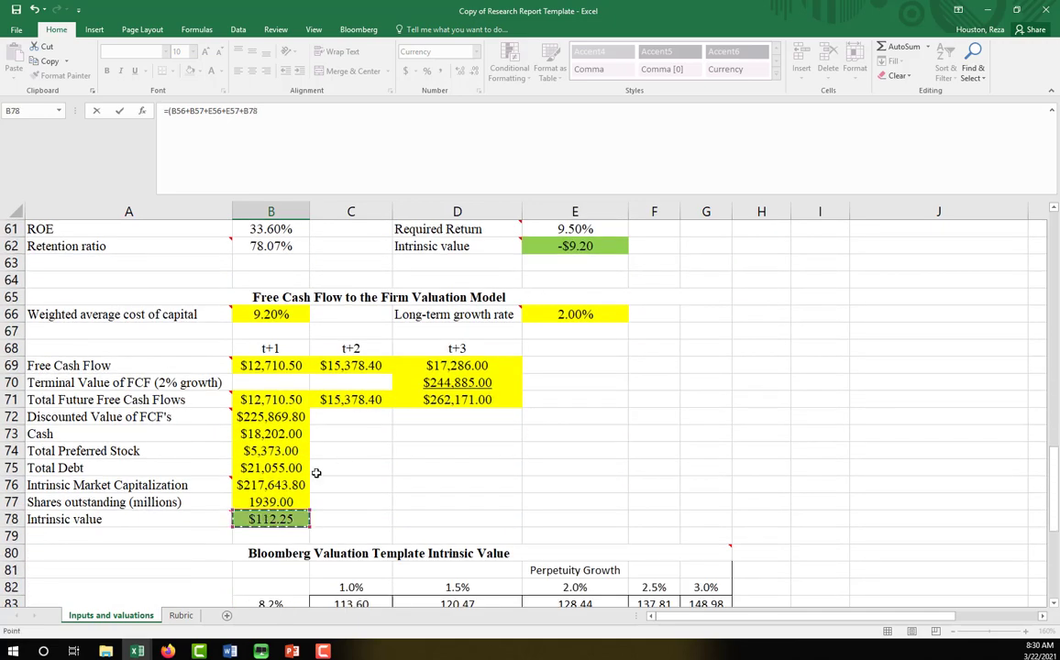
pyautogui.write('+')
pyautogui.scroll(-4, 573, 550)
pyautogui.click(570, 436)
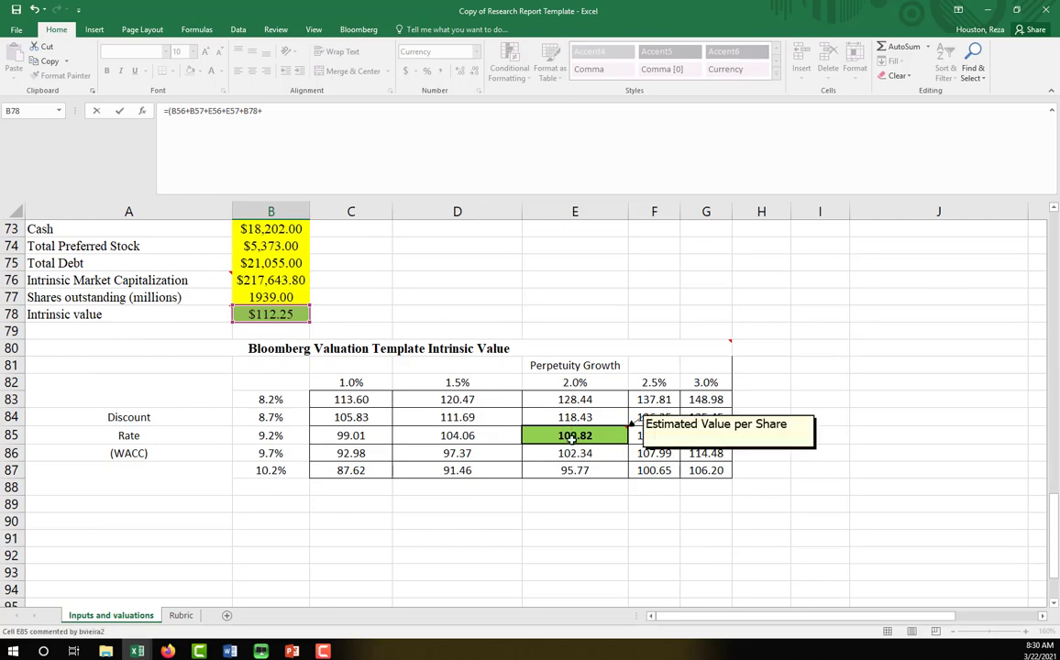
pyautogui.write(')')
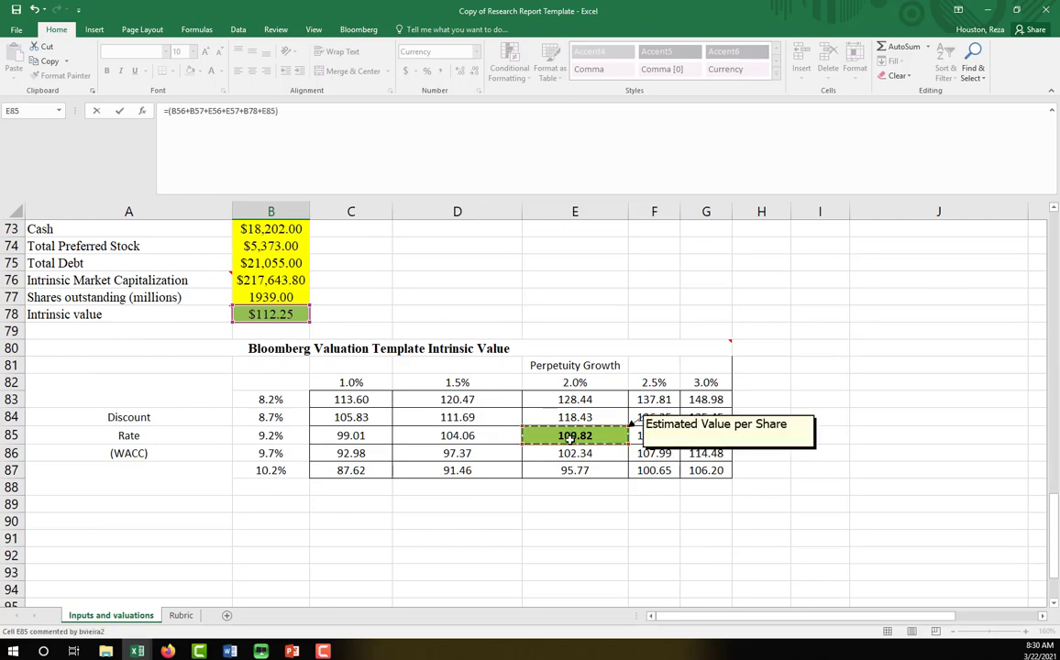
# Divide the B4 sum by 6 to average the intrinsic values, and enter the formula.
pyautogui.scroll(9, 509, 436)
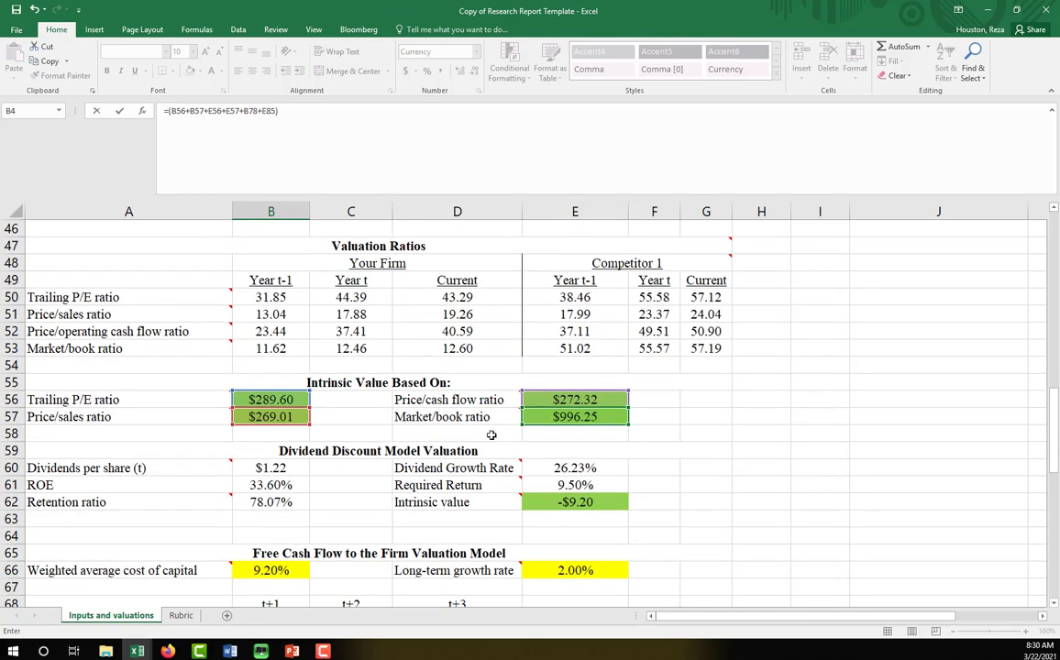
pyautogui.scroll(-4, 402, 430)
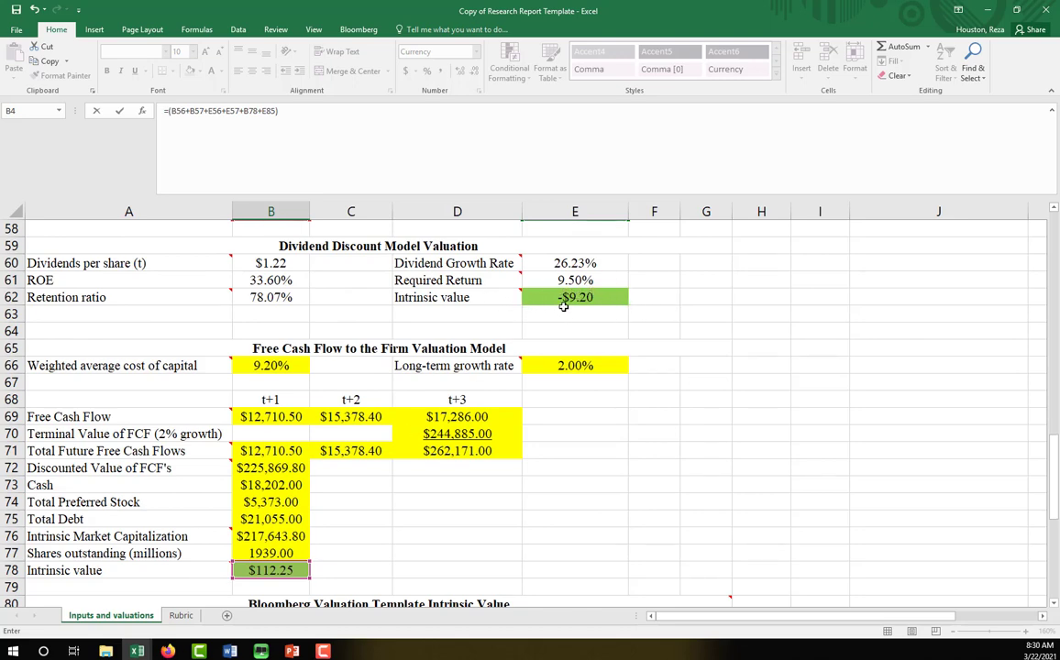
pyautogui.scroll(19, 542, 356)
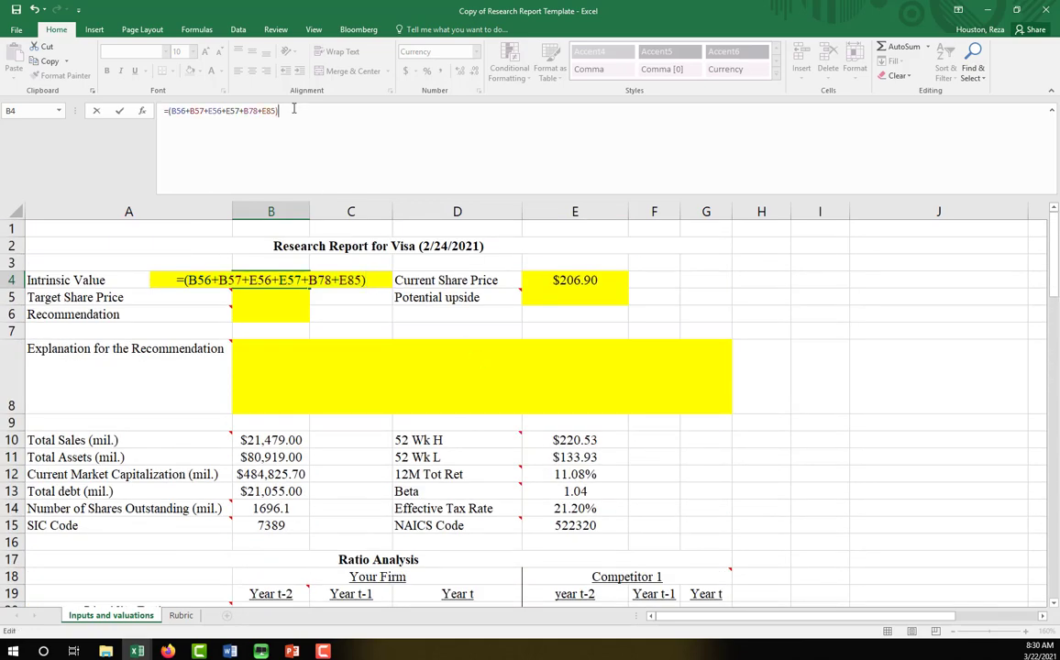
pyautogui.write('/6')
pyautogui.hotkey('ctrl', 'Return')
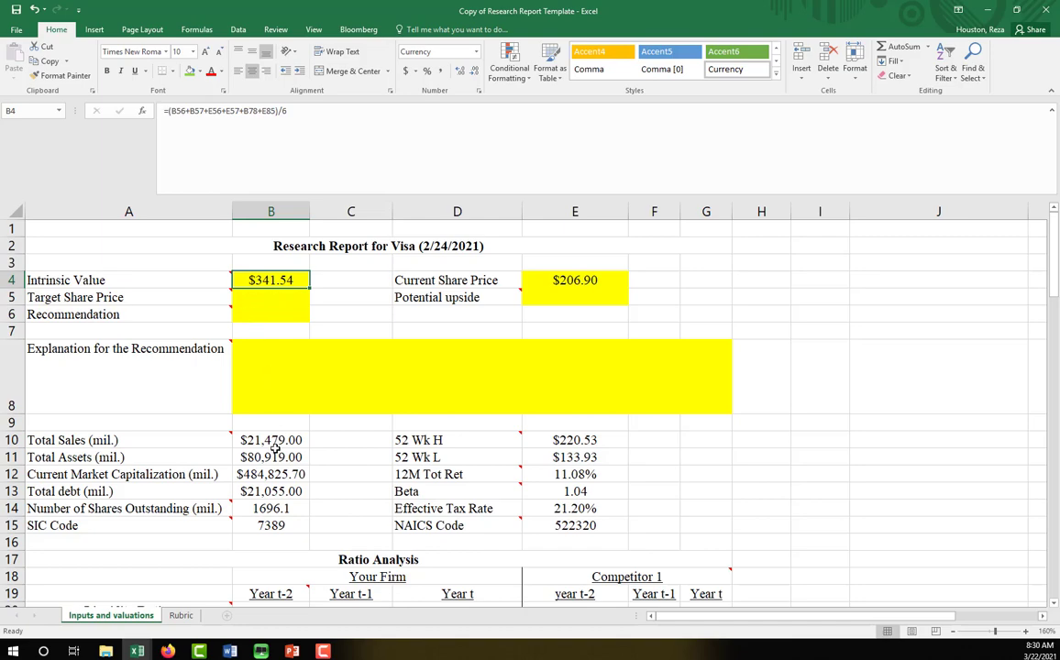
# Review the averaged Intrinsic Value in B4 against the valuation sections it draws on, from market multiples through the Bloomberg template table.
pyautogui.scroll(-2, 249, 406)
pyautogui.scroll(3, 275, 451)
pyautogui.click(264, 296)
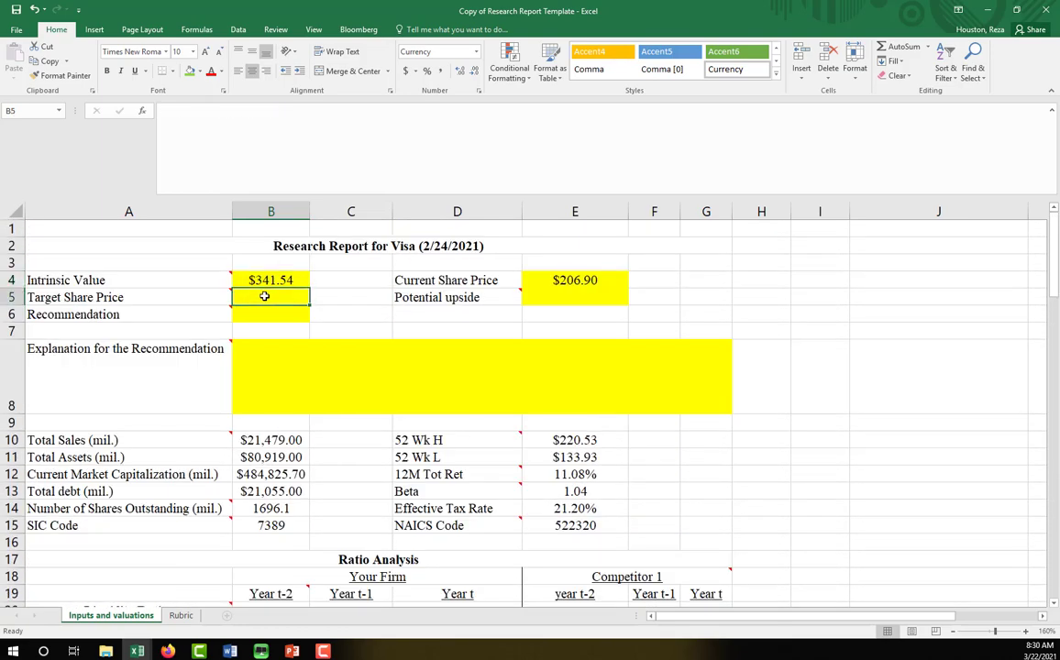
pyautogui.scroll(-1, 264, 296)
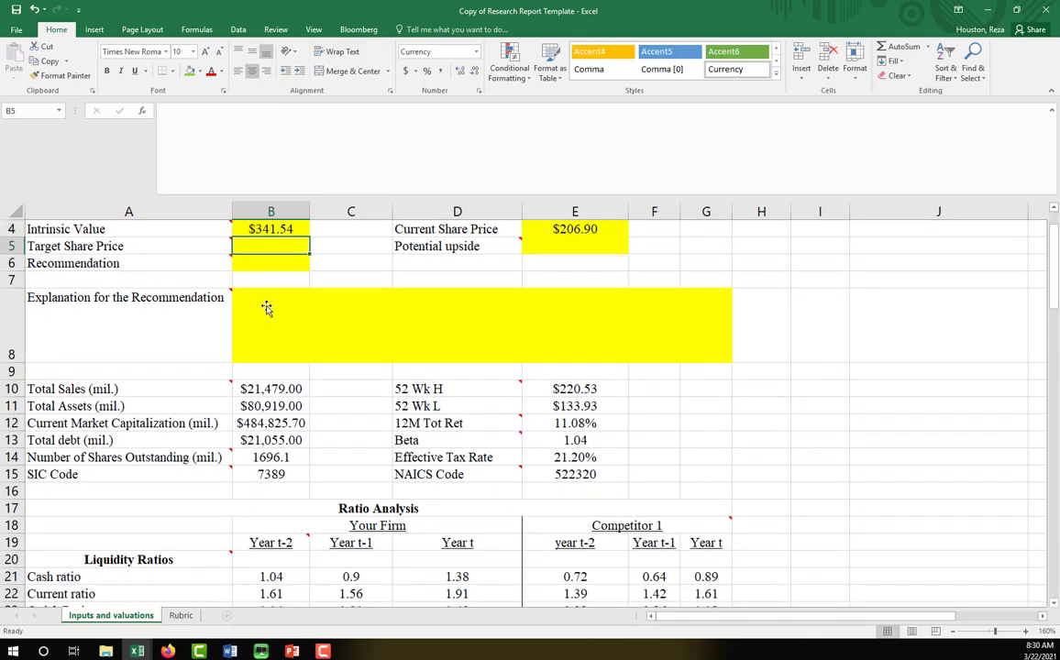
pyautogui.scroll(1, 266, 308)
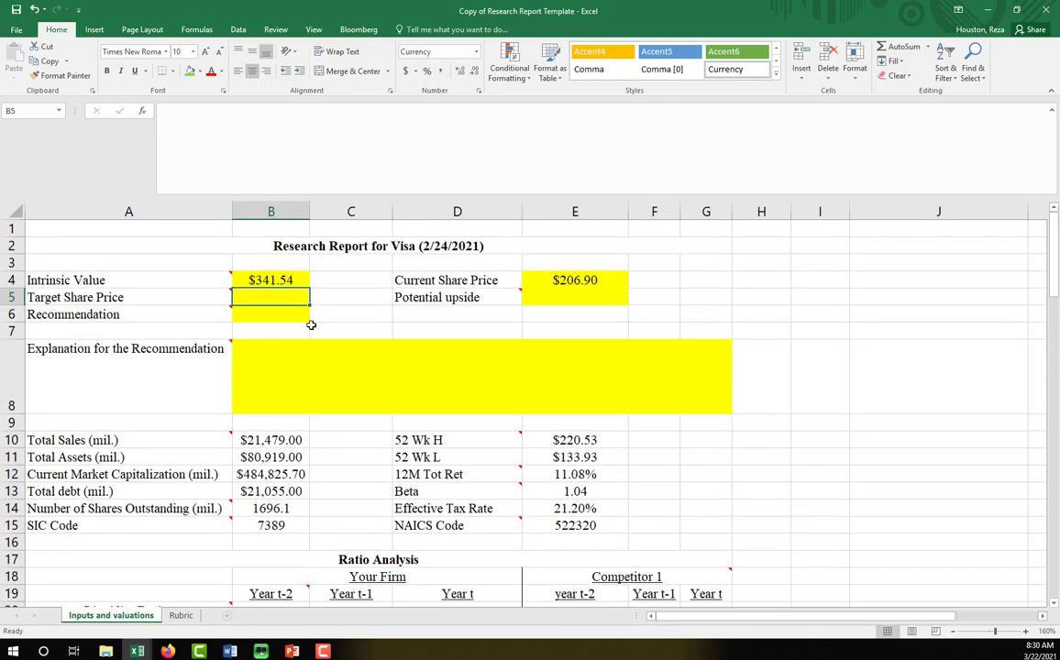
pyautogui.click(261, 278)
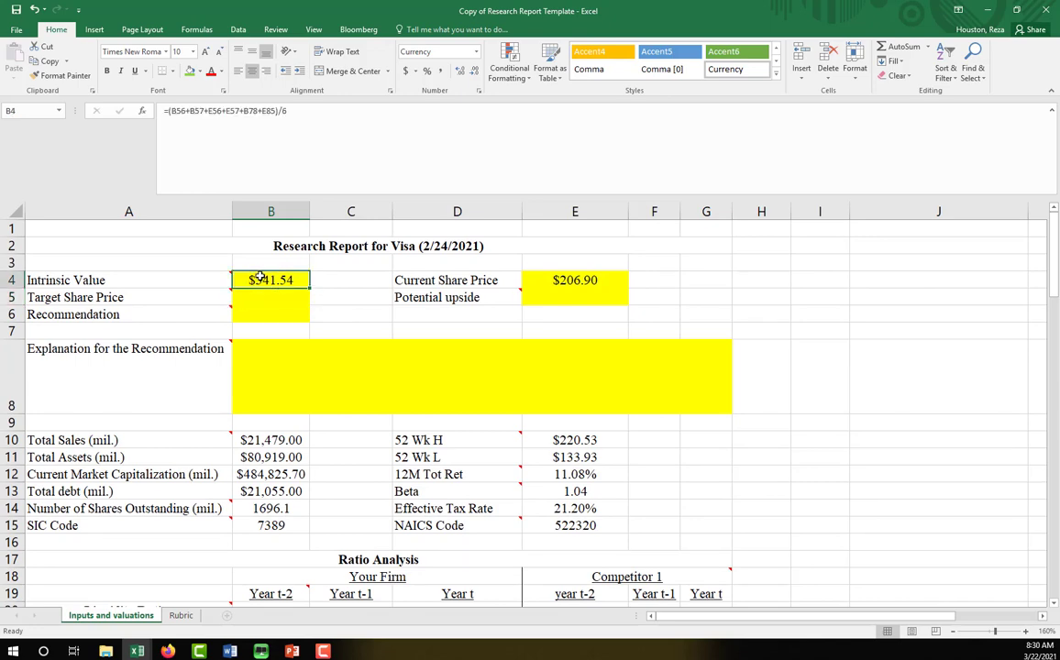
pyautogui.scroll(-17, 330, 381)
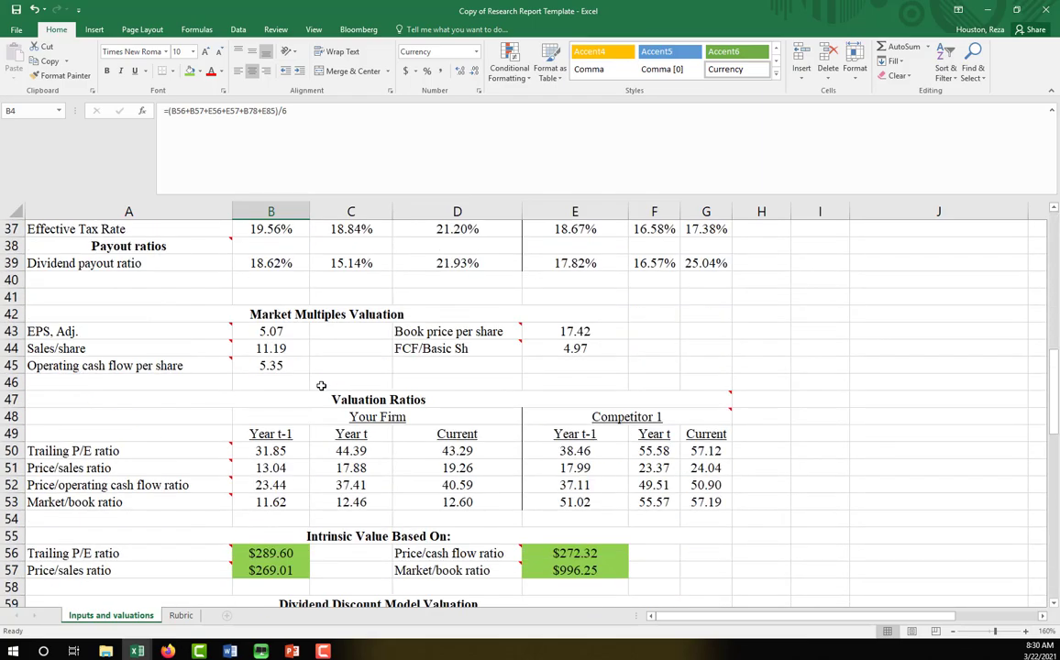
pyautogui.scroll(-1, 315, 387)
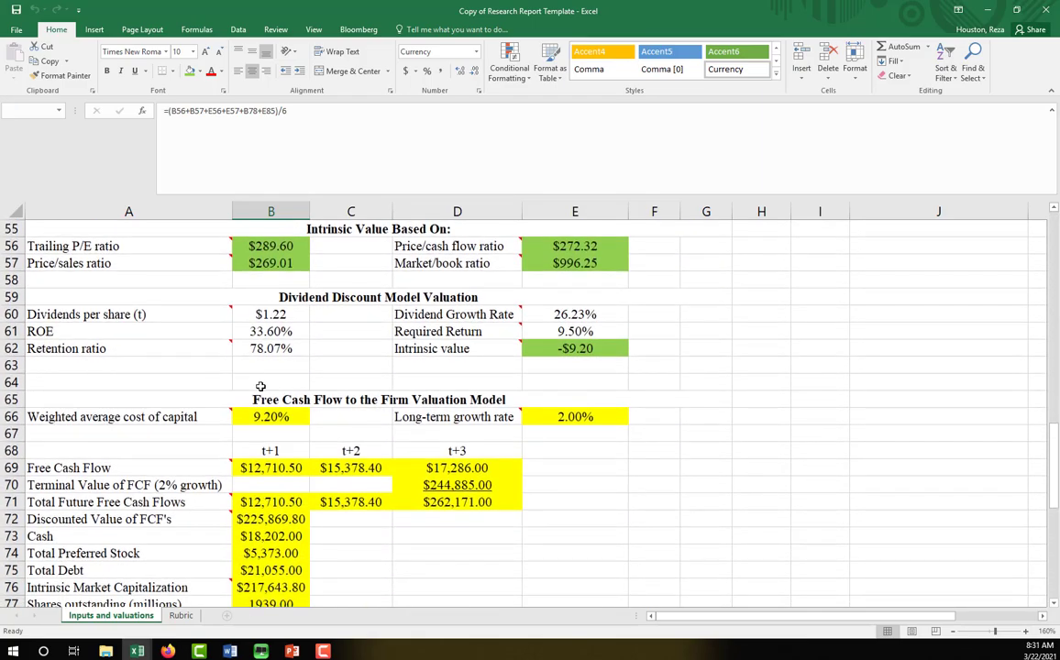
pyautogui.moveTo(246, 351); pyautogui.dragTo(463, 516)
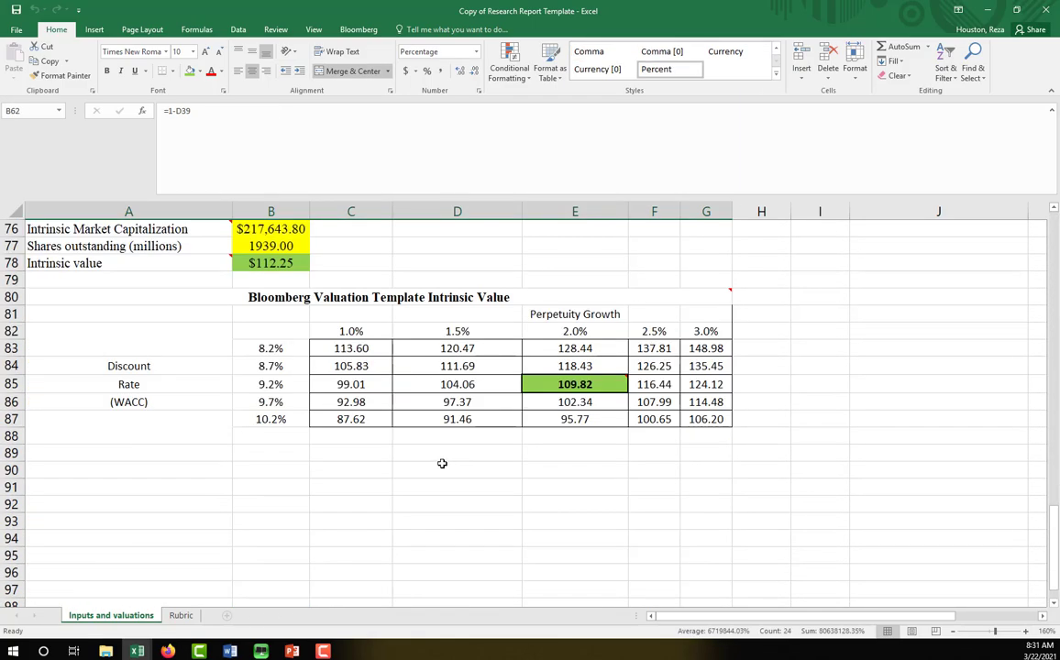
pyautogui.scroll(-5, 436, 447)
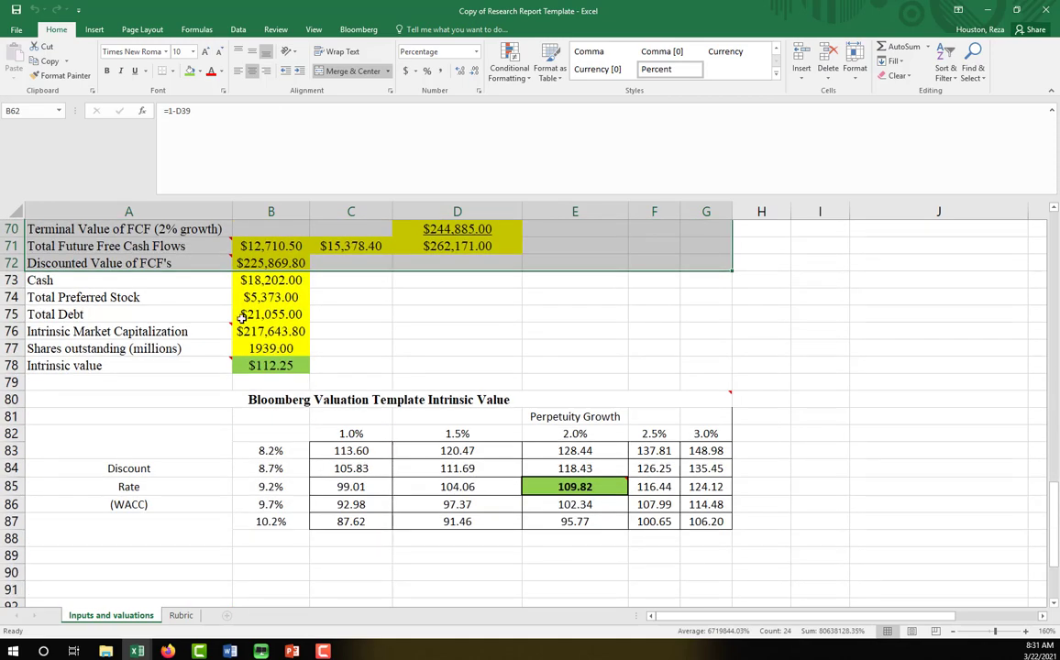
pyautogui.moveTo(243, 311); pyautogui.dragTo(586, 523)
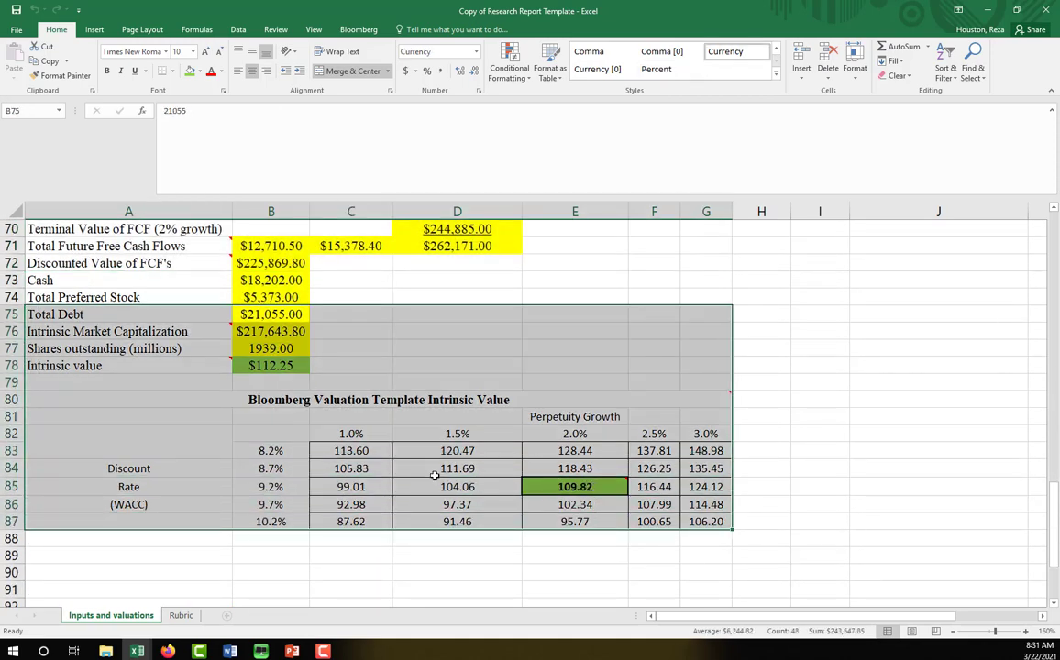
pyautogui.scroll(2, 435, 470)
pyautogui.scroll(17, 435, 470)
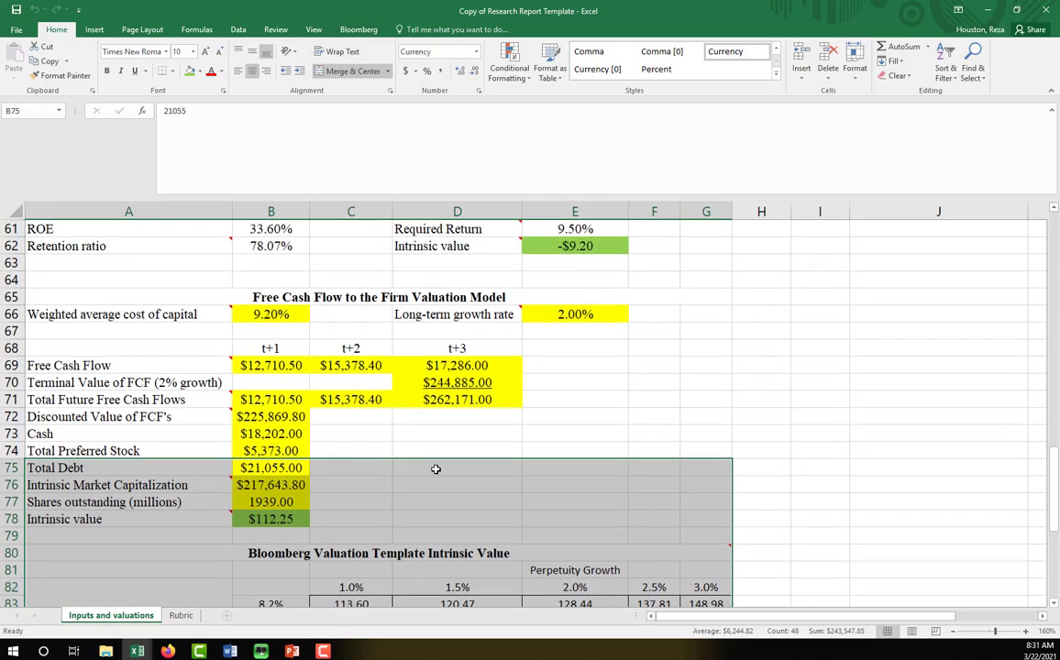
pyautogui.scroll(4, 440, 466)
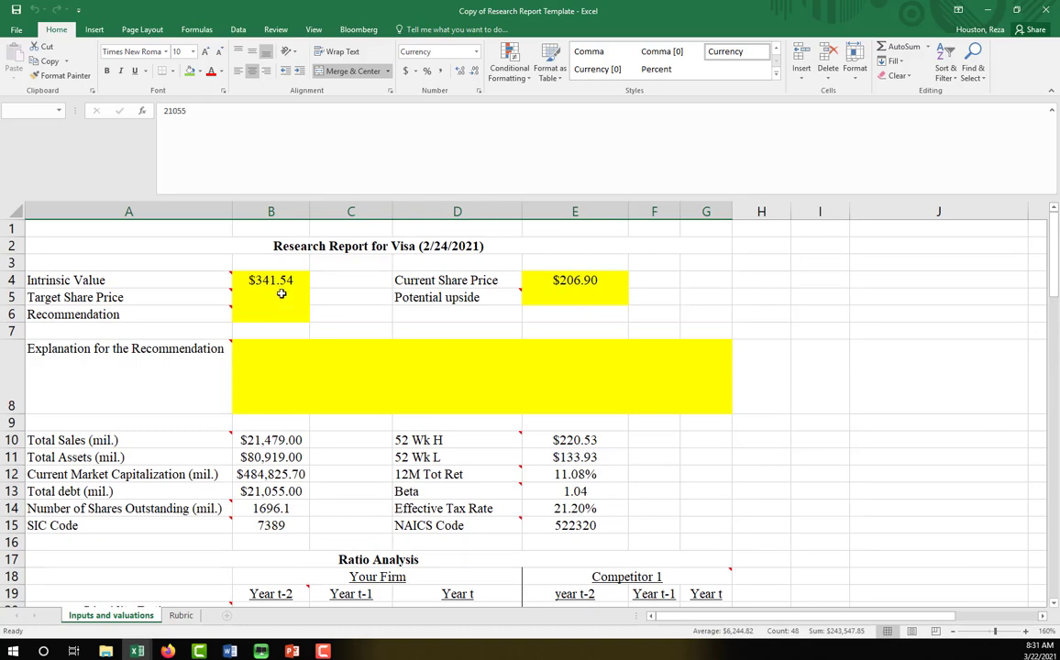
pyautogui.scroll(-12, 273, 458)
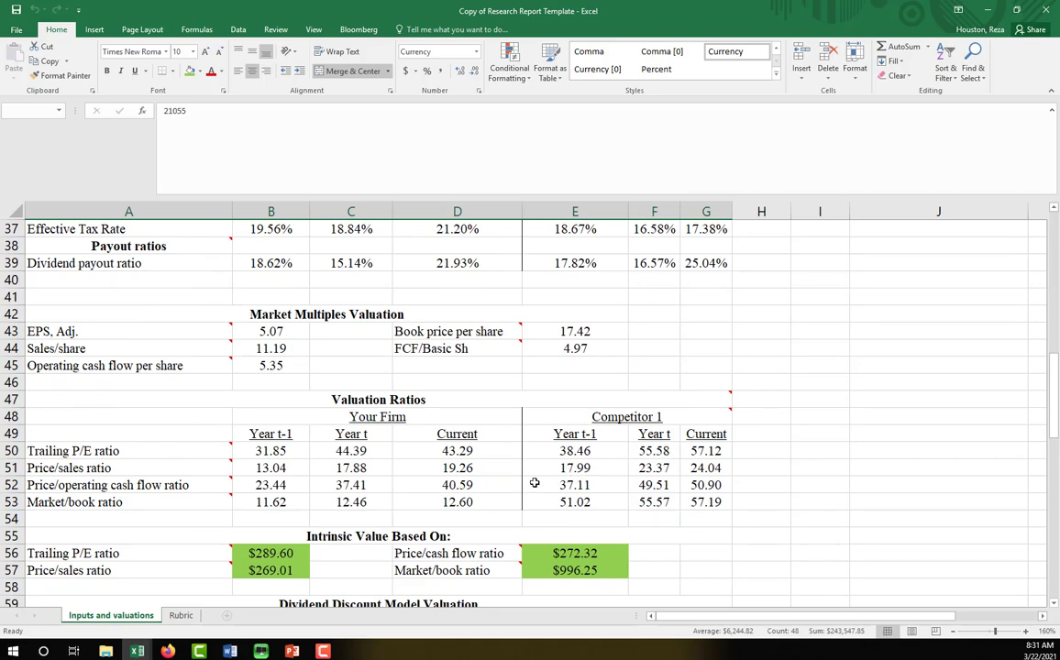
pyautogui.scroll(6, 527, 481)
pyautogui.scroll(3, 522, 483)
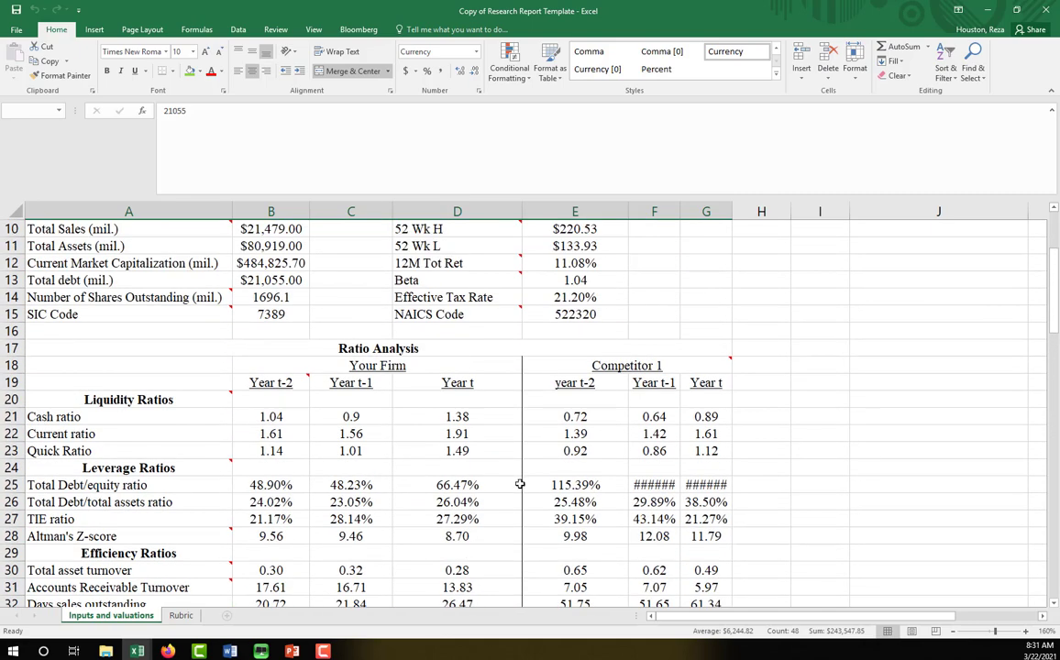
pyautogui.scroll(-3, 519, 486)
pyautogui.scroll(6, 516, 488)
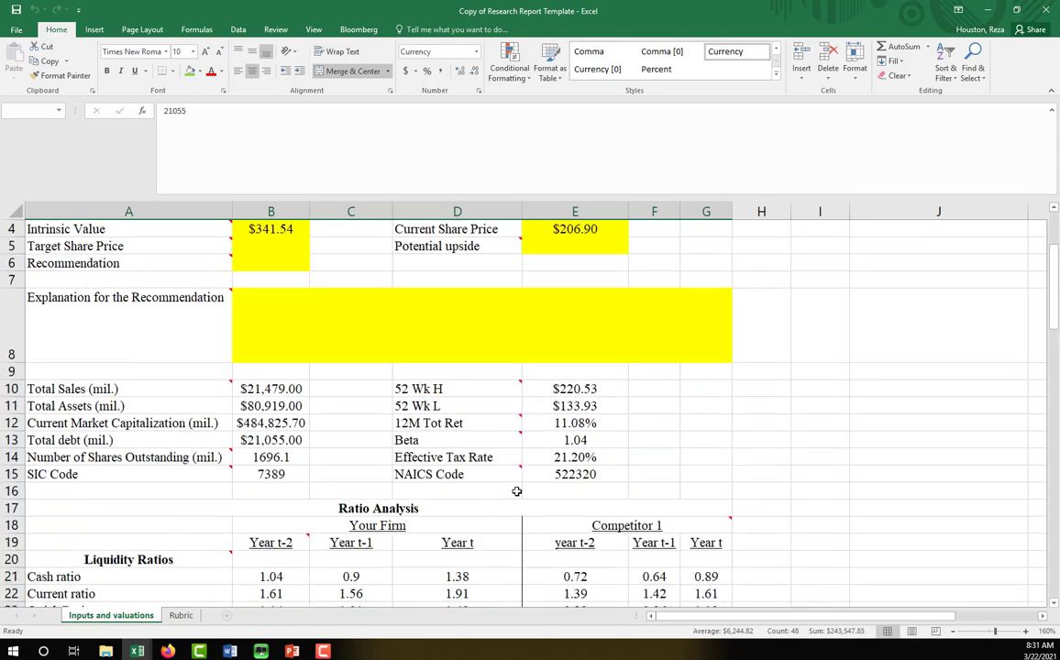
pyautogui.click(261, 305)
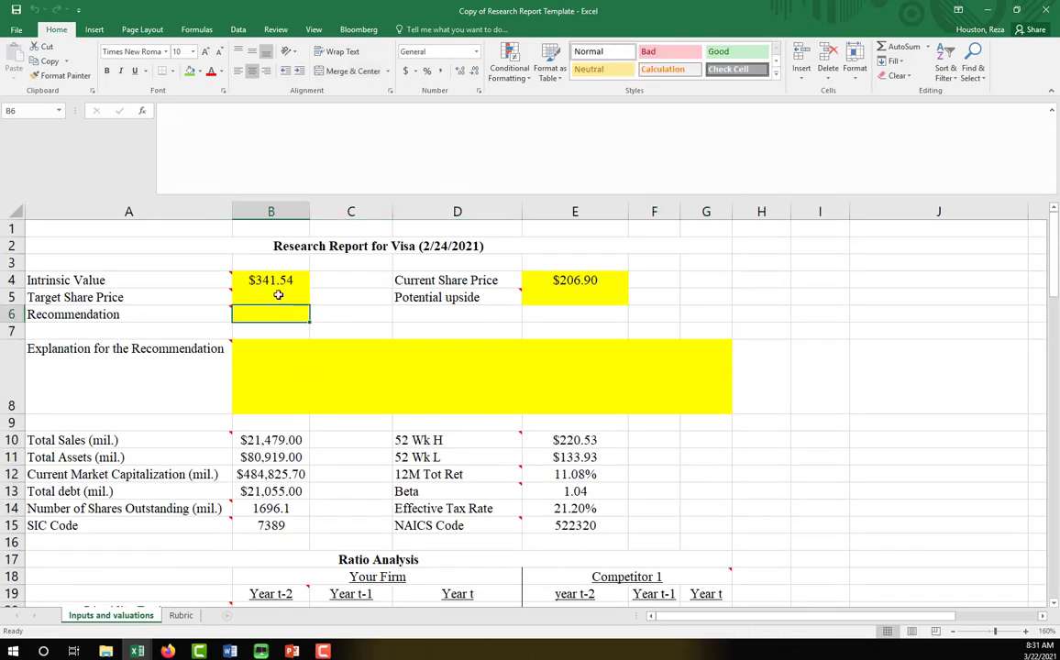
pyautogui.click(279, 279)
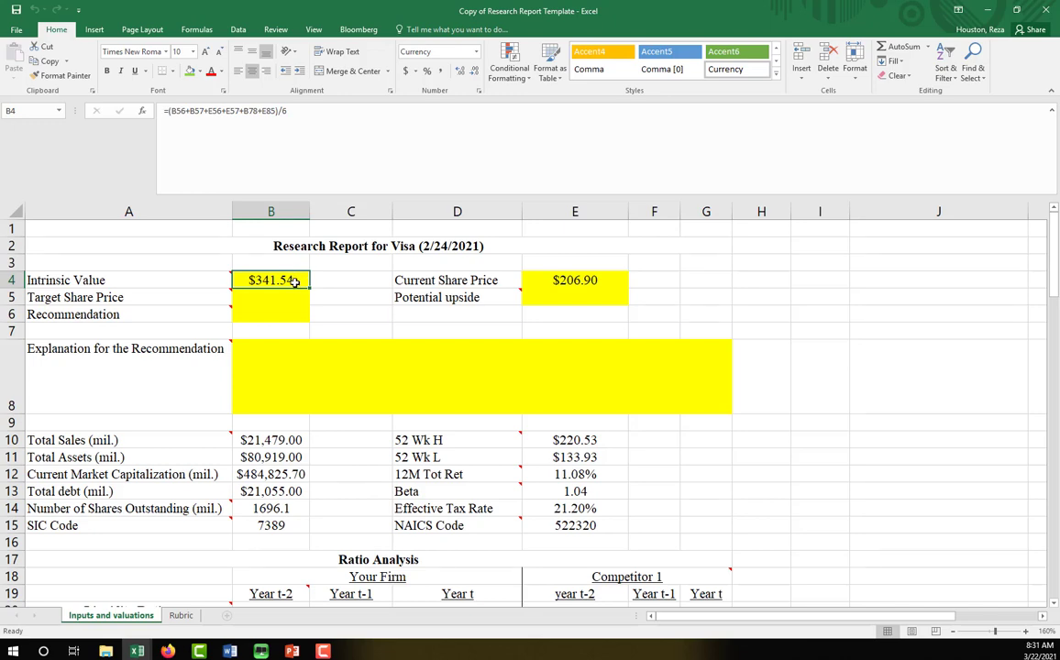
# Calculate the Target Share Price in B5 by multiplying the intrinsic value B4 by one plus the required return E61.
pyautogui.click(268, 296)
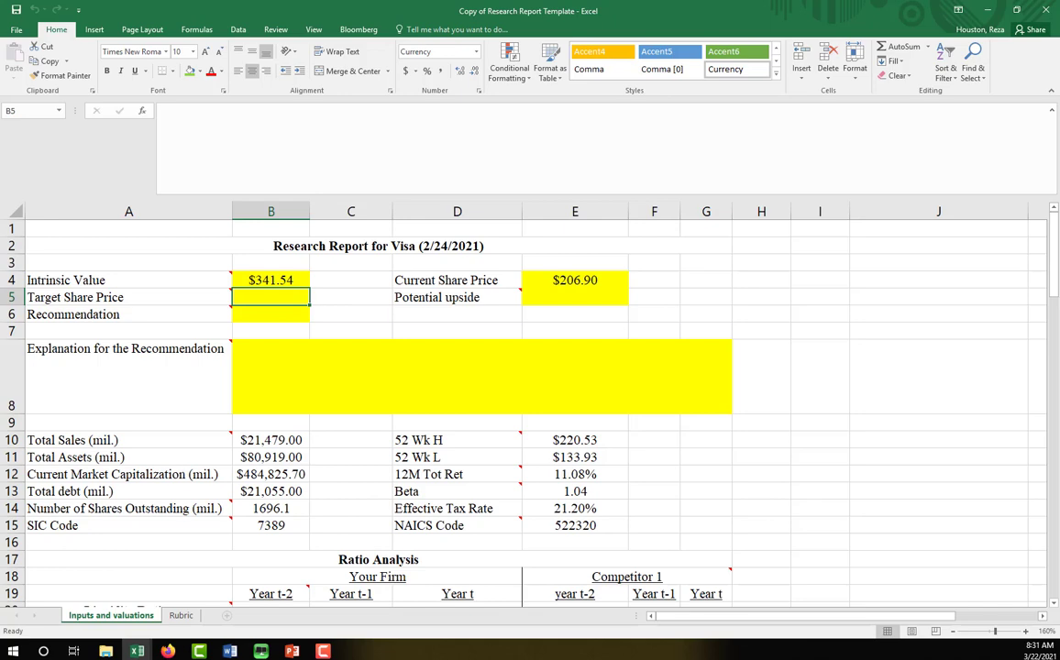
pyautogui.write('=')
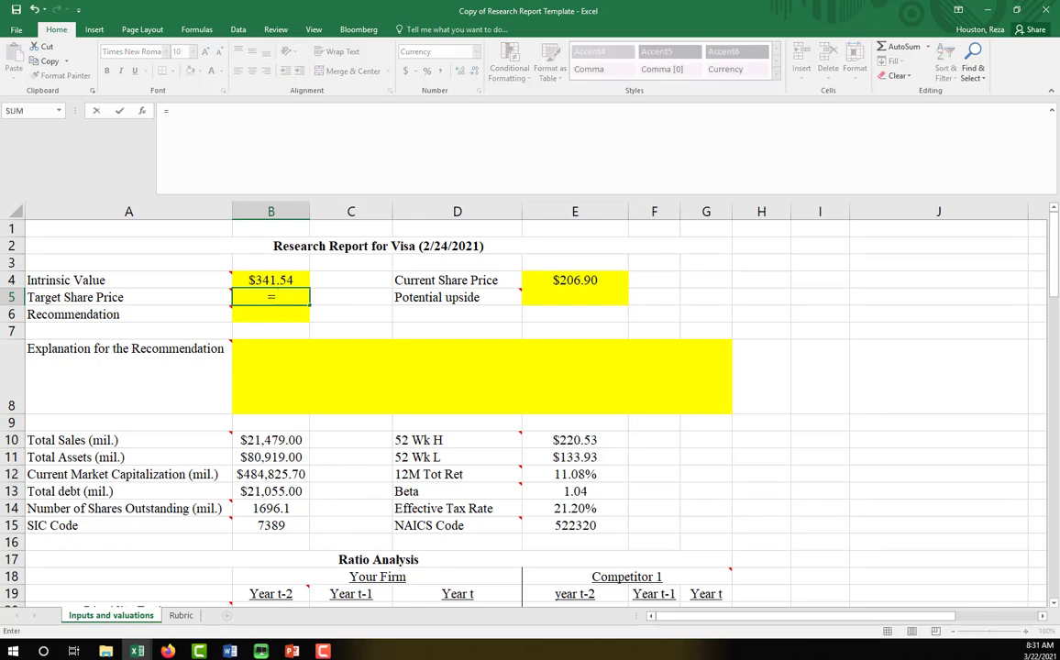
pyautogui.press('Up')
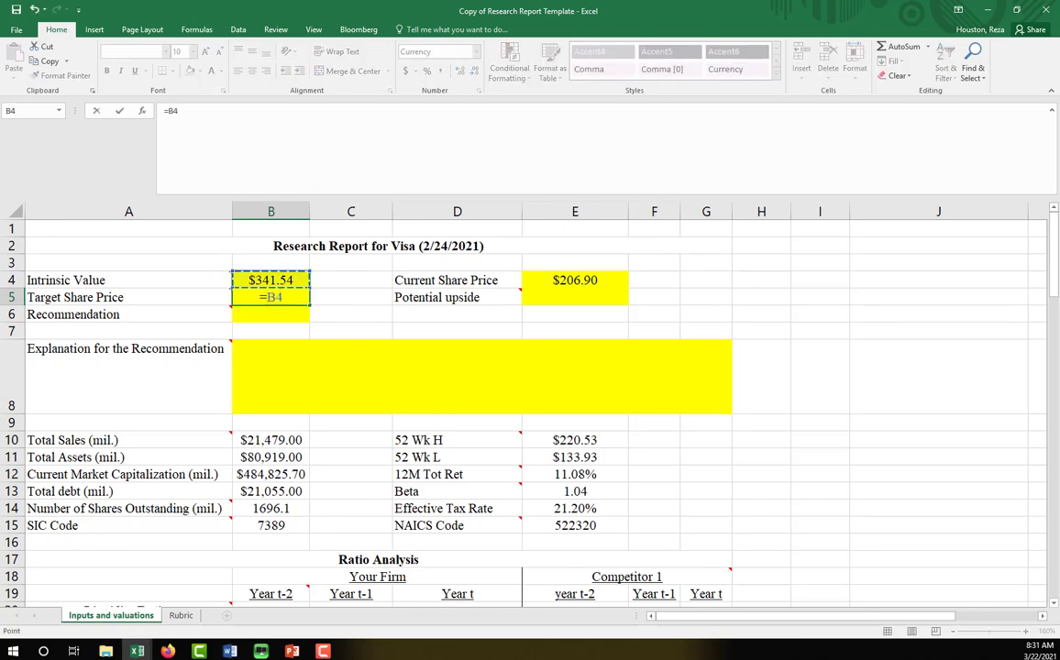
pyautogui.write('*(1+')
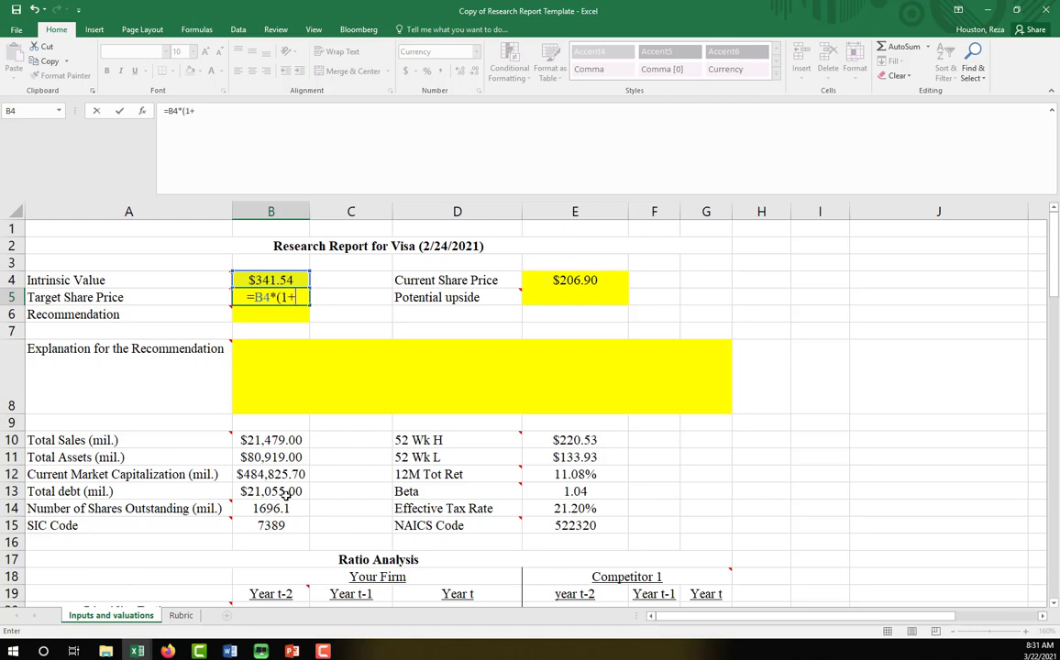
pyautogui.scroll(-12, 286, 495)
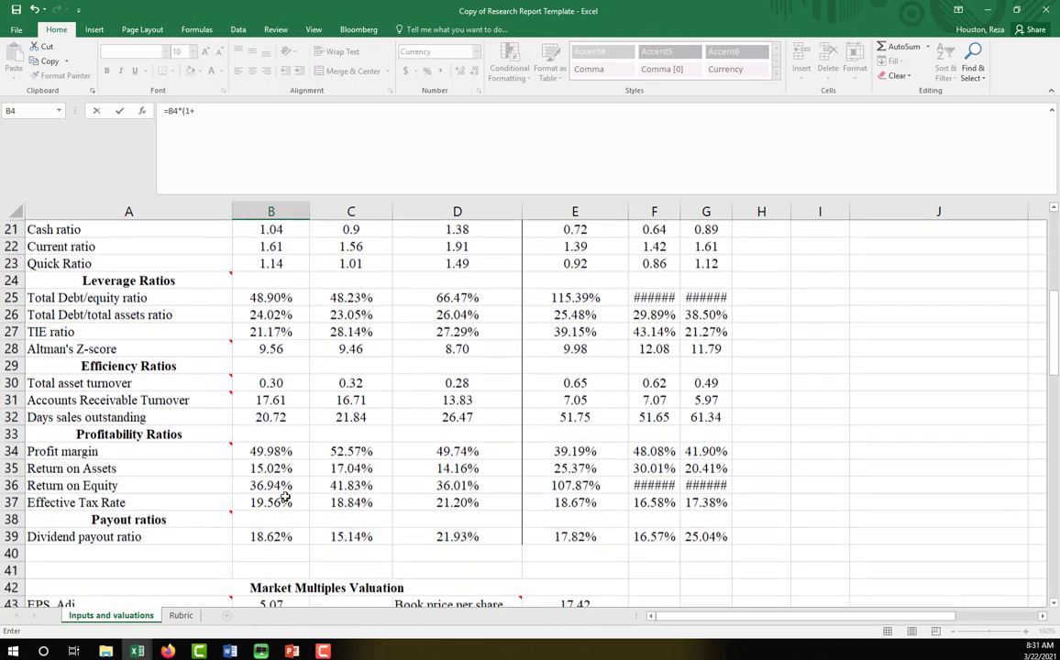
pyautogui.scroll(-2, 284, 501)
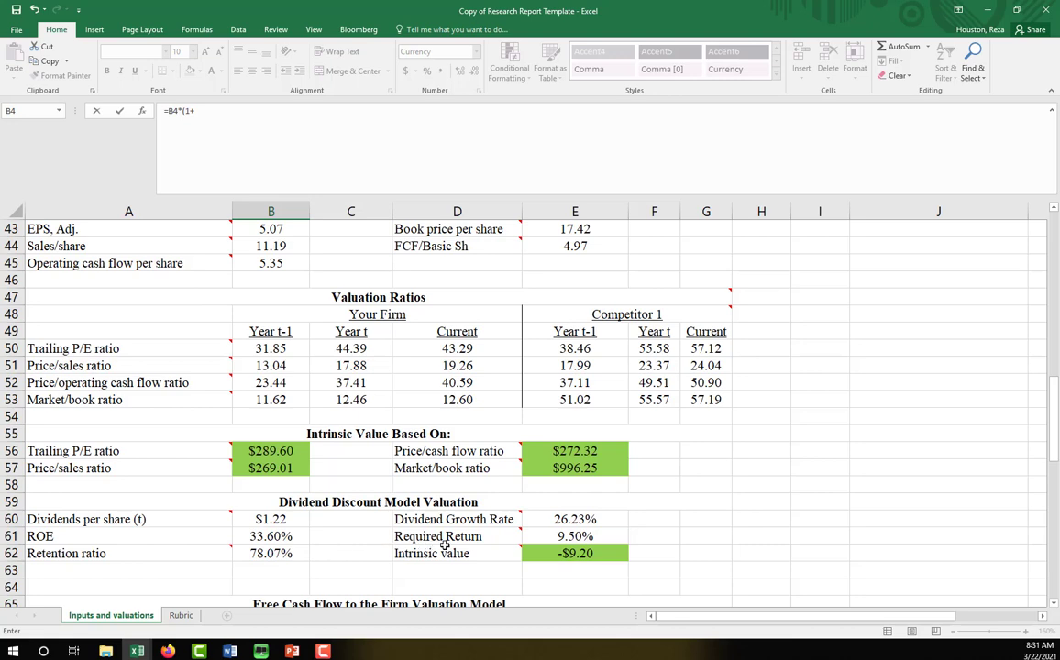
pyautogui.click(531, 536)
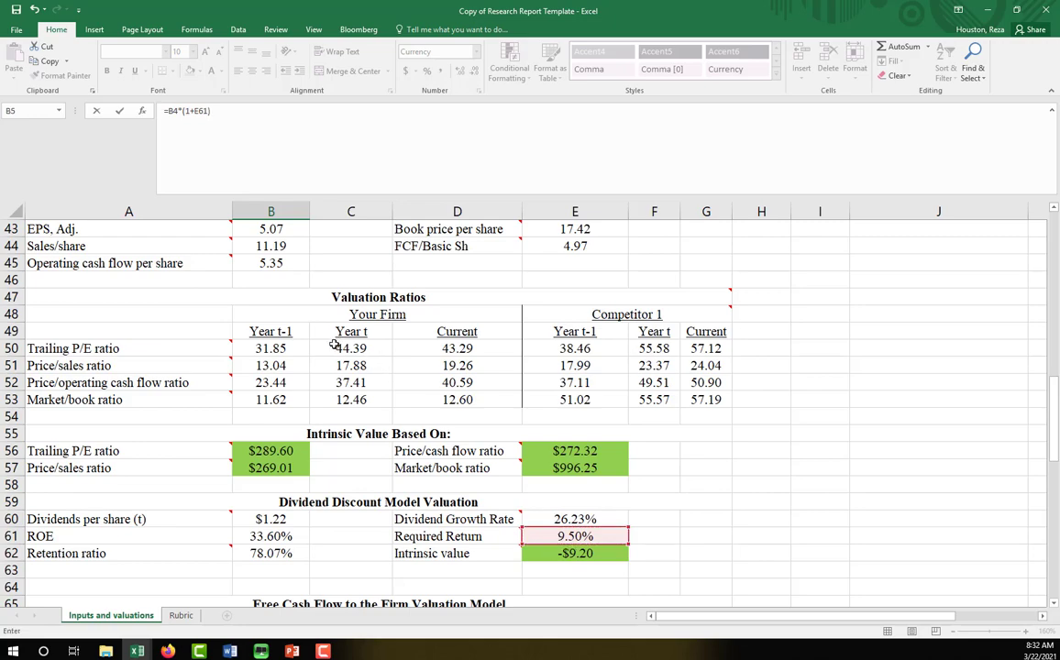
pyautogui.write(')')
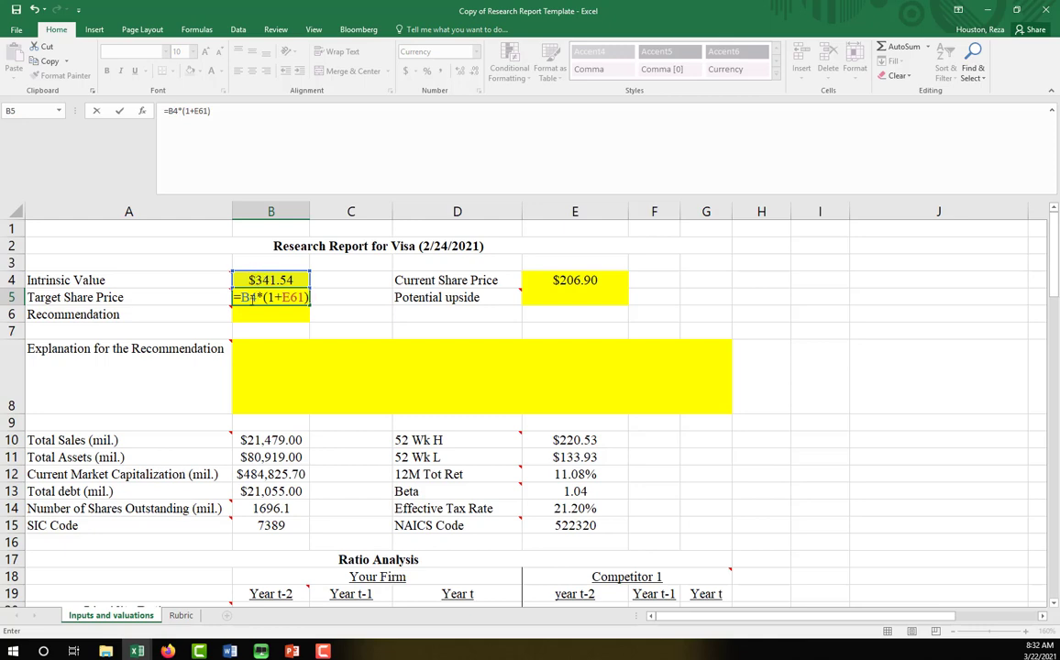
pyautogui.hotkey('ctrl', 'Return')
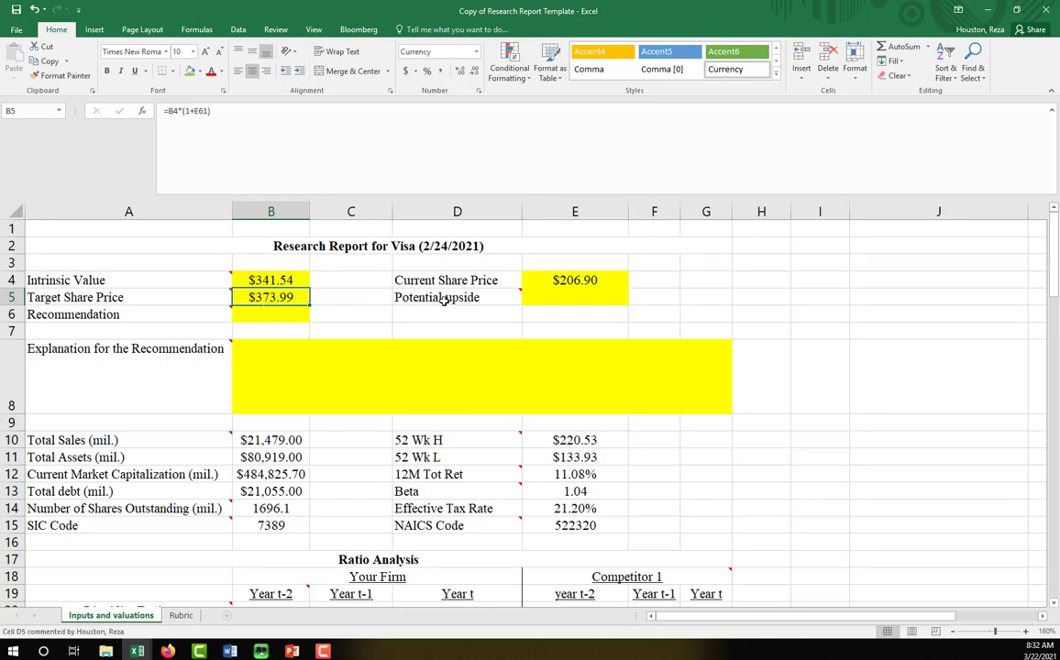
# Calculate the Potential upside in E5 as target price B5 minus current share price E4, divided by E4.
pyautogui.click(576, 281)
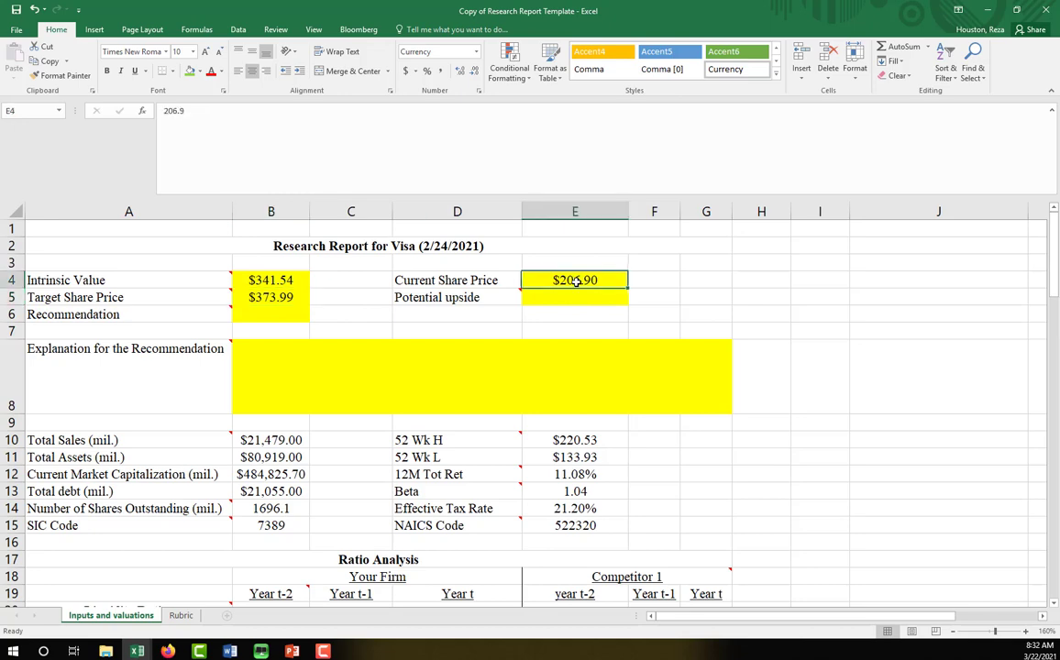
pyautogui.click(561, 300)
pyautogui.moveTo(475, 300)
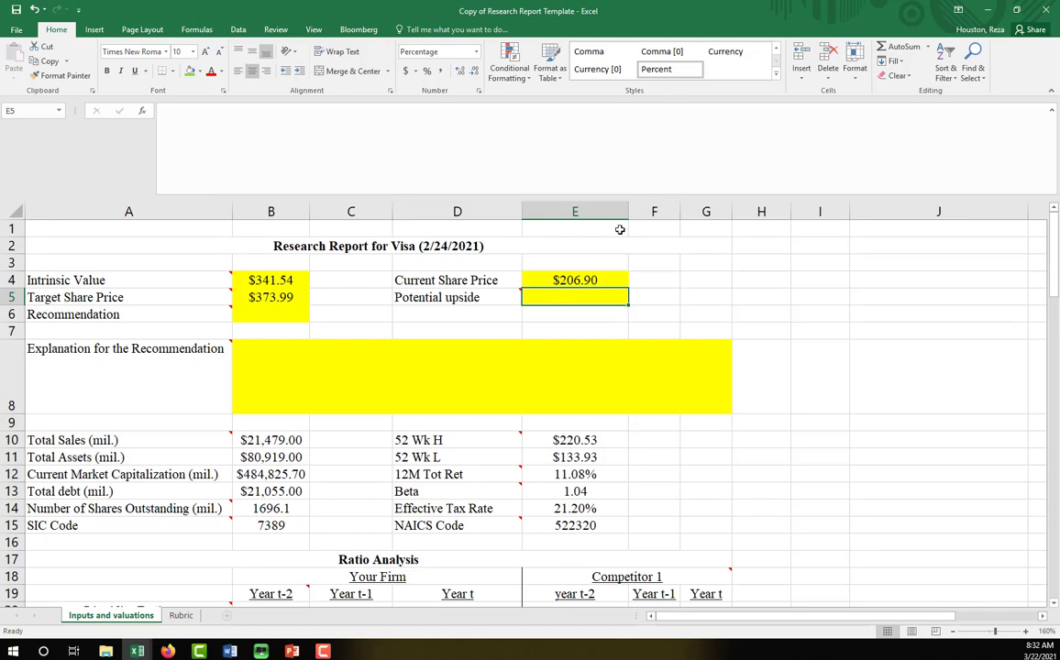
pyautogui.write('=')
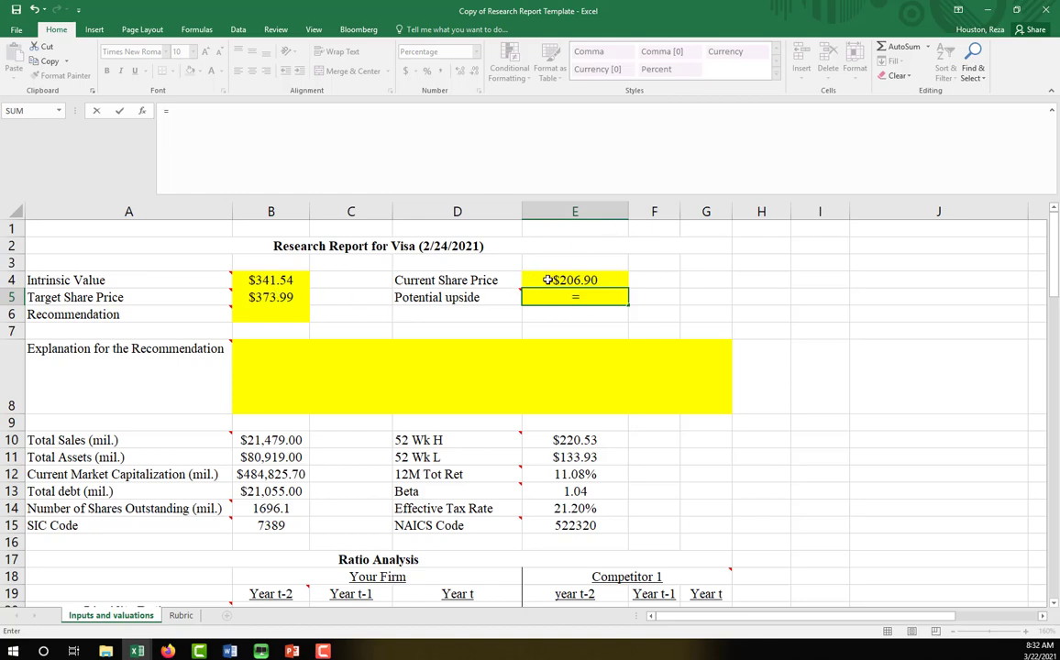
pyautogui.write('(')
pyautogui.click(275, 297)
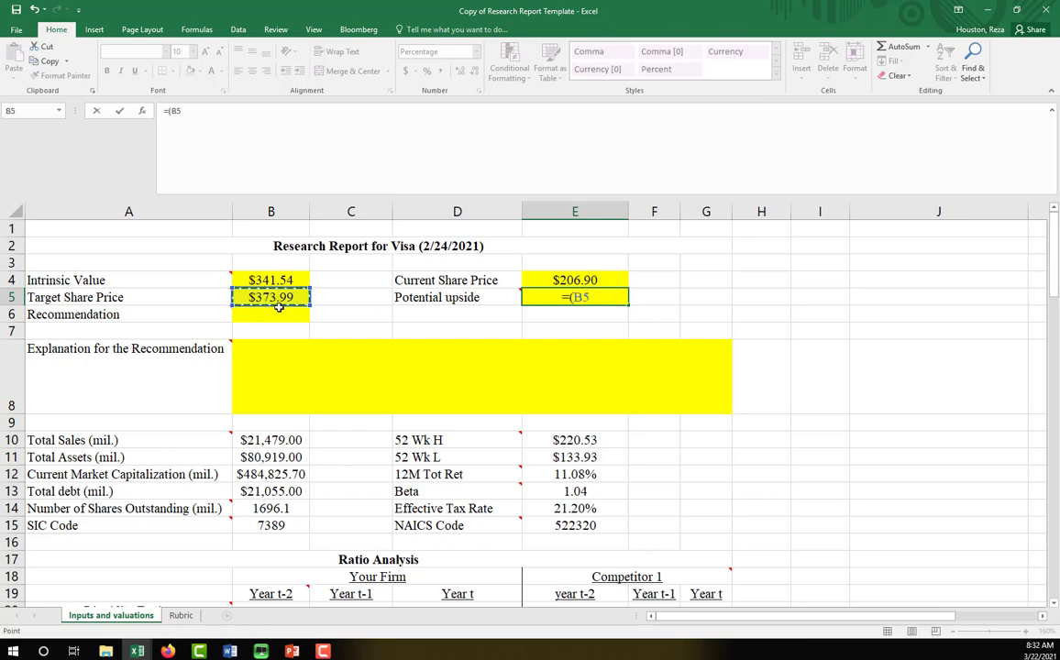
pyautogui.write('-')
pyautogui.click(541, 279)
pyautogui.write(')/')
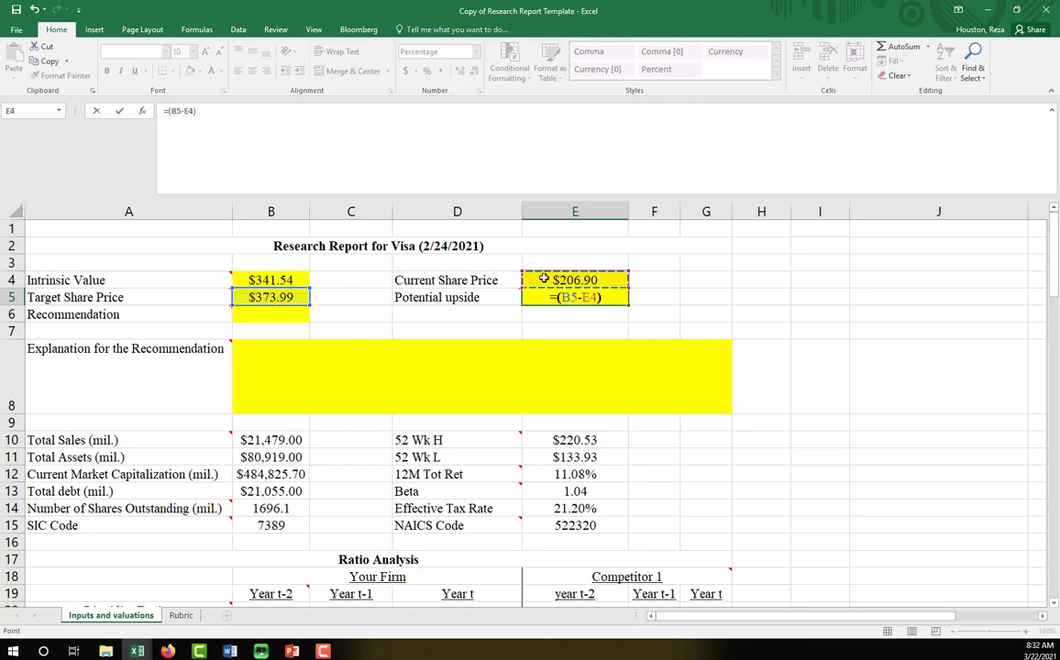
pyautogui.click(544, 280)
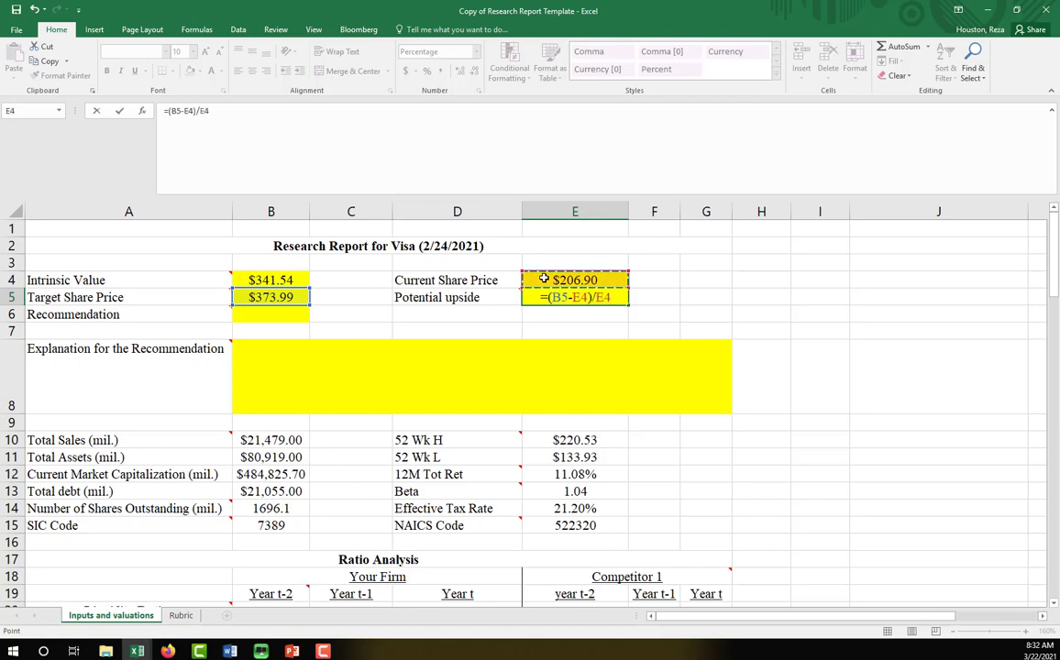
pyautogui.hotkey('ctrl', 'Return')
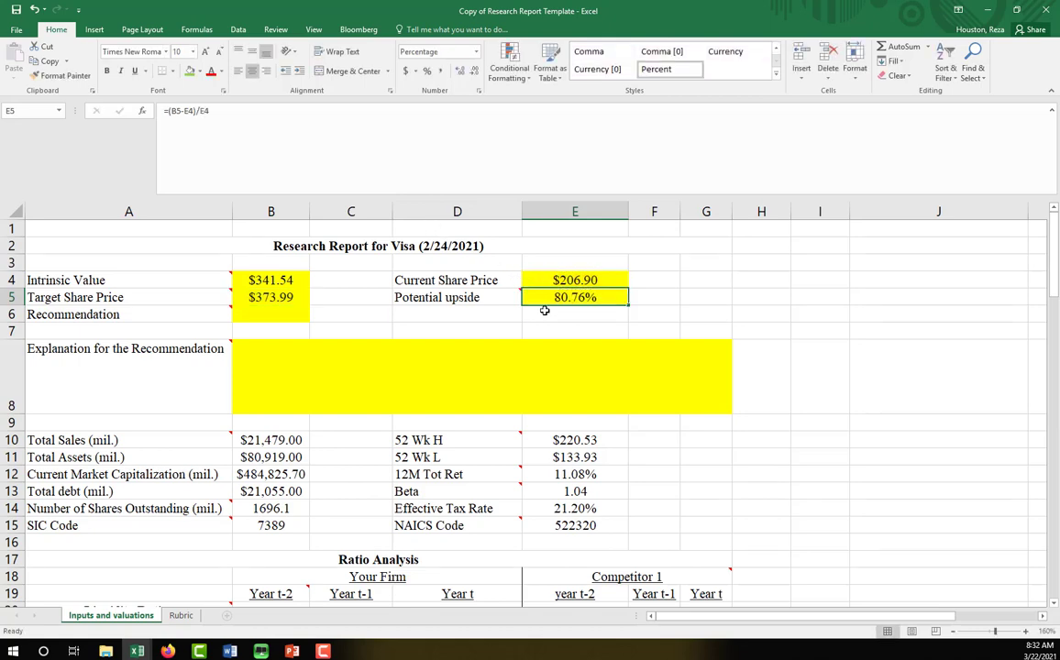
# Examine the intrinsic values in B56:B57, E56:E57, B78 and E85 that feed the averaged Intrinsic Value and Potential upside.
pyautogui.click(280, 280)
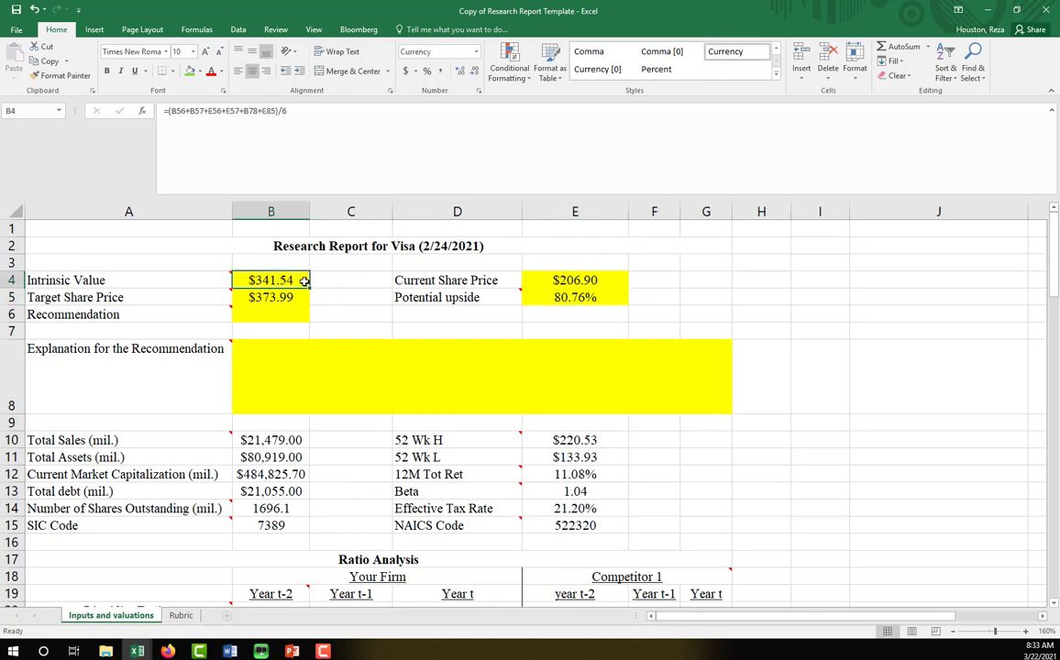
pyautogui.click(586, 298)
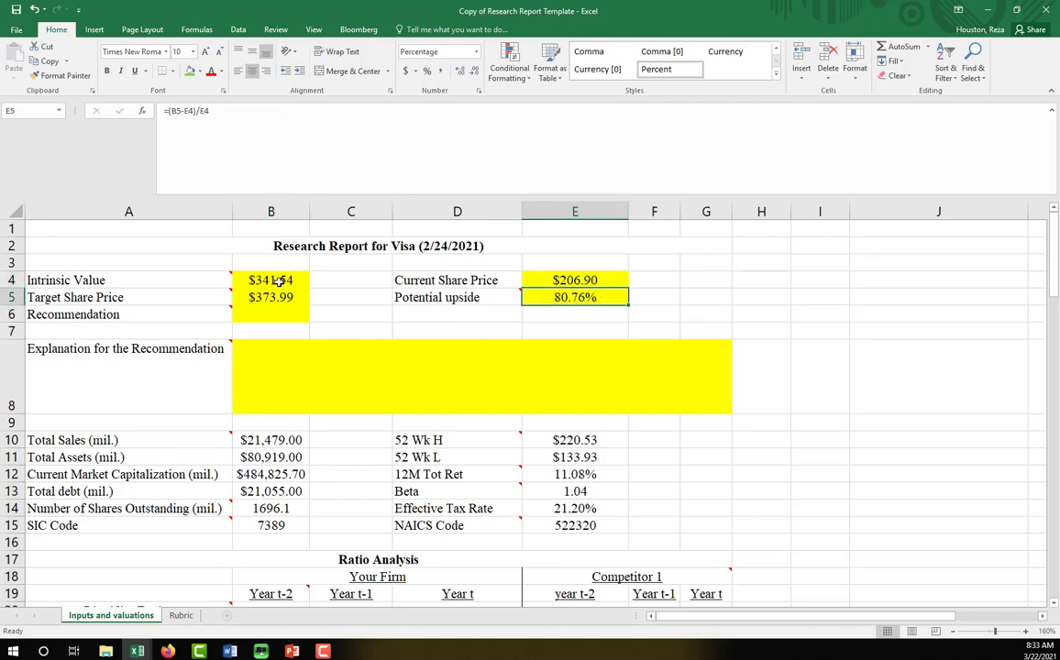
pyautogui.scroll(-11, 349, 345)
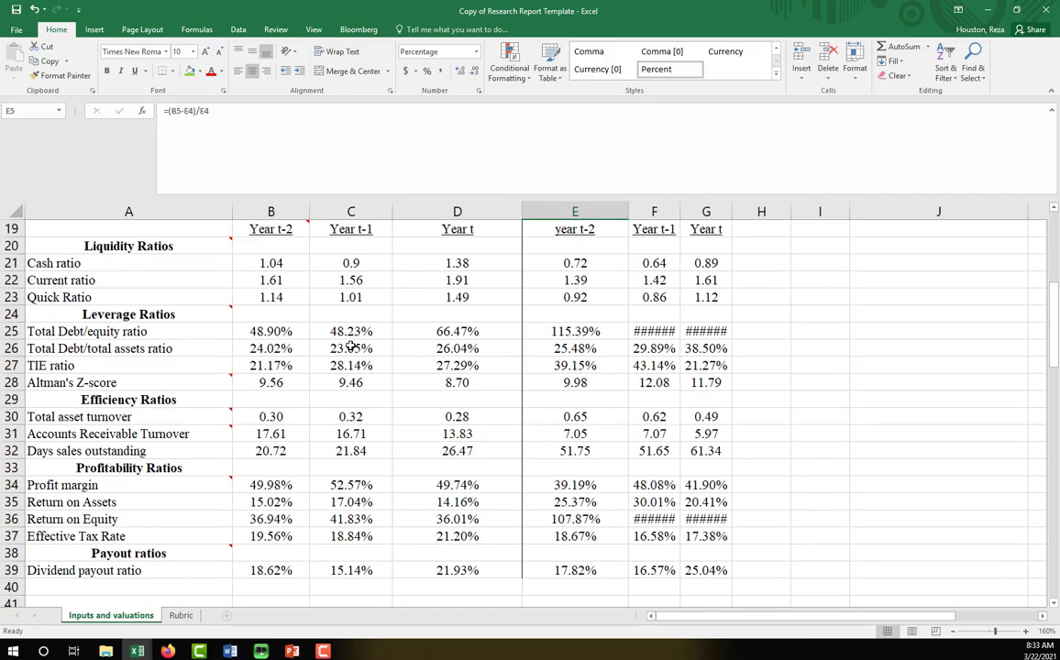
pyautogui.scroll(-5, 349, 348)
pyautogui.scroll(4, 349, 350)
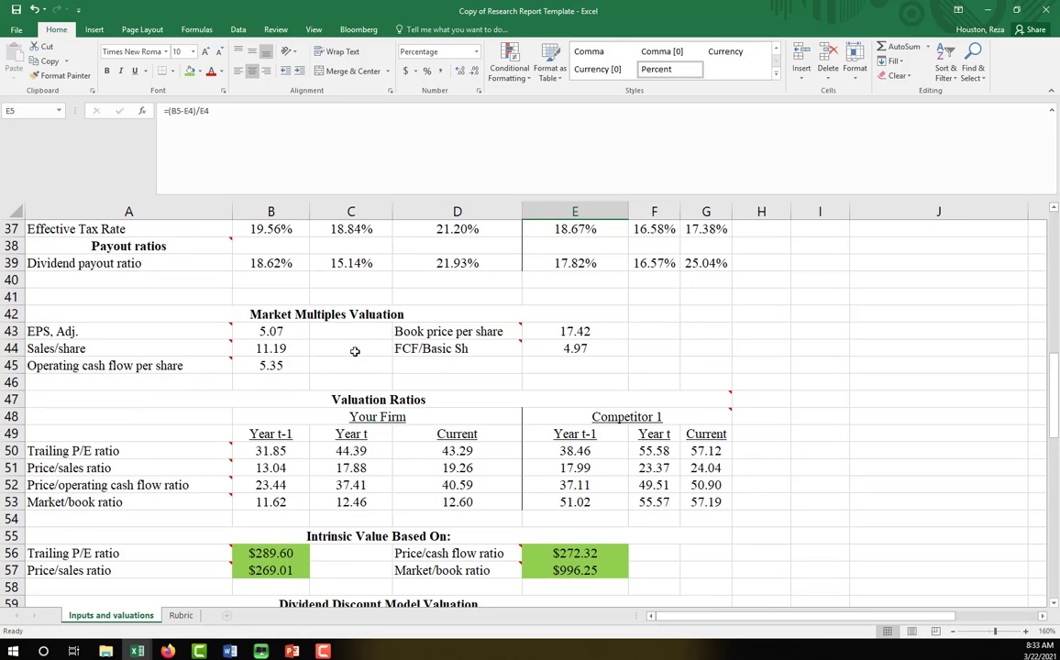
pyautogui.scroll(-2, 349, 353)
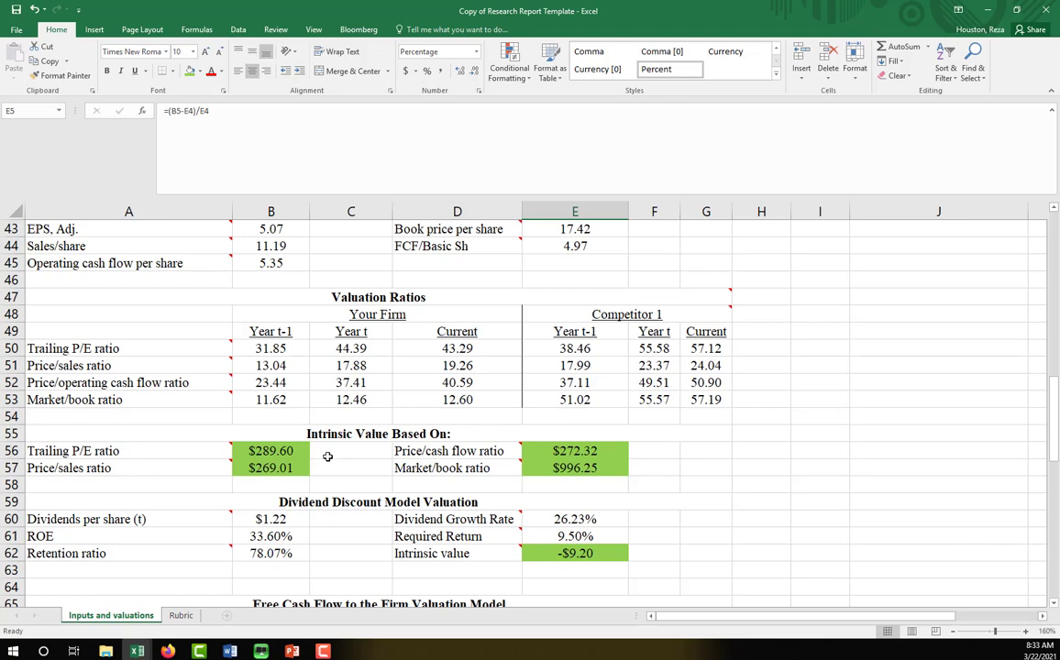
pyautogui.moveTo(265, 451); pyautogui.dragTo(257, 467)
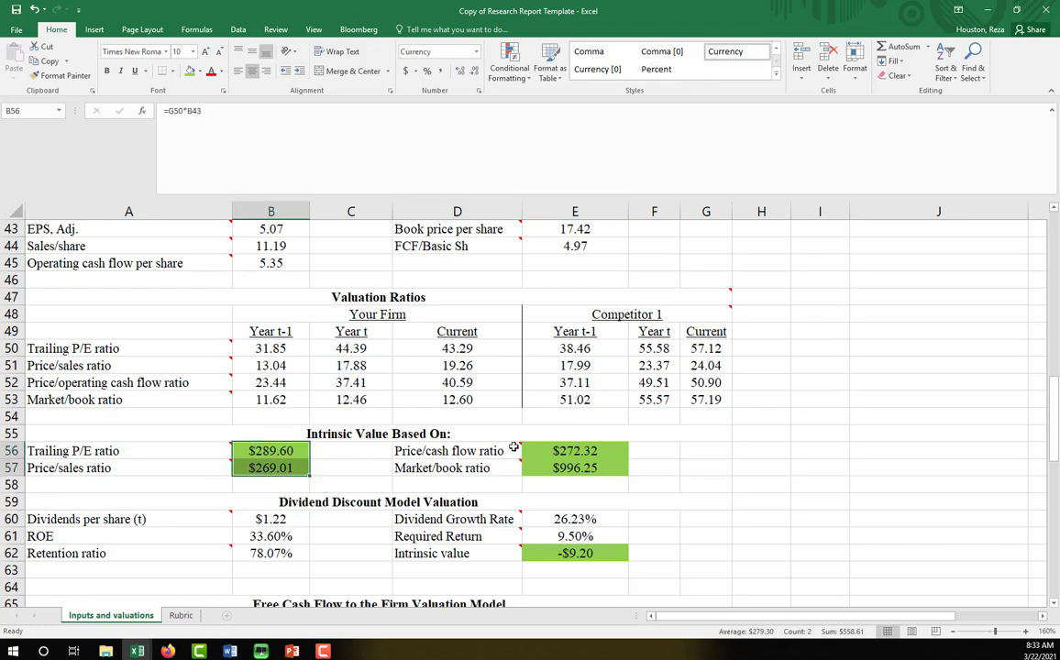
pyautogui.keyDown('ctrl'); pyautogui.click(555, 453); pyautogui.keyUp('ctrl')
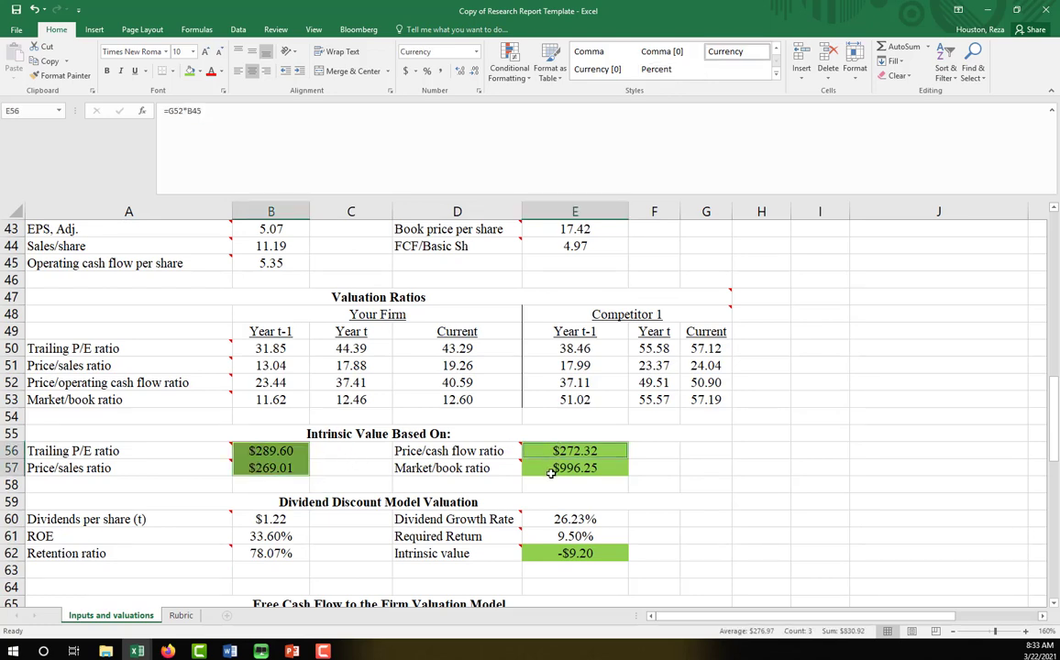
pyautogui.click(550, 472)
pyautogui.scroll(-3, 569, 465)
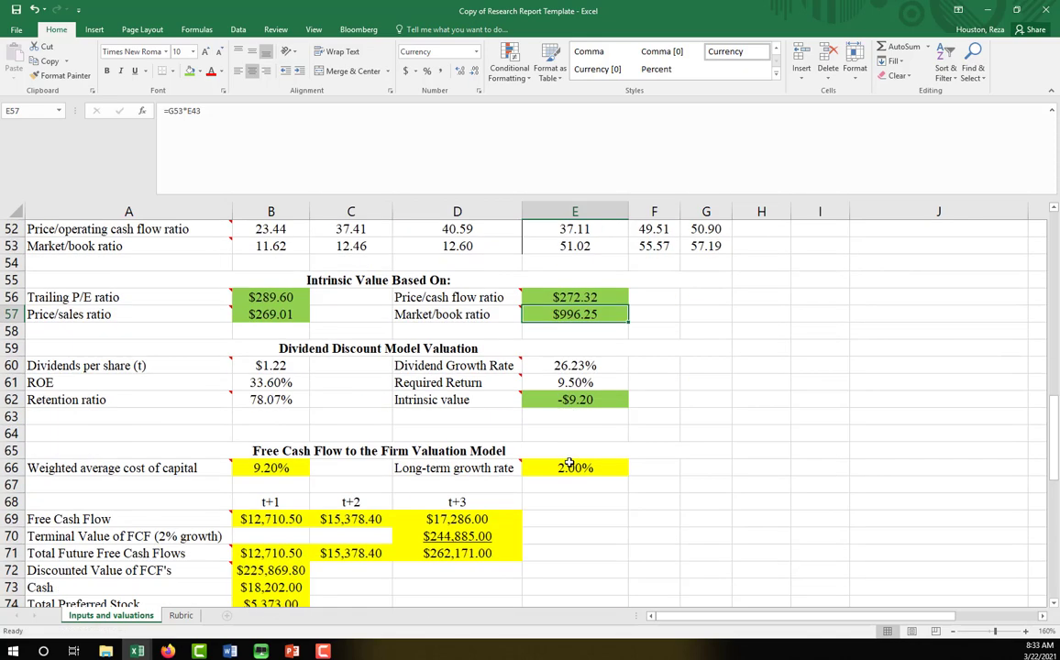
pyautogui.scroll(-1, 570, 463)
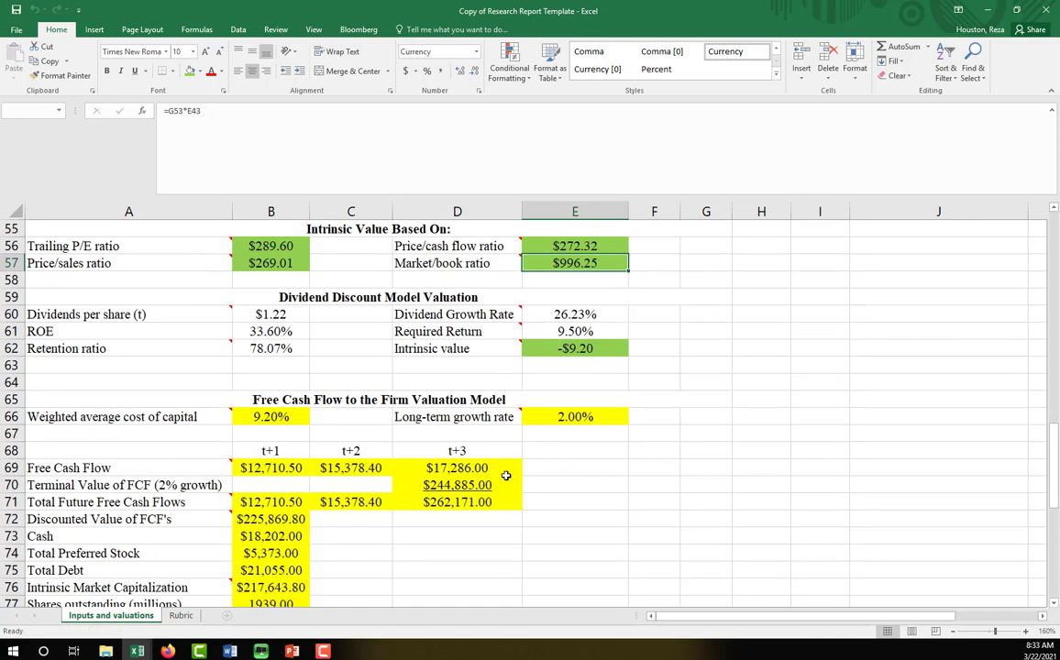
pyautogui.scroll(-3, 394, 522)
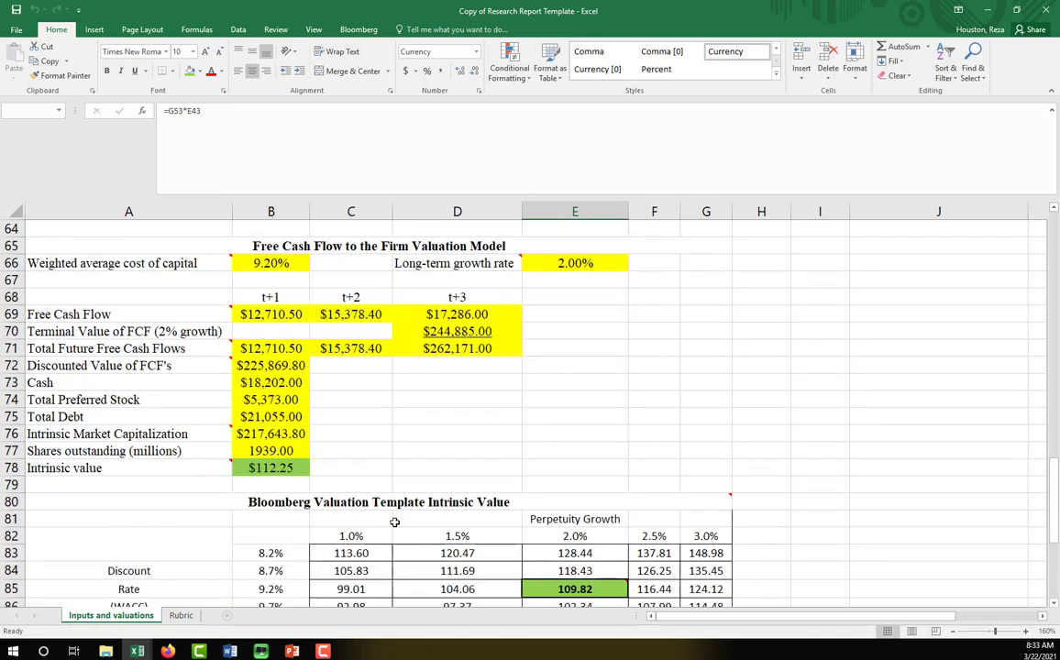
pyautogui.click(273, 469)
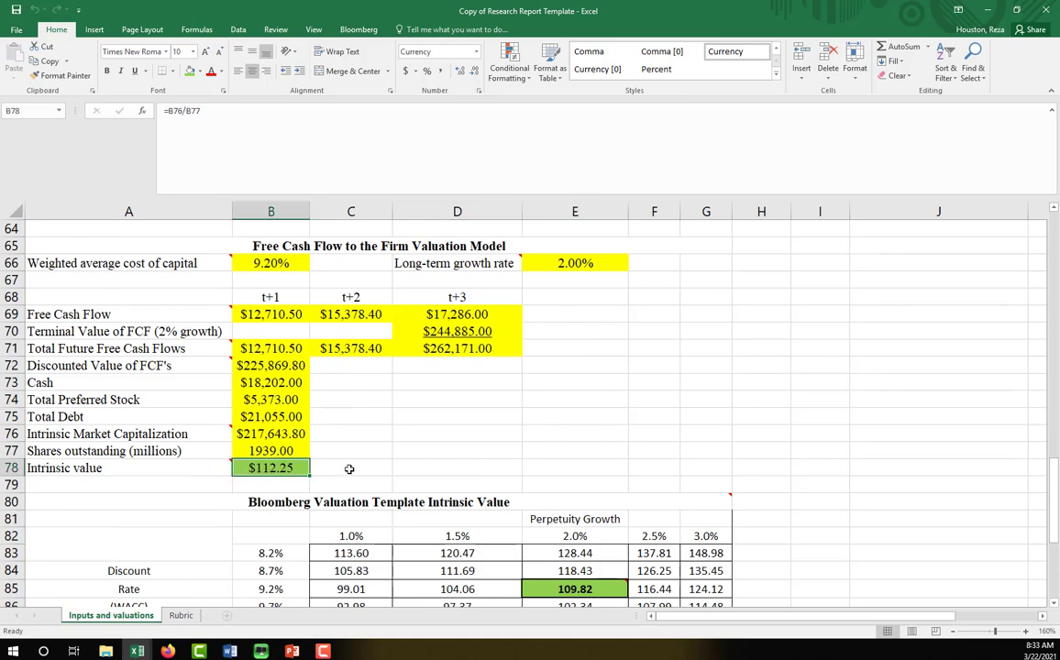
pyautogui.click(573, 589)
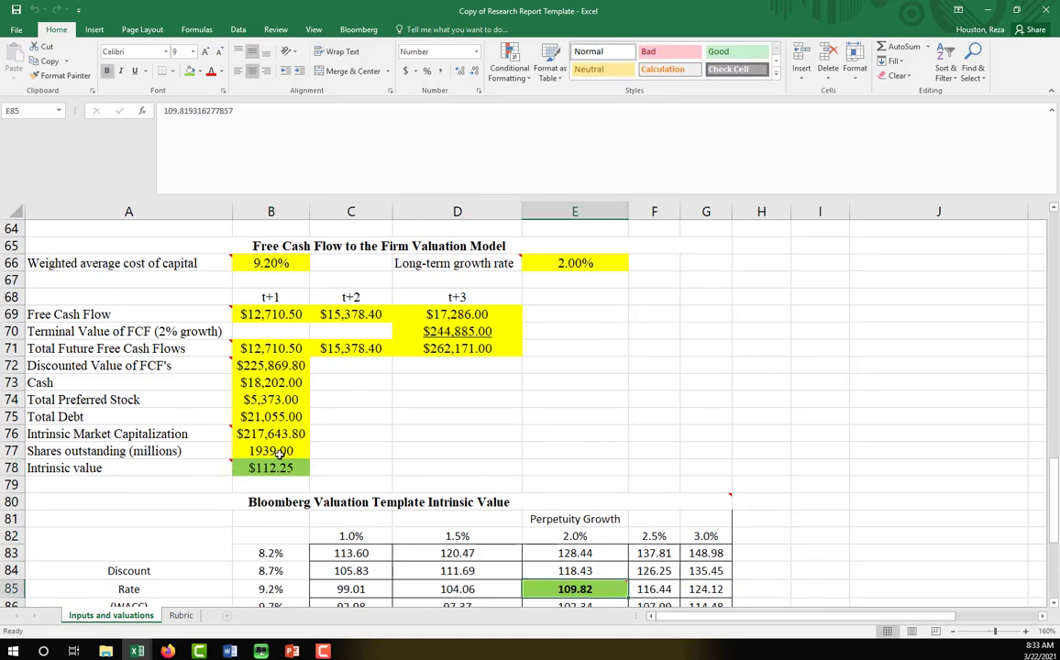
pyautogui.scroll(18, 278, 453)
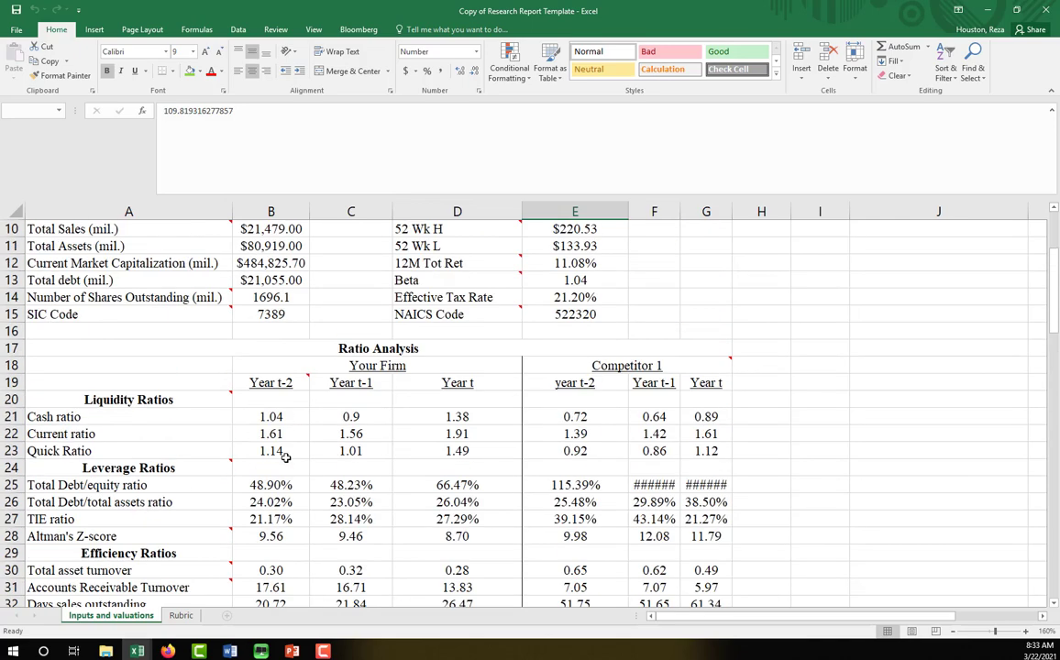
pyautogui.scroll(3, 285, 457)
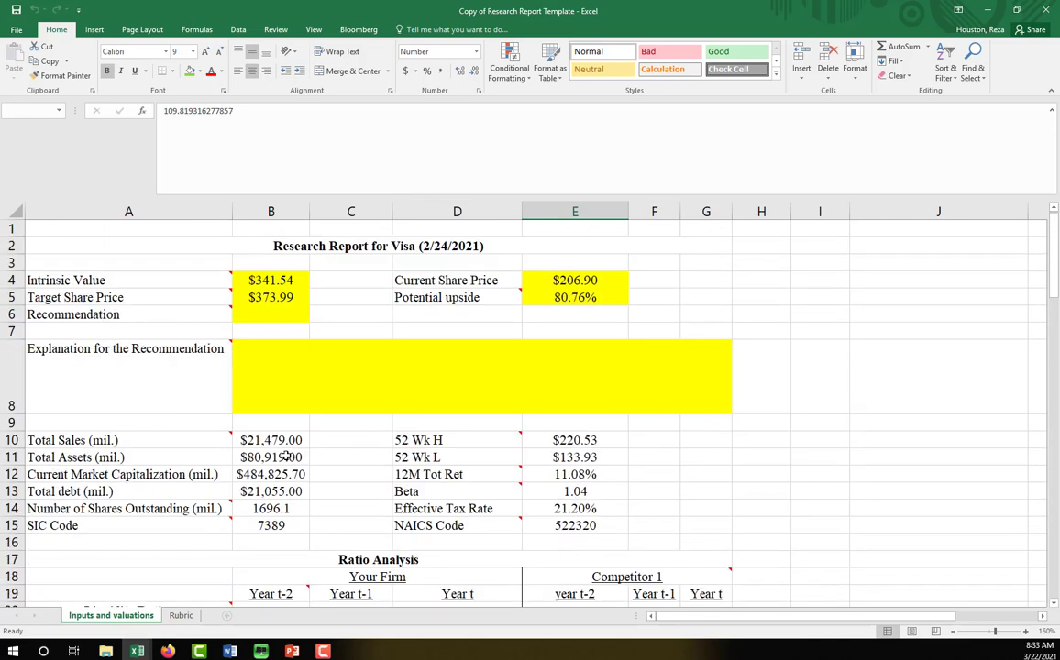
# Compare the Intrinsic Value in B4, Current Share Price in E4 and Potential upside in E5 as the basis for the recommendation.
pyautogui.click(275, 315)
pyautogui.click(270, 280)
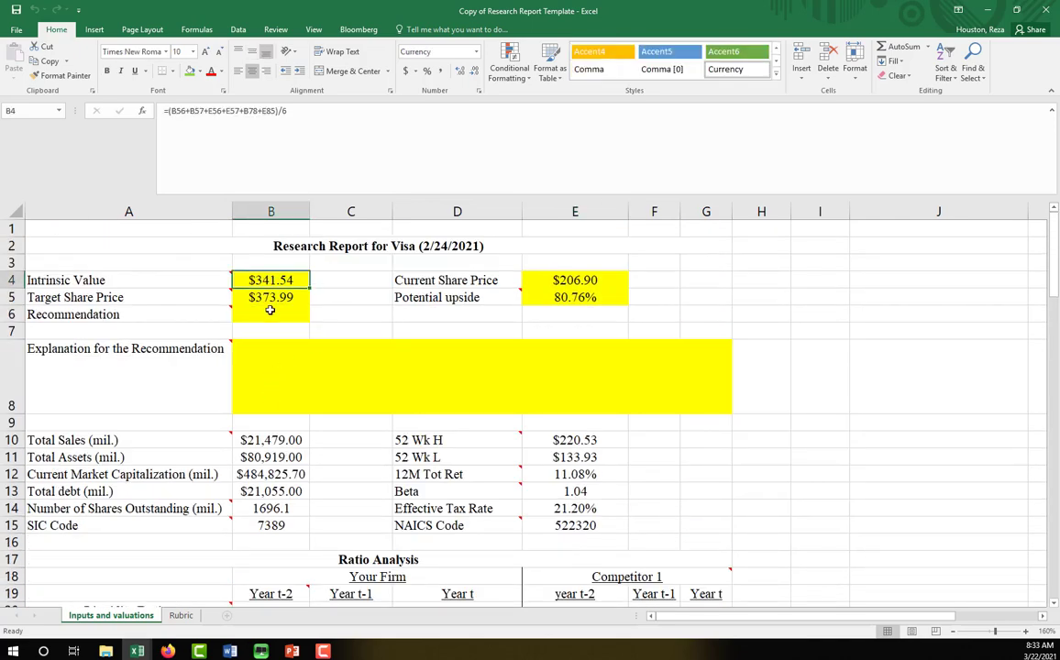
pyautogui.click(271, 312)
pyautogui.click(561, 298)
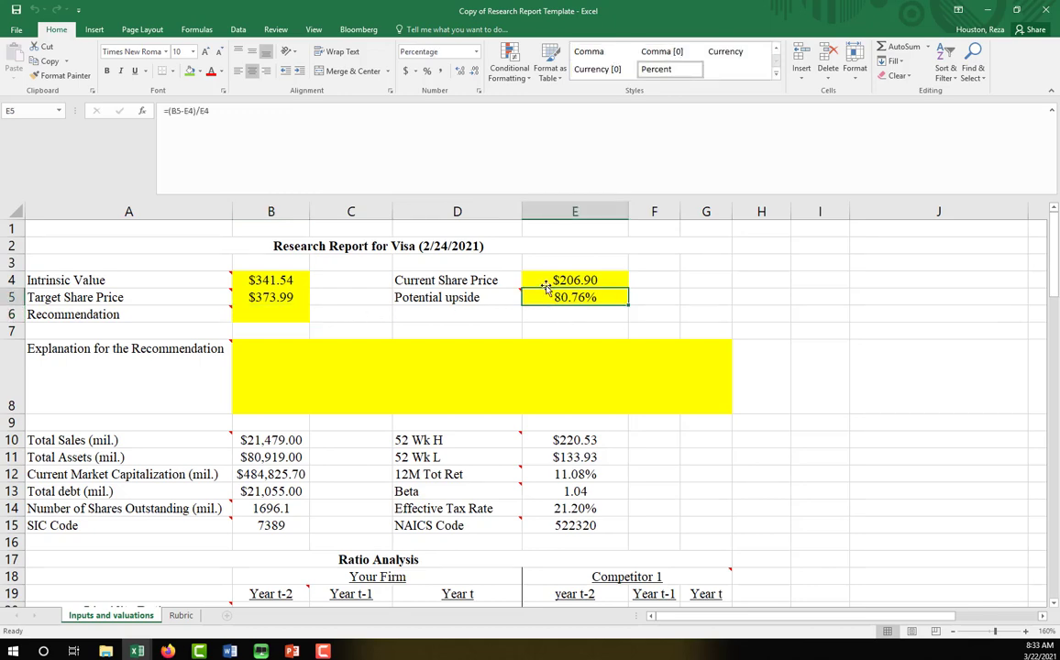
pyautogui.click(280, 313)
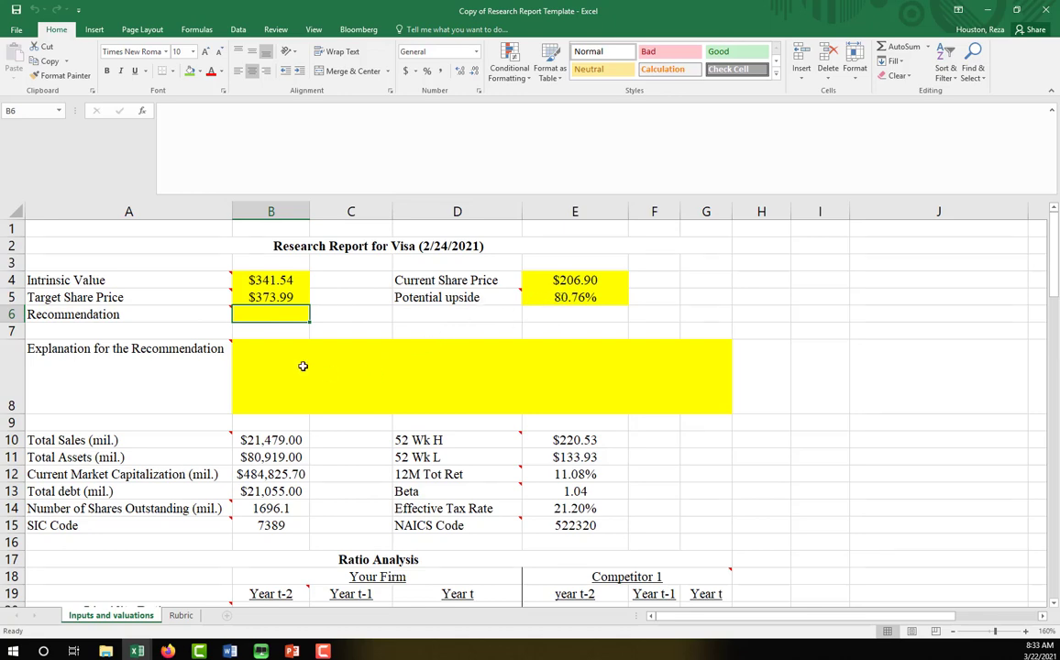
pyautogui.click(530, 280)
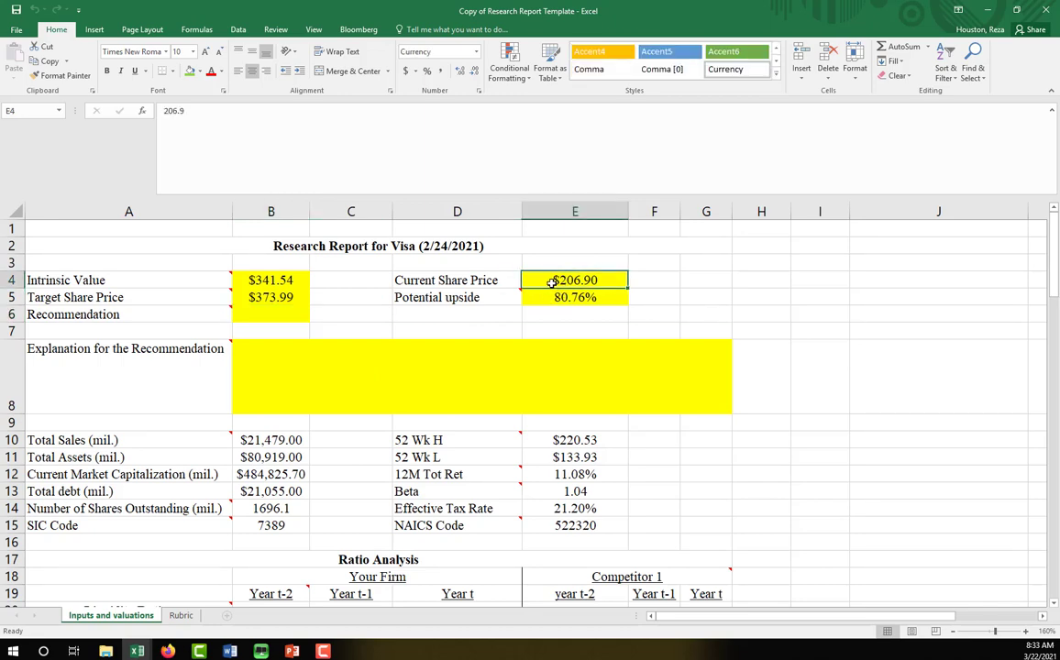
pyautogui.click(269, 313)
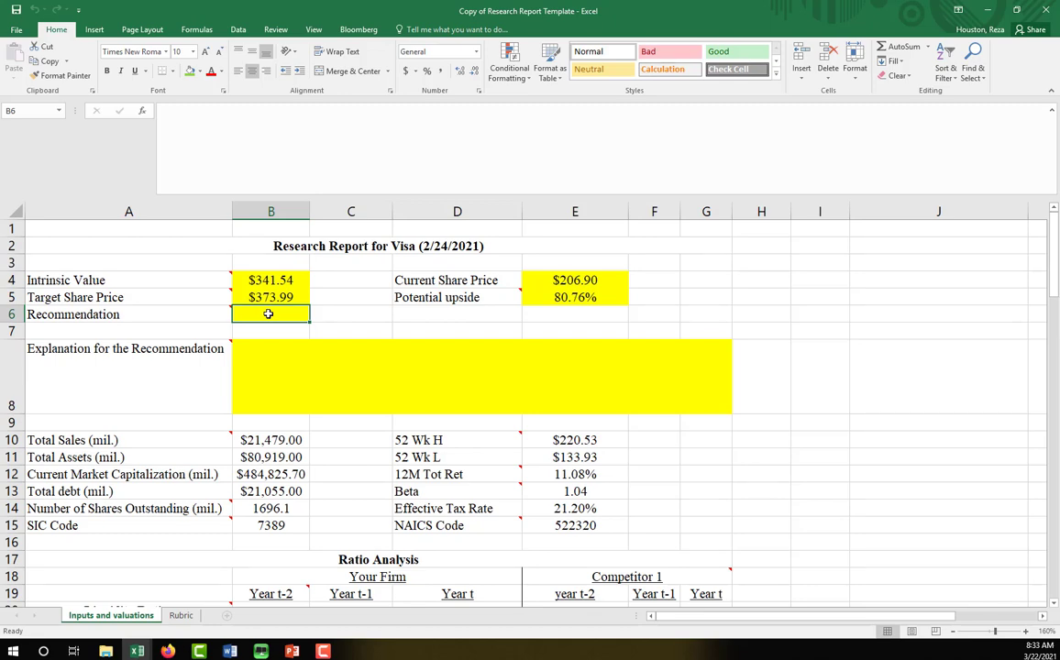
pyautogui.click(548, 296)
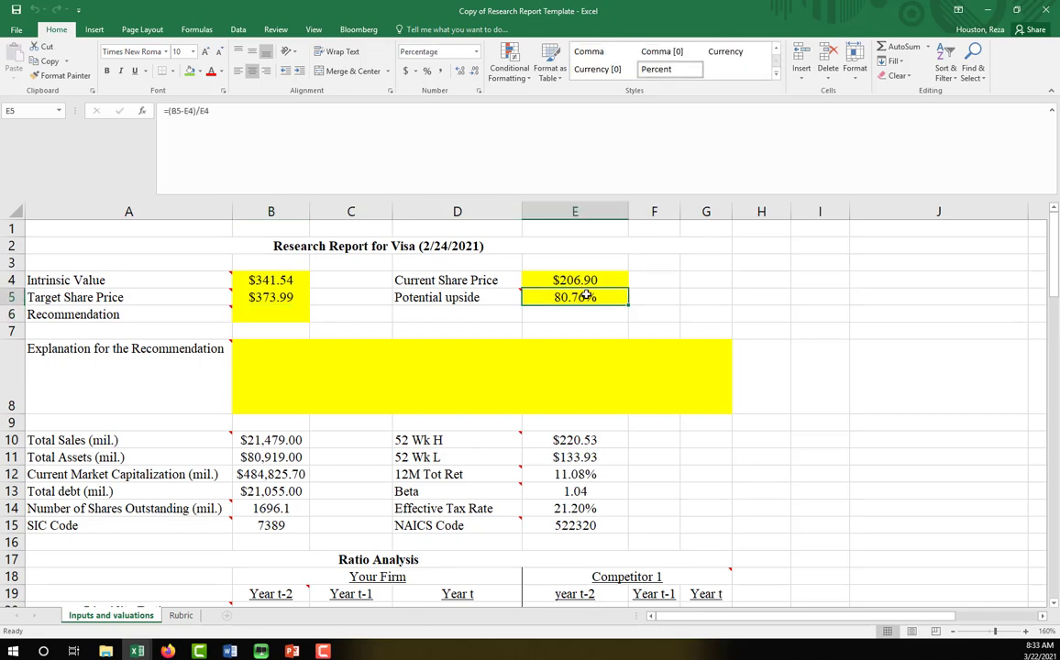
# Enter "Buy" as the Recommendation in B6.
pyautogui.click(277, 283)
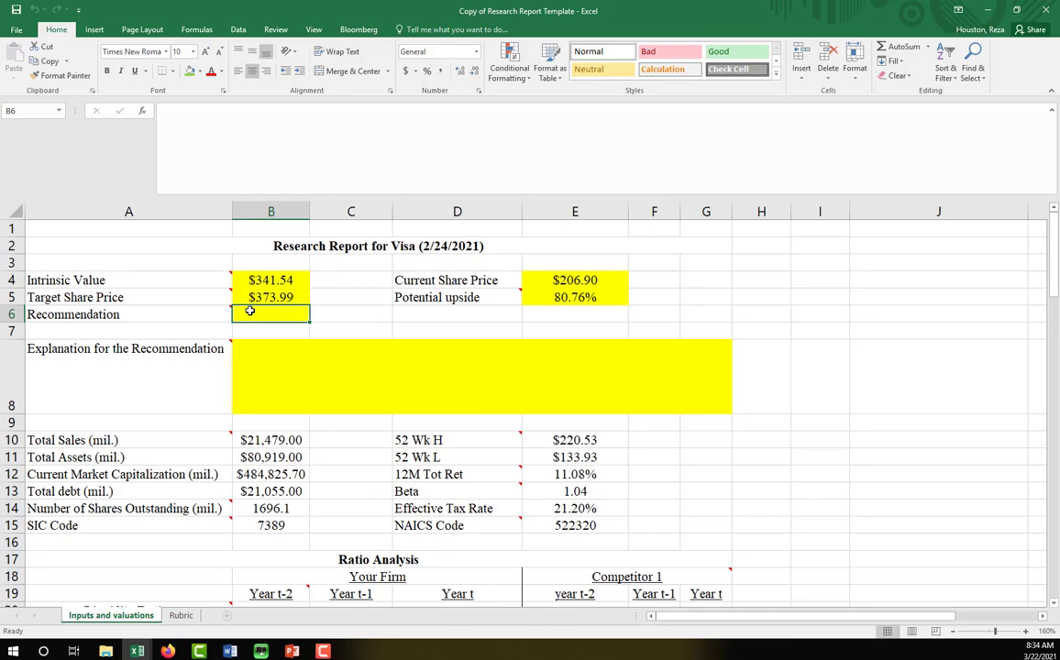
pyautogui.write('buy')
pyautogui.press('BackSpace')
pyautogui.press('BackSpace')
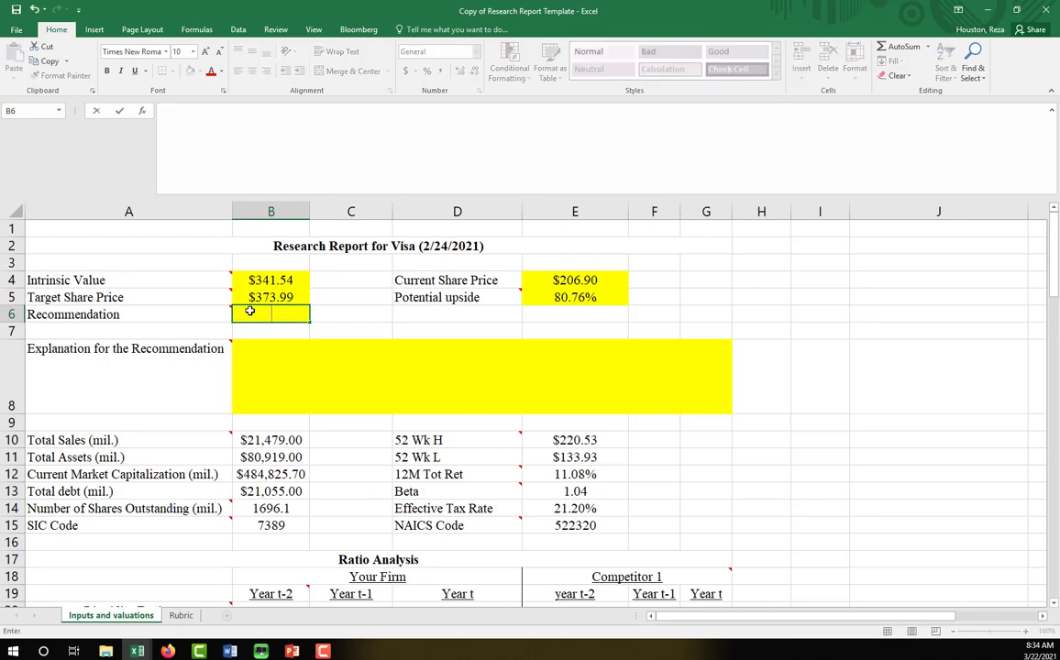
pyautogui.write('Buy')
pyautogui.hotkey('ctrl', 'Return')
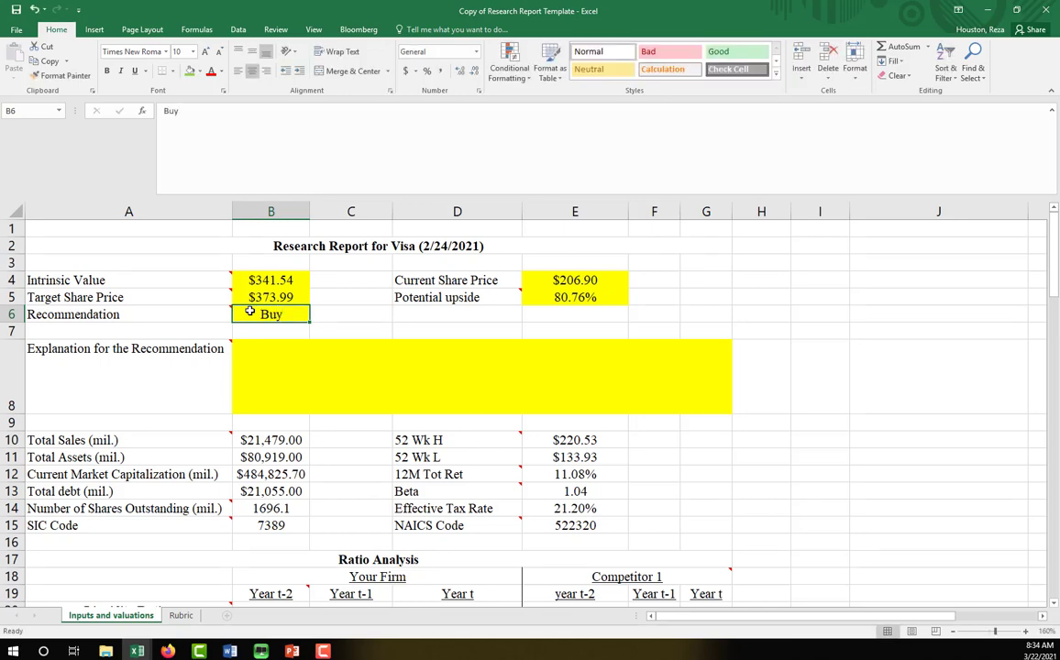
# Widen columns F and G so the competitor's Debt/equity and Return on Equity percentages display in full.
pyautogui.click(353, 374)
pyautogui.scroll(-10, 523, 413)
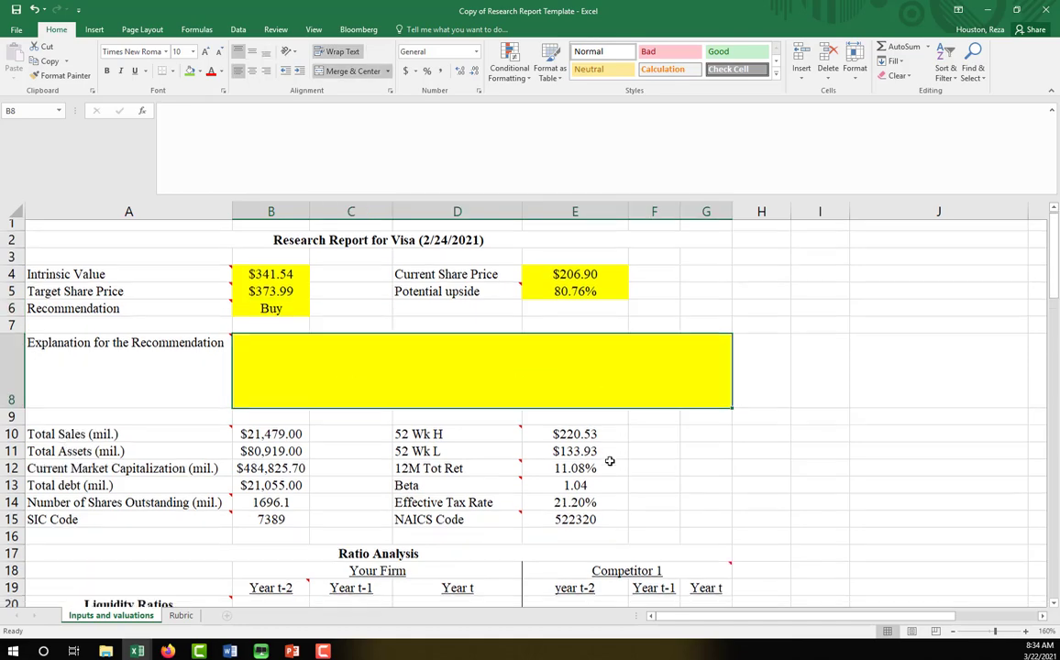
pyautogui.scroll(1, 532, 405)
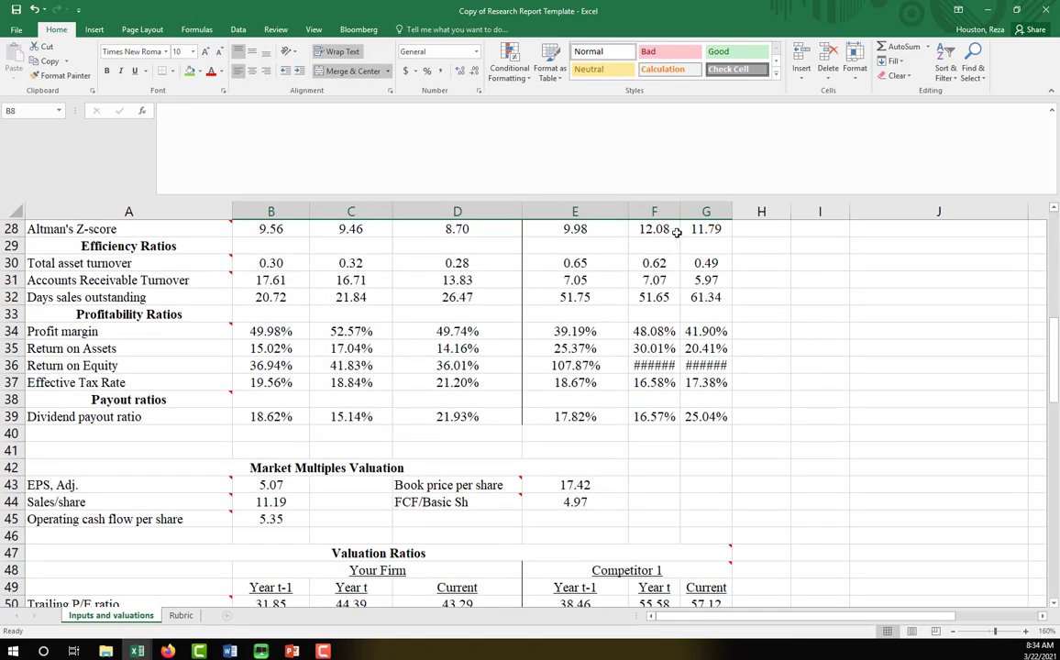
pyautogui.moveTo(667, 212); pyautogui.dragTo(689, 208)
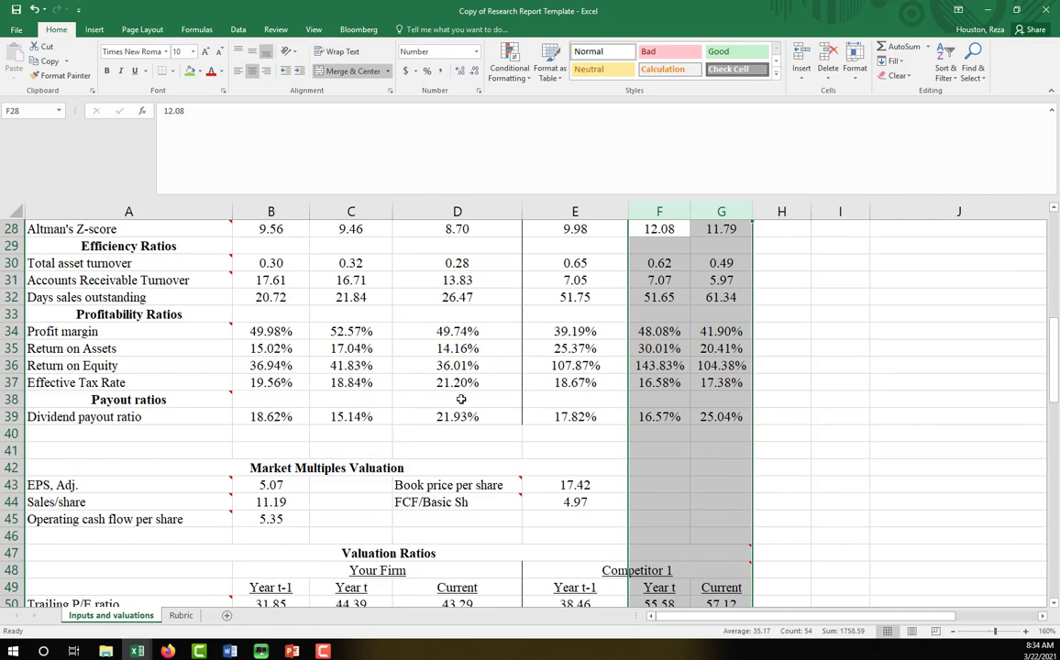
# Compare the Accounts Receivable Turnover in row 31 for Visa and the competitor over three years, and check Visa's profit margin in B34.
pyautogui.click(273, 331)
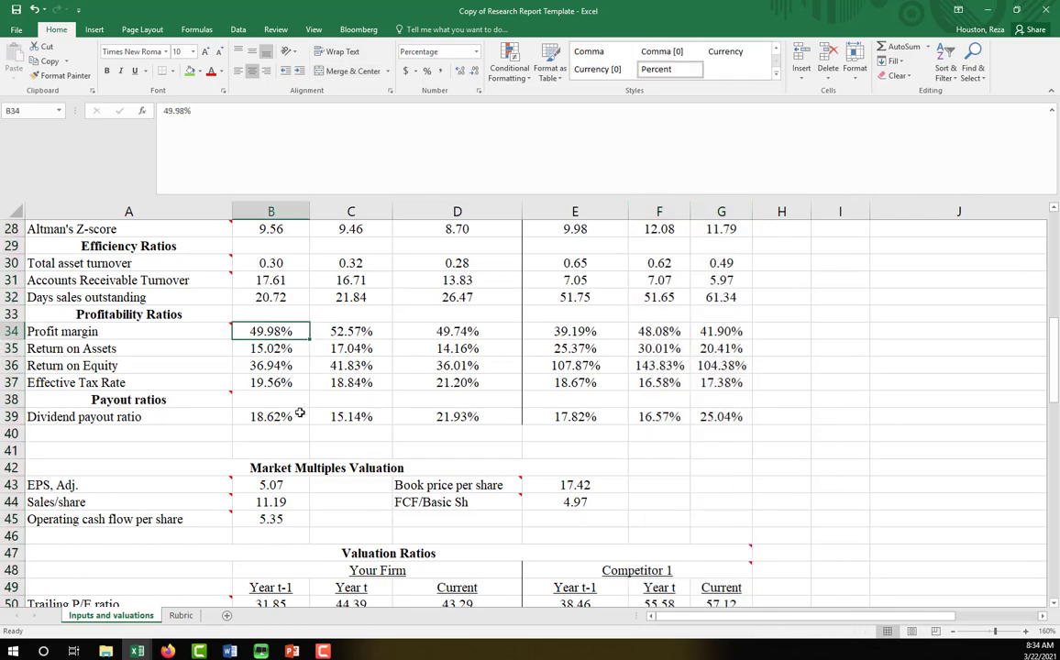
pyautogui.scroll(2, 260, 415)
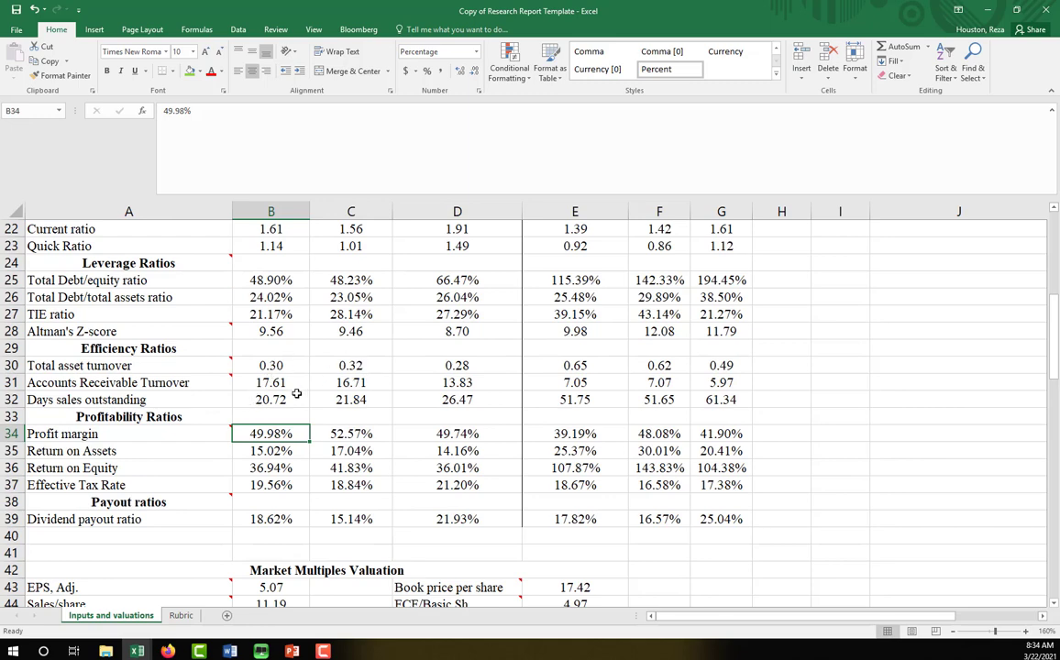
pyautogui.moveTo(280, 383); pyautogui.dragTo(433, 383)
pyautogui.scroll(1, 435, 393)
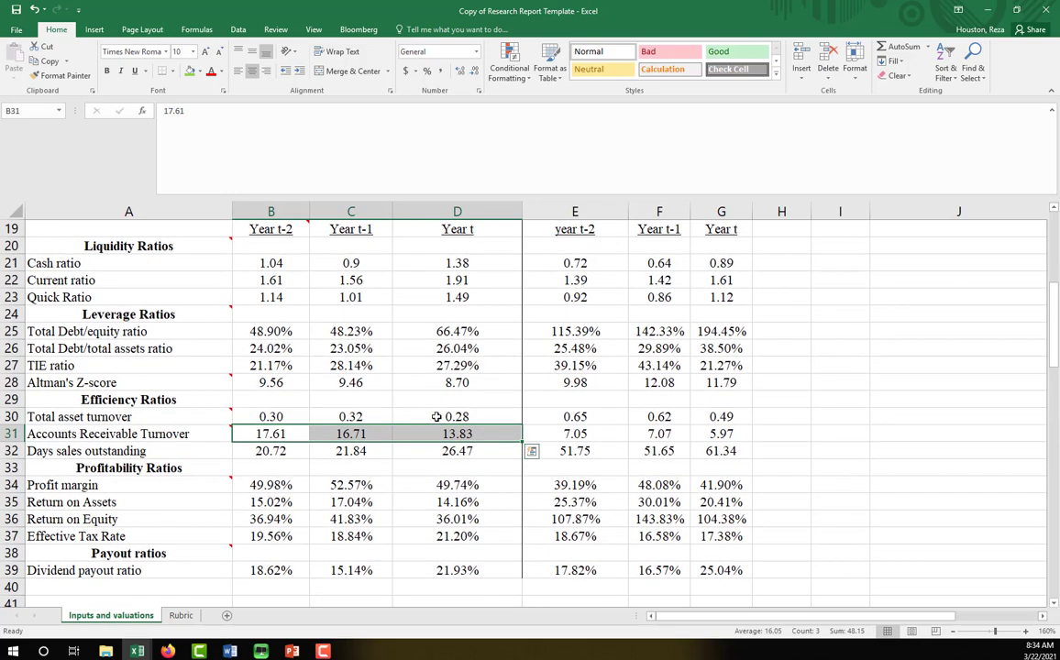
pyautogui.moveTo(594, 436); pyautogui.dragTo(694, 434)
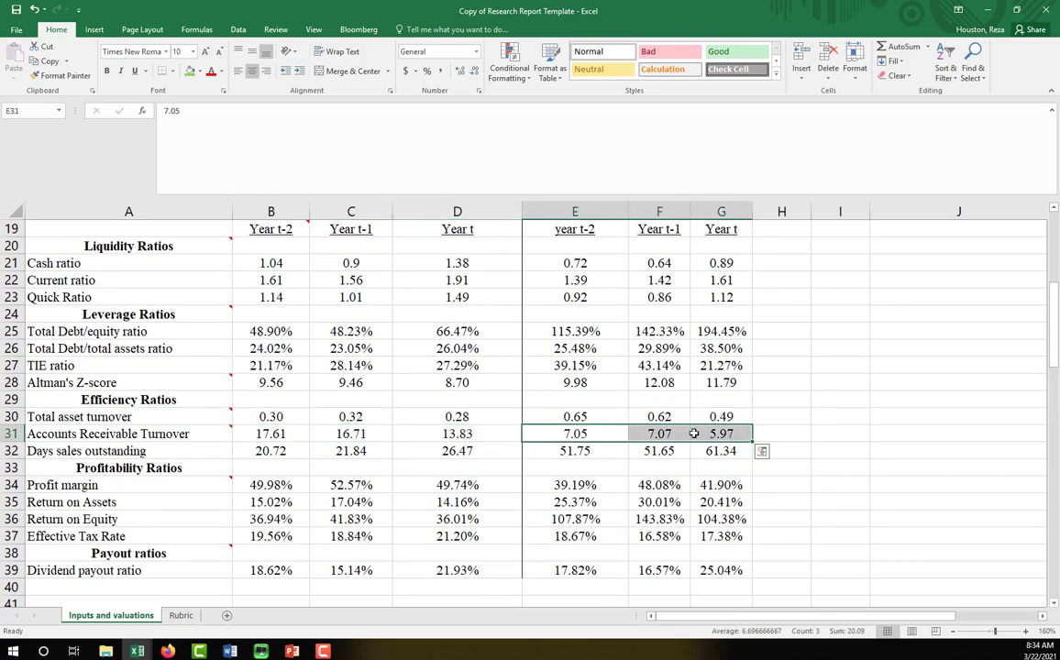
pyautogui.scroll(2, 689, 439)
pyautogui.scroll(-2, 686, 447)
# Examine Visa's three-year TIE ratio, Total Debt/equity ratio and Altman's Z-score, comparing its debt/equity with the competitor's in E25:G25.
pyautogui.moveTo(260, 366); pyautogui.dragTo(463, 366)
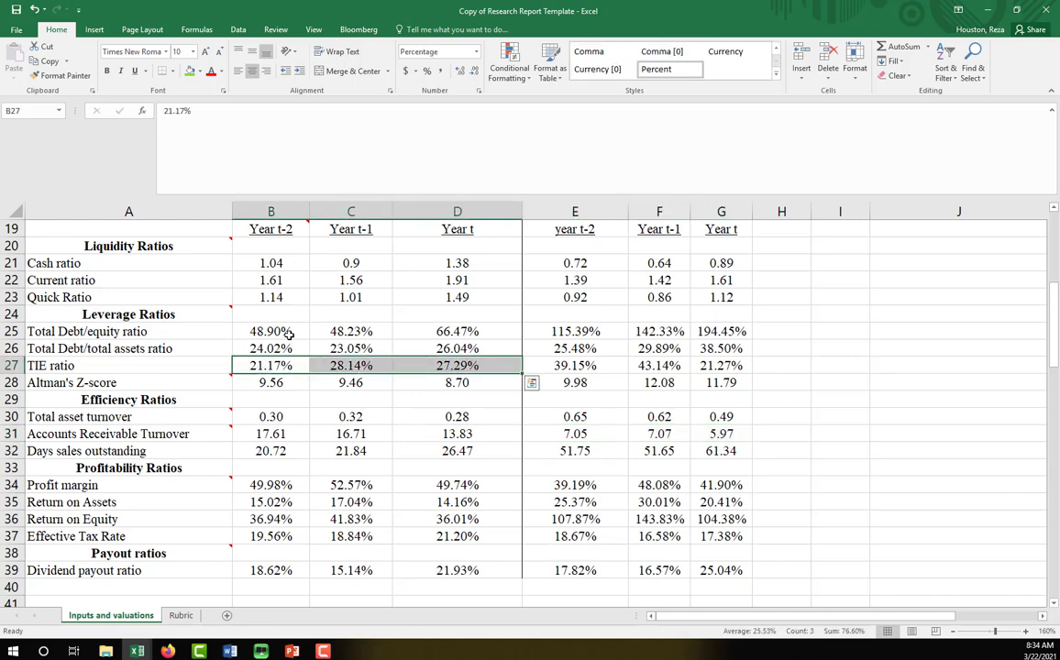
pyautogui.moveTo(287, 332); pyautogui.dragTo(466, 331)
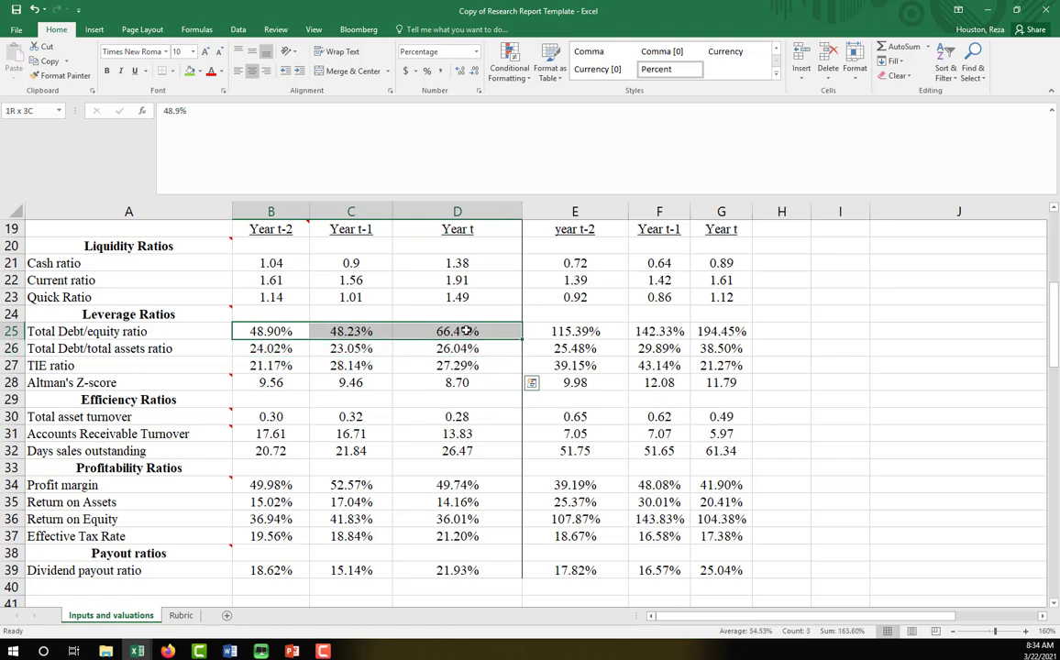
pyautogui.moveTo(551, 331); pyautogui.dragTo(721, 332)
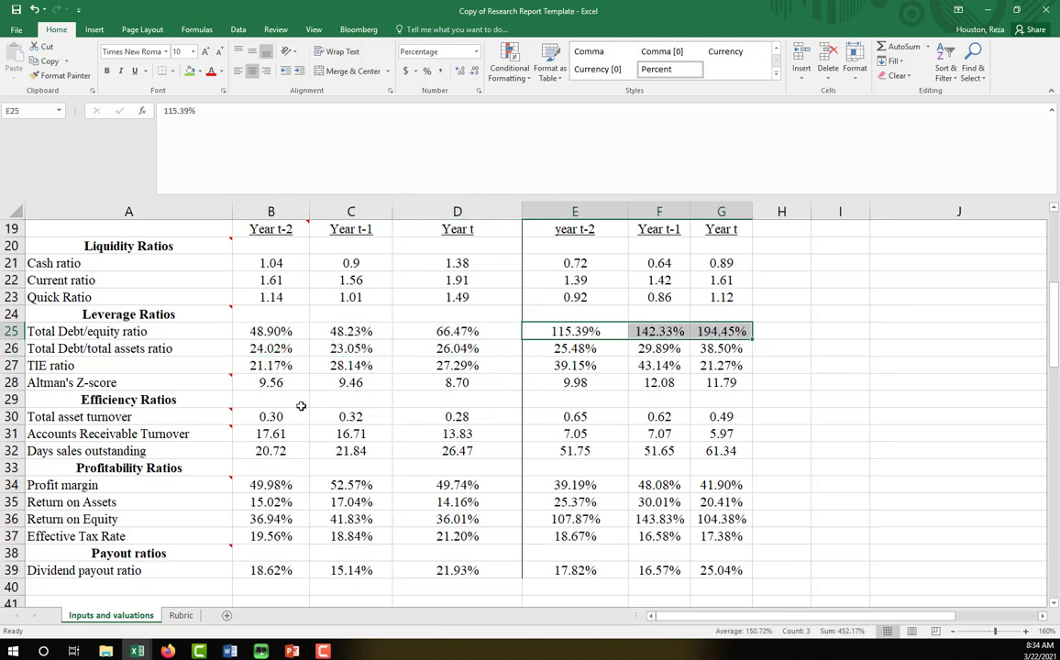
pyautogui.moveTo(253, 381); pyautogui.dragTo(413, 384)
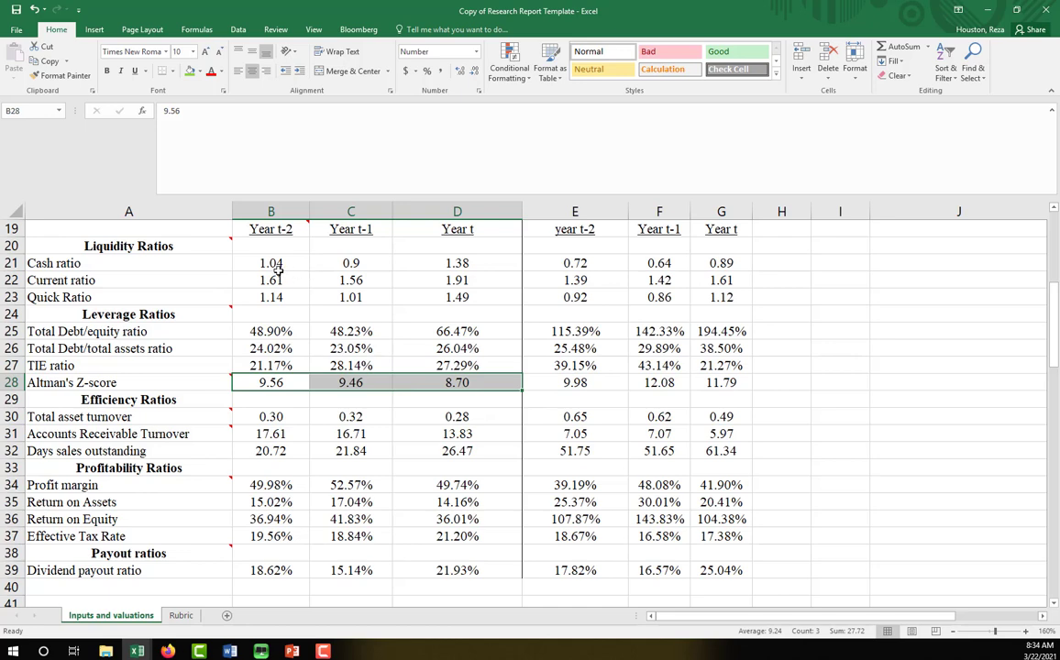
# Examine Visa's Year t cash ratio in D21 and current ratio in D22, comparing the cash ratio with the competitor's in G21.
pyautogui.click(403, 263)
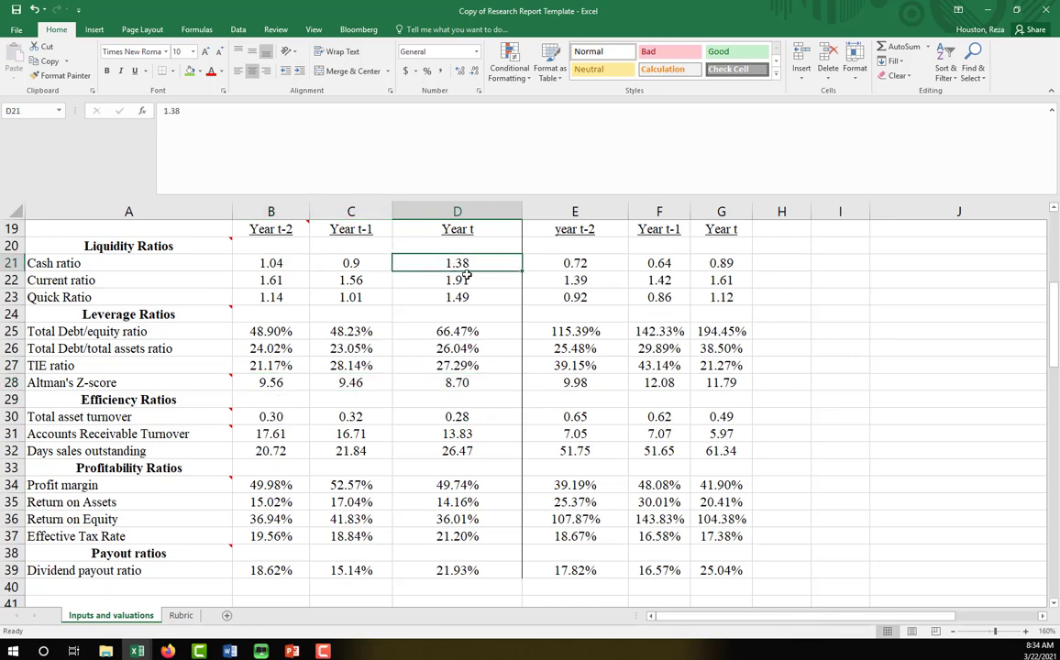
pyautogui.click(448, 280)
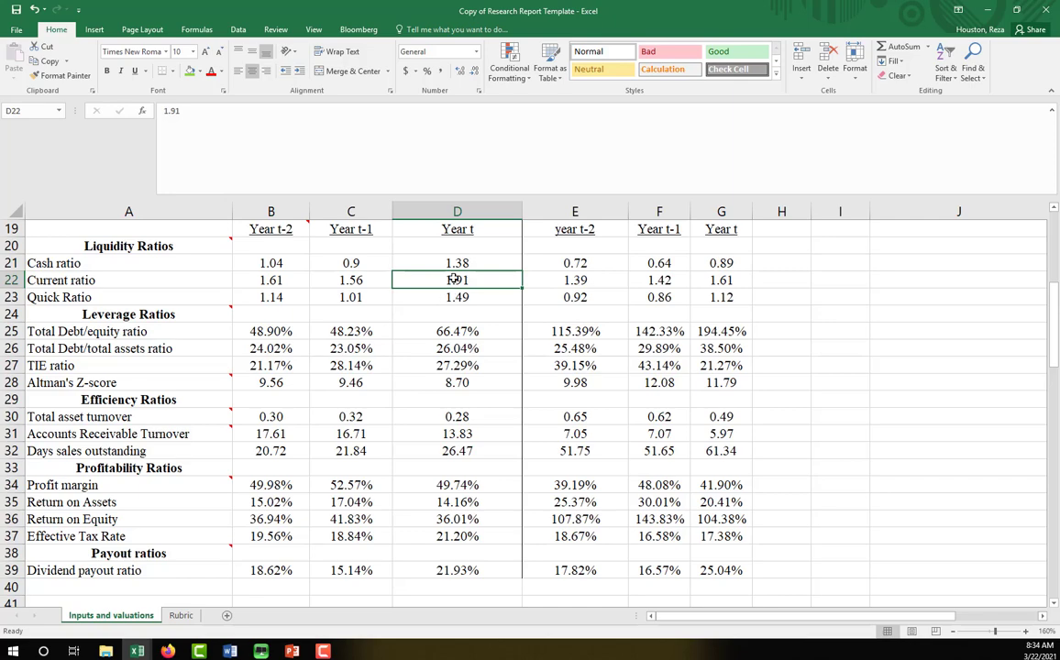
pyautogui.scroll(-6, 435, 395)
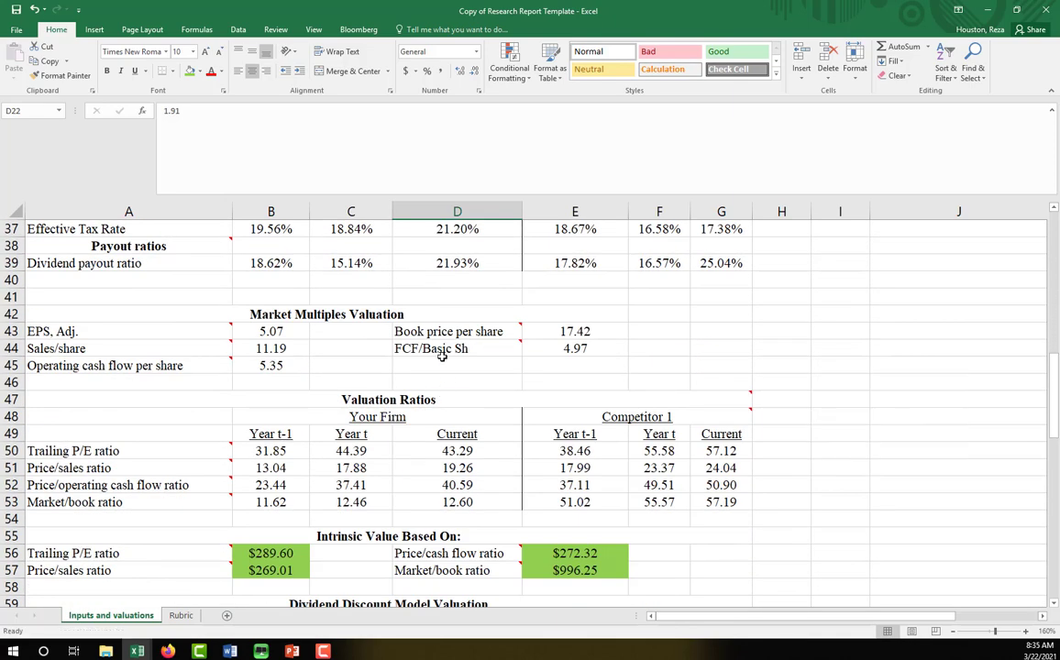
pyautogui.scroll(8, 436, 367)
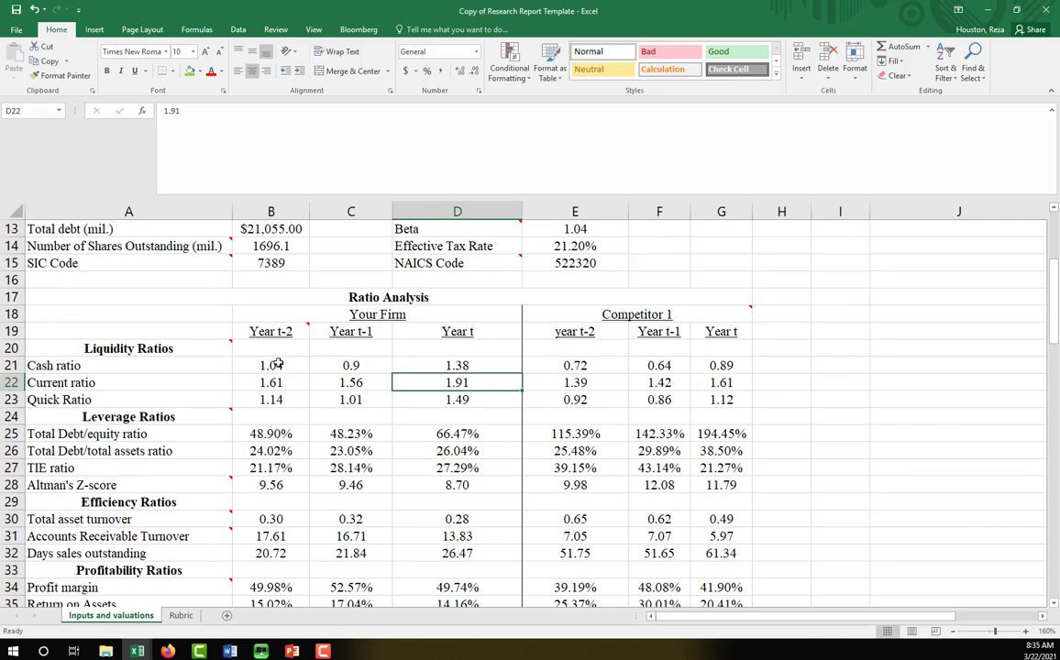
pyautogui.moveTo(280, 366); pyautogui.dragTo(400, 364)
pyautogui.click(462, 365)
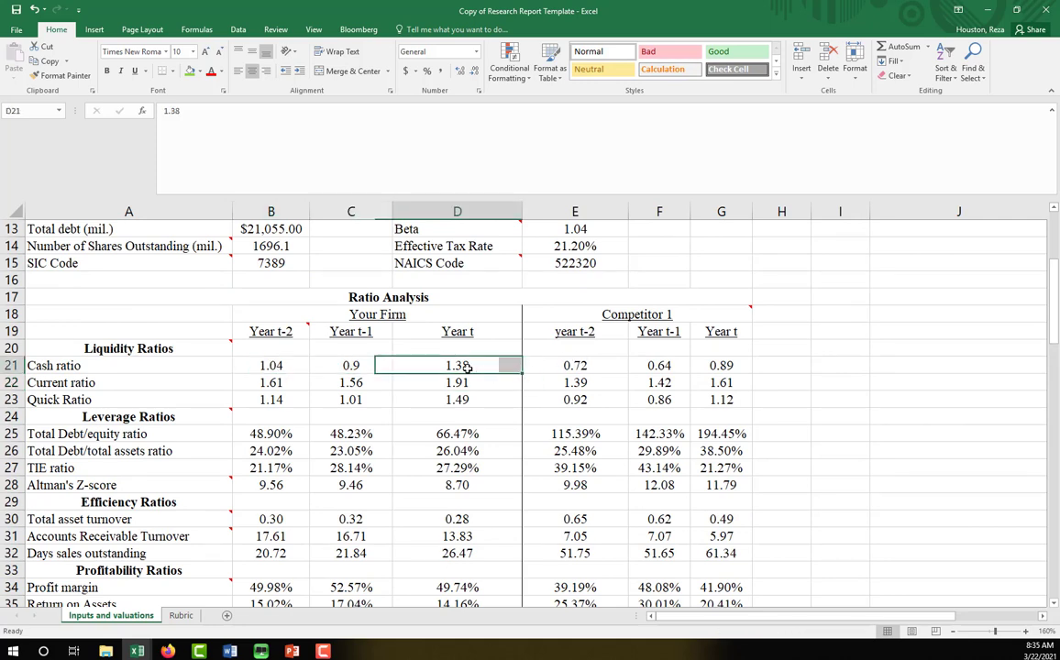
pyautogui.keyDown('ctrl'); pyautogui.click(715, 366); pyautogui.keyUp('ctrl')
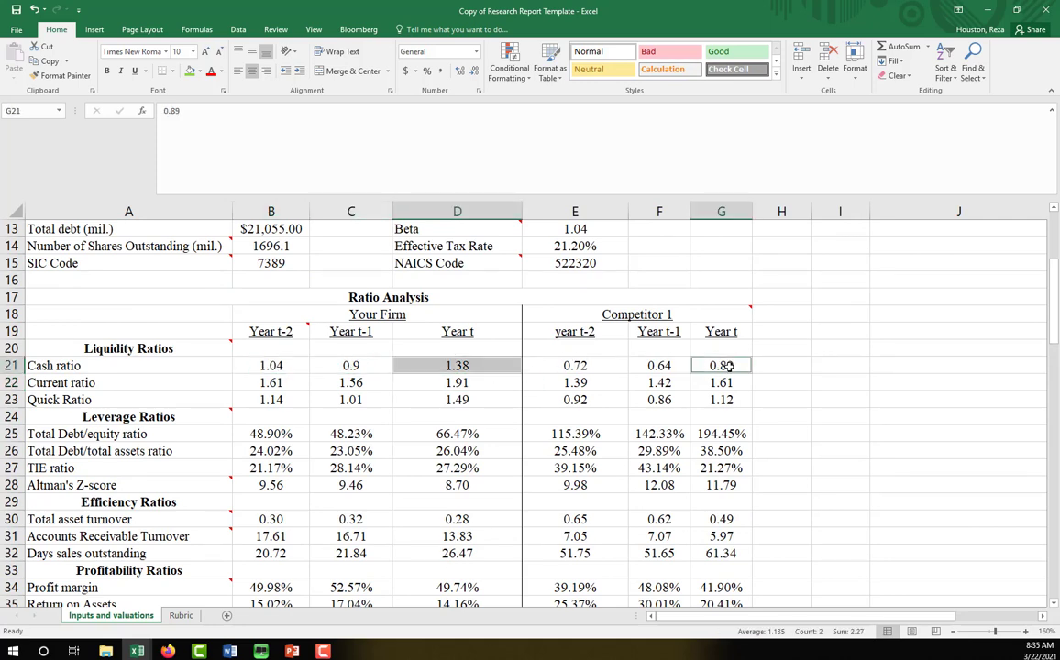
pyautogui.click(485, 382)
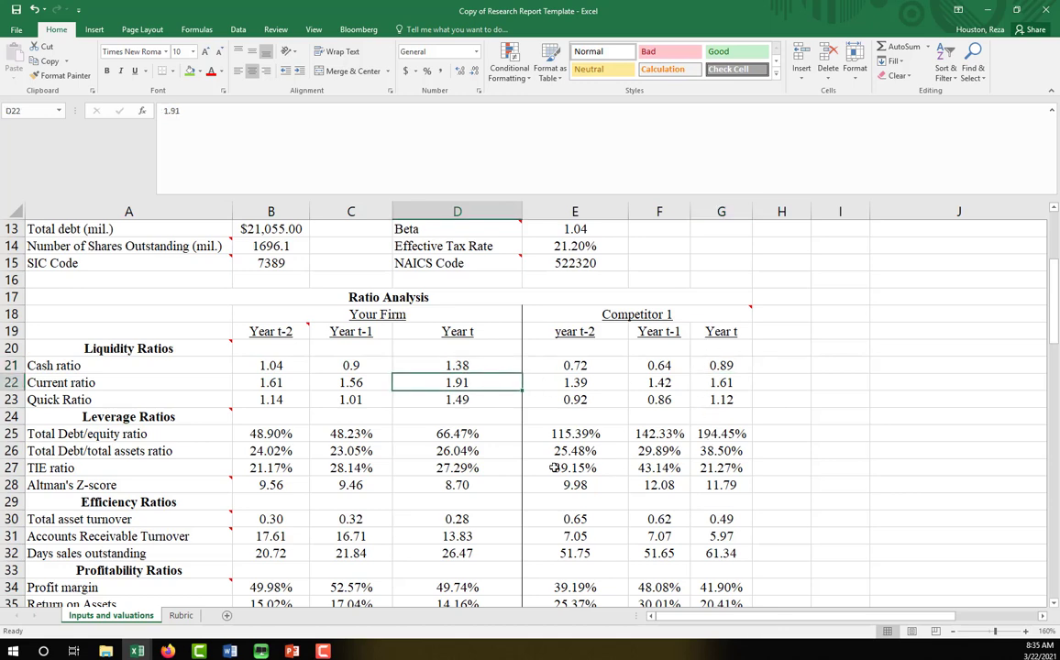
# Compare the Year t Altman's Z-score and Total Debt/total assets ratio in column D with the competitor's in column G.
pyautogui.click(464, 485)
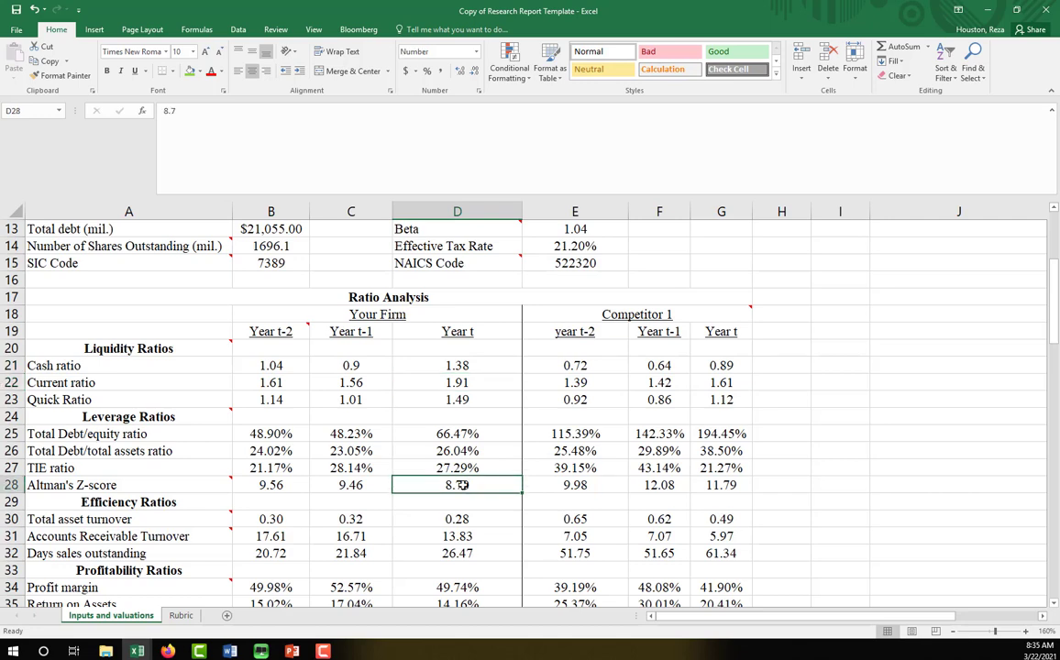
pyautogui.keyDown('ctrl'); pyautogui.click(726, 484); pyautogui.keyUp('ctrl')
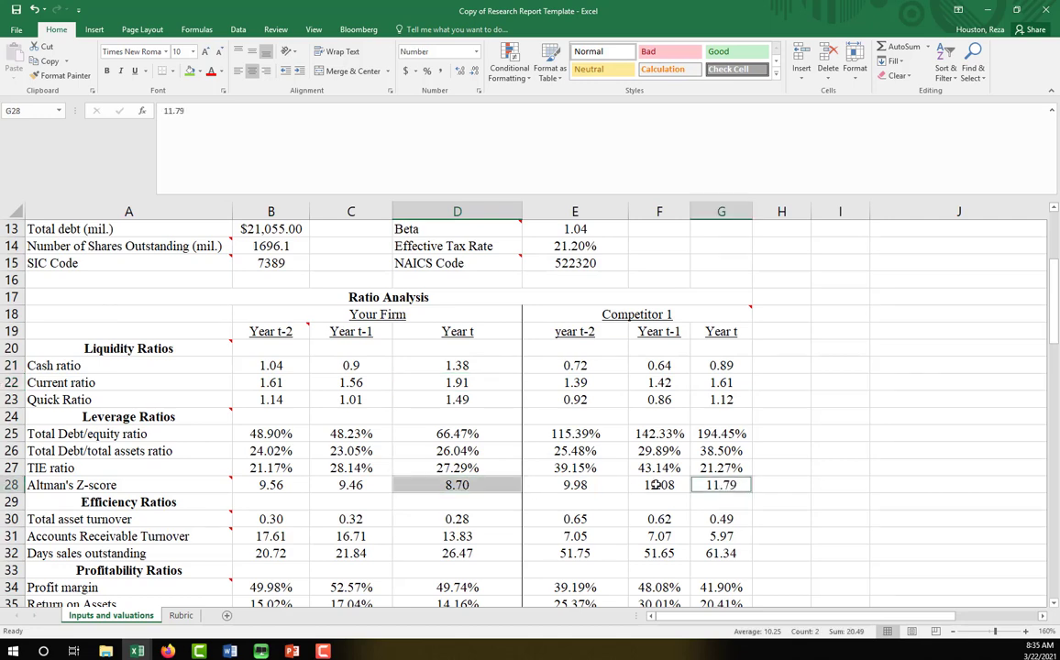
pyautogui.click(485, 451)
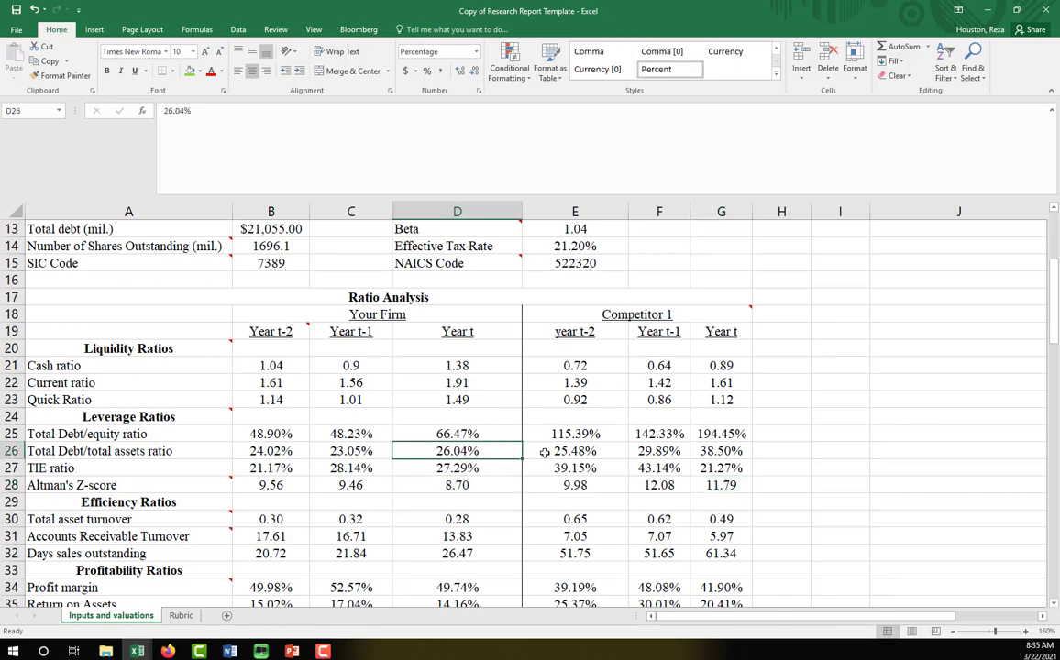
pyautogui.keyDown('ctrl'); pyautogui.click(724, 451); pyautogui.keyUp('ctrl')
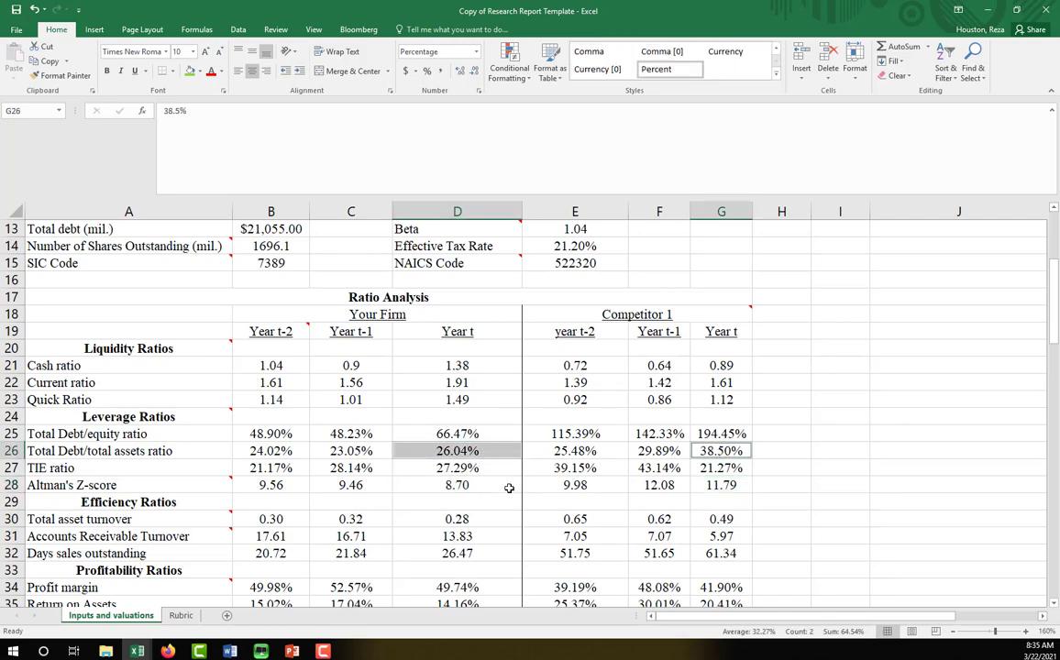
# Compare the Year t Accounts Receivable Turnover and Total asset turnover of Visa with those of the competitor.
pyautogui.scroll(-2, 509, 488)
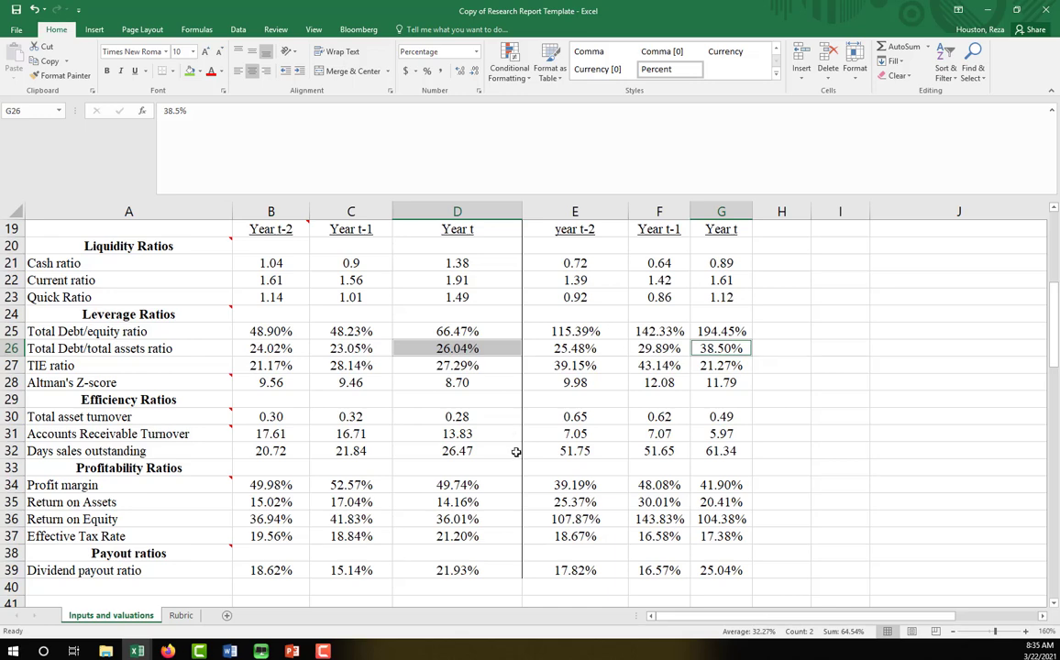
pyautogui.click(456, 436)
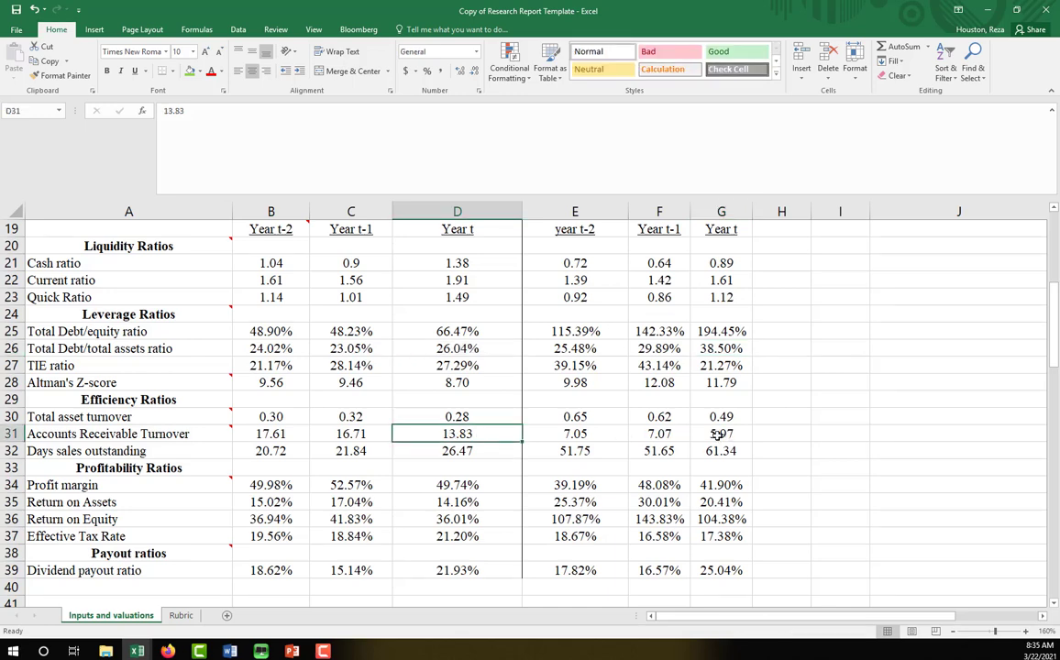
pyautogui.click(484, 419)
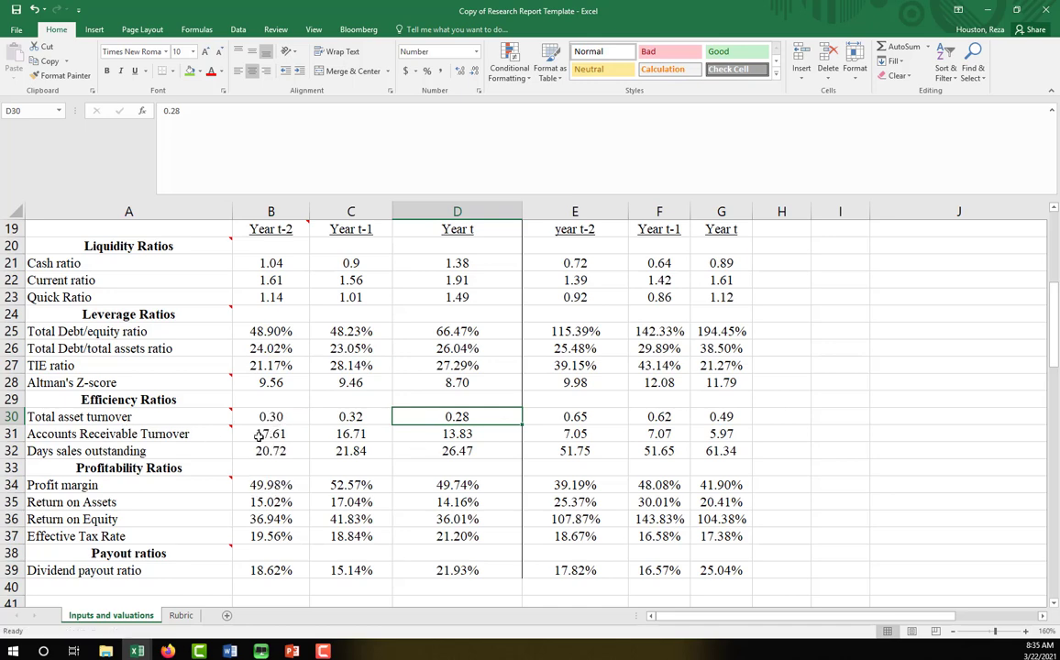
pyautogui.moveTo(223, 438)
pyautogui.keyDown('ctrl'); pyautogui.click(724, 418); pyautogui.keyUp('ctrl')
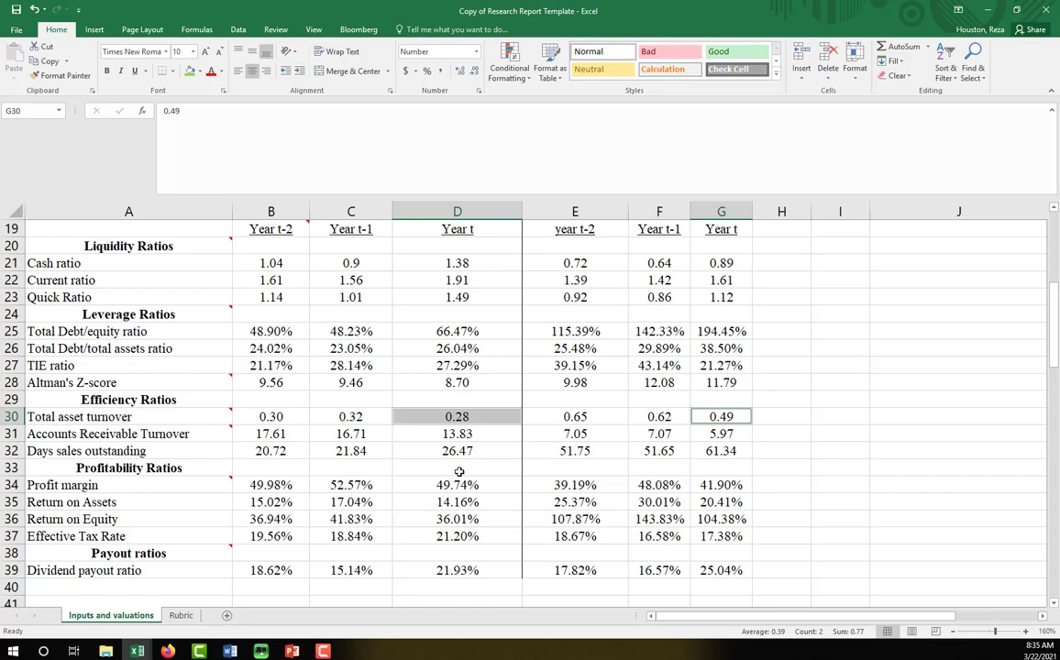
# Compare Visa's Year t profit margin, Return on Assets, Return on Equity and Dividend payout ratio with the competitor's.
pyautogui.scroll(-3, 459, 471)
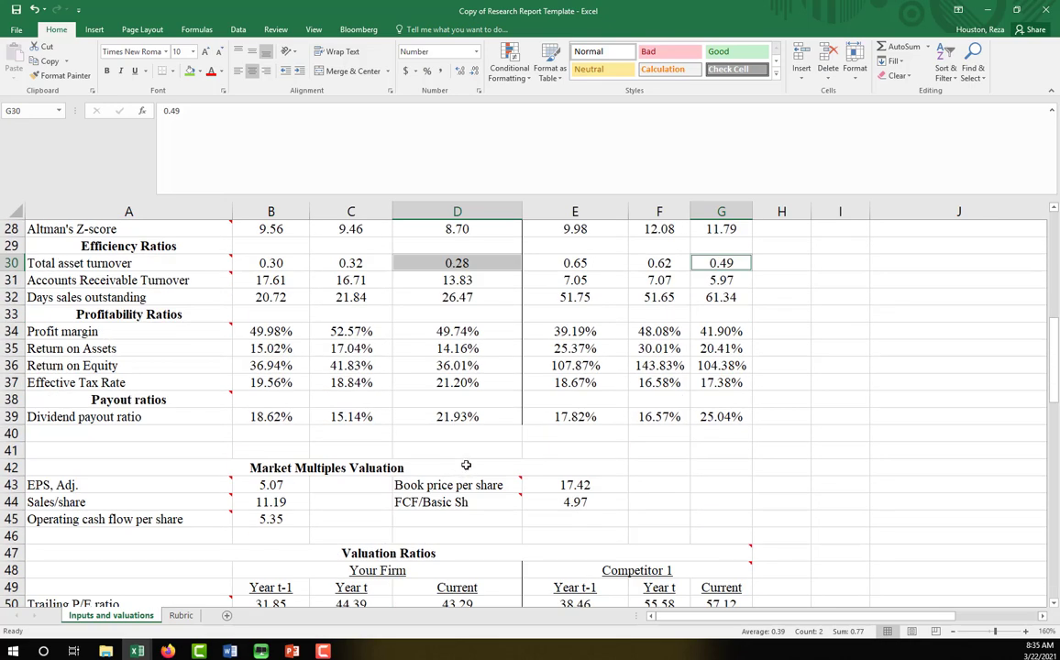
pyautogui.click(490, 332)
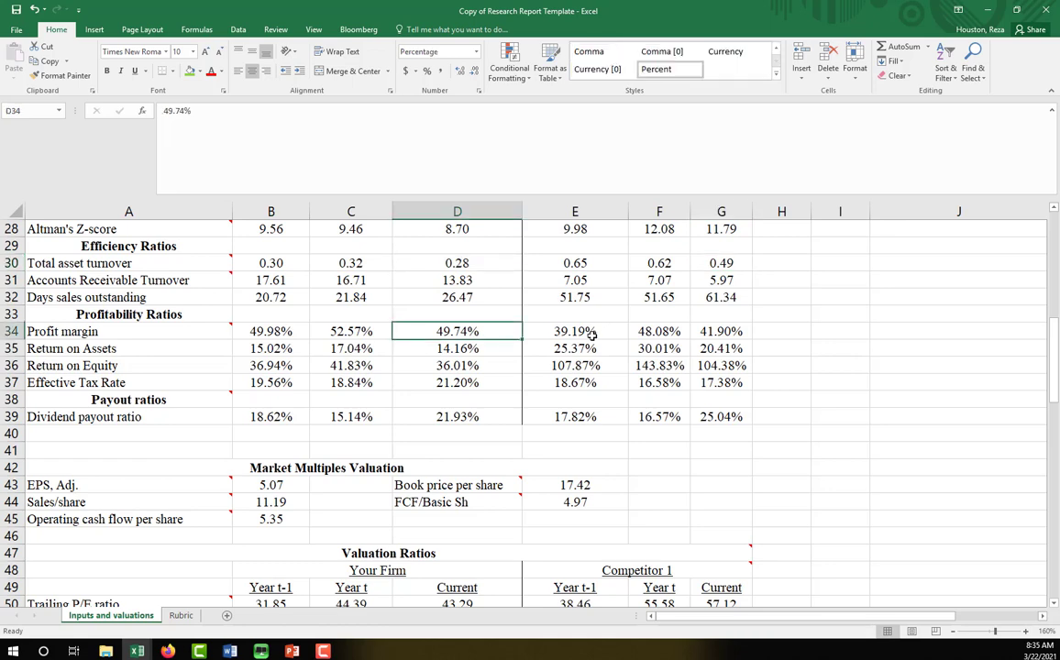
pyautogui.click(473, 349)
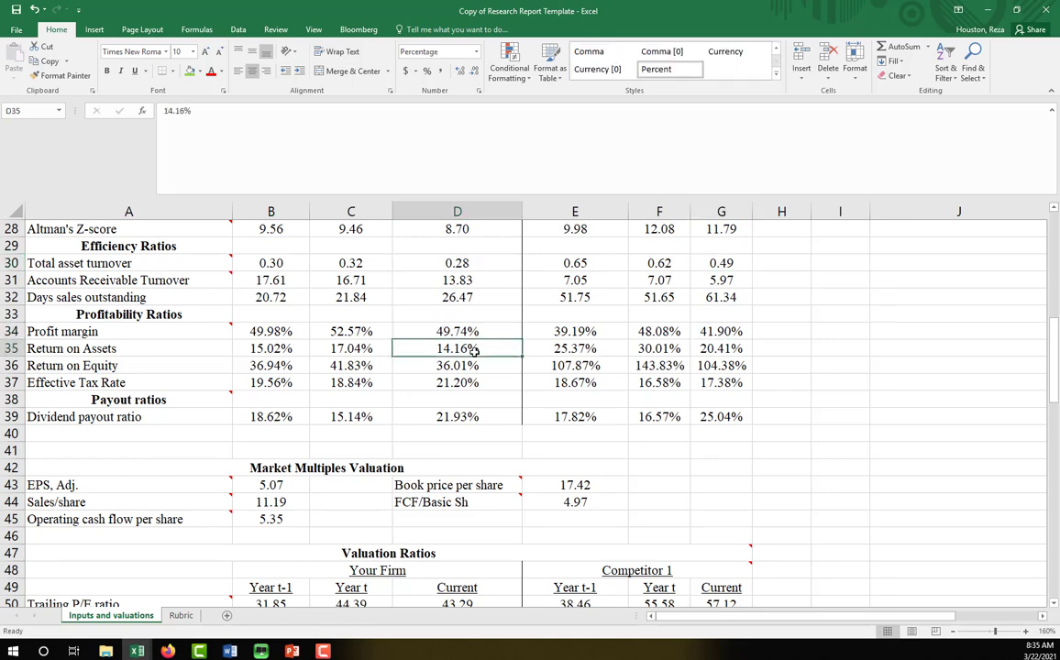
pyautogui.keyDown('ctrl'); pyautogui.click(709, 349); pyautogui.keyUp('ctrl')
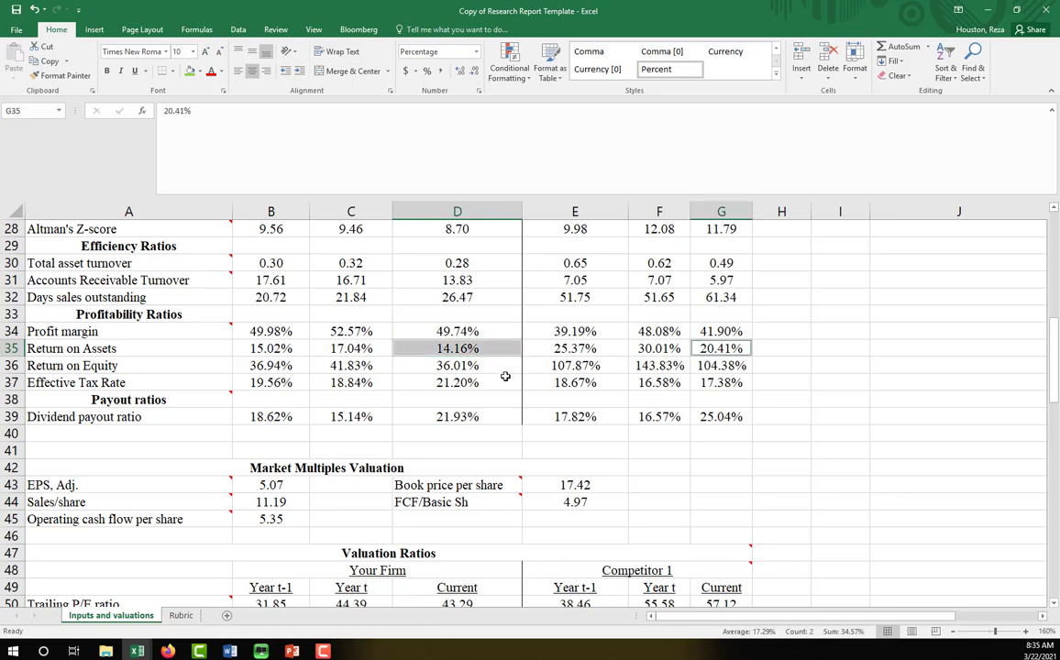
pyautogui.click(478, 365)
pyautogui.keyDown('ctrl'); pyautogui.click(687, 366); pyautogui.keyUp('ctrl')
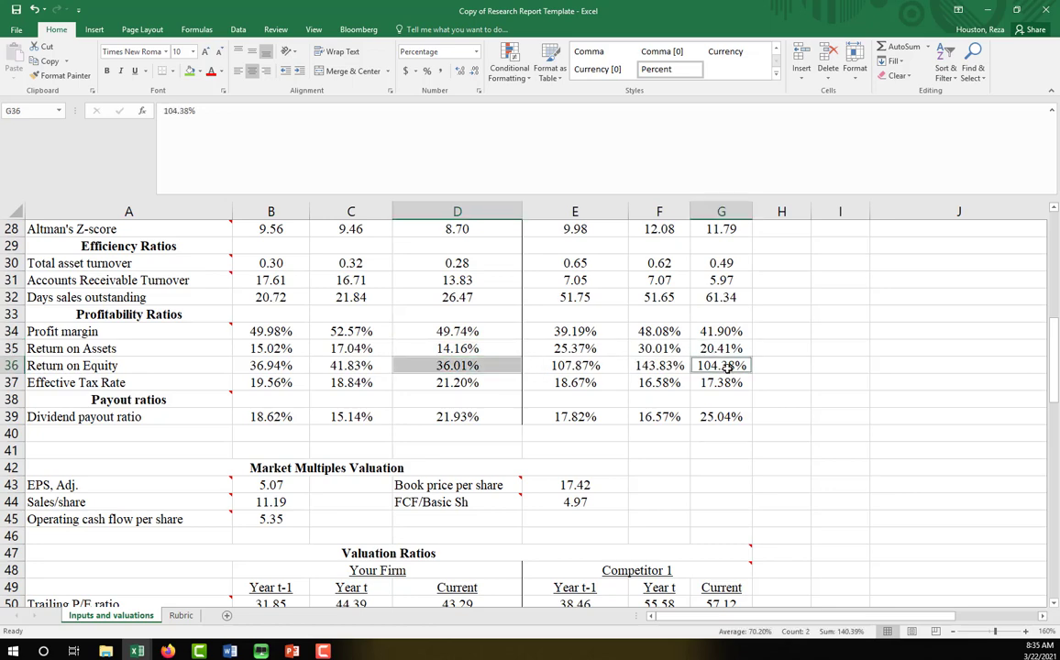
pyautogui.click(483, 417)
# Review the valuation ratios, ratio analysis, free cash flow model and Bloomberg valuation table as support for the recommendation.
pyautogui.scroll(-5, 606, 452)
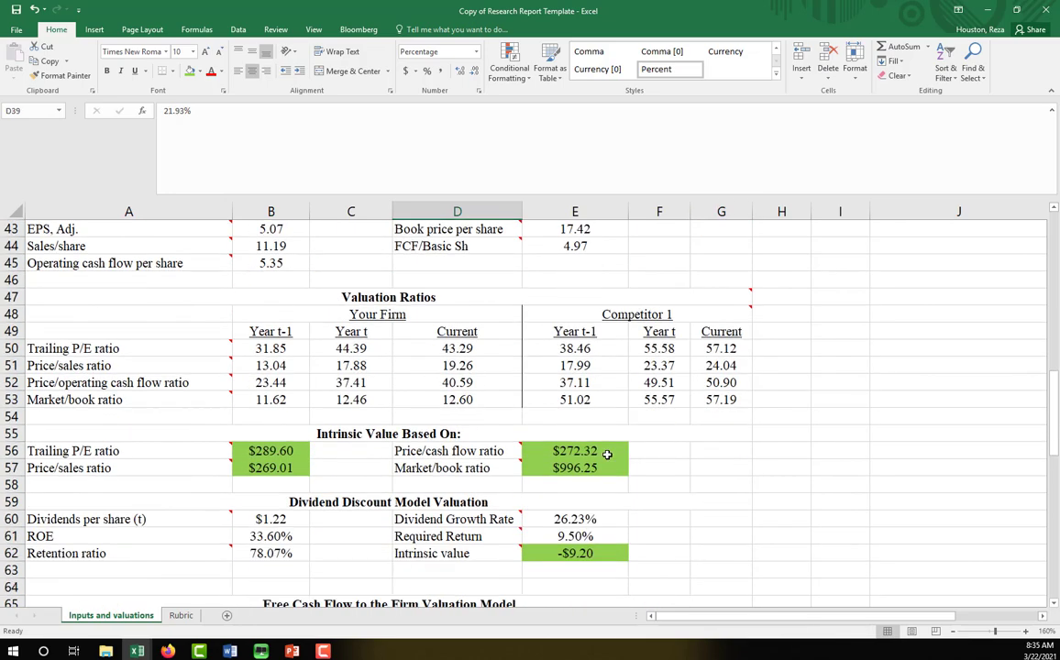
pyautogui.scroll(8, 606, 452)
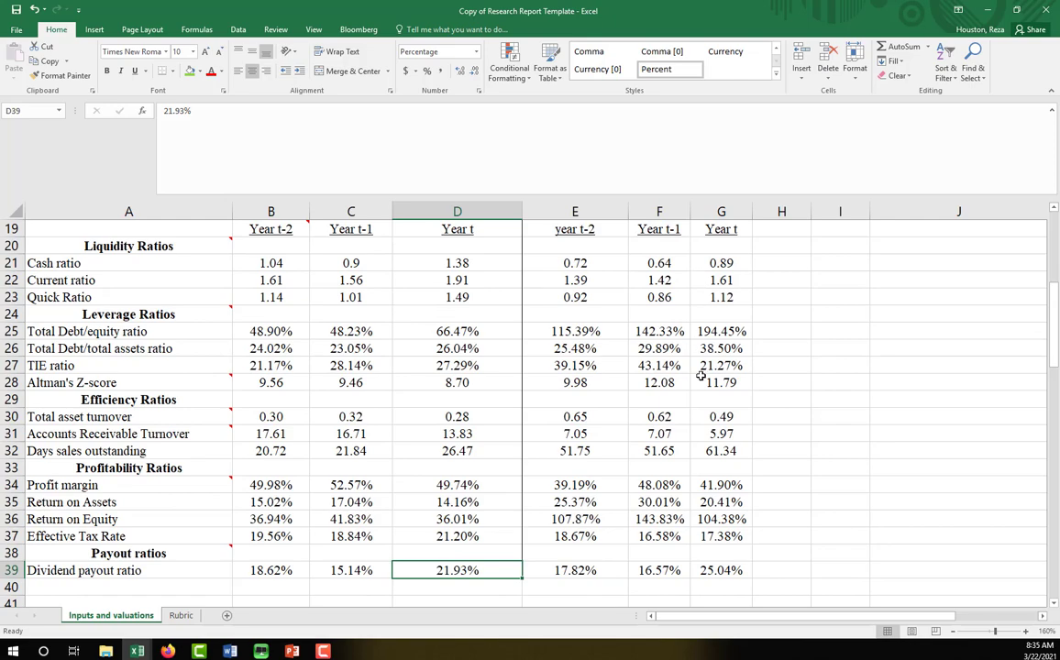
pyautogui.scroll(3, 639, 419)
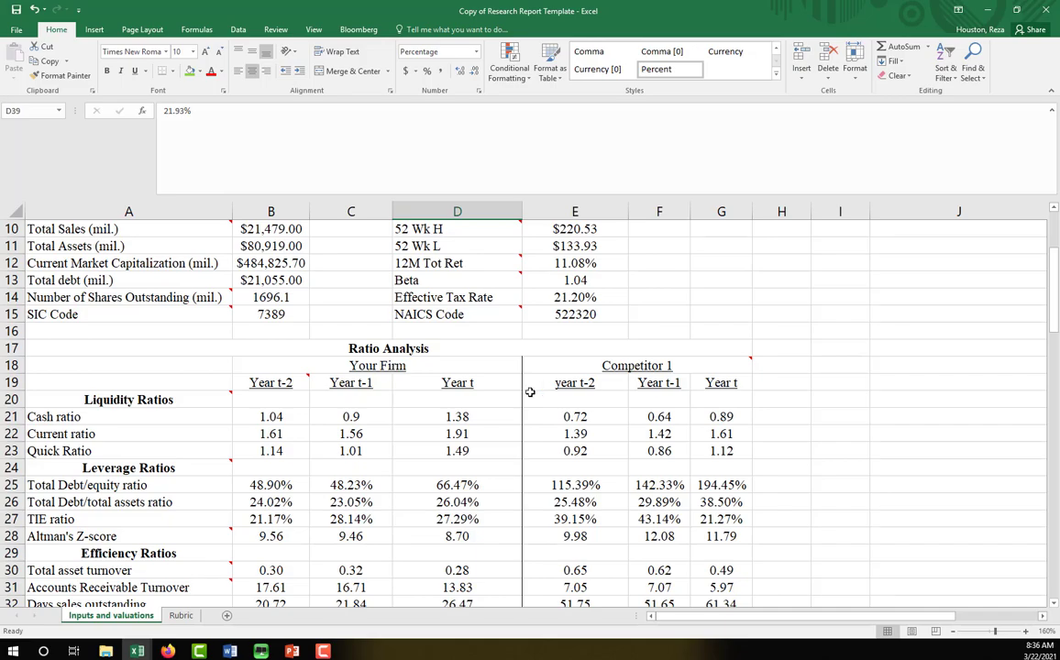
pyautogui.scroll(-13, 330, 341)
pyautogui.scroll(-6, 362, 371)
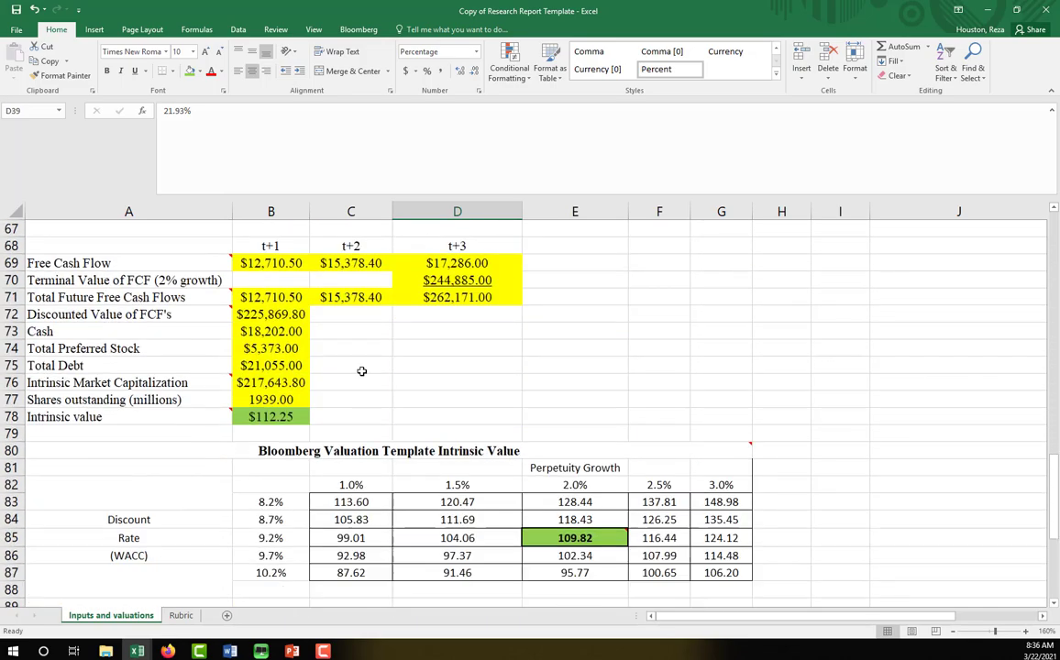
pyautogui.scroll(17, 359, 369)
pyautogui.scroll(5, 297, 369)
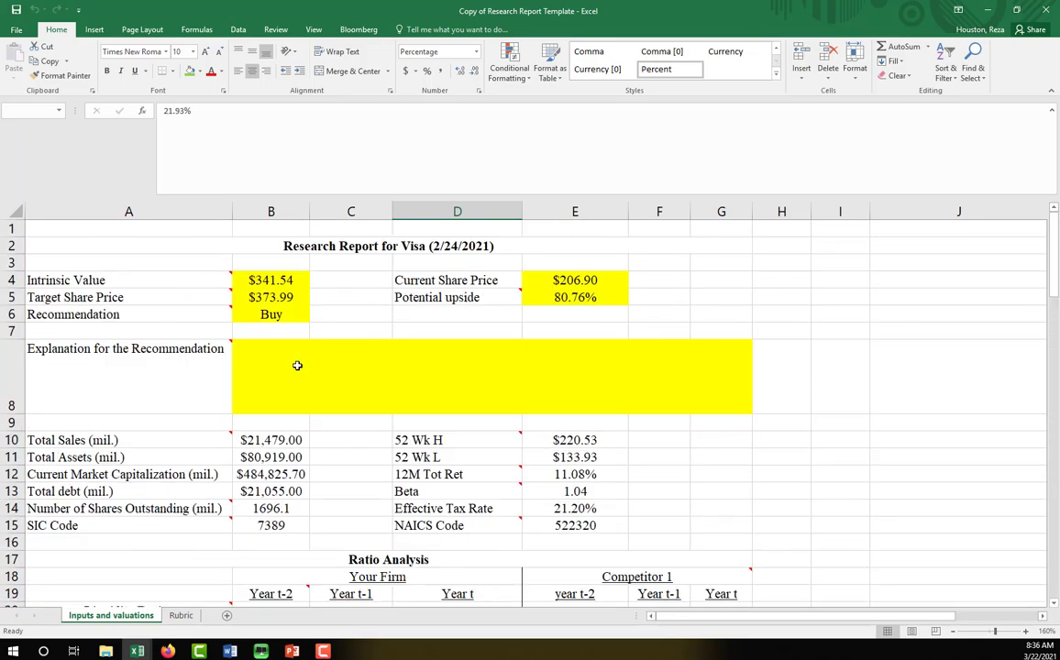
# Compare the intrinsic value in B4 with the current share price in E4 as a basis for the recommendation's explanation.
pyautogui.click(278, 282)
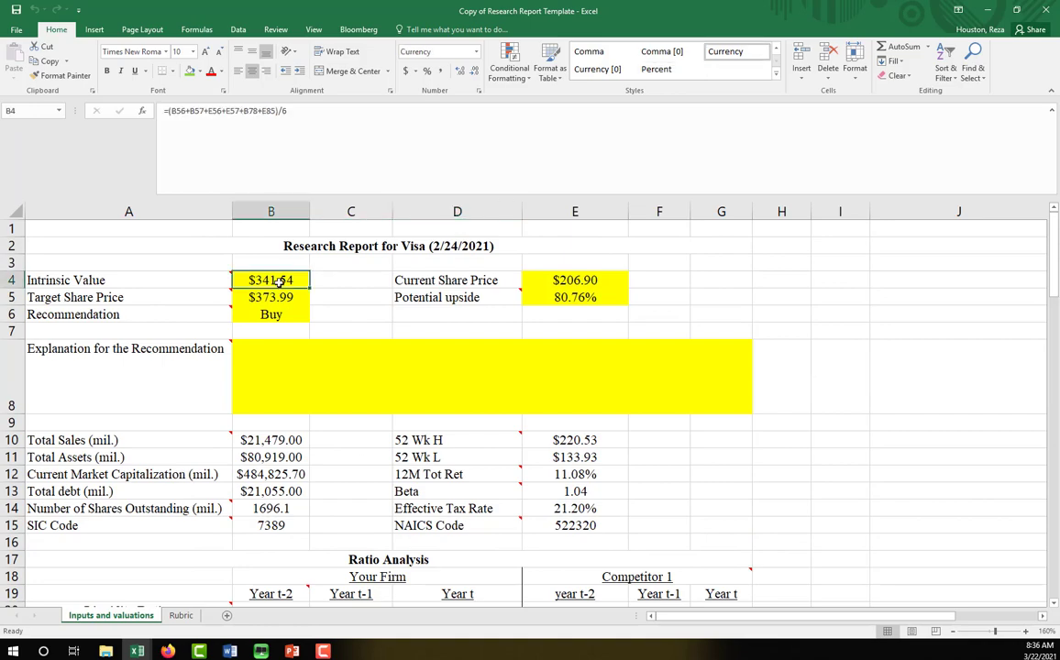
pyautogui.click(574, 280)
pyautogui.click(314, 350)
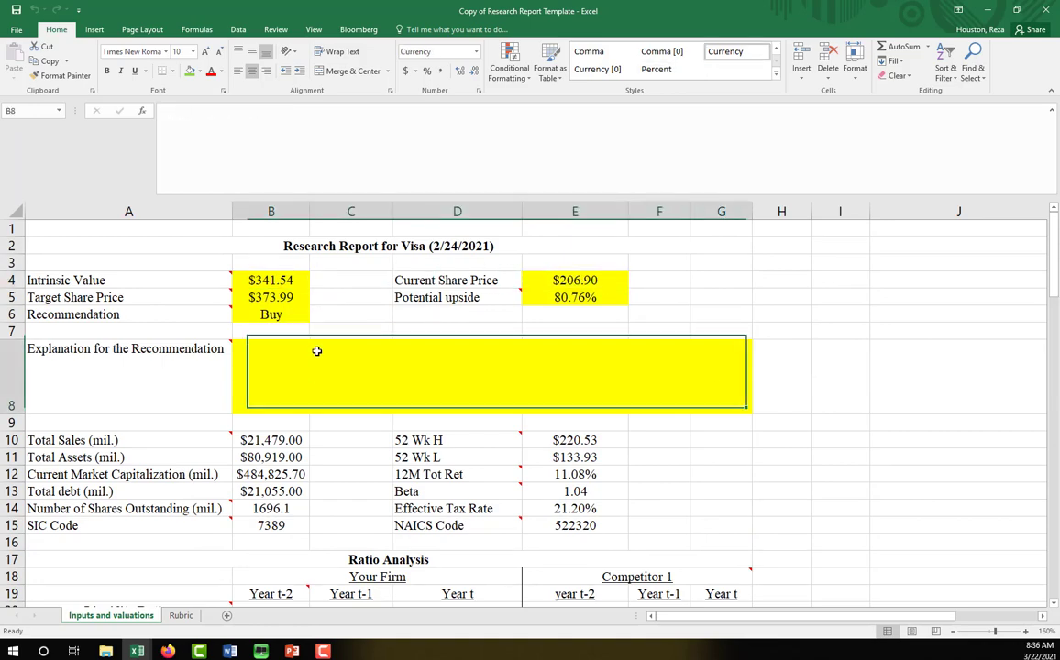
pyautogui.scroll(-4, 425, 404)
pyautogui.scroll(4, 453, 390)
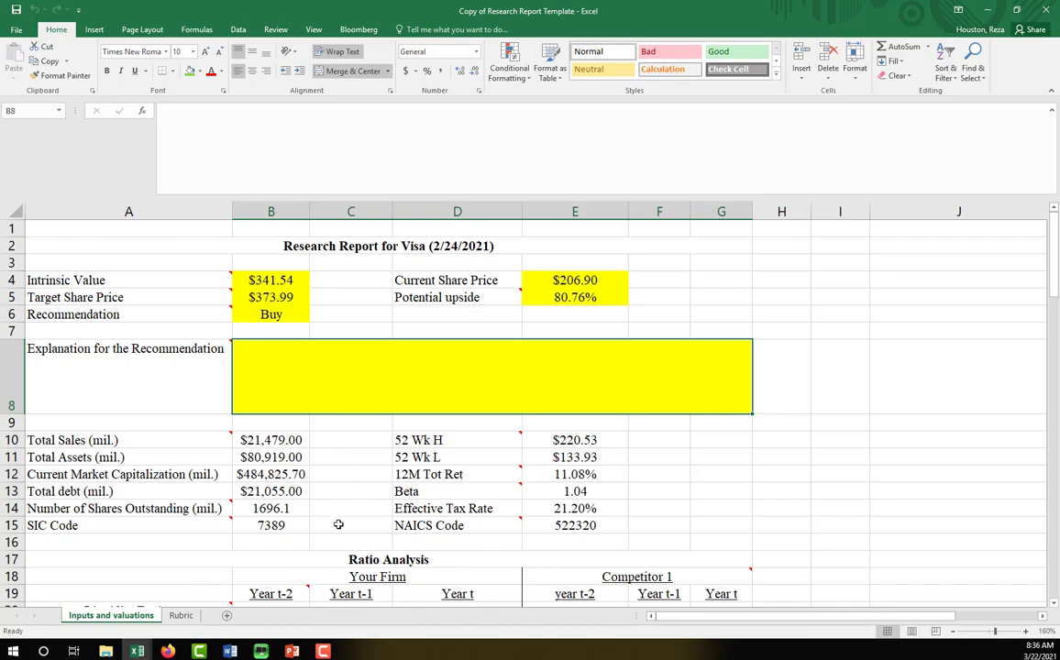
# Check the intrinsic values based on trailing P/E and price/sales in B56:B57, and select the Explanation for the Recommendation cell.
pyautogui.moveTo(453, 500)
pyautogui.scroll(-9, 452, 501)
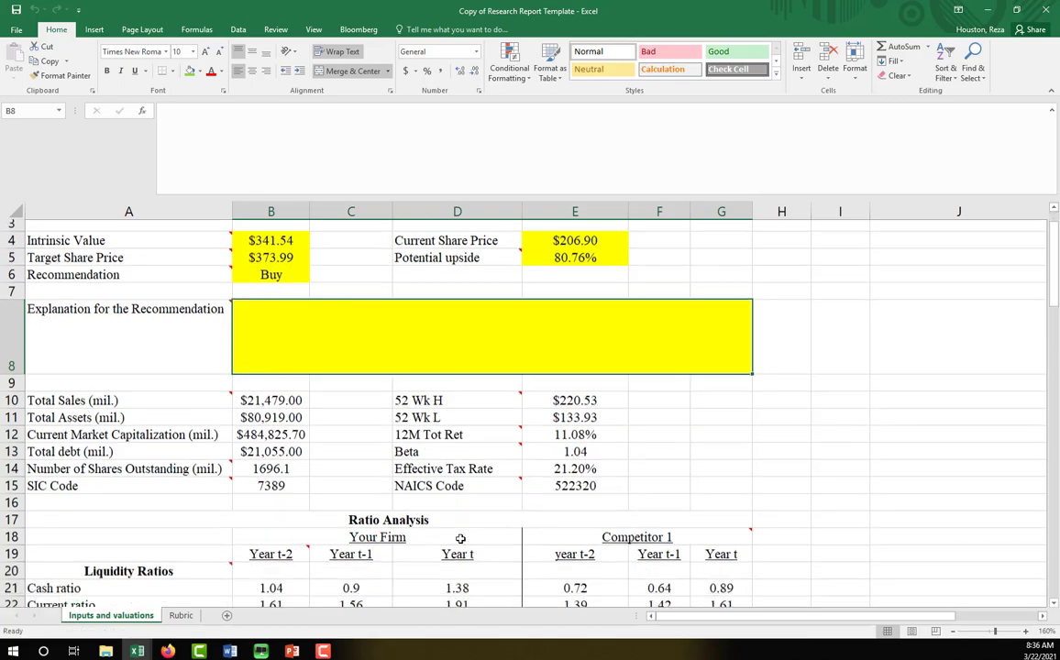
pyautogui.scroll(-10, 455, 537)
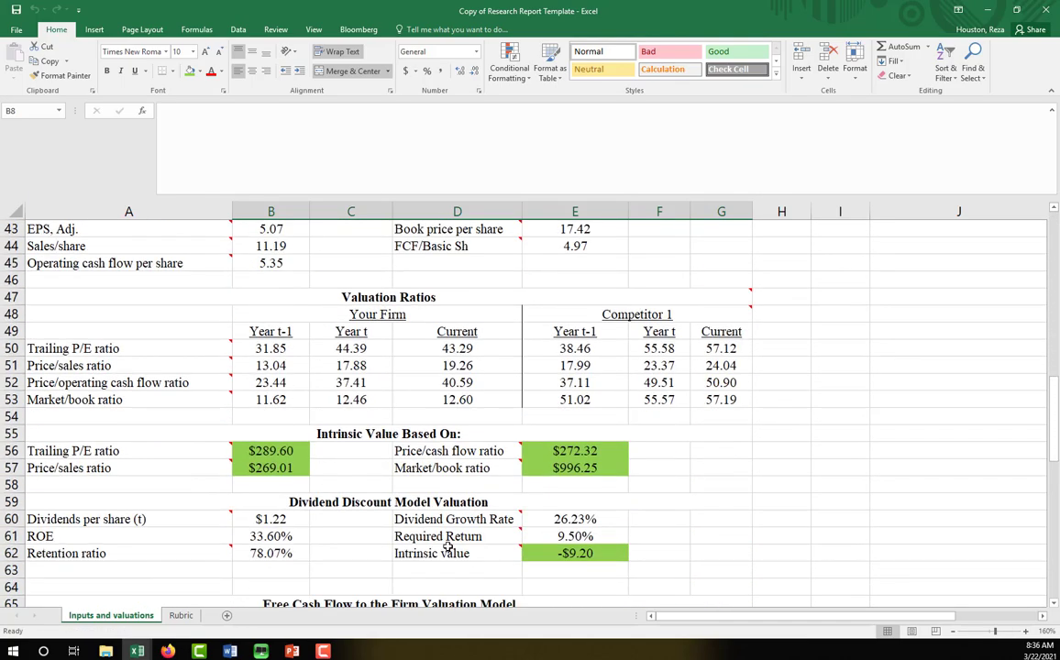
pyautogui.scroll(5, 281, 434)
pyautogui.moveTo(266, 450); pyautogui.dragTo(266, 466)
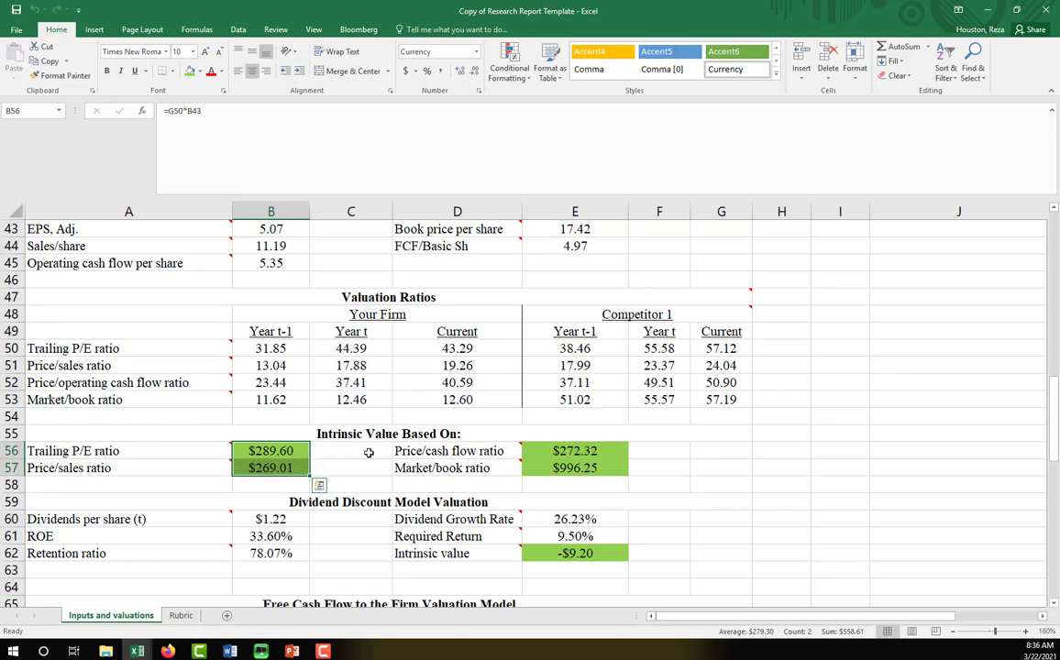
pyautogui.scroll(14, 275, 360)
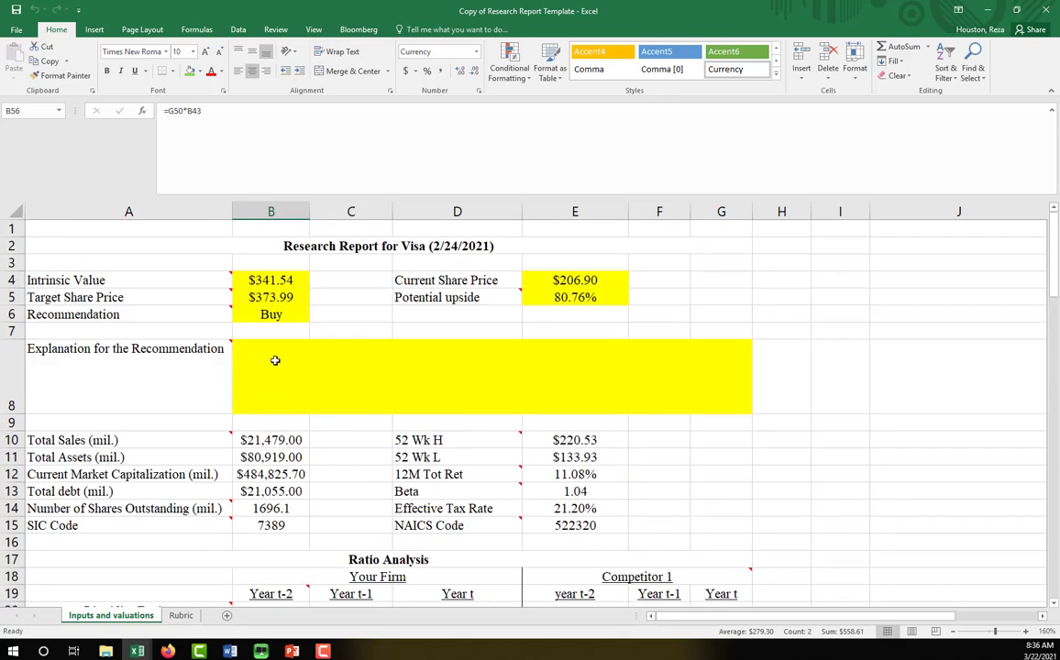
pyautogui.click(275, 360)
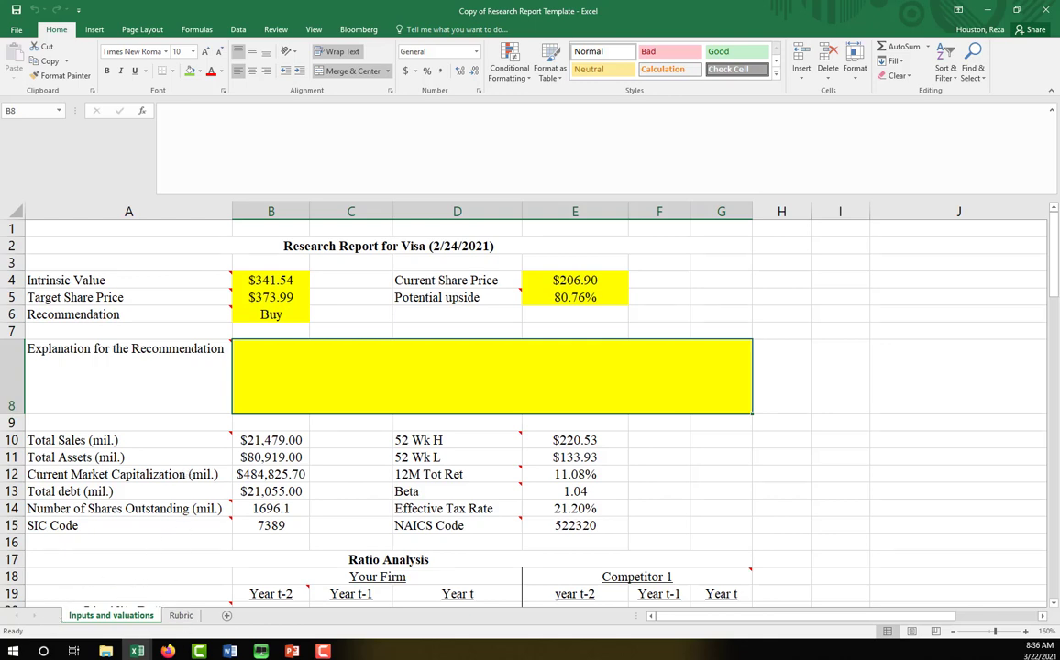
# Switch to the Word research report for Visa and review its two pages, from the header and recommendation to the valuation sections.
pyautogui.hotkey('alt', 'Tab')
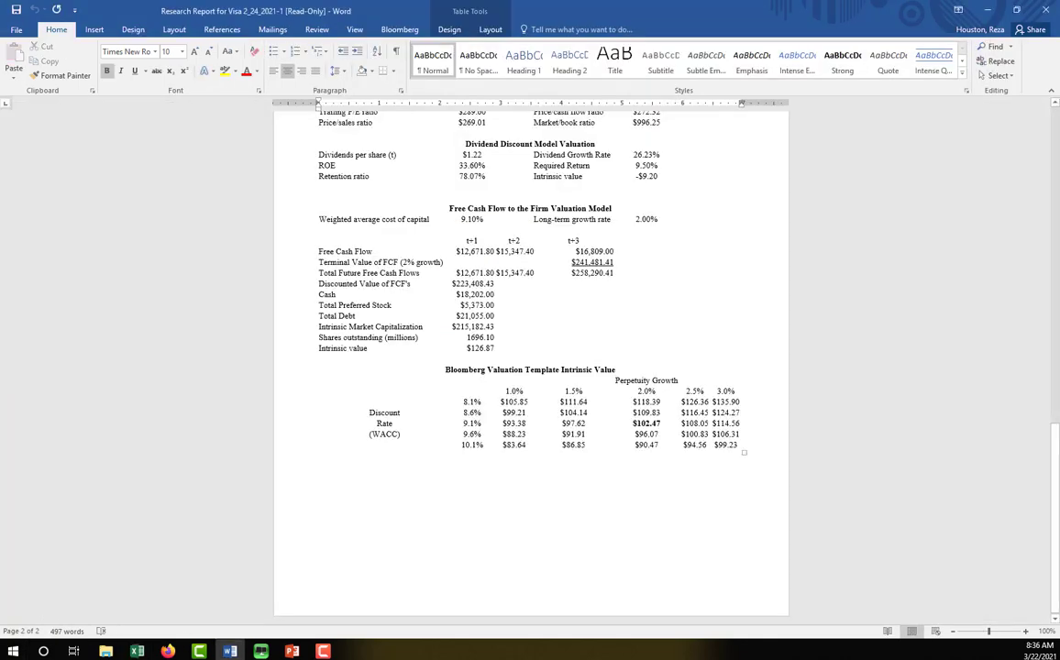
pyautogui.scroll(15, 459, 375)
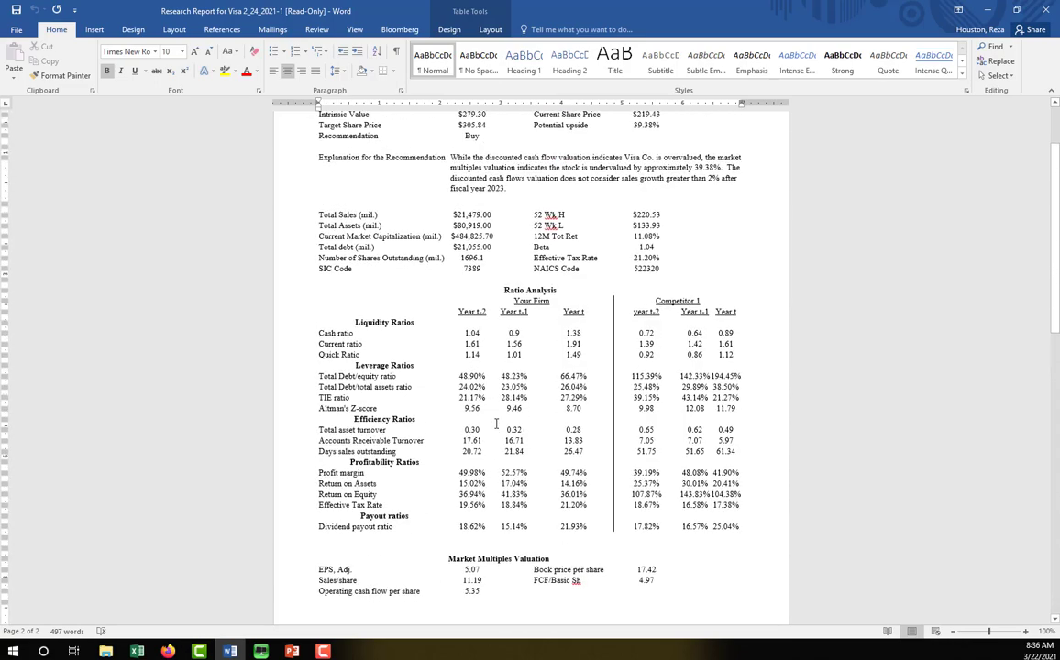
pyautogui.scroll(2, 495, 422)
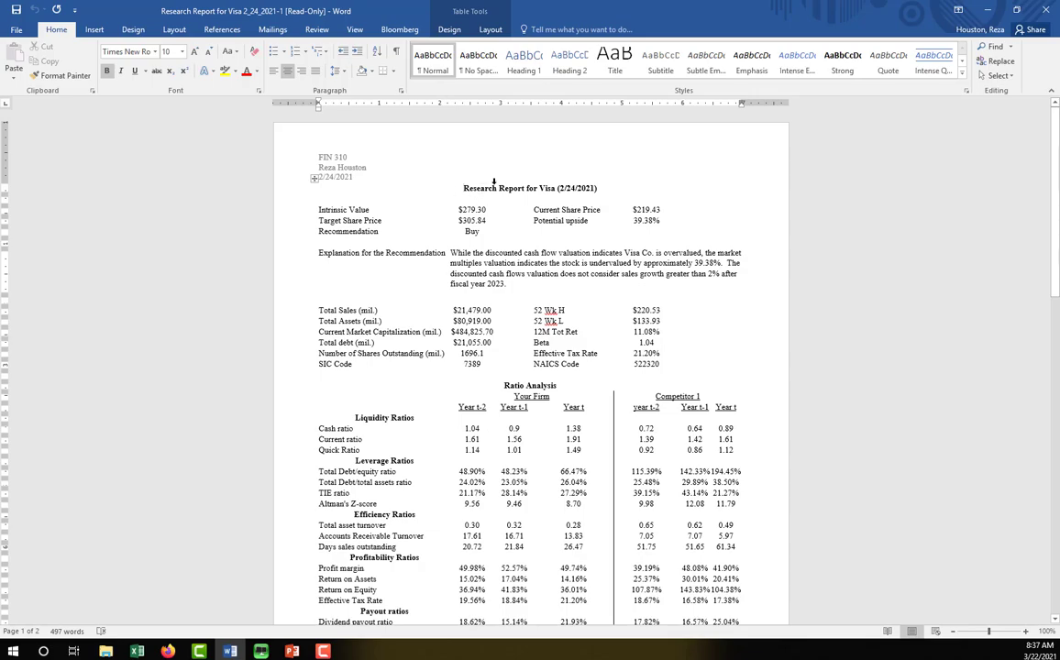
pyautogui.scroll(-18, 448, 440)
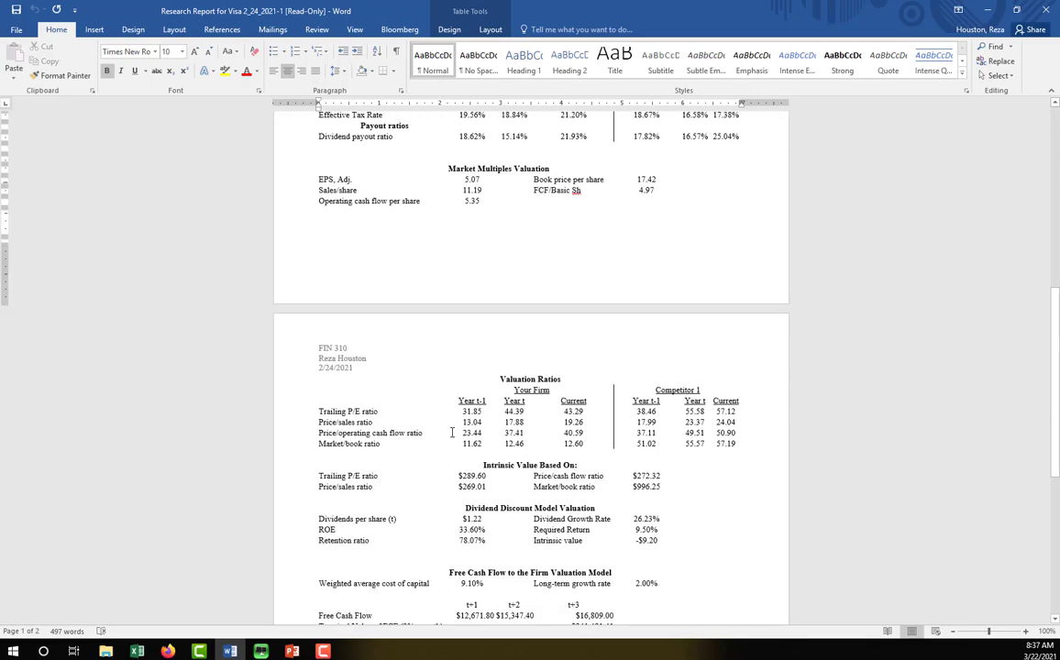
pyautogui.scroll(18, 452, 442)
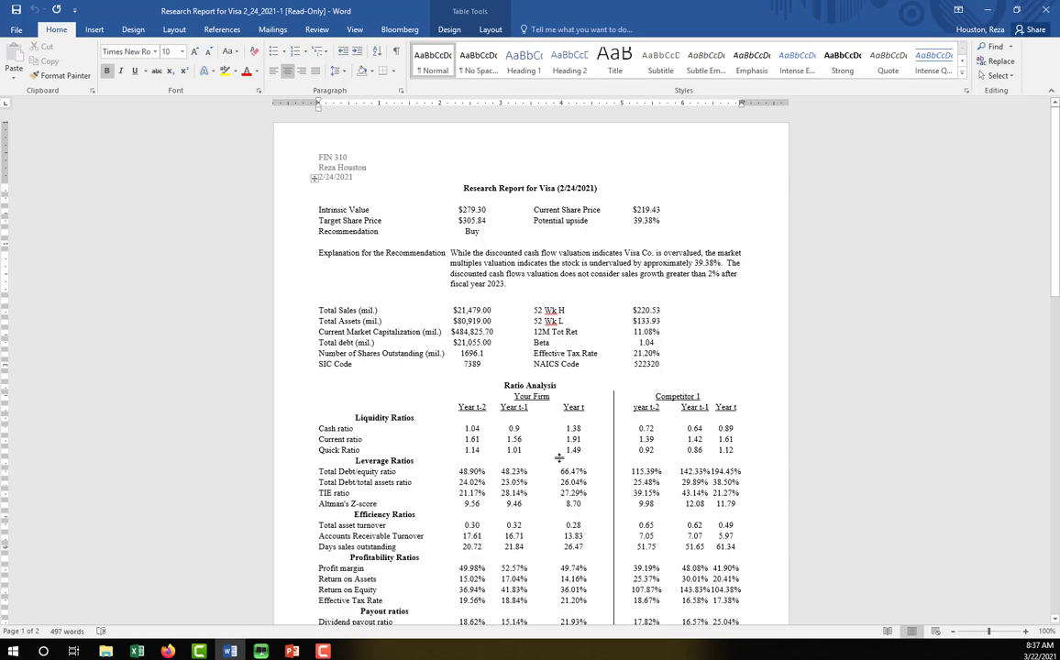
pyautogui.scroll(-13, 558, 457)
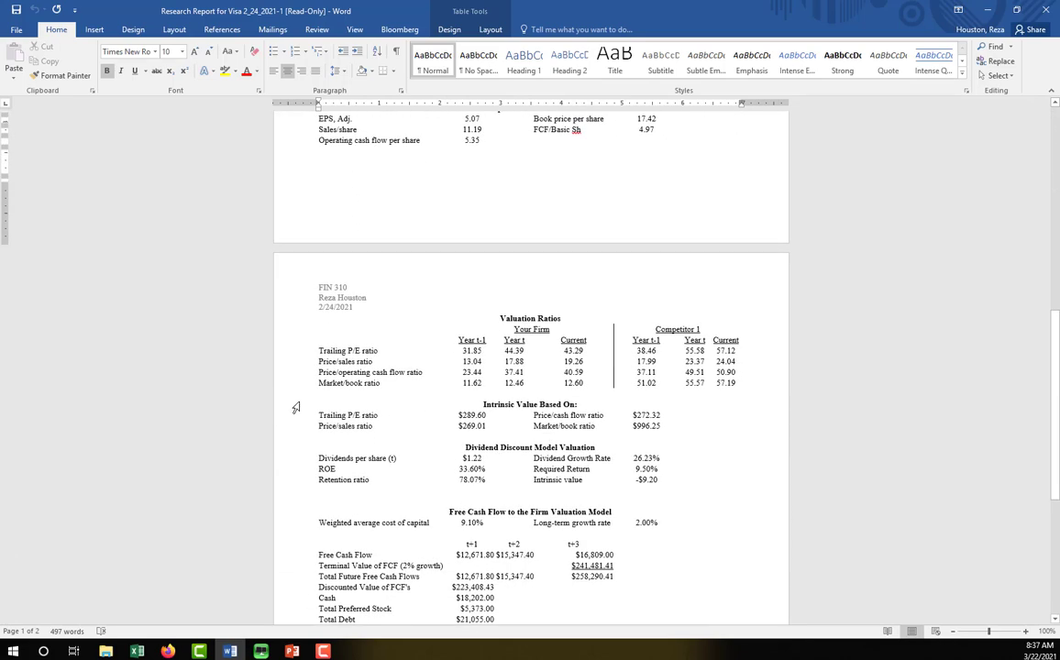
# Switch back to the Excel template and select the report range A1:G81 on the Inputs and valuations sheet.
pyautogui.hotkey('alt', 'Tab')
pyautogui.hotkey('ctrl', 'Tab')
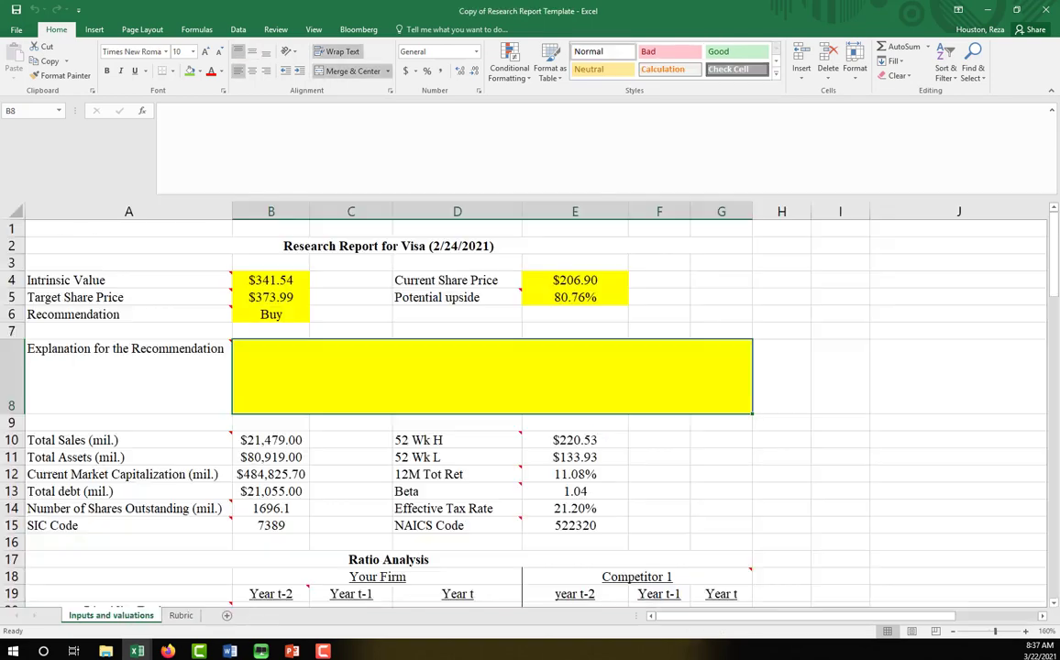
pyautogui.moveTo(194, 225); pyautogui.dragTo(753, 576)
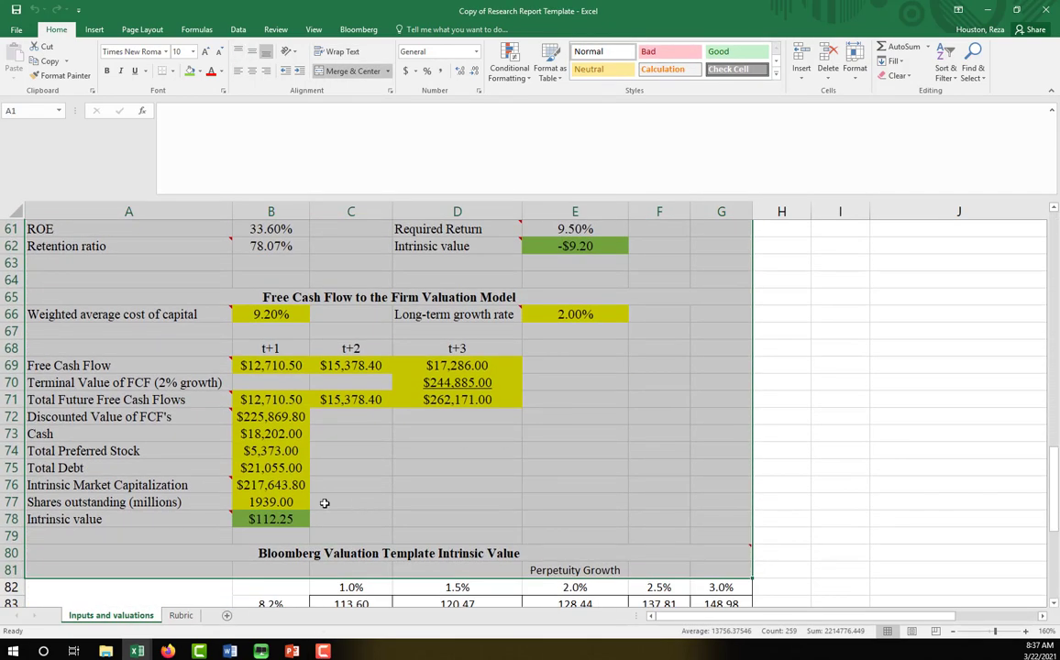
pyautogui.scroll(-6, 334, 486)
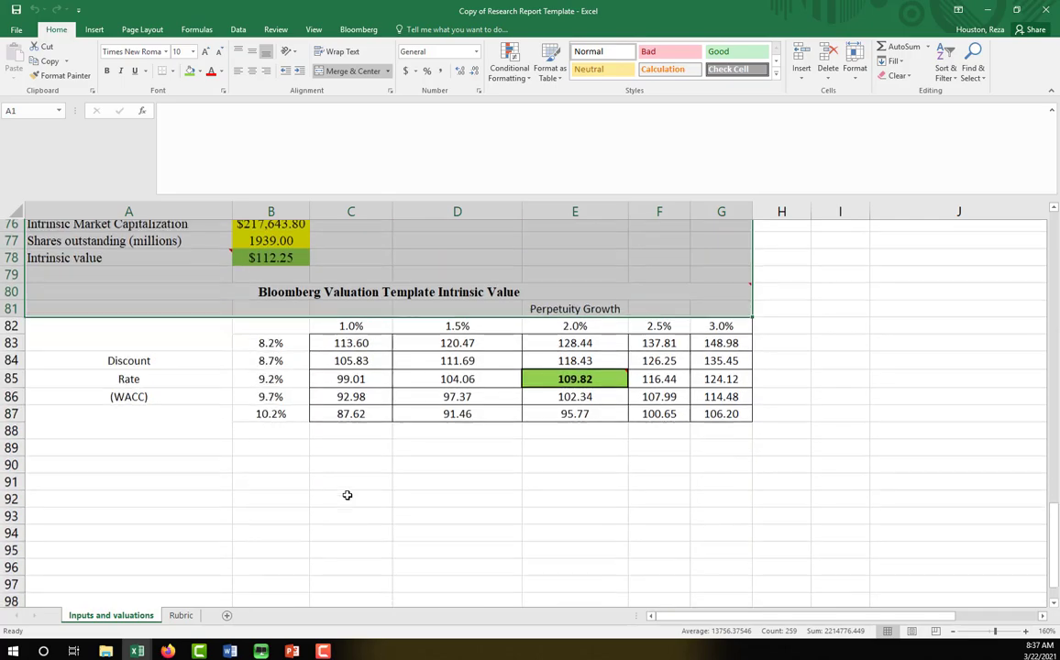
# Open the Rubric sheet and review the grading criteria for organization, data, ratio and valuation accuracy, and recommendation.
pyautogui.scroll(5, 345, 493)
pyautogui.scroll(18, 342, 493)
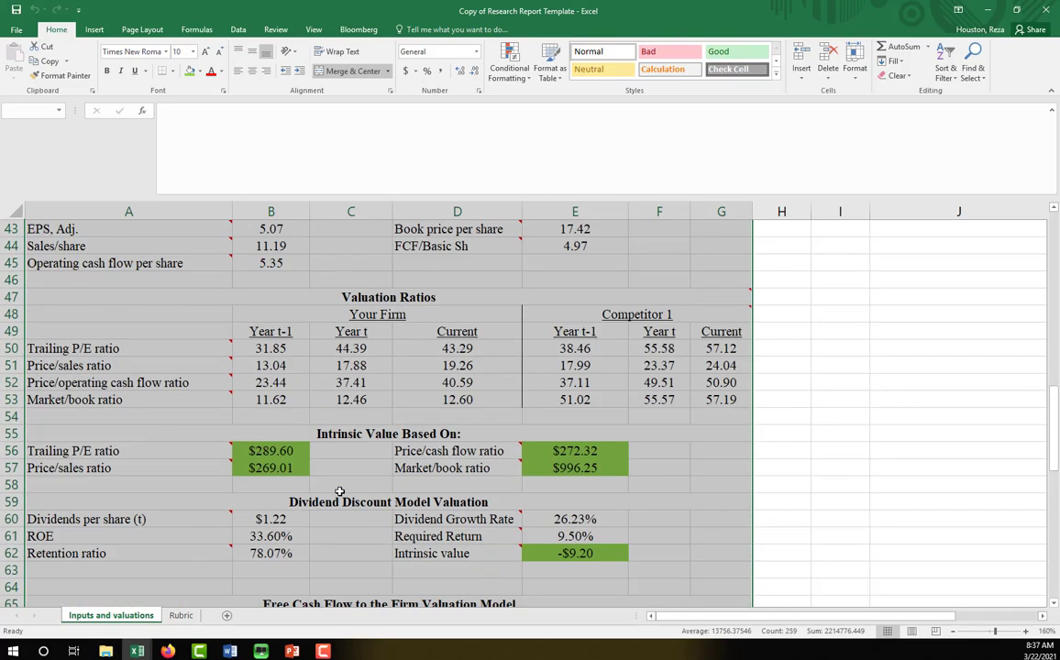
pyautogui.scroll(1, 322, 478)
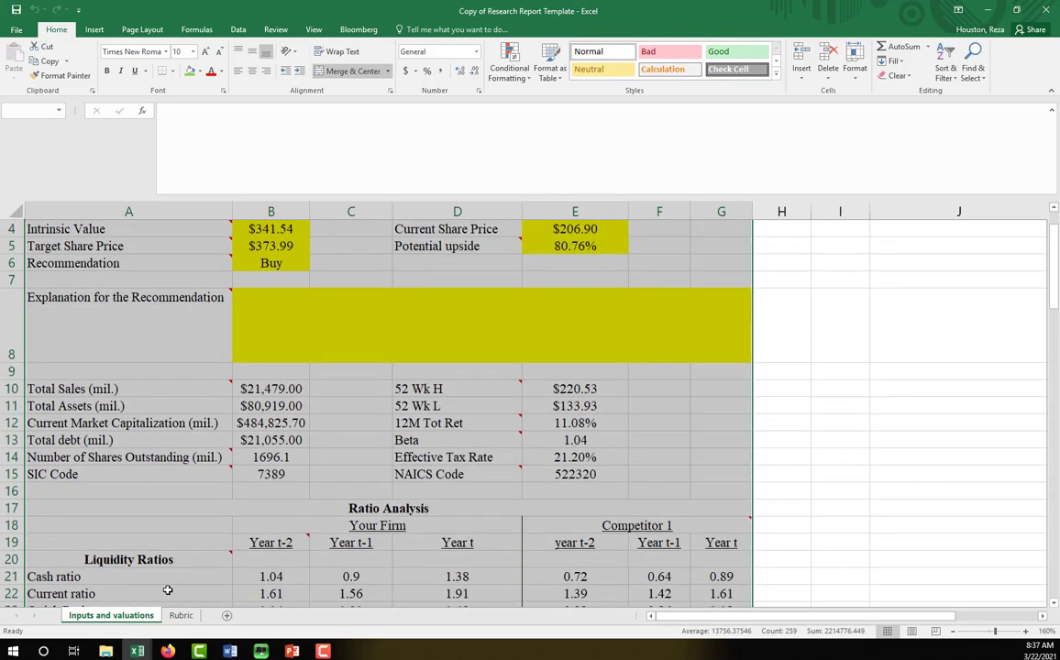
pyautogui.click(181, 615)
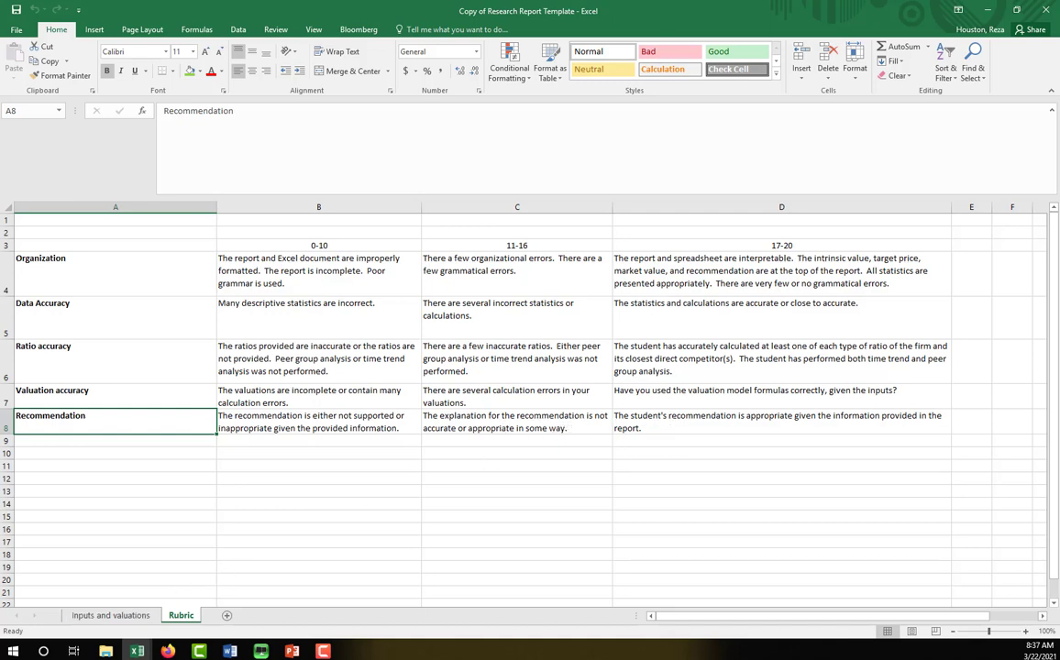
# Return to the Word report and review its recommendation explanation, company statistics, ratio analysis and valuation ratios against the rubric.
pyautogui.hotkey('alt', 'Tab')
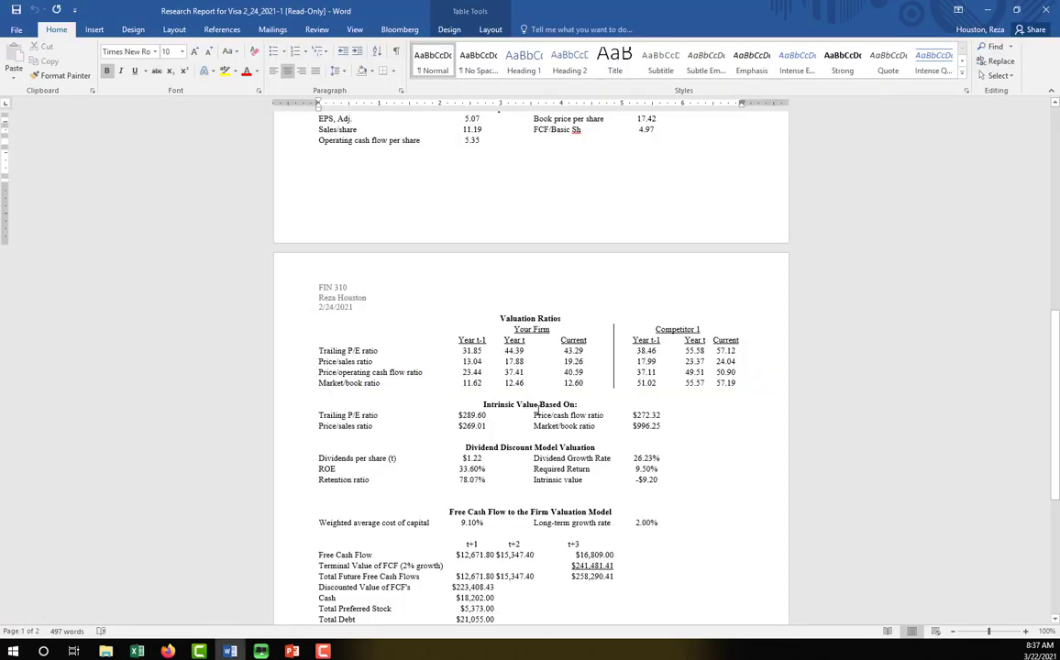
pyautogui.scroll(5, 531, 395)
pyautogui.scroll(5, 558, 415)
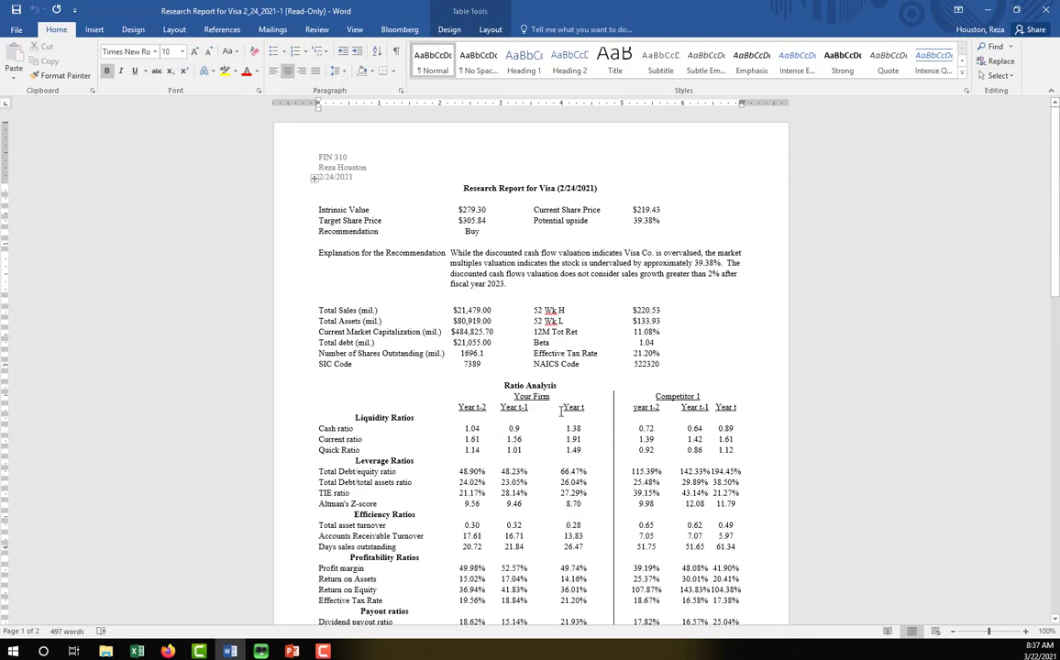
pyautogui.click(543, 271)
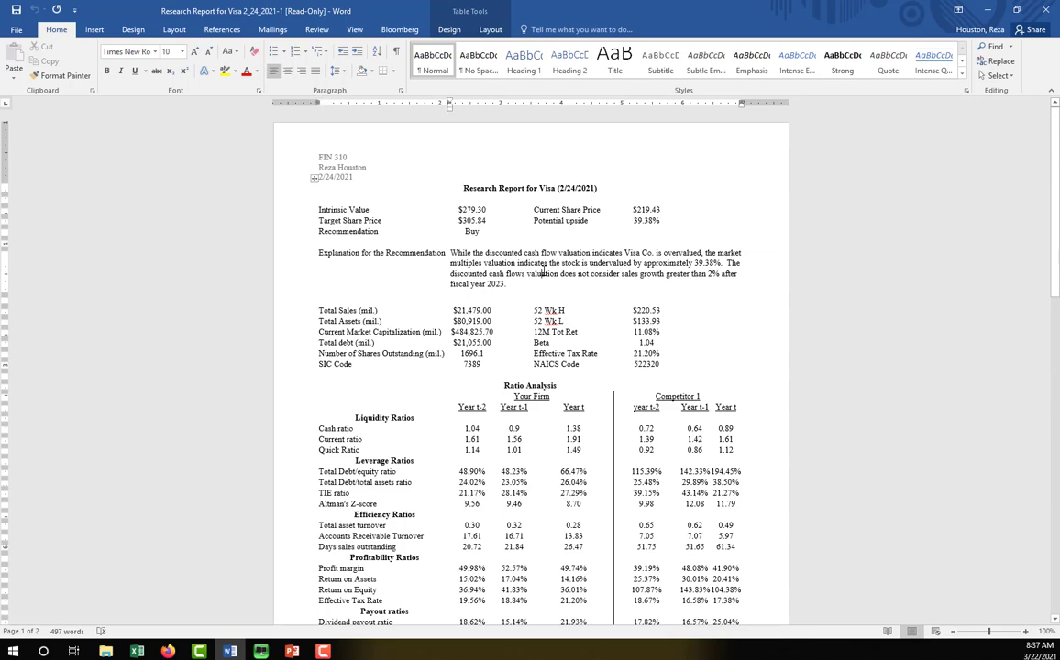
pyautogui.click(455, 183)
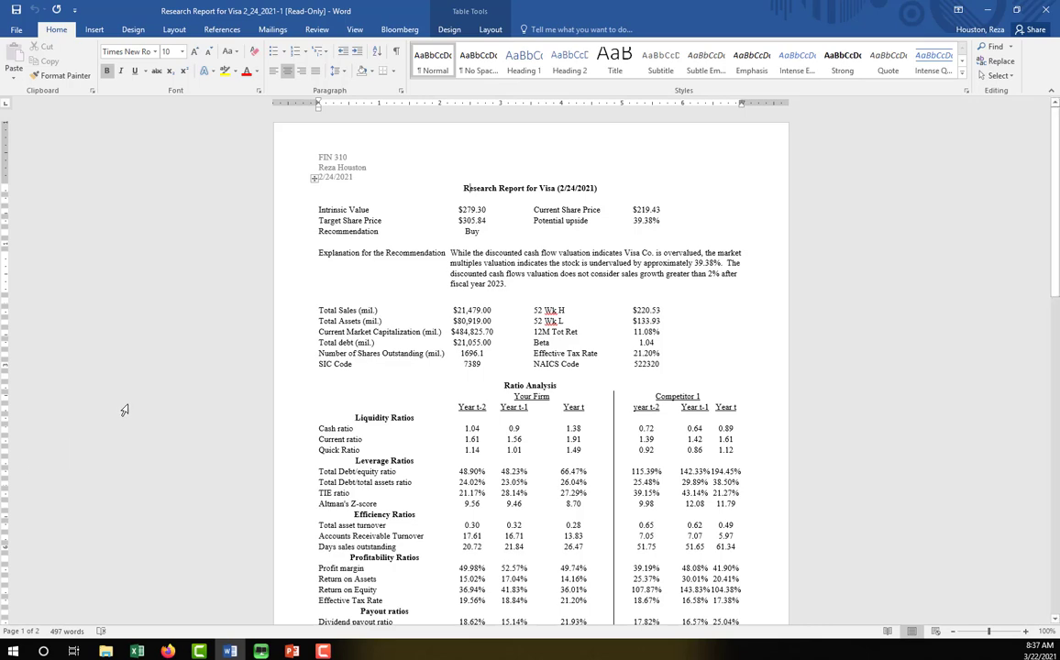
pyautogui.click(415, 339)
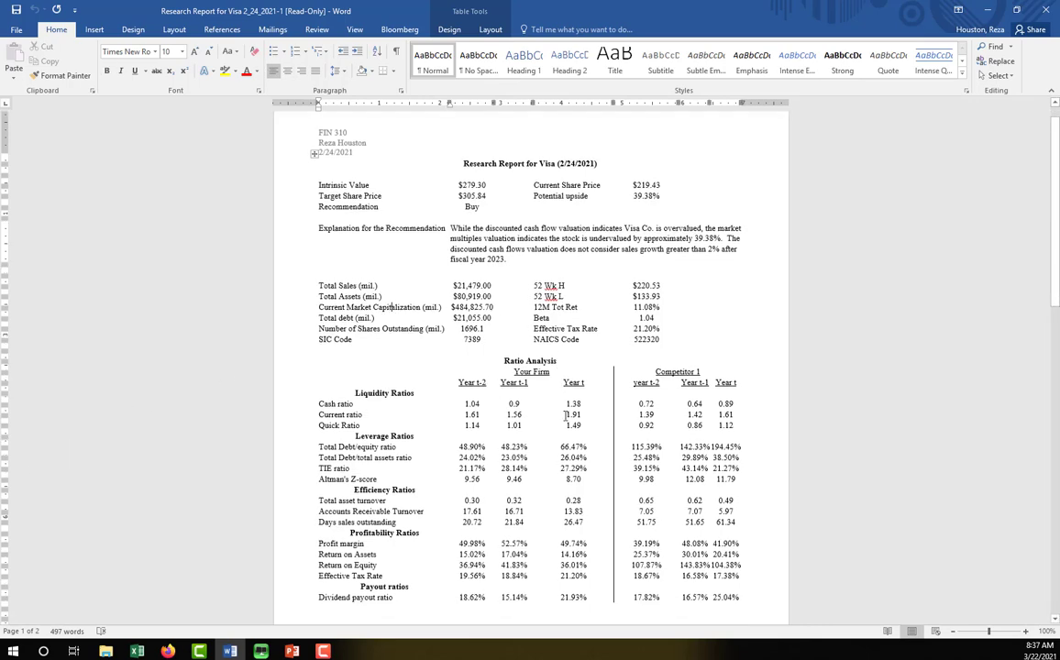
pyautogui.scroll(-2, 562, 412)
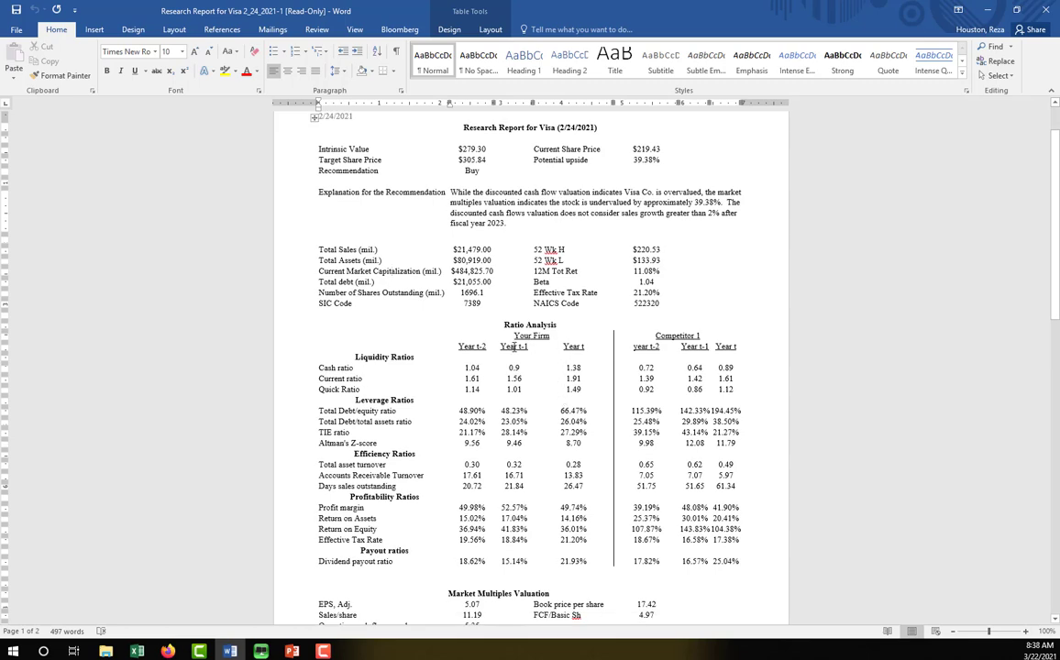
pyautogui.scroll(-10, 518, 383)
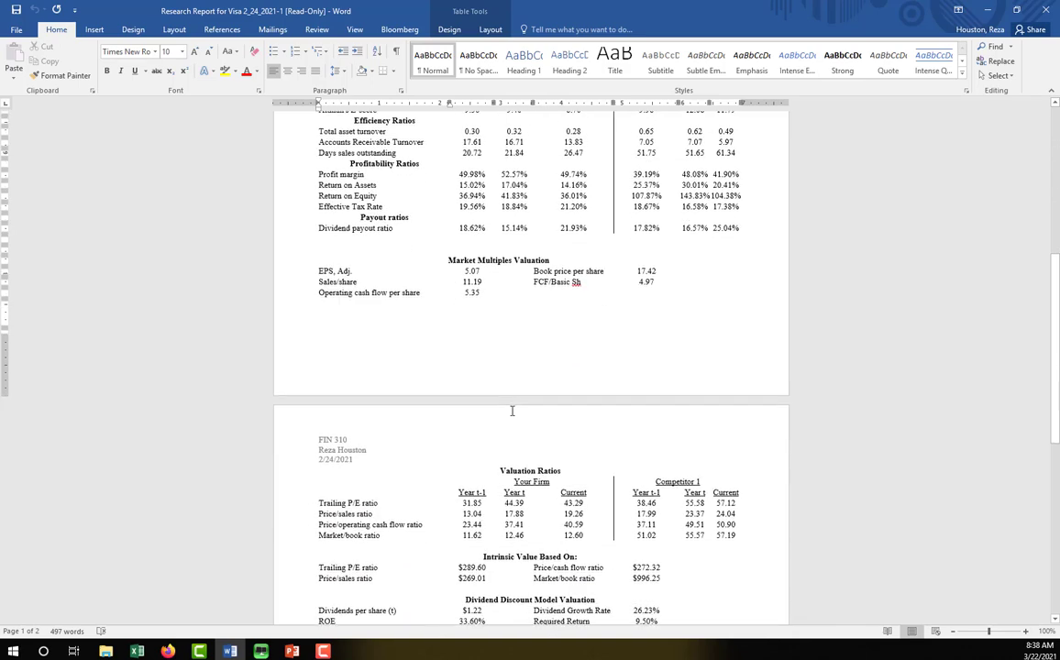